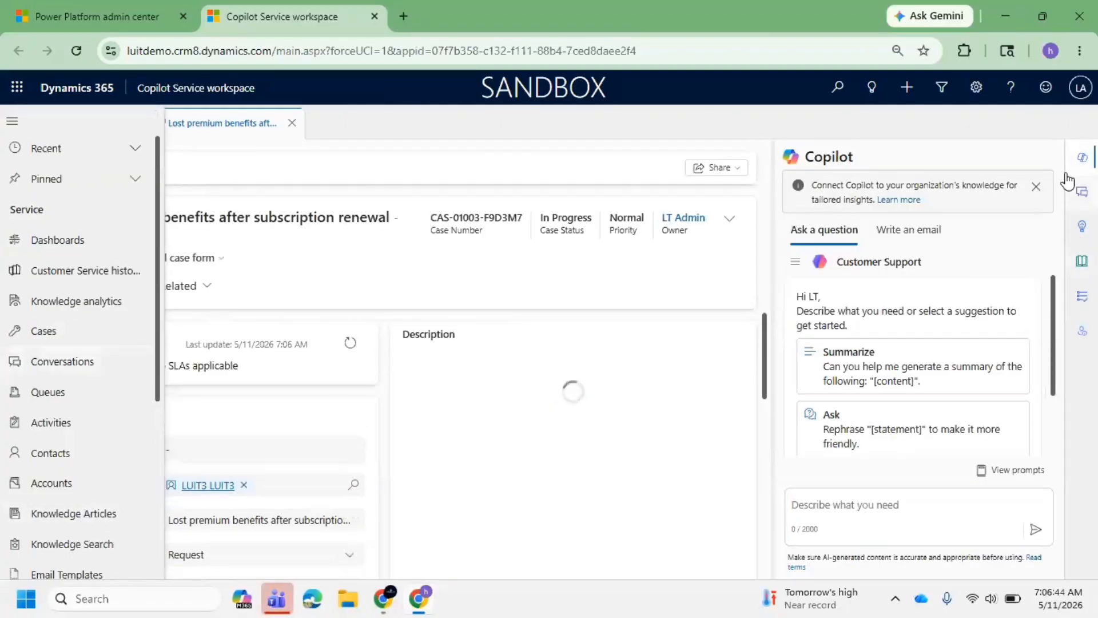
Collapse the Copilot side pane on the open case record.
click(1051, 153)
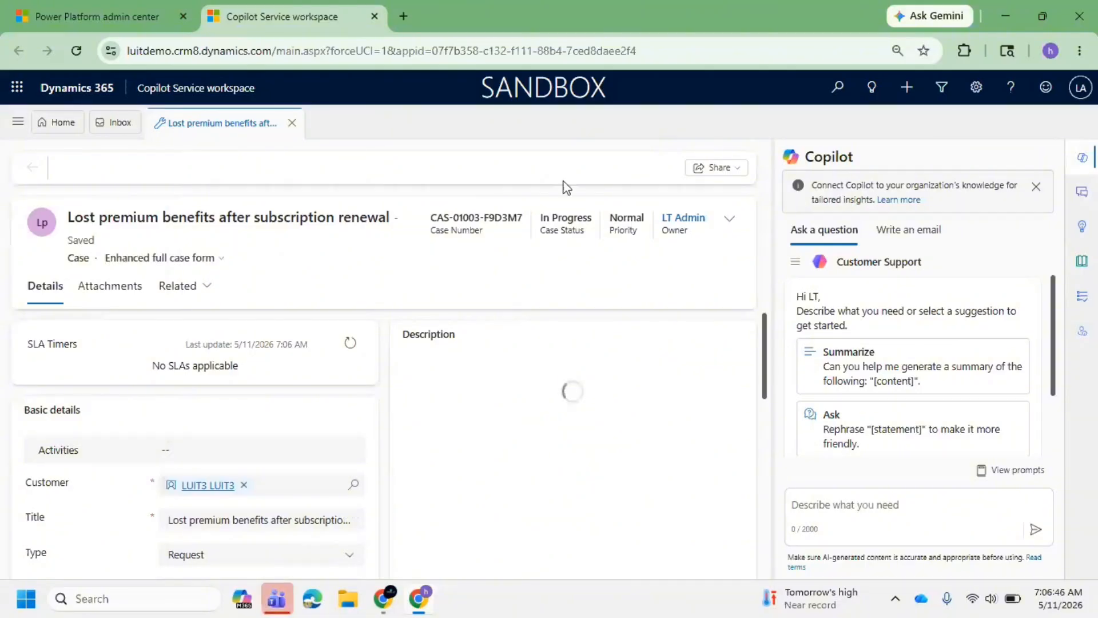
click(1081, 158)
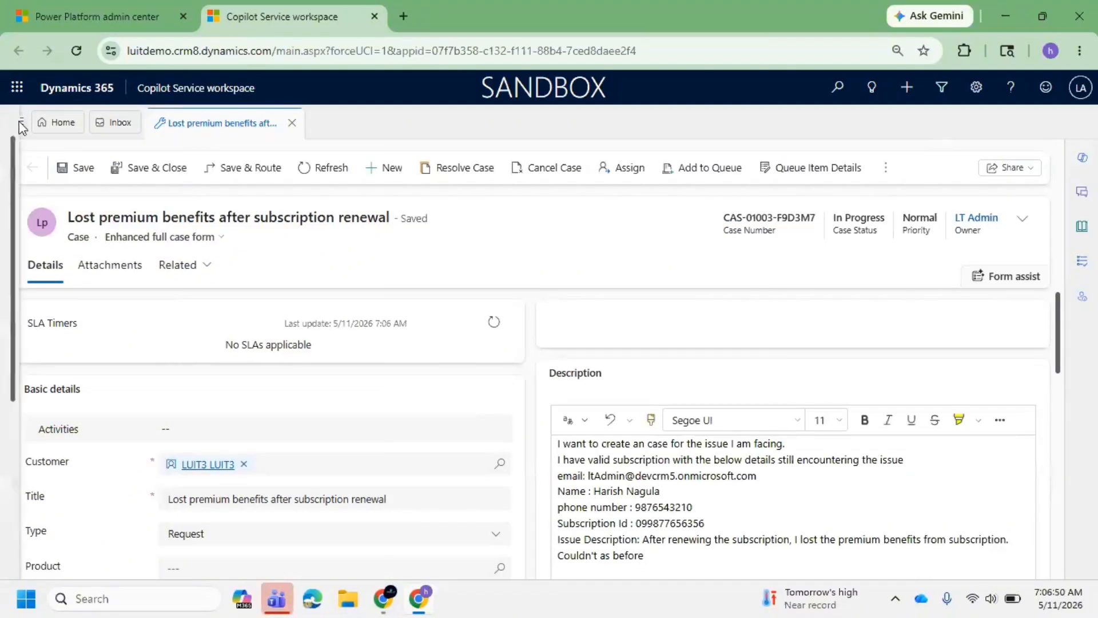
click(18, 122)
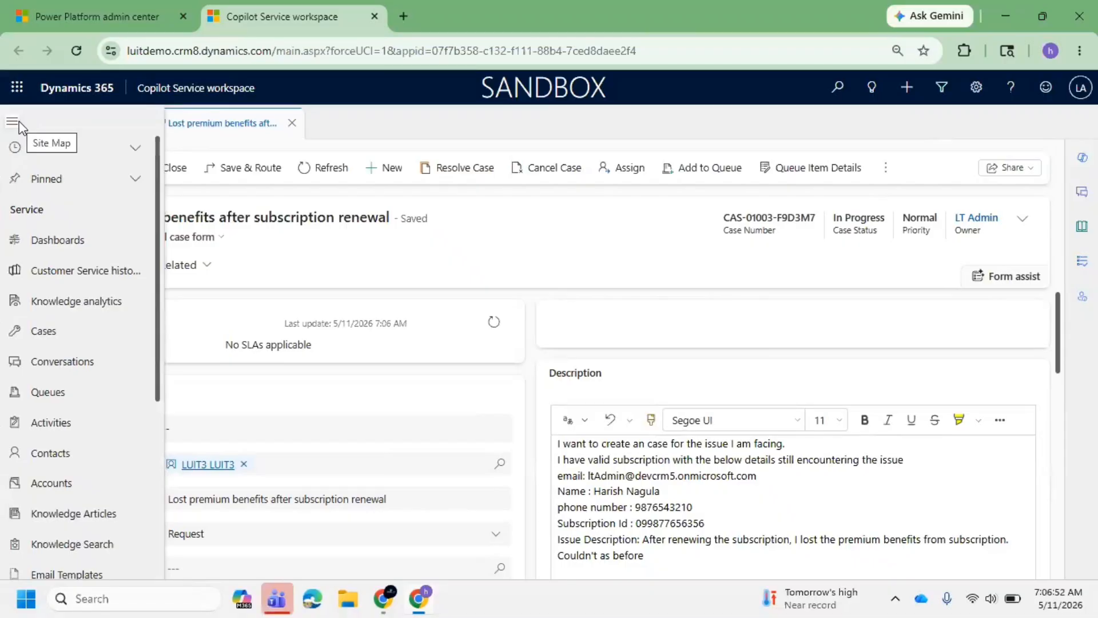
Close the Microsoft Teams window and quit Teams running in the background.
click(292, 594)
right_click(294, 593)
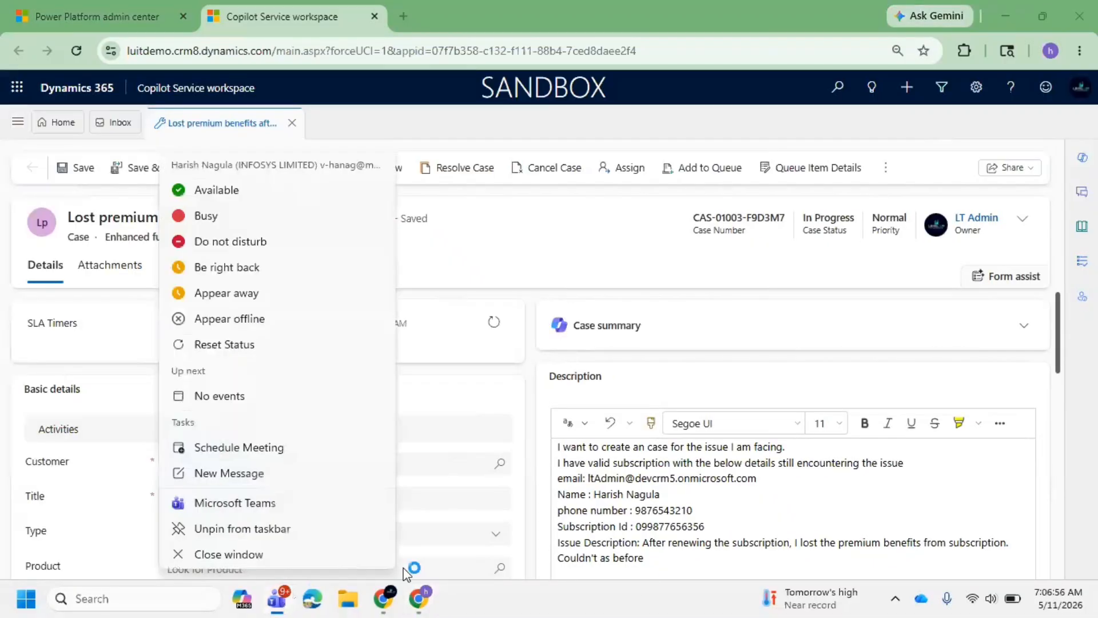
click(242, 555)
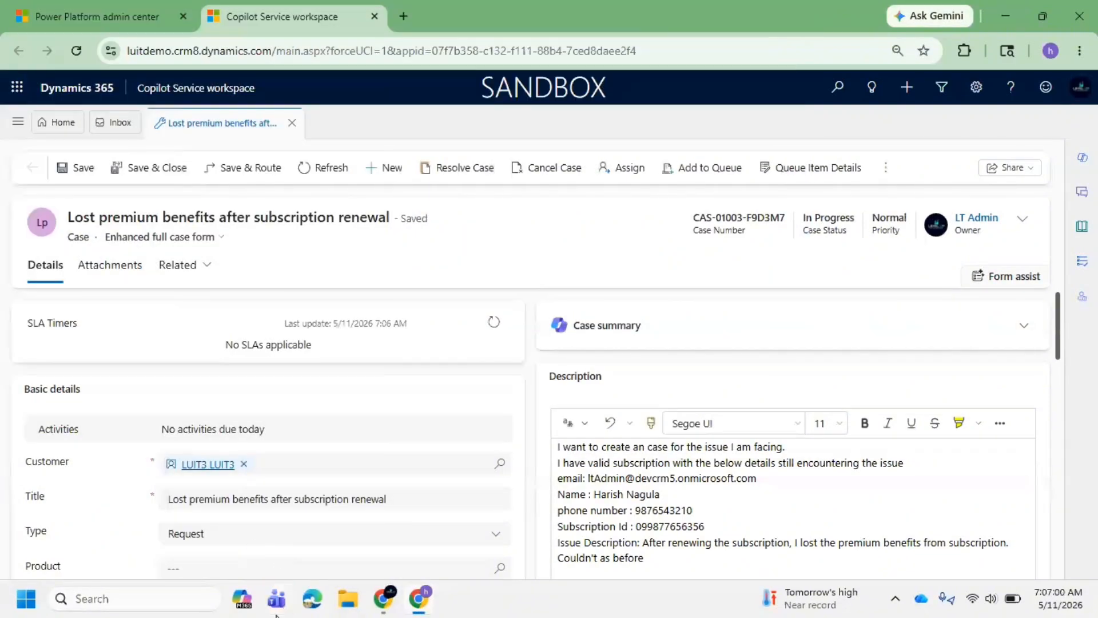
click(896, 601)
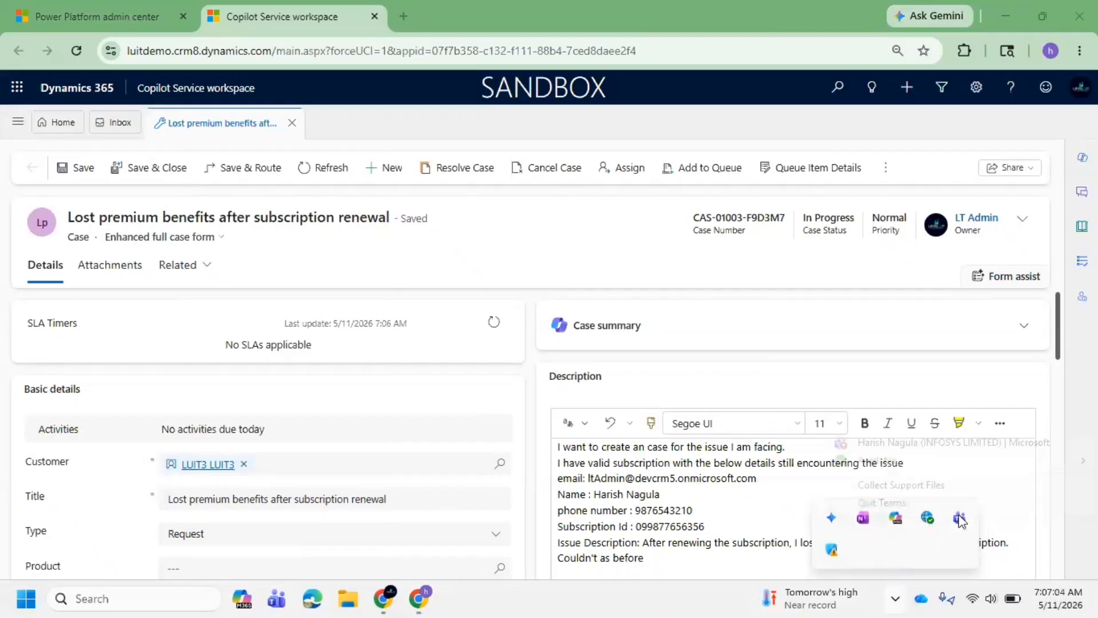
right_click(959, 518)
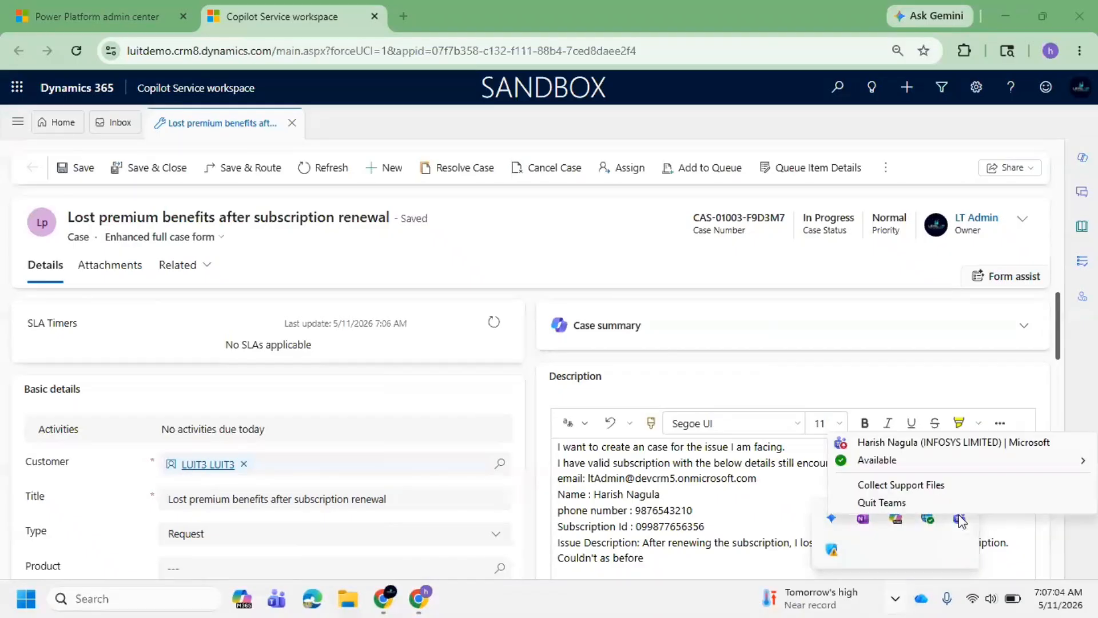
click(896, 503)
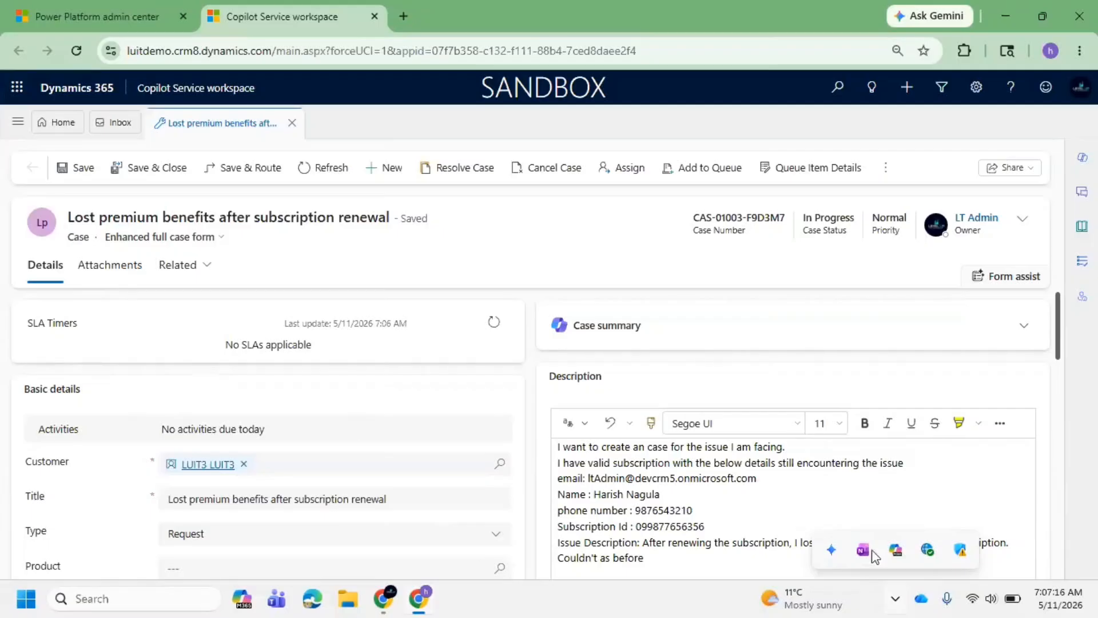
click(895, 605)
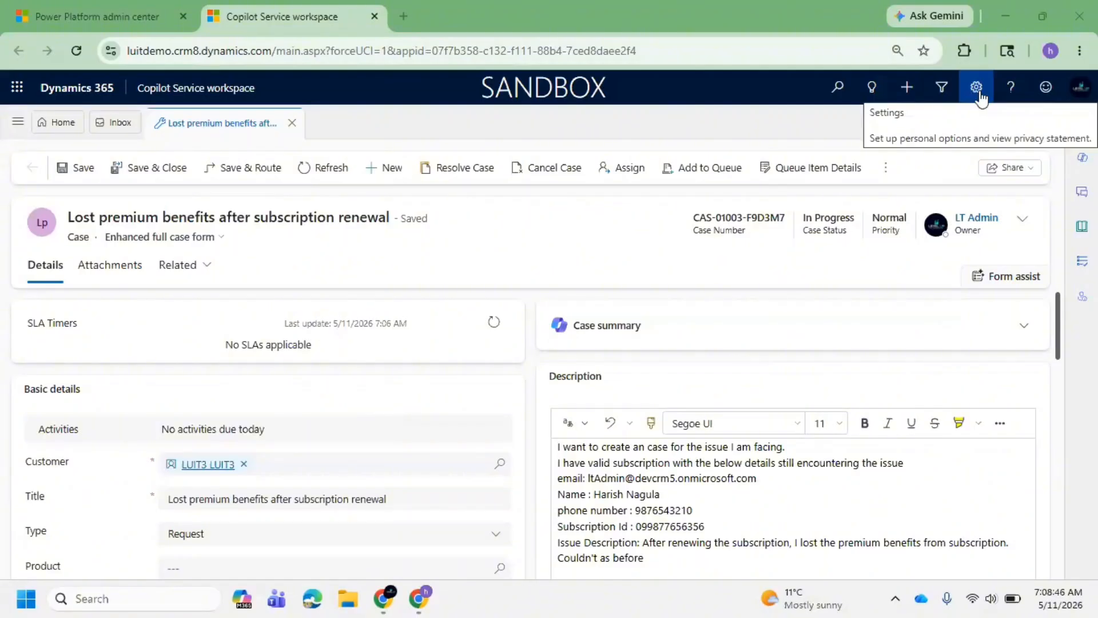
Open the environment's Advanced Settings from the Copilot Service workspace.
click(980, 98)
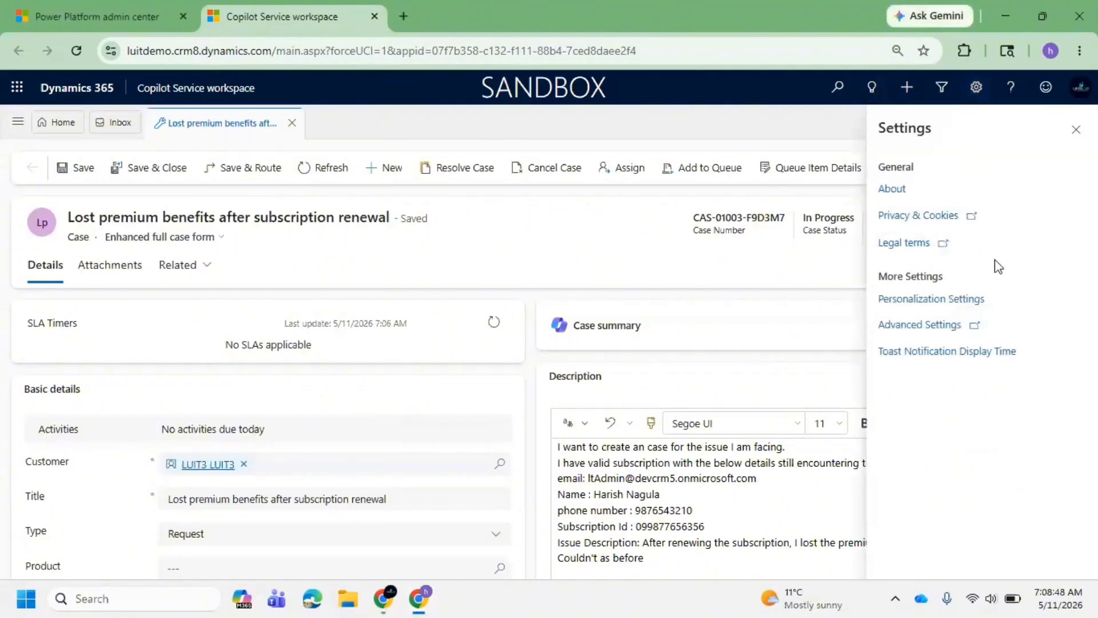
click(925, 323)
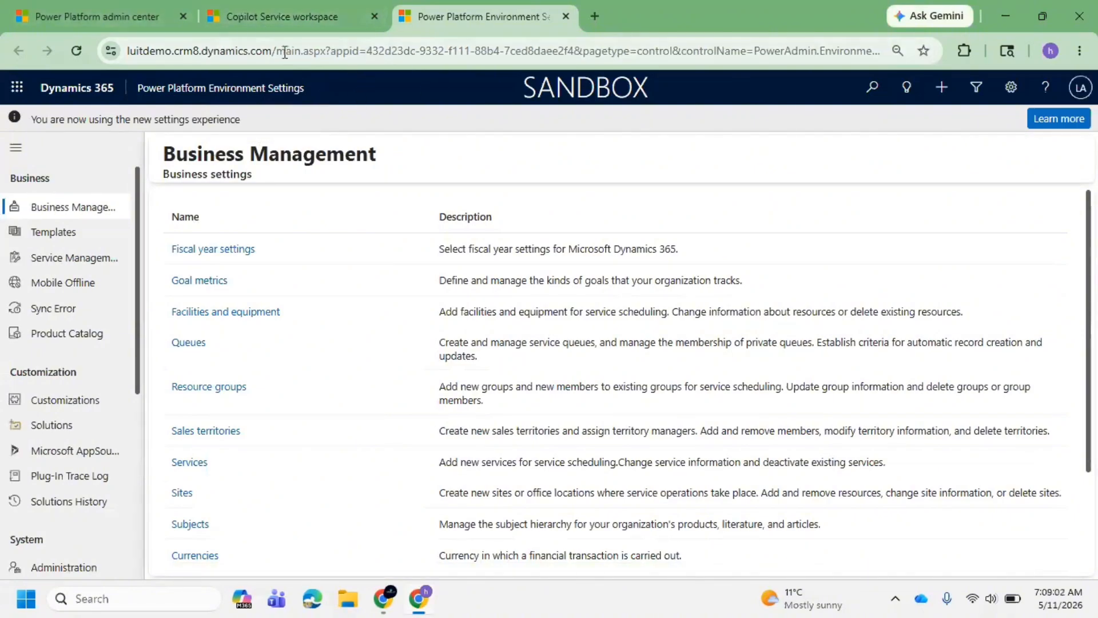
drag(278, 51, 127, 52)
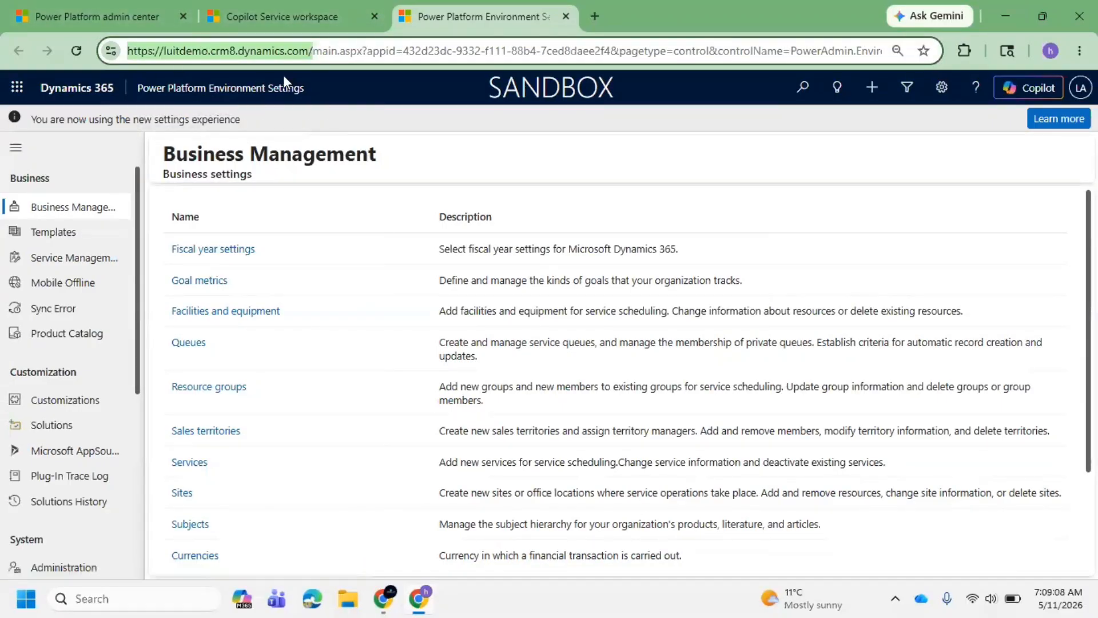
click(307, 50)
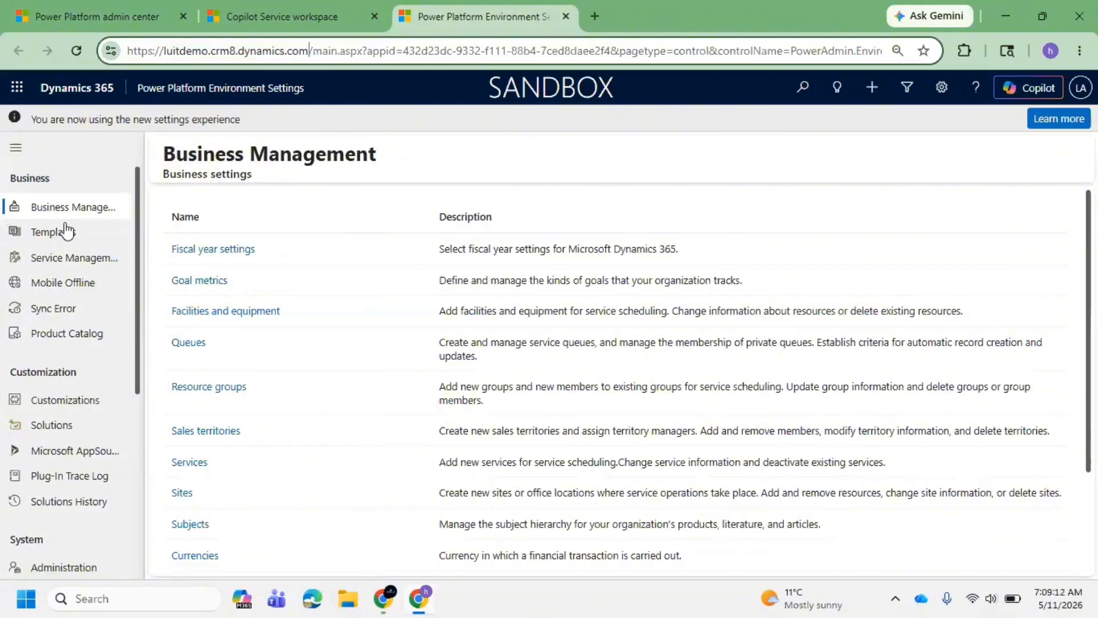
Go to the Customizations page in the Power Platform environment settings.
scroll(79, 307, down, 1)
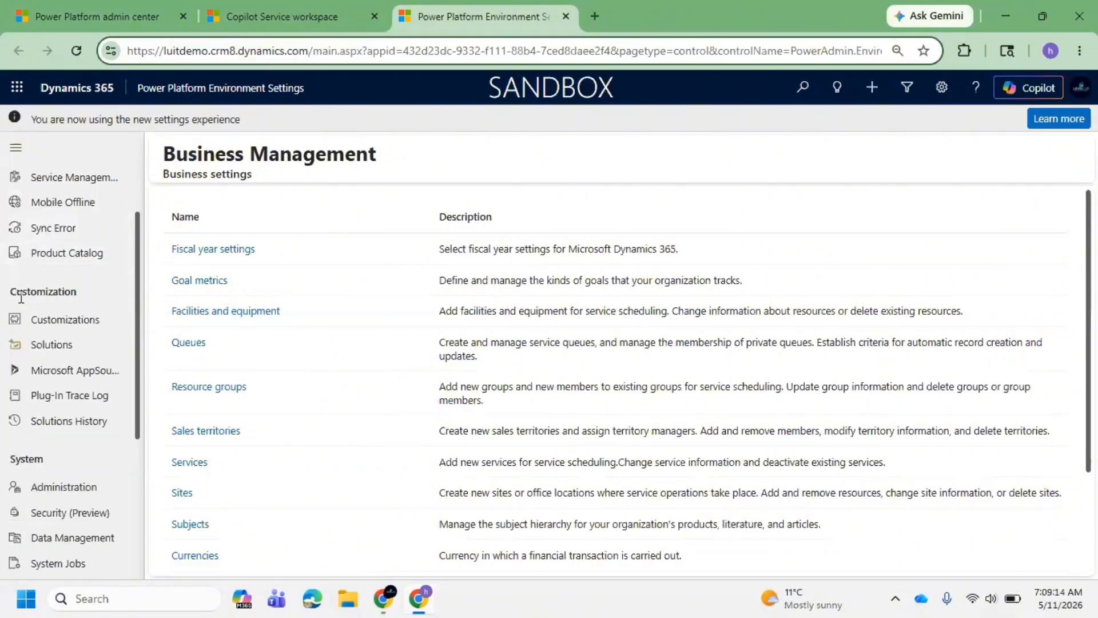
drag(14, 296, 79, 294)
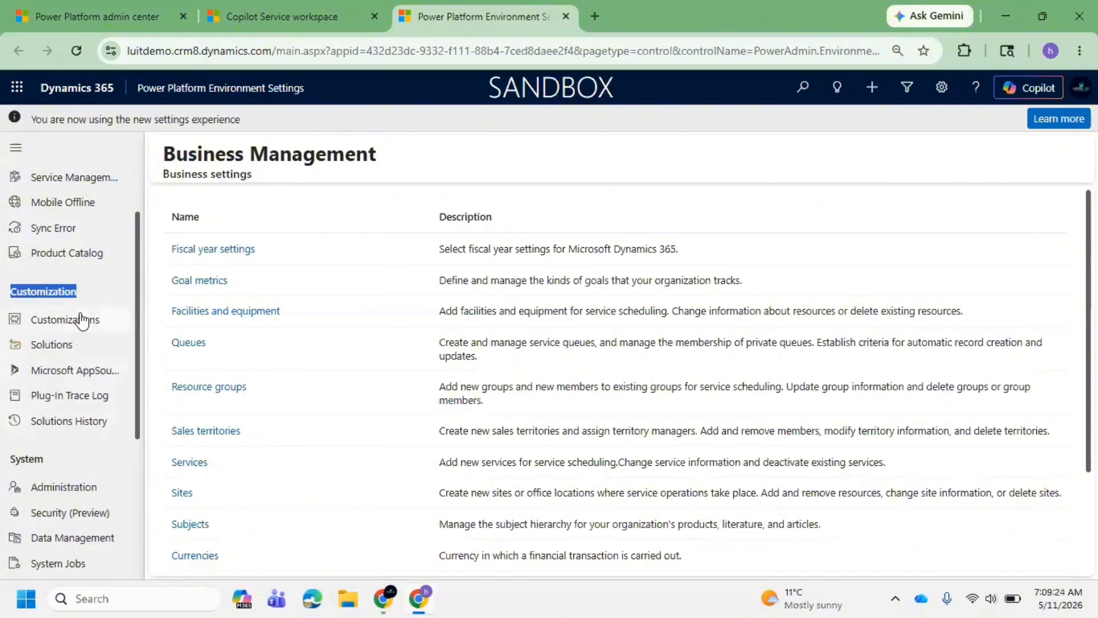
click(64, 293)
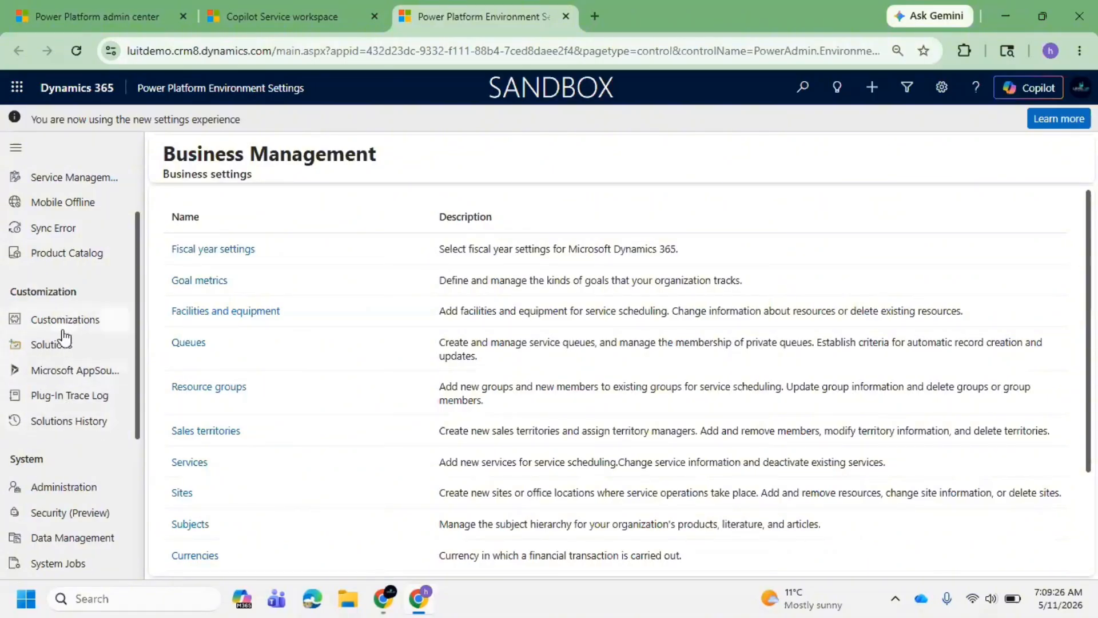
click(62, 327)
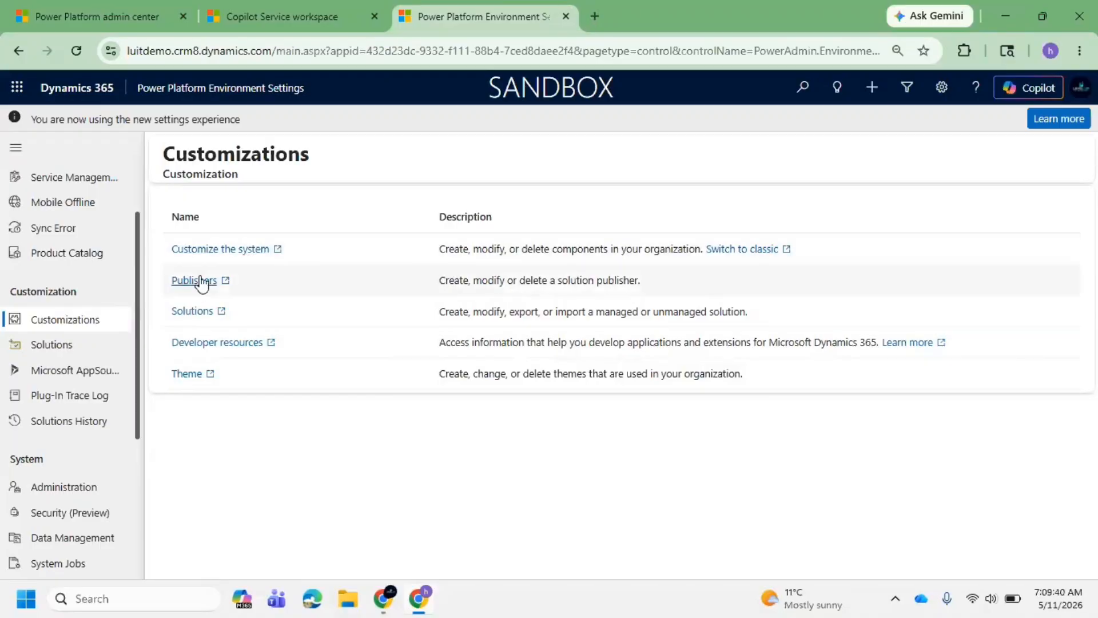
Open the Default Solution through Customize the system and look over its component categories.
click(240, 247)
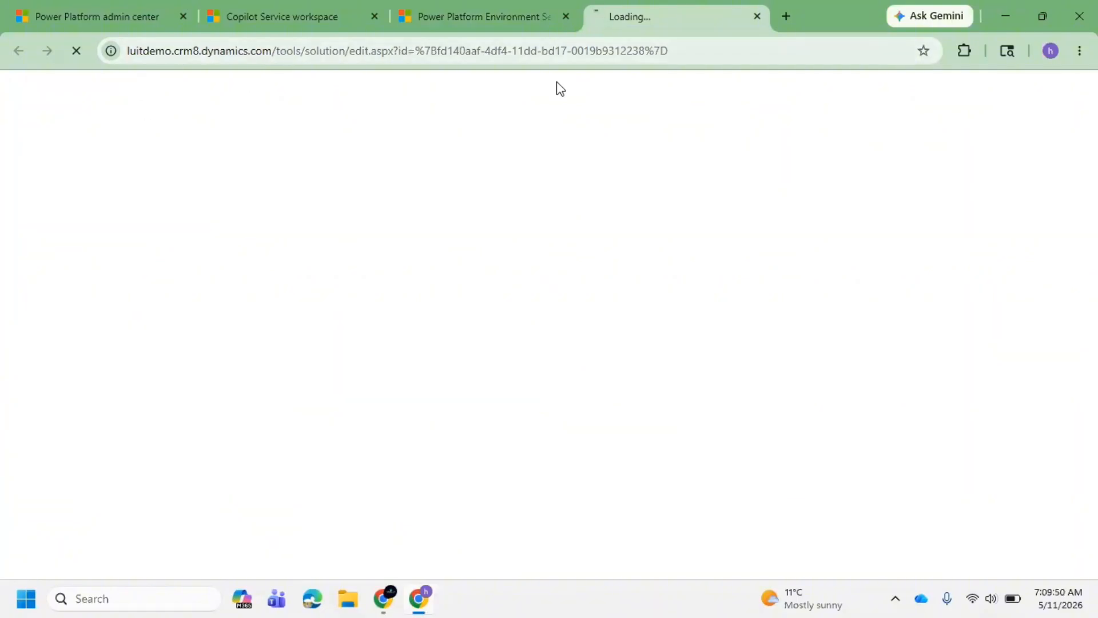
click(896, 601)
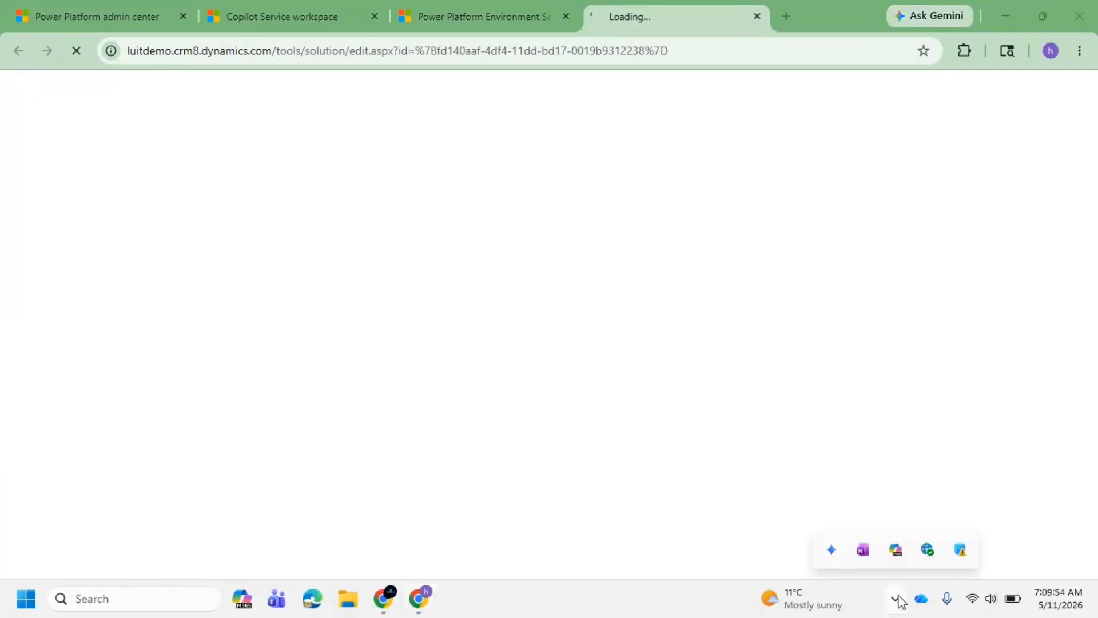
click(897, 600)
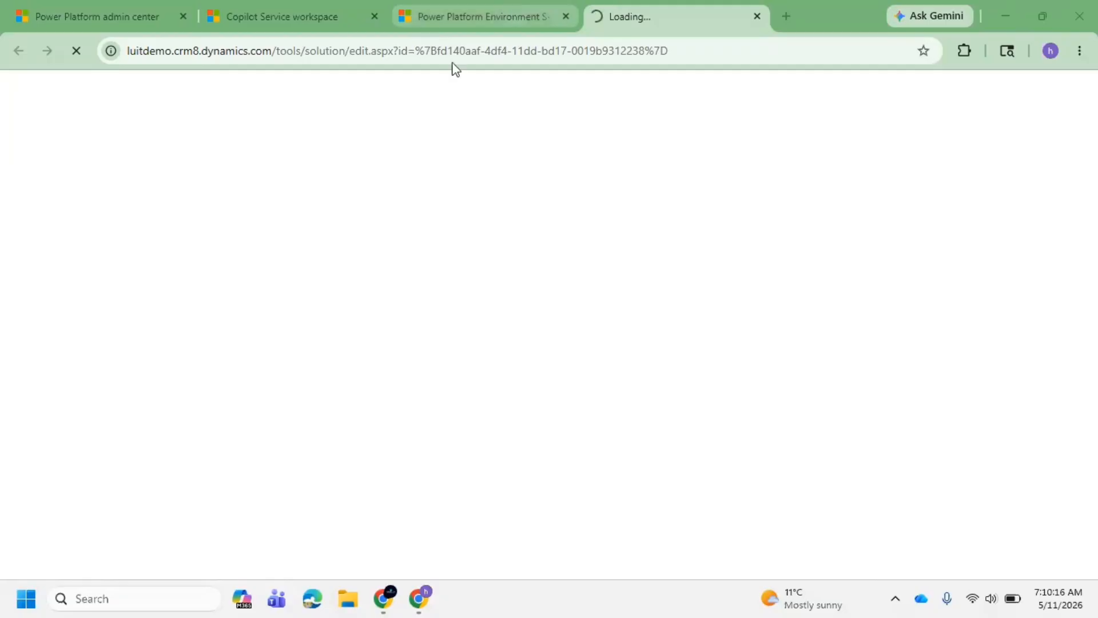
click(475, 24)
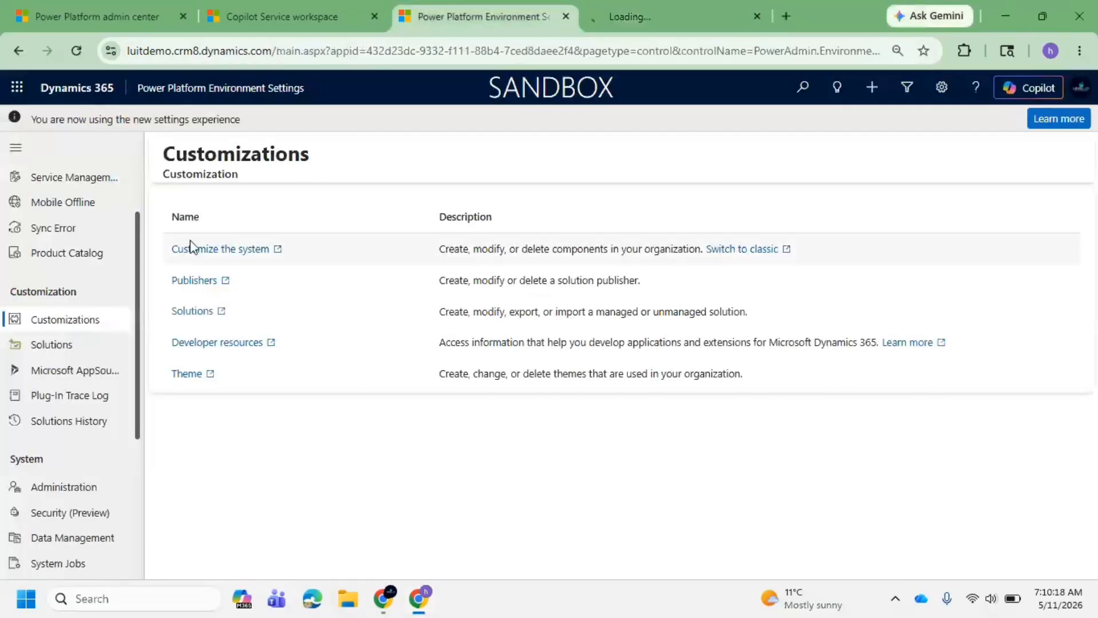
click(640, 13)
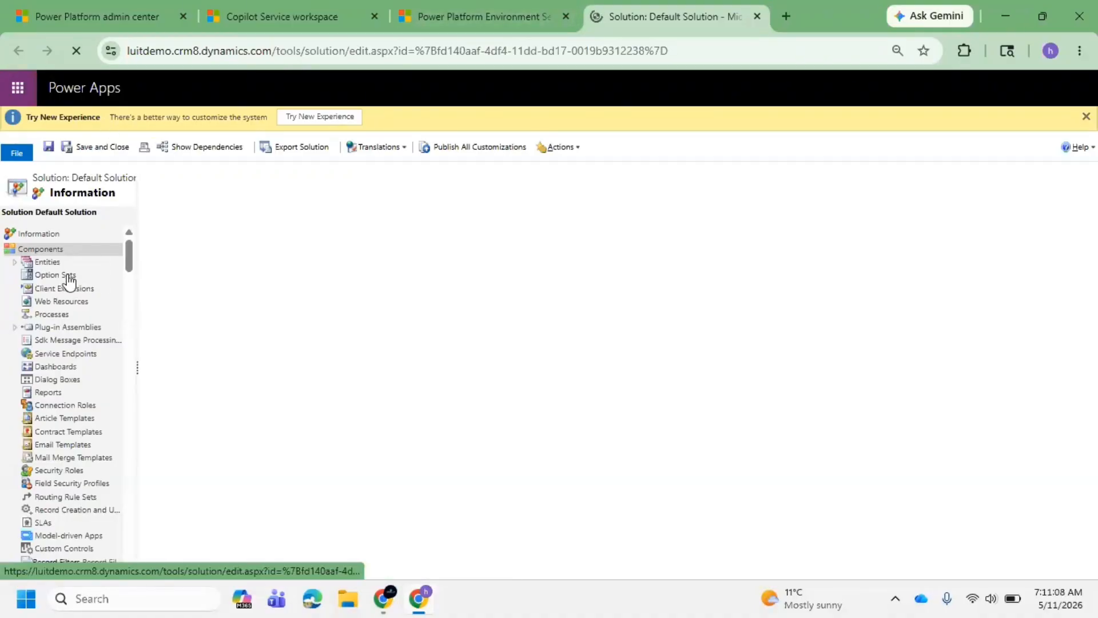
scroll(68, 366, down, 2)
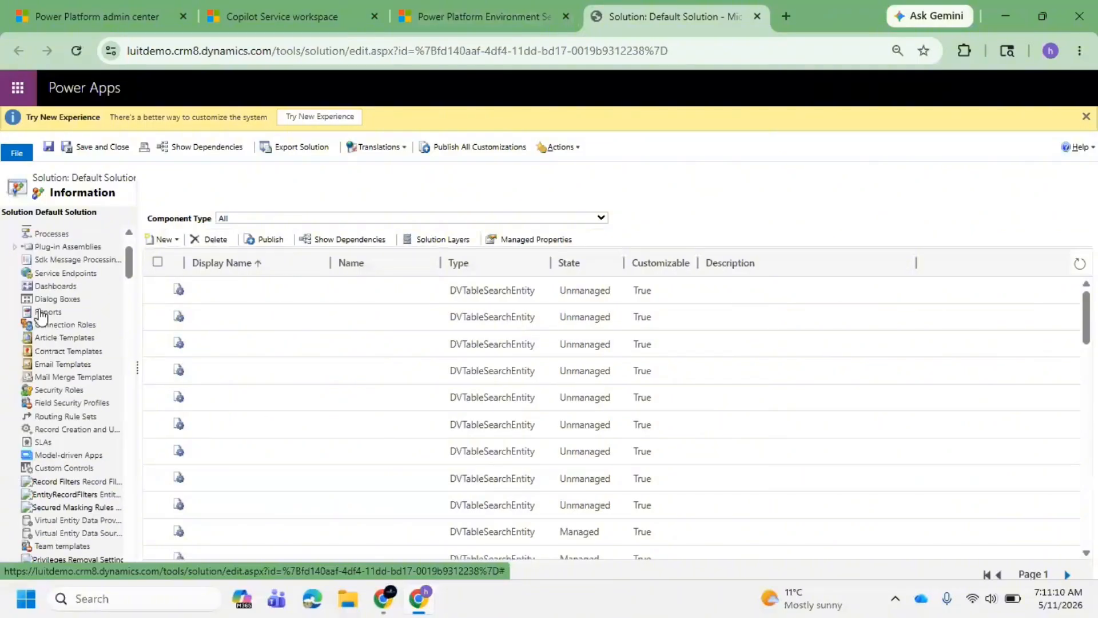
scroll(89, 314, up, 2)
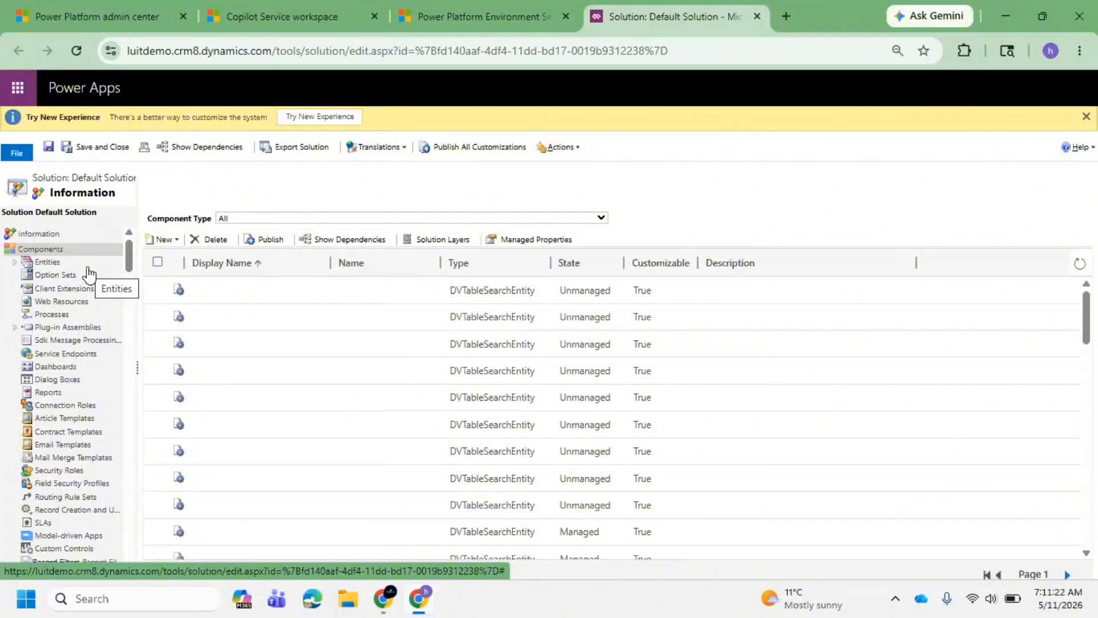
Examine the Customer field label in the basic details of the case form in Copilot Service workspace.
click(252, 7)
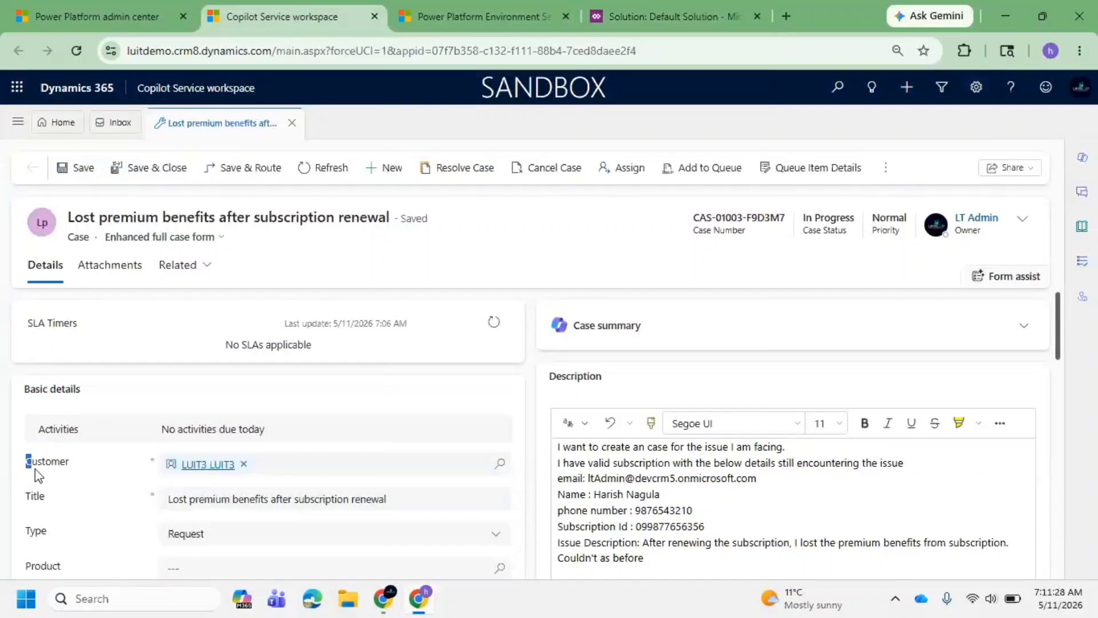
drag(35, 469, 74, 468)
double_click(59, 464)
click(74, 463)
drag(79, 469, 18, 466)
click(653, 23)
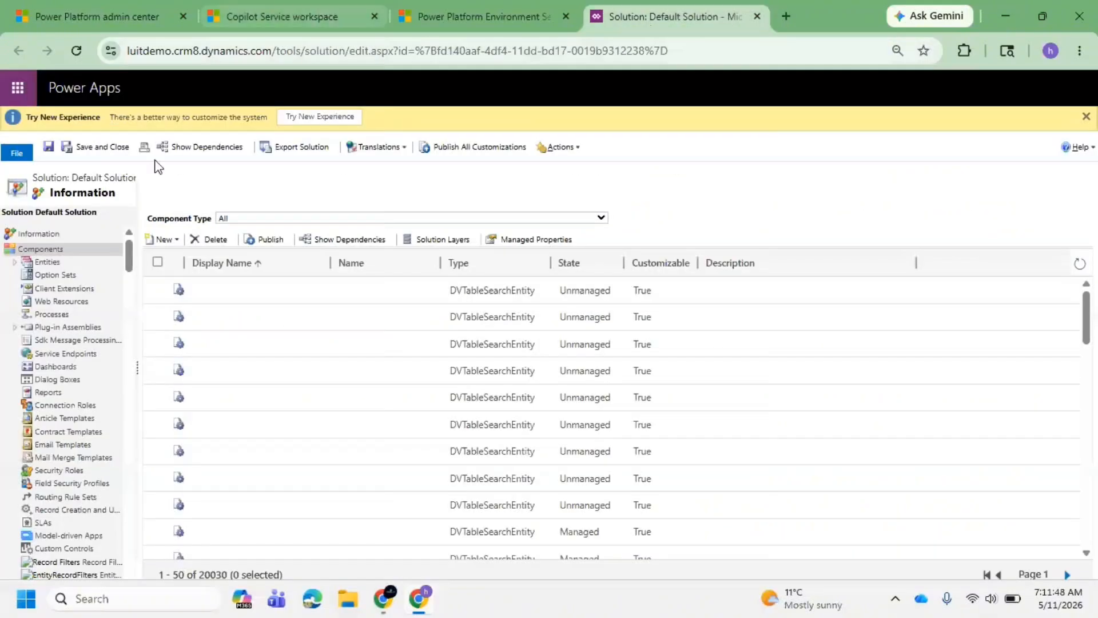
click(335, 23)
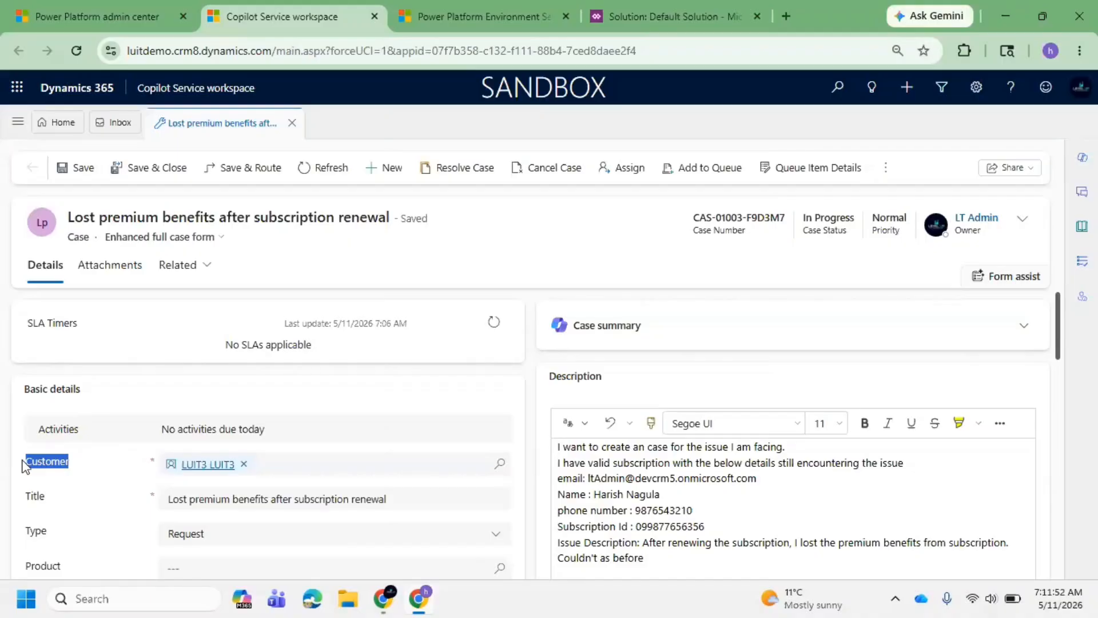
drag(73, 458, 31, 465)
Return to the Default Solution, expand its entities and expand the Case entity.
click(657, 17)
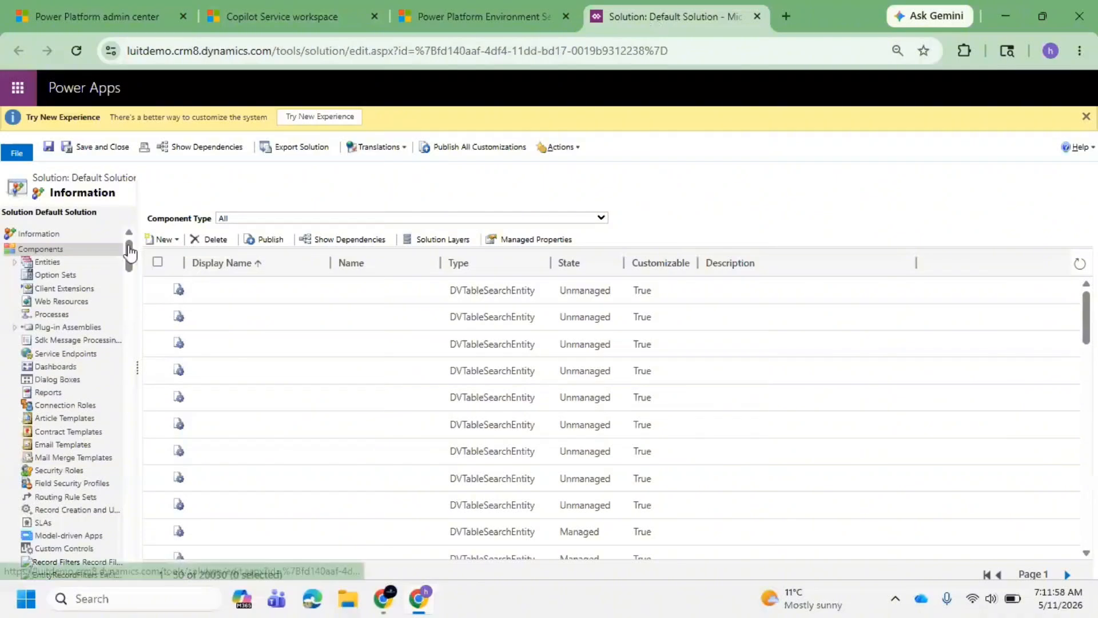
click(14, 262)
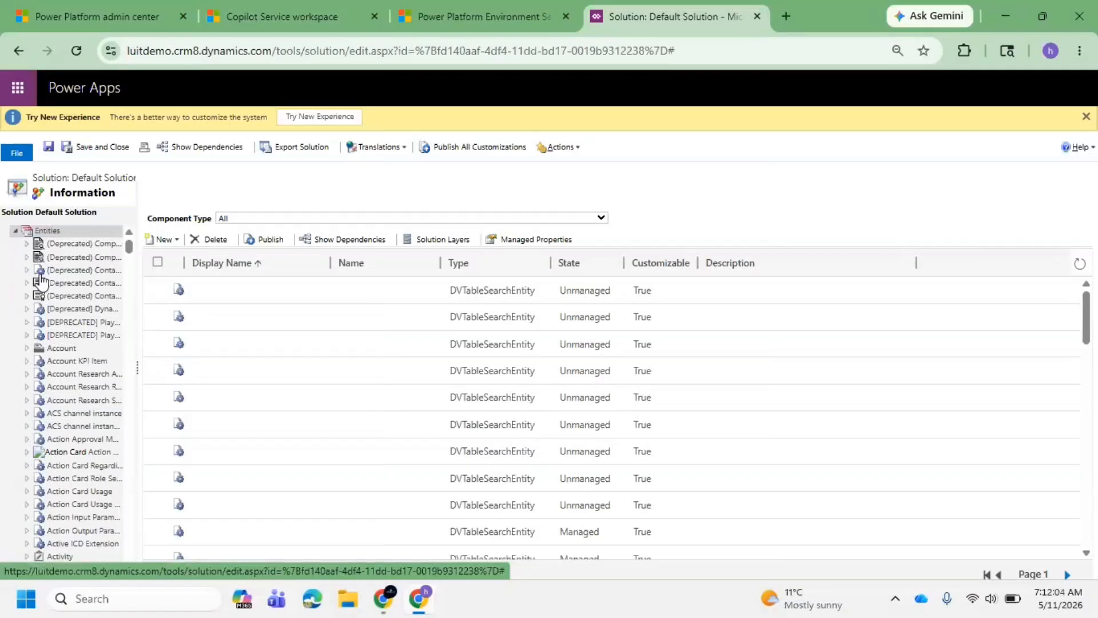
scroll(61, 343, down, 5)
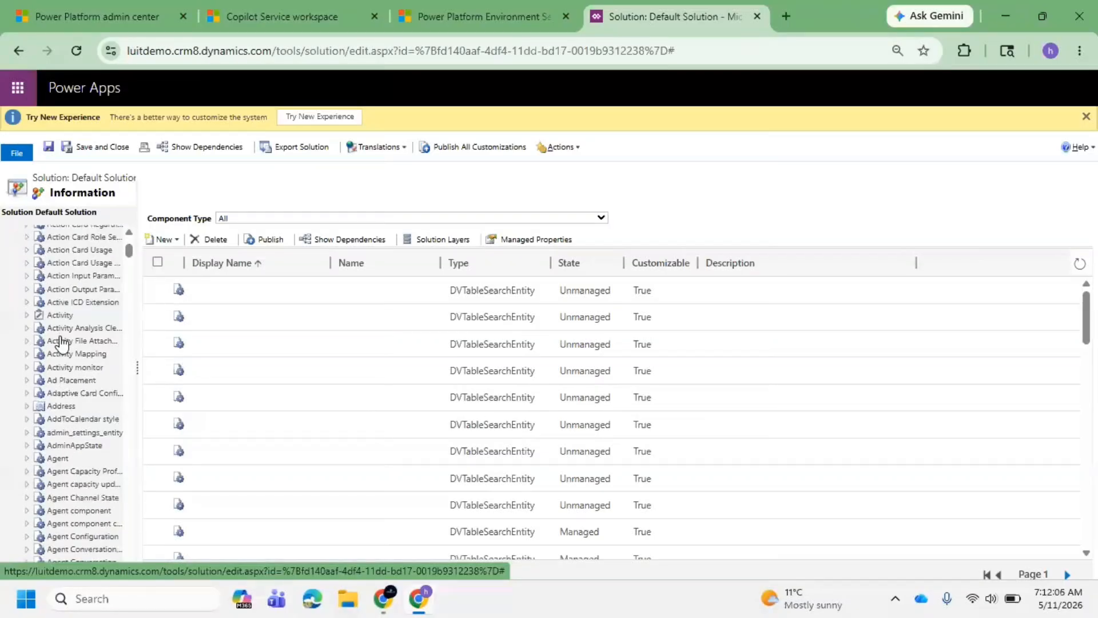
scroll(61, 343, down, 15)
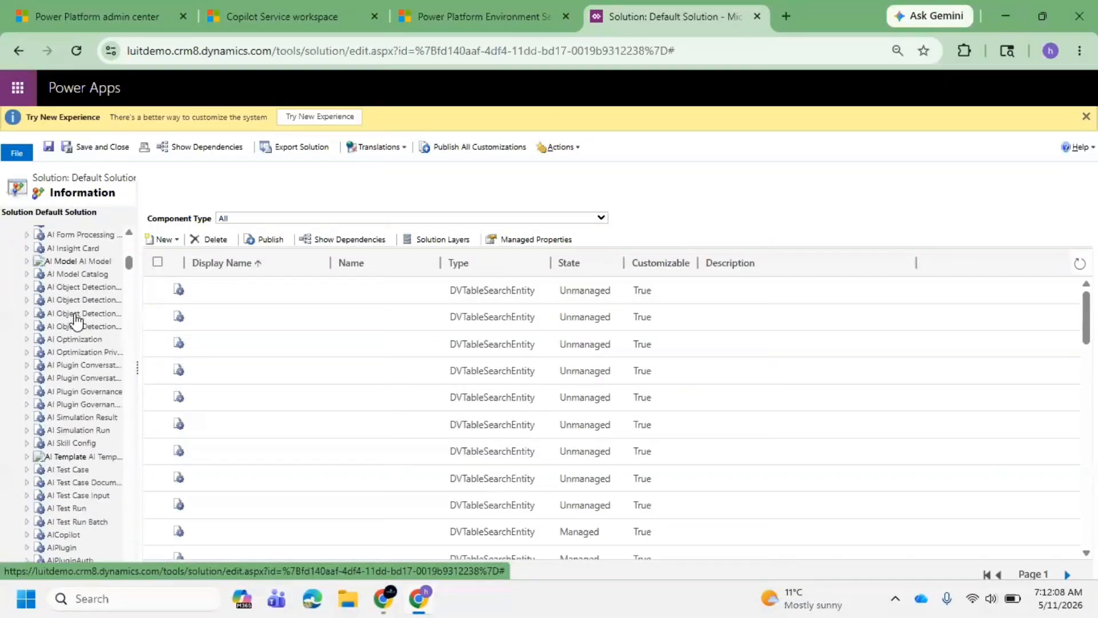
scroll(76, 320, down, 15)
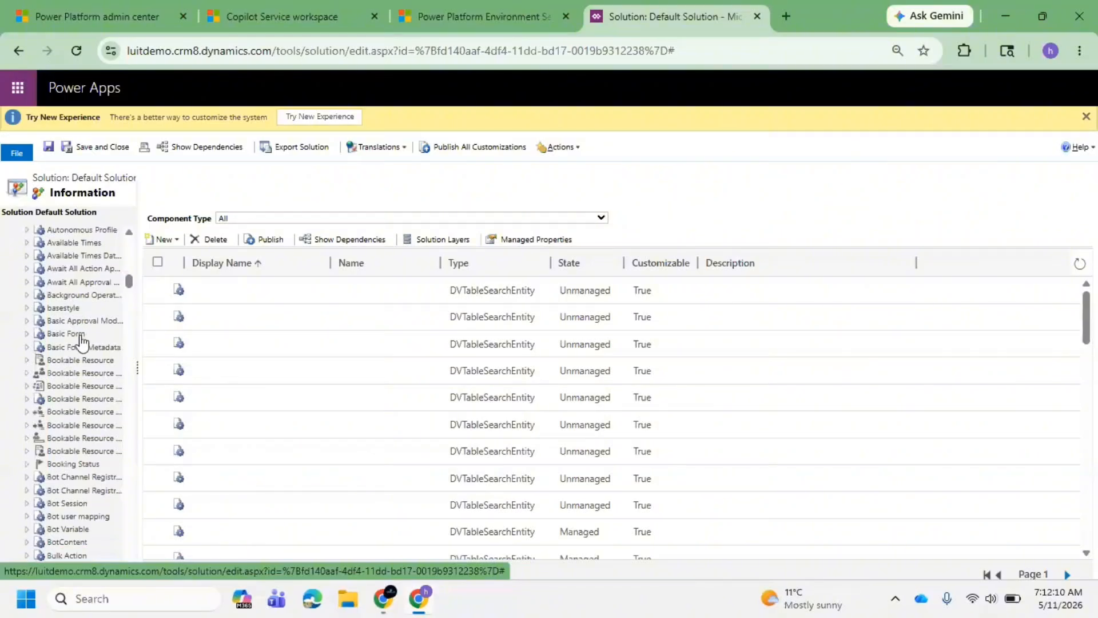
scroll(80, 340, down, 10)
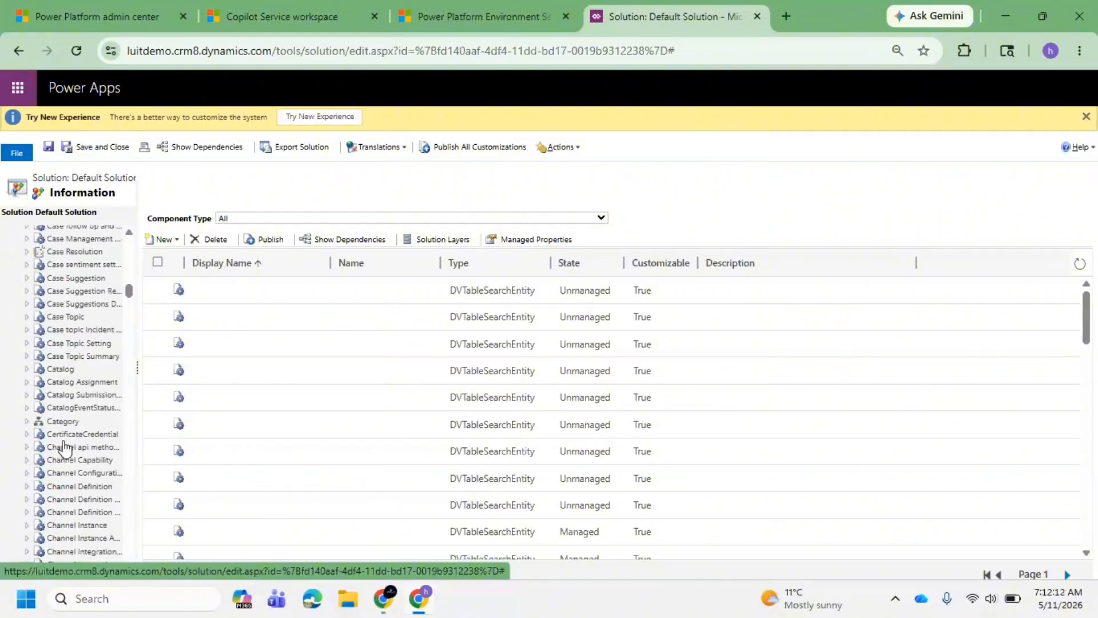
scroll(65, 435, up, 3)
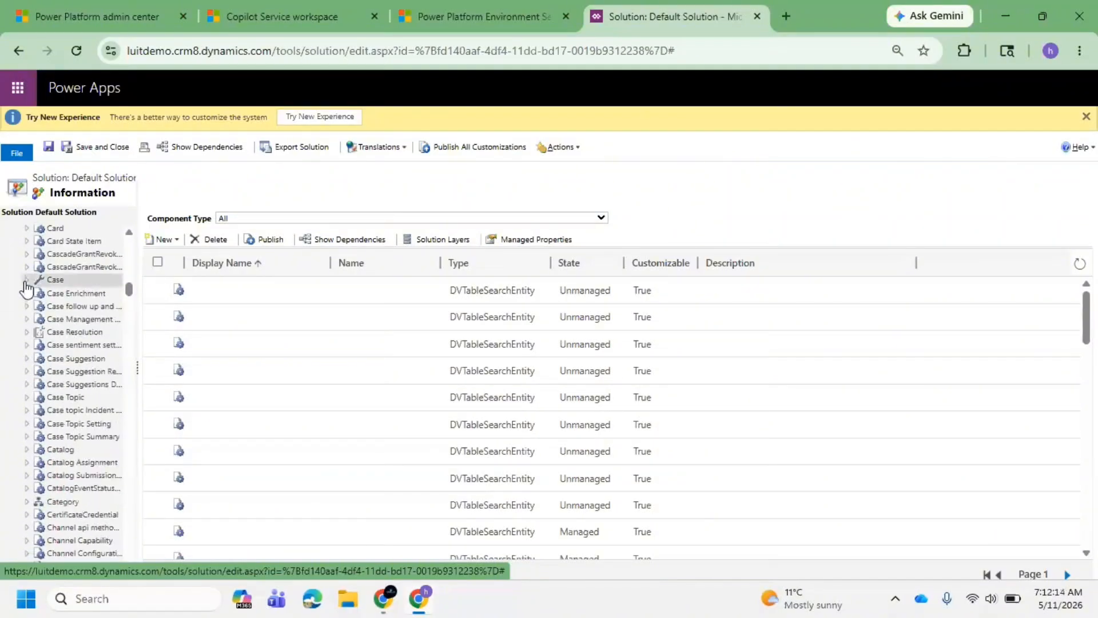
click(25, 282)
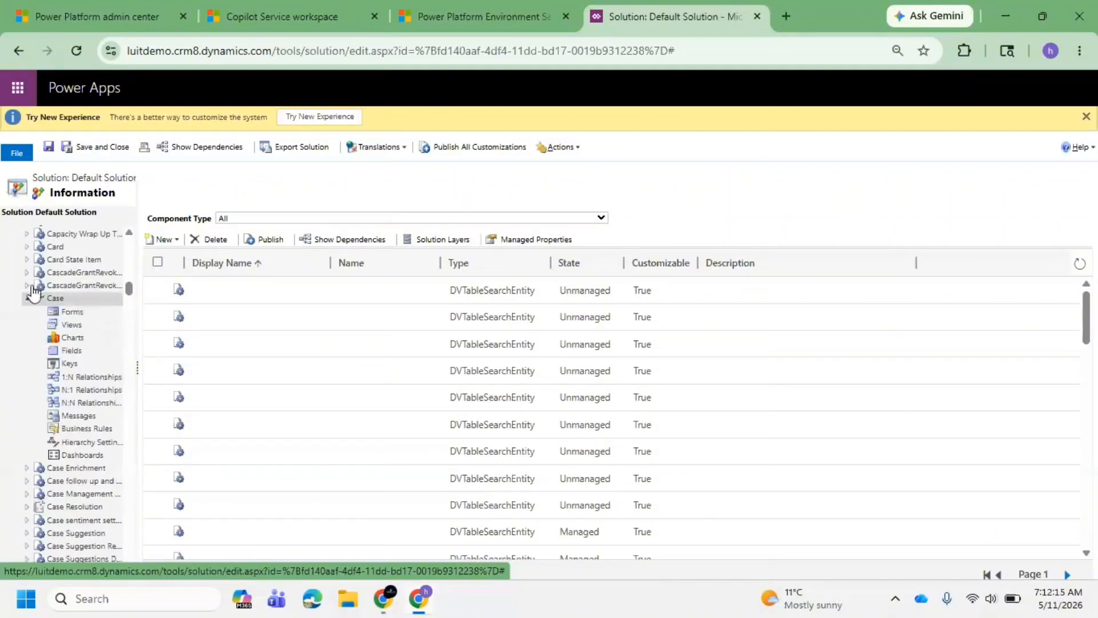
Open the Case entity's fields list and locate the customerid field.
click(75, 351)
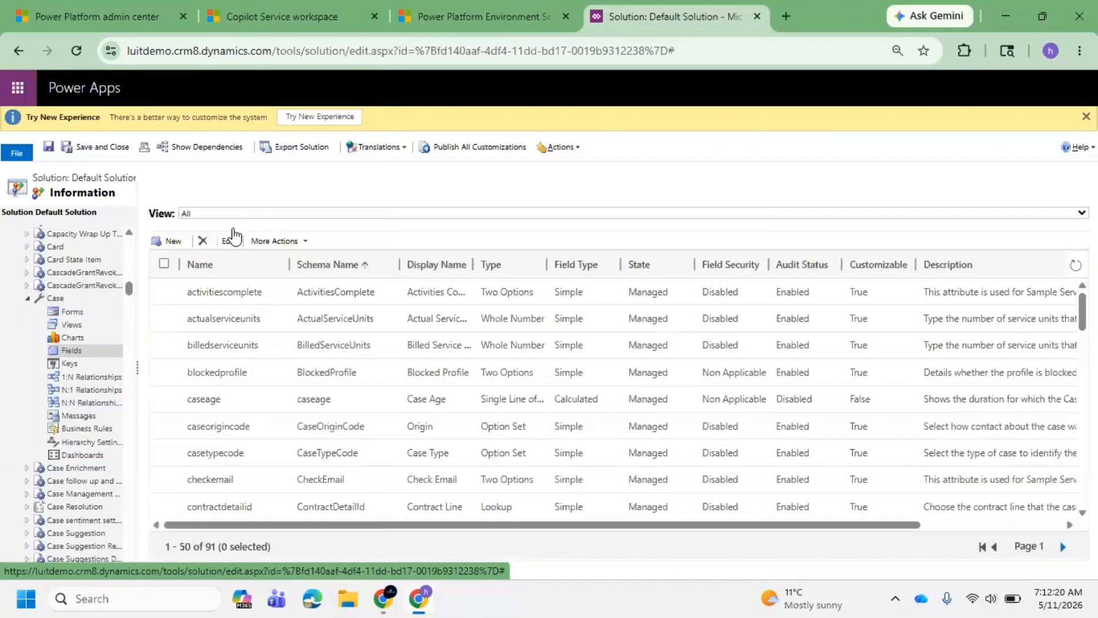
scroll(235, 355, down, 1)
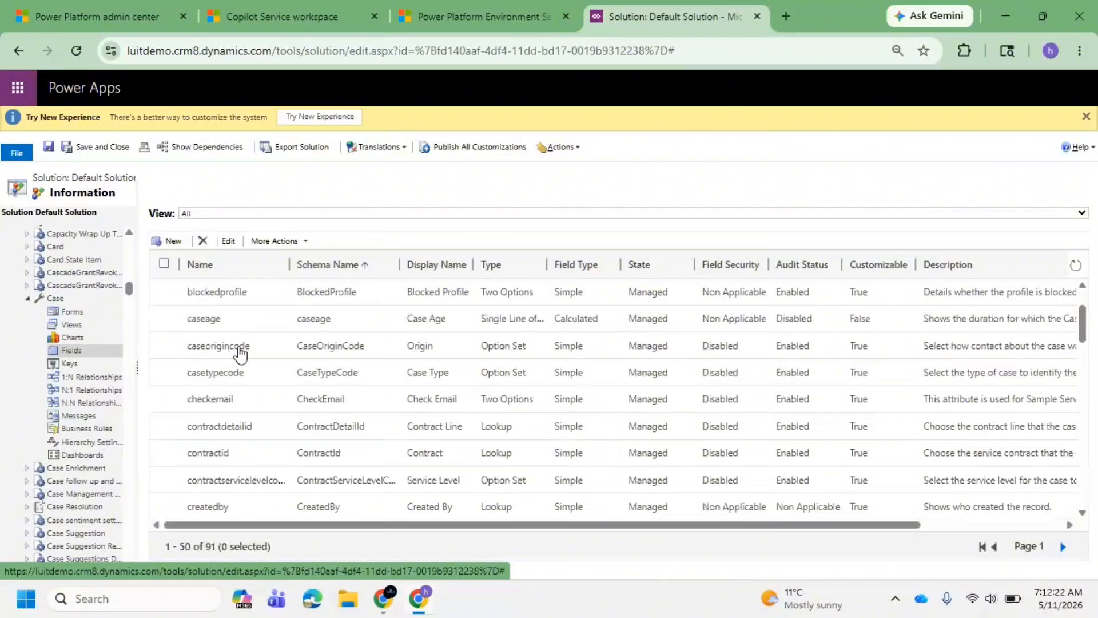
scroll(239, 350, down, 2)
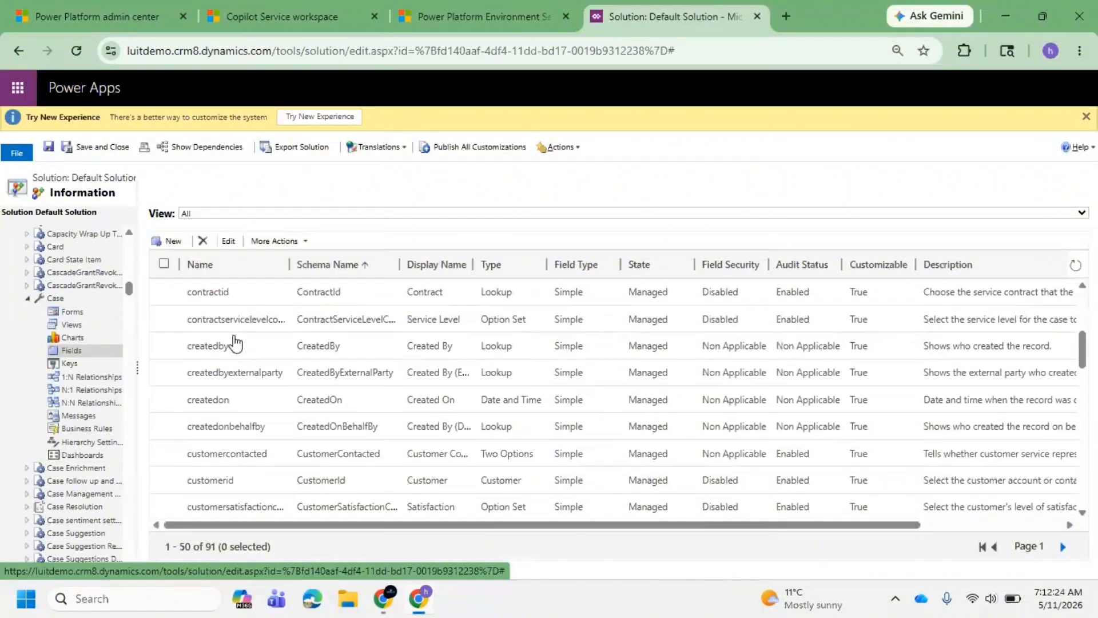
scroll(236, 343, down, 2)
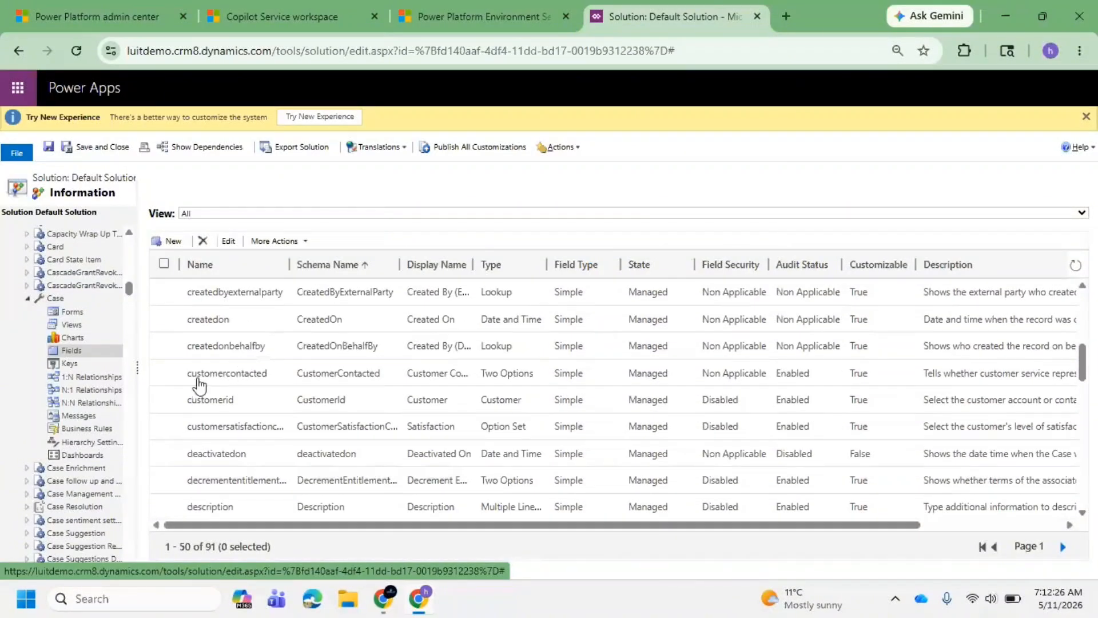
click(329, 405)
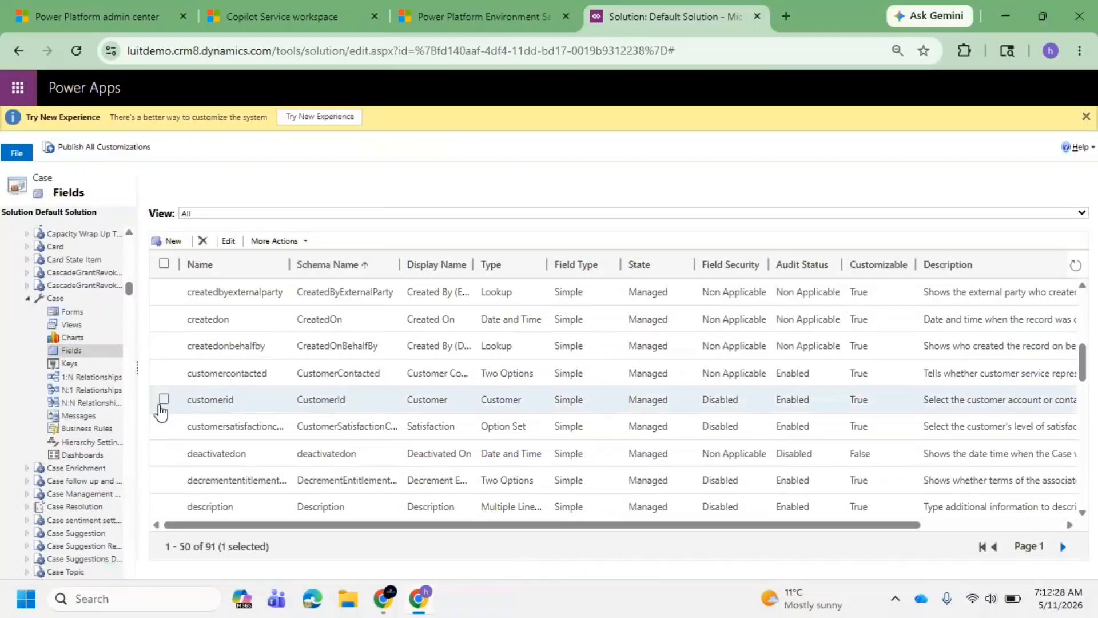
click(163, 400)
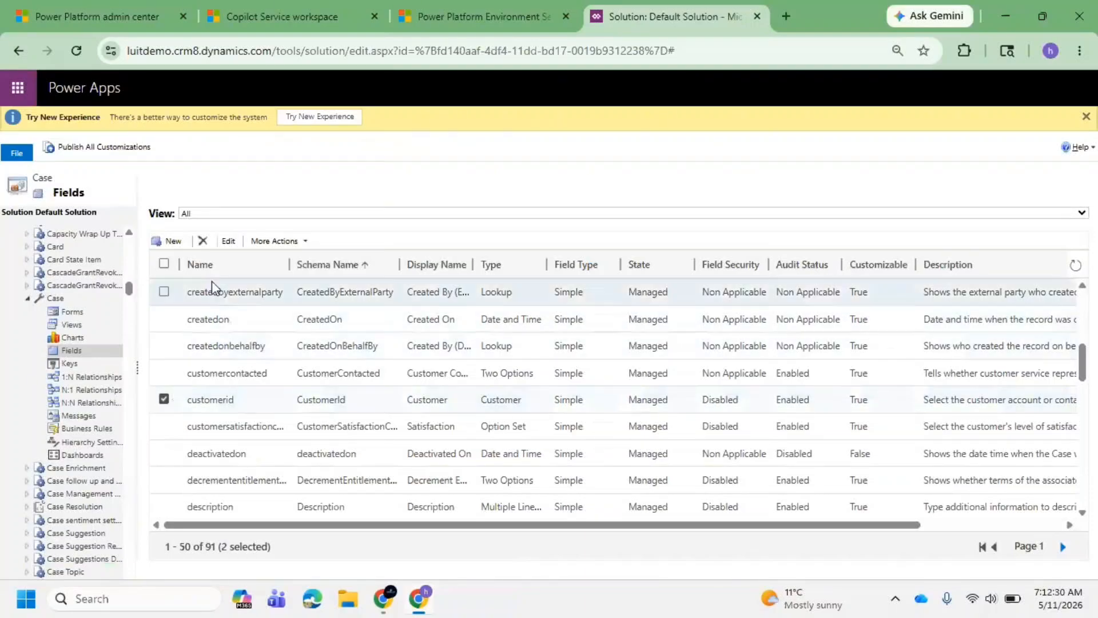
click(228, 241)
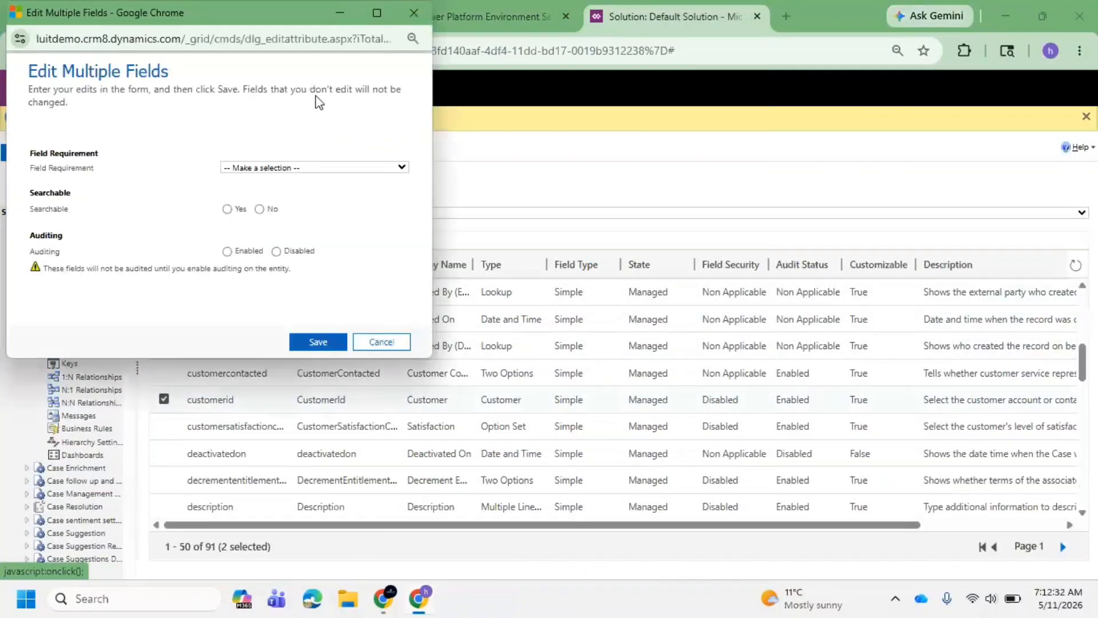
click(411, 15)
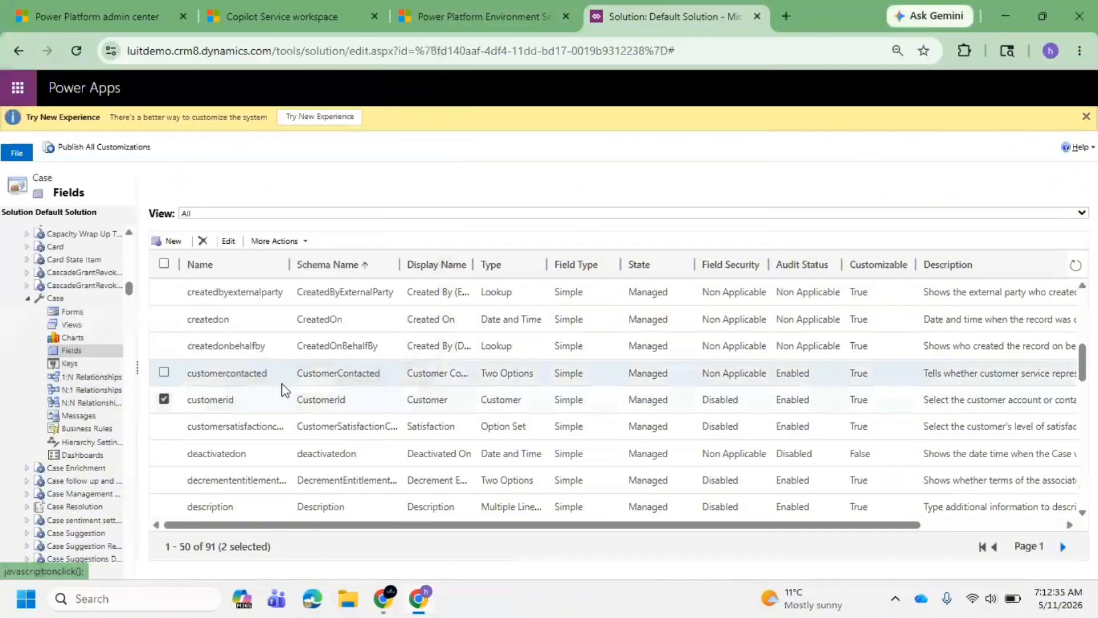
double_click(309, 400)
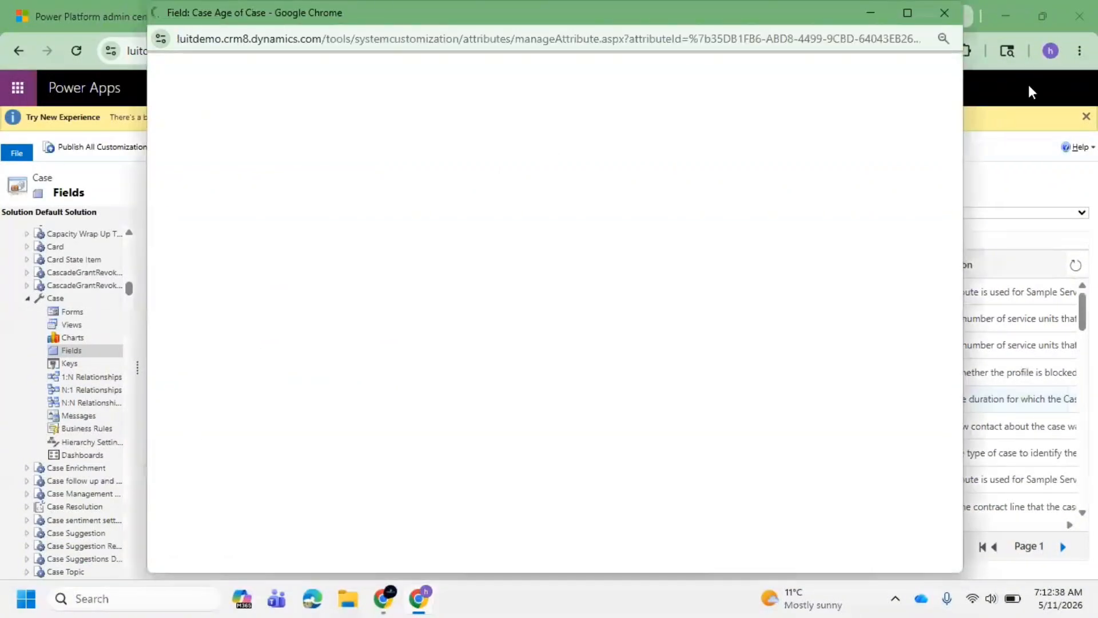
click(942, 13)
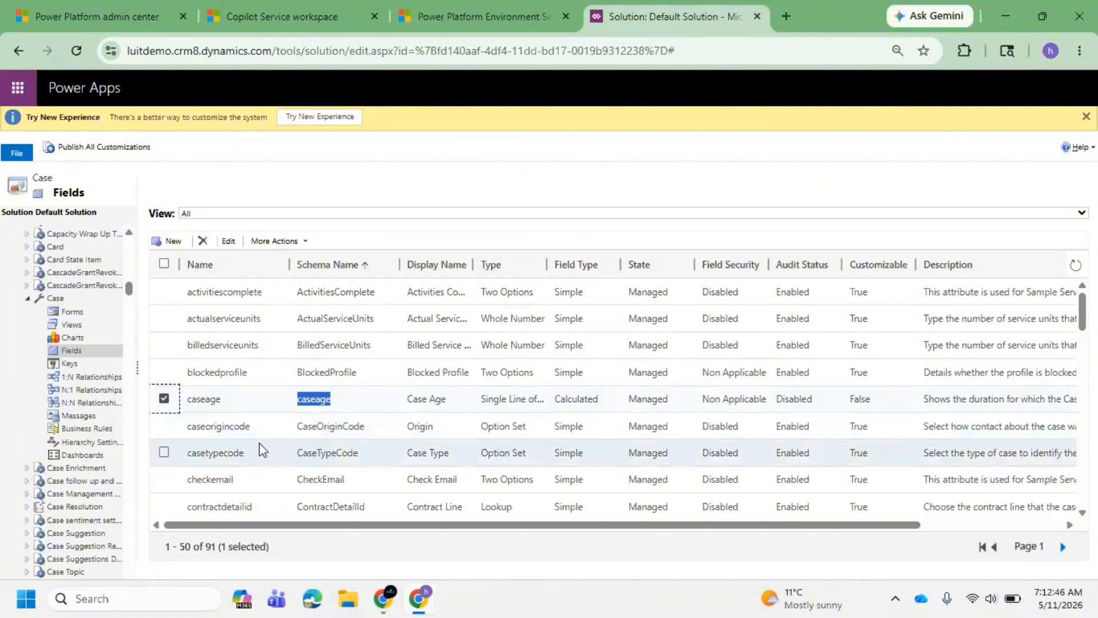
Open the Case entity's customerid field for editing in a maximized window and review its schema name and field requirement.
scroll(259, 442, down, 3)
scroll(259, 456, down, 3)
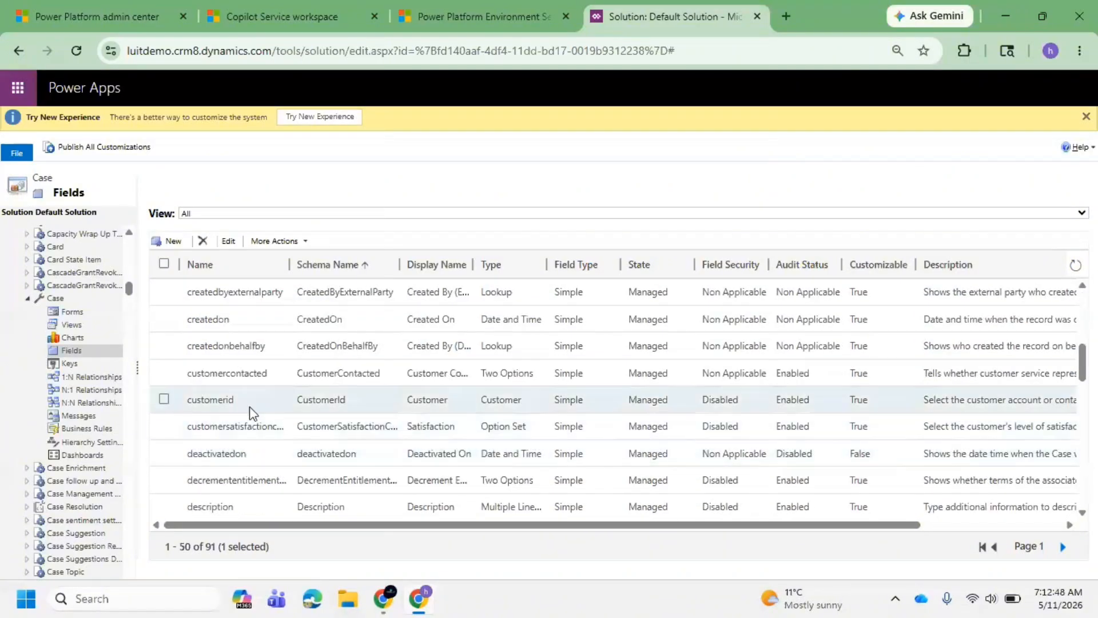
scroll(266, 391, up, 6)
scroll(235, 446, down, 5)
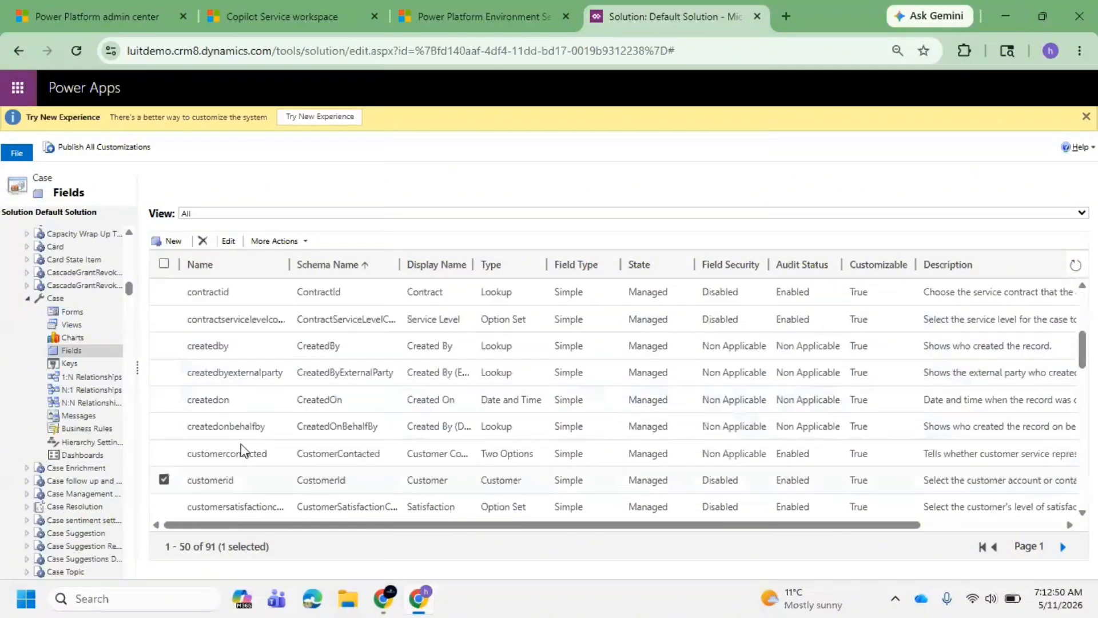
click(228, 241)
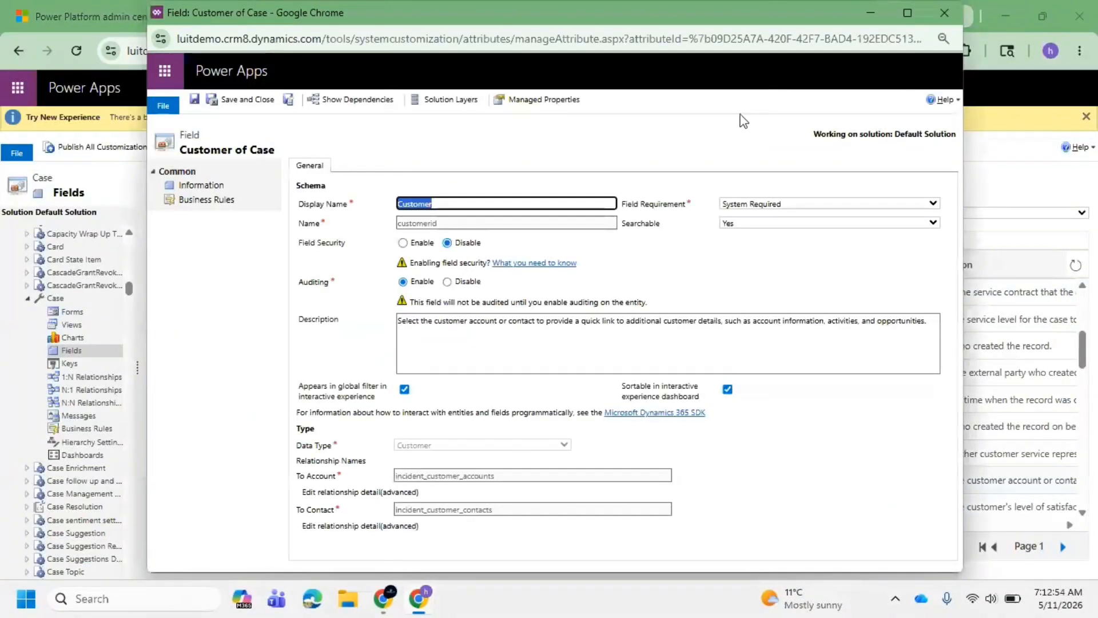
click(908, 15)
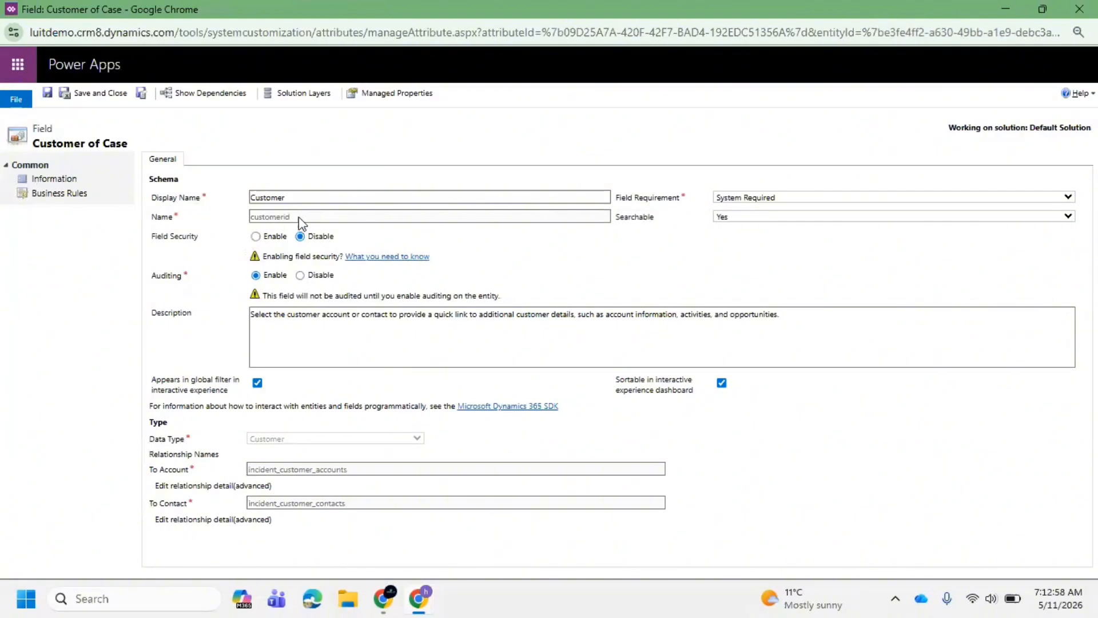
drag(298, 218, 240, 219)
click(784, 198)
click(782, 197)
Set the customerid field's display name to "End Customer", then save and close the field.
click(337, 196)
key(Left)
key(Left)
key(Left)
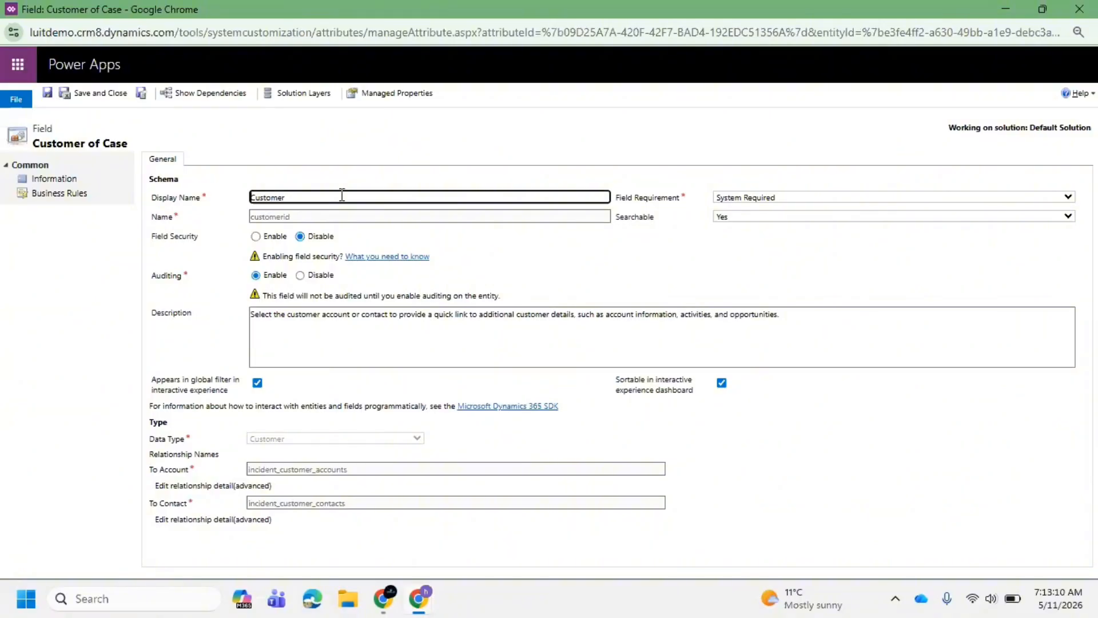
text(End)
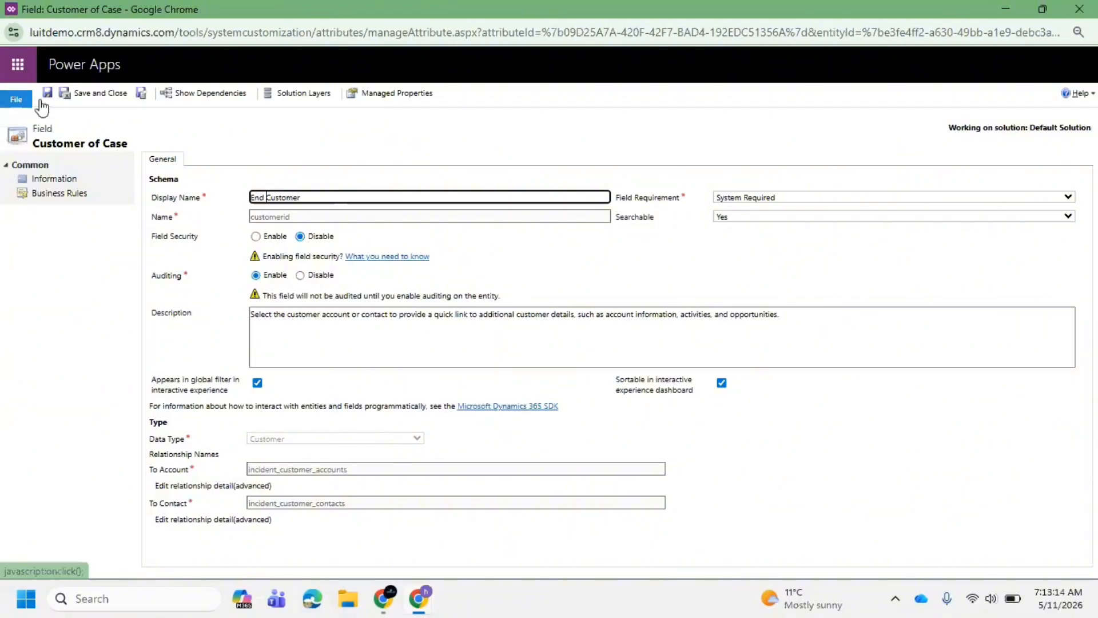
click(47, 93)
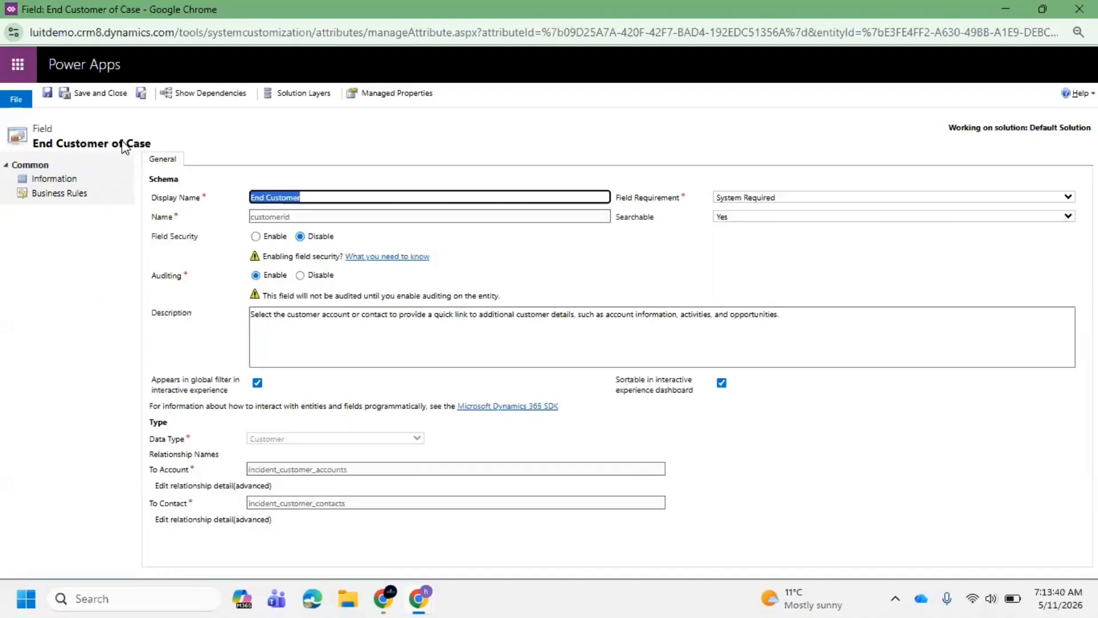
click(106, 93)
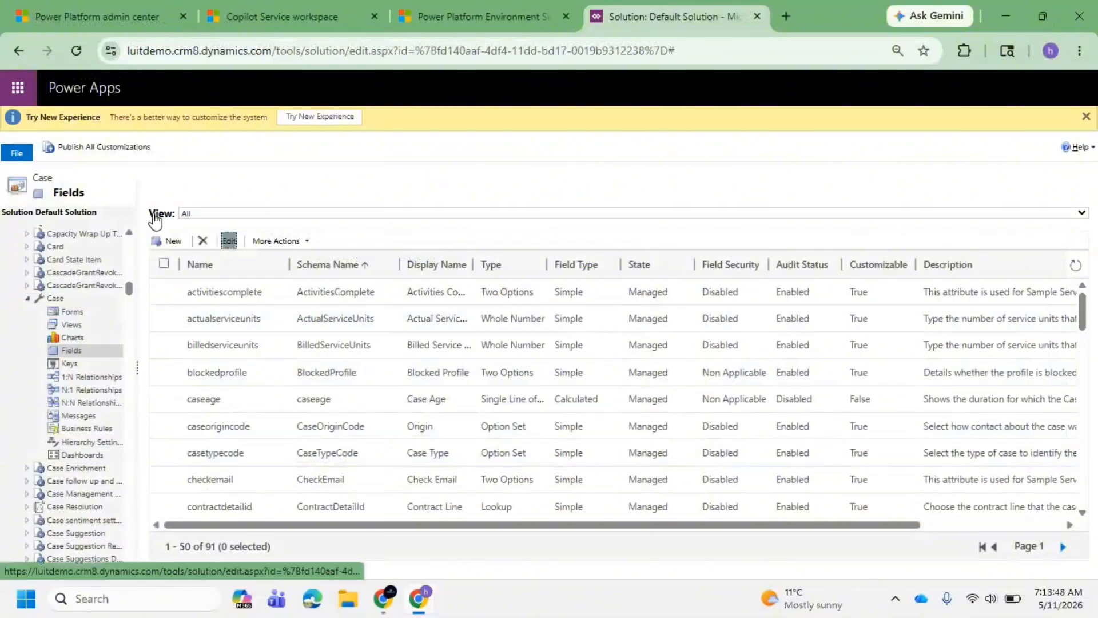
Publish all customizations from the Case fields page and wait for the publishing to finish.
click(109, 151)
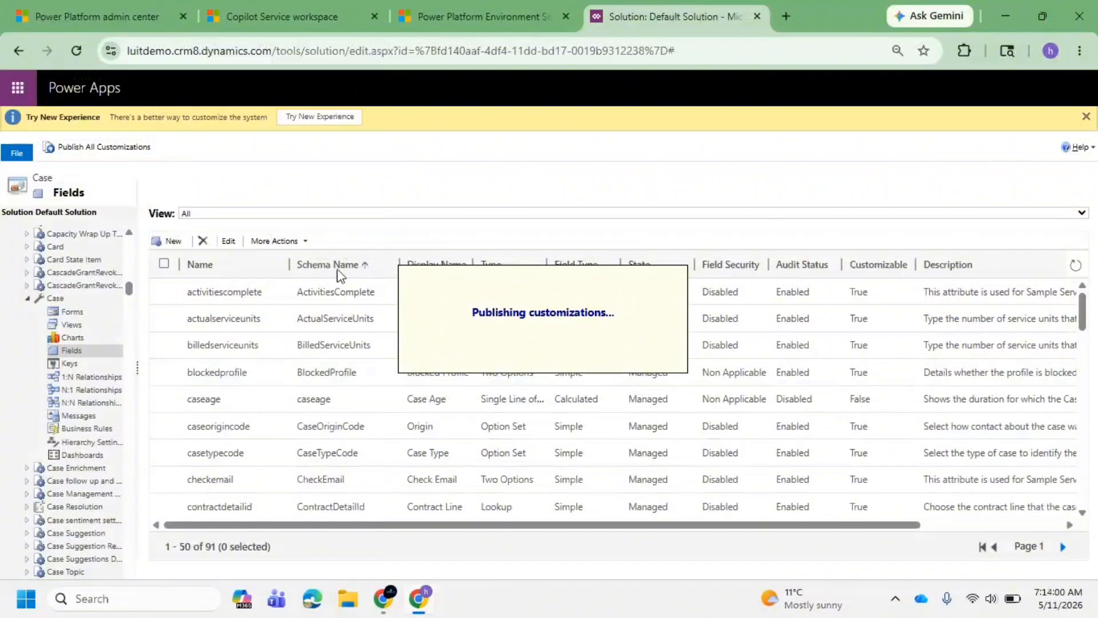
click(263, 15)
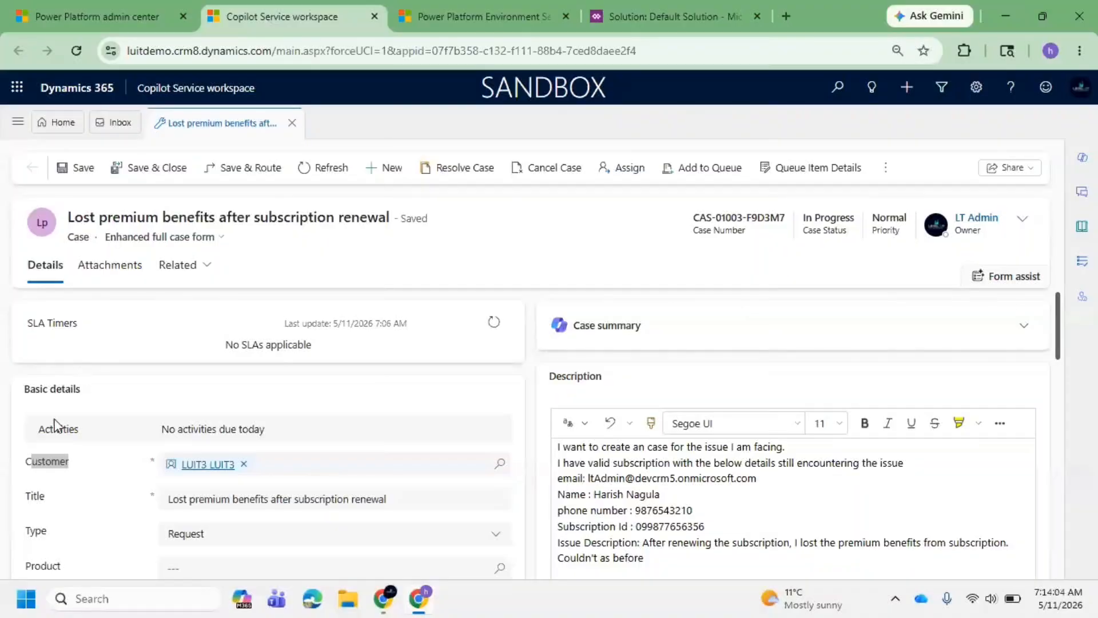
click(651, 20)
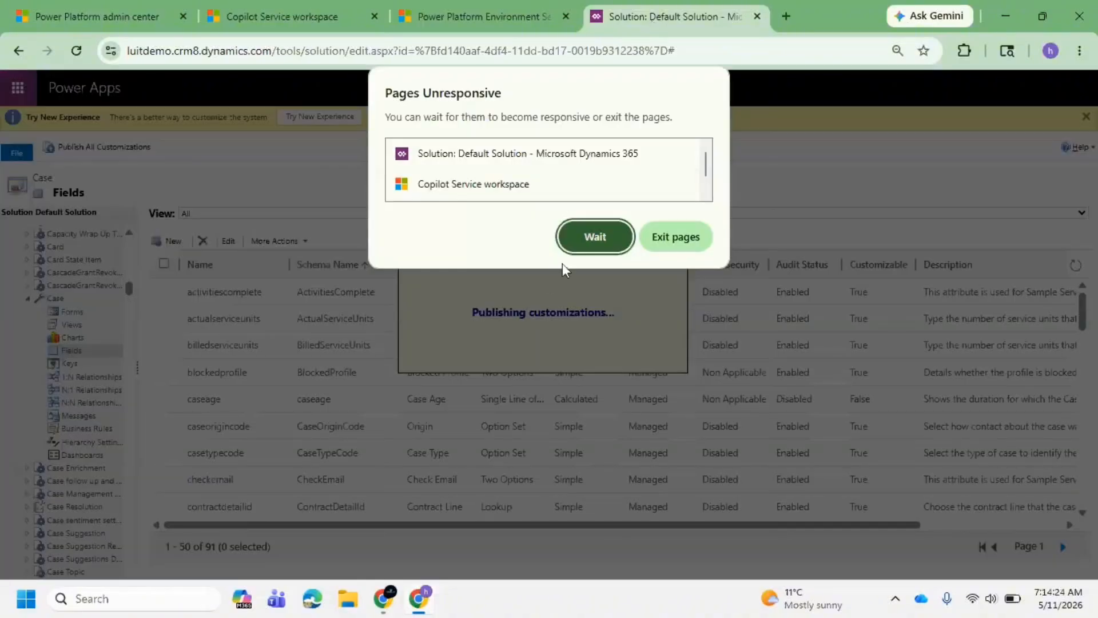
click(623, 241)
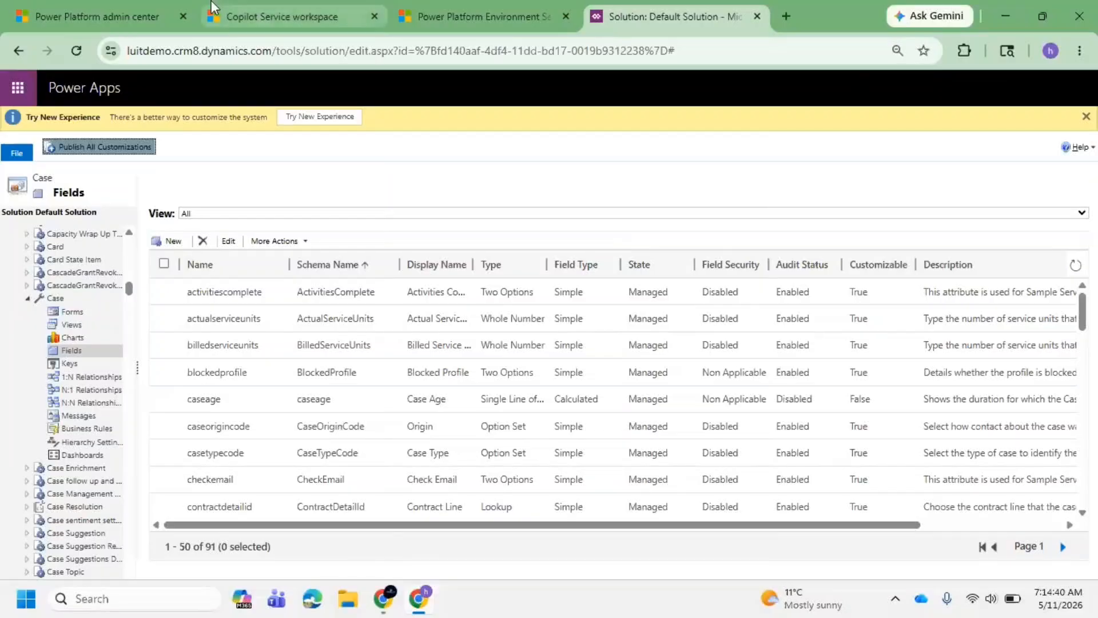
Reload the case page in Copilot Service workspace, then open the browser's developer tools and minimize their window.
click(257, 16)
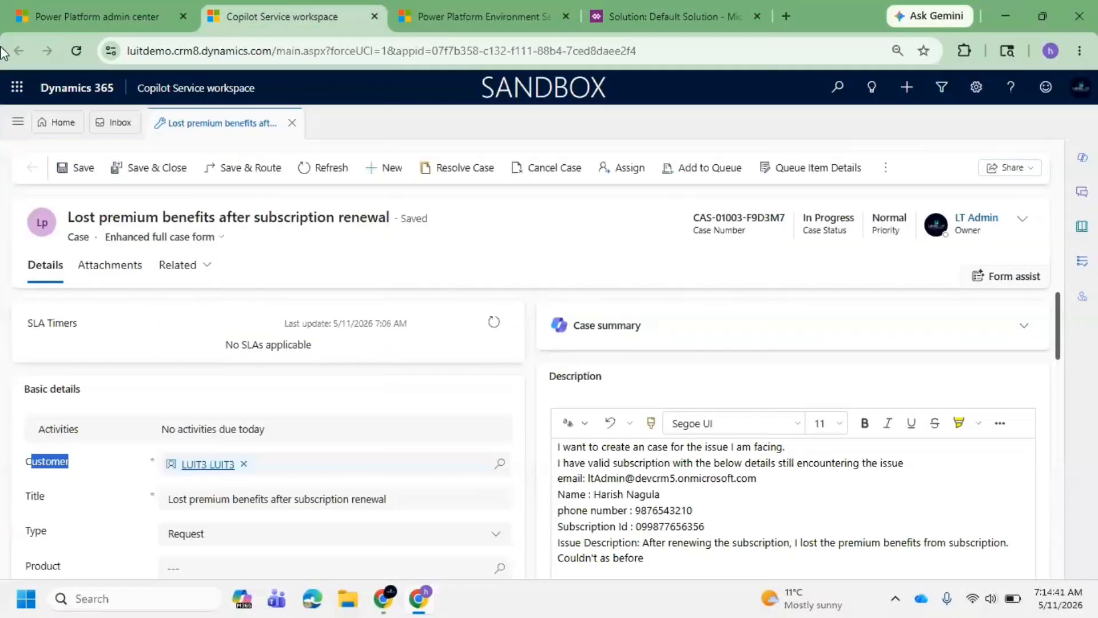
click(76, 50)
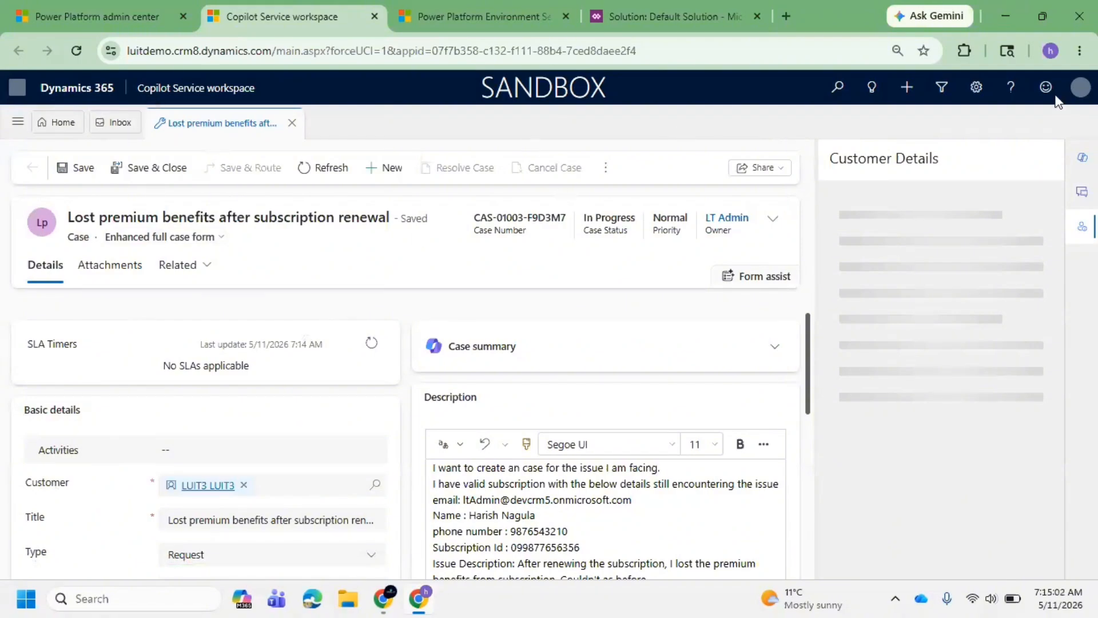
click(1079, 51)
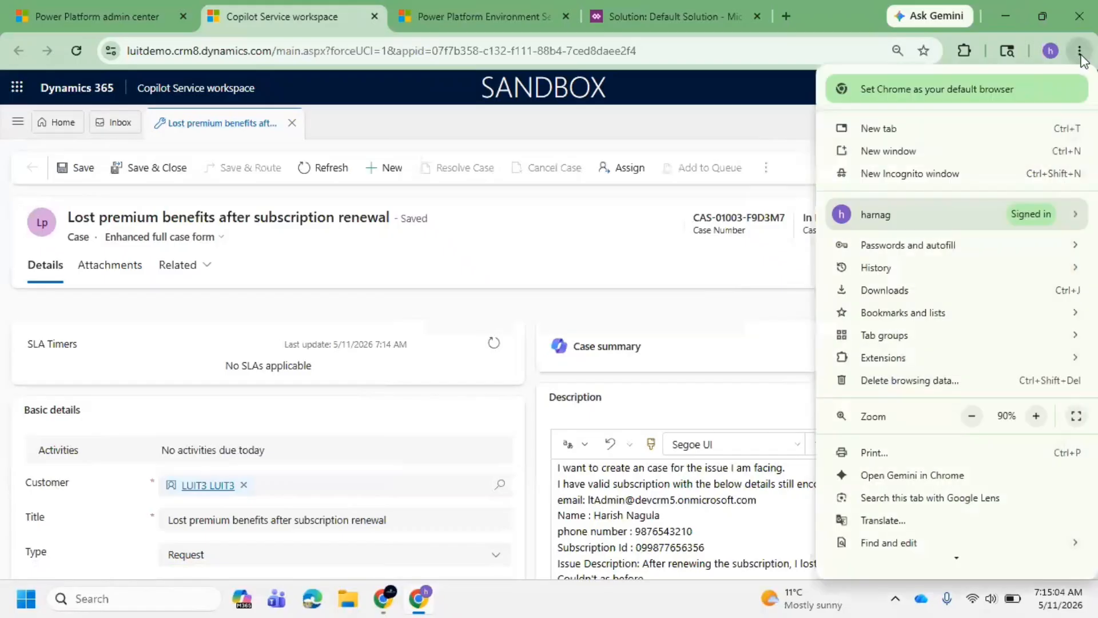
scroll(948, 439, down, 3)
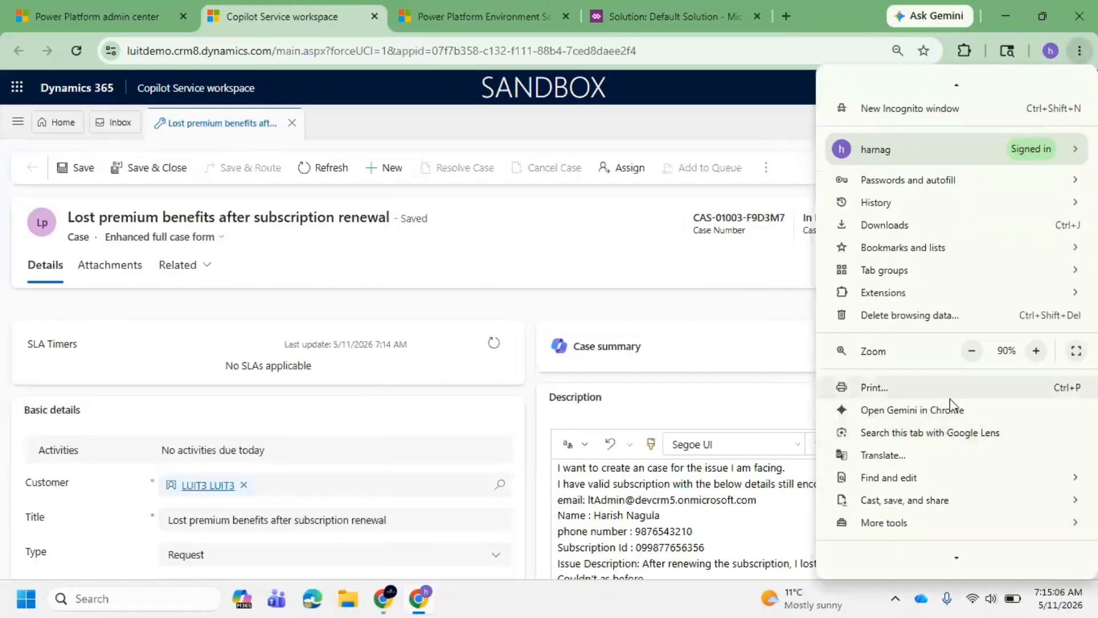
mouse_move(926, 433)
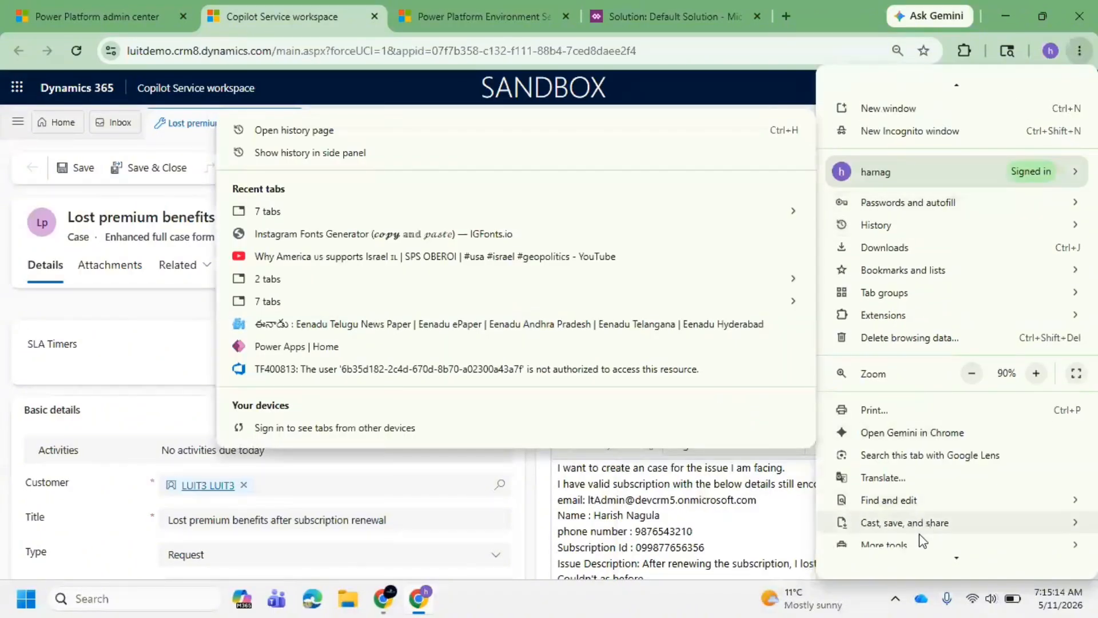
scroll(918, 534, down, 2)
mouse_move(887, 446)
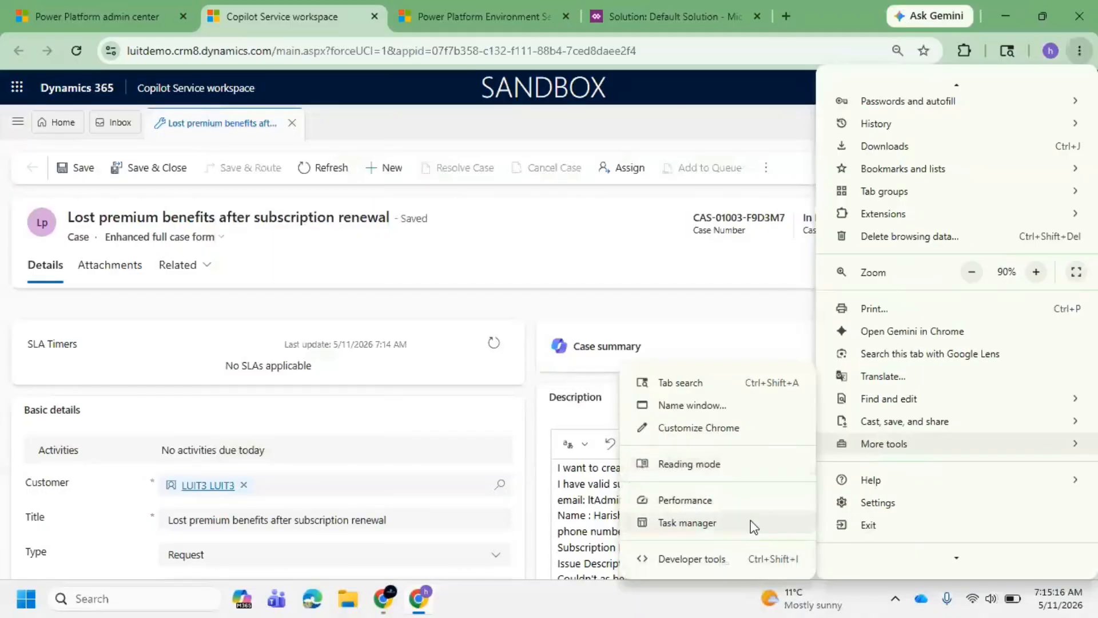
click(693, 559)
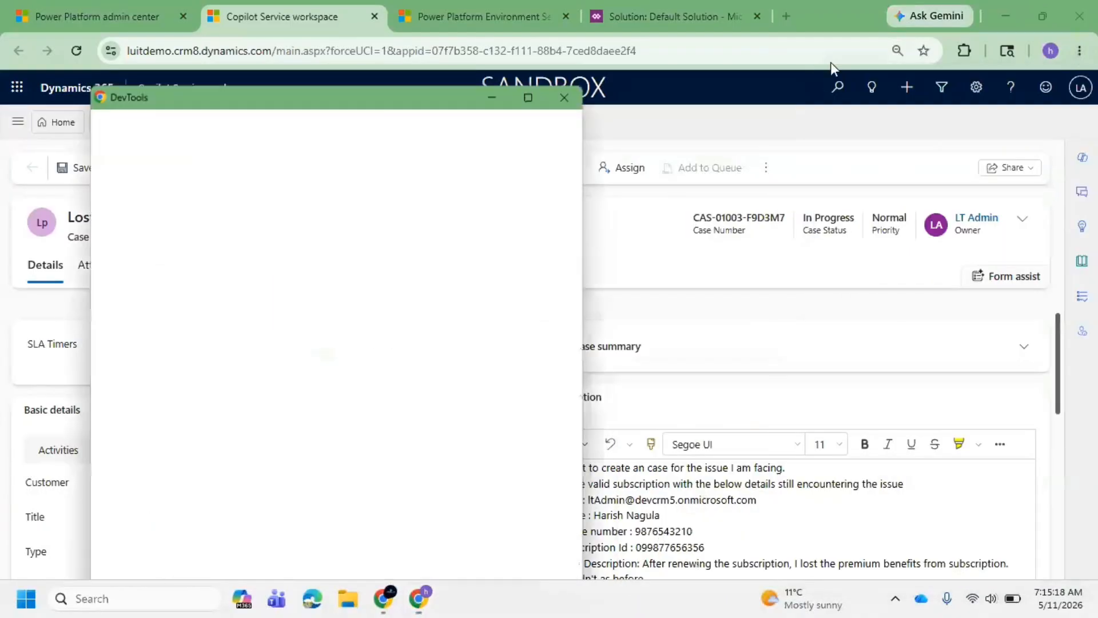
click(495, 98)
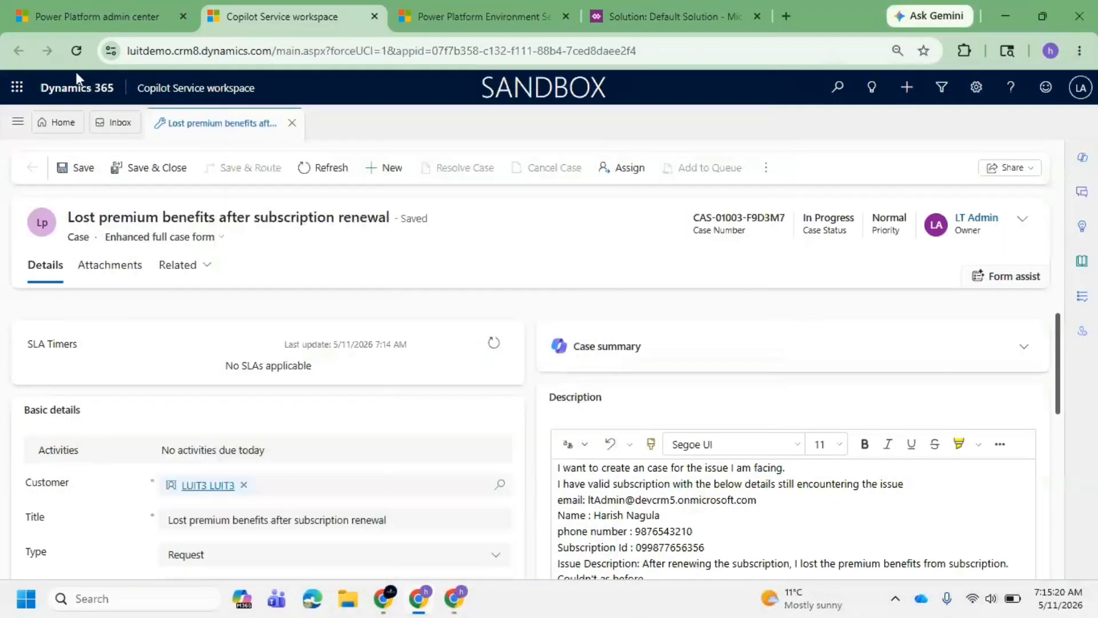
Empty the cache and hard reload the case page to refresh the Customer field's label.
right_click(76, 53)
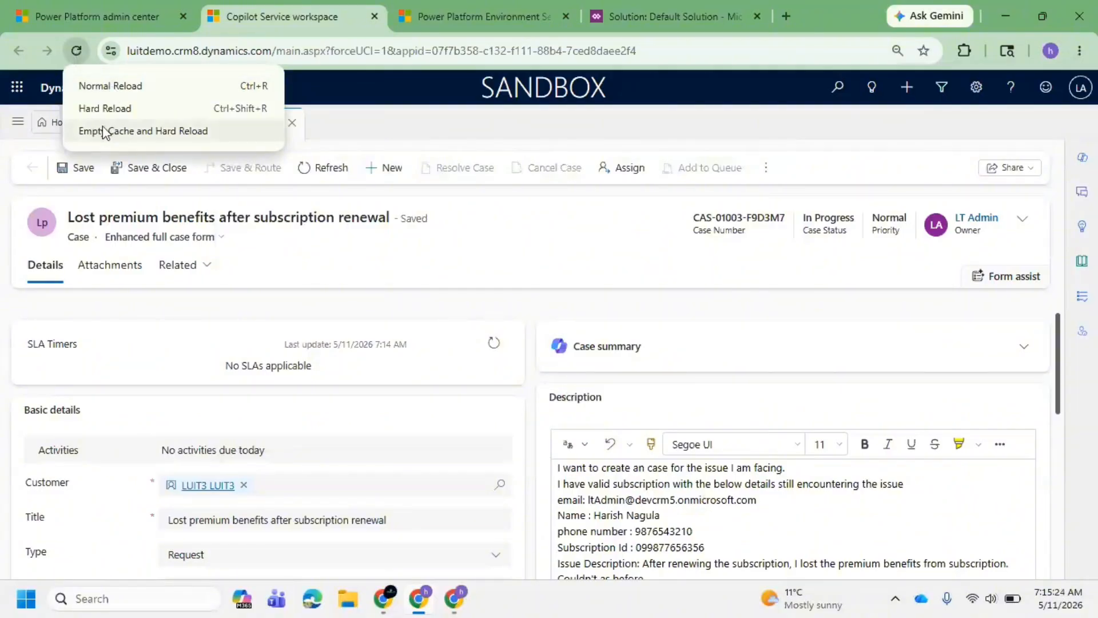
click(122, 135)
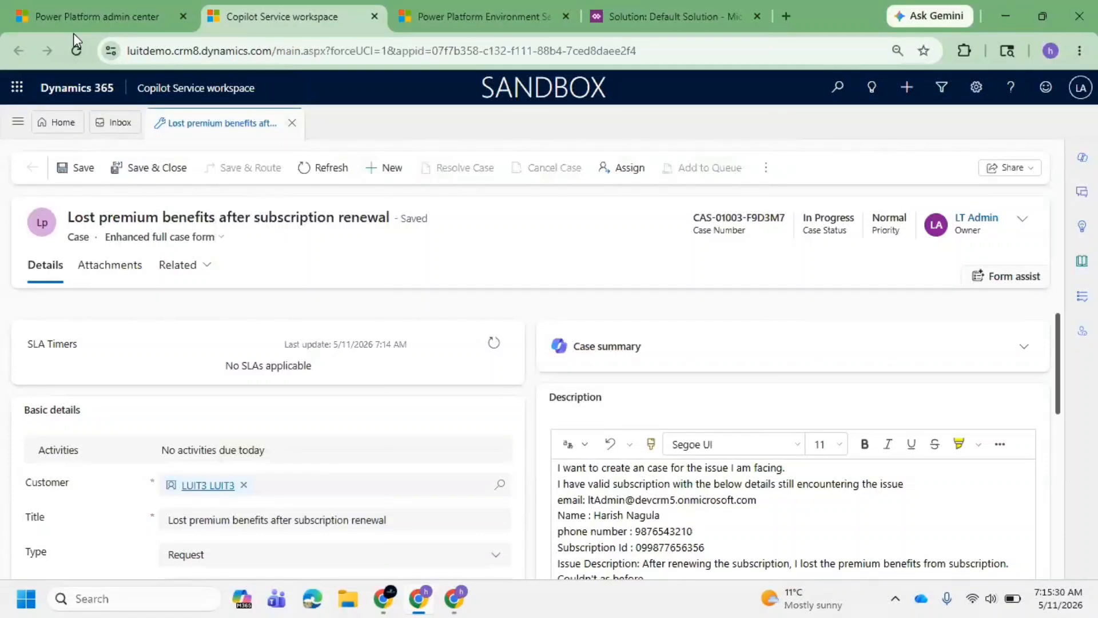
right_click(77, 50)
click(148, 137)
right_click(79, 51)
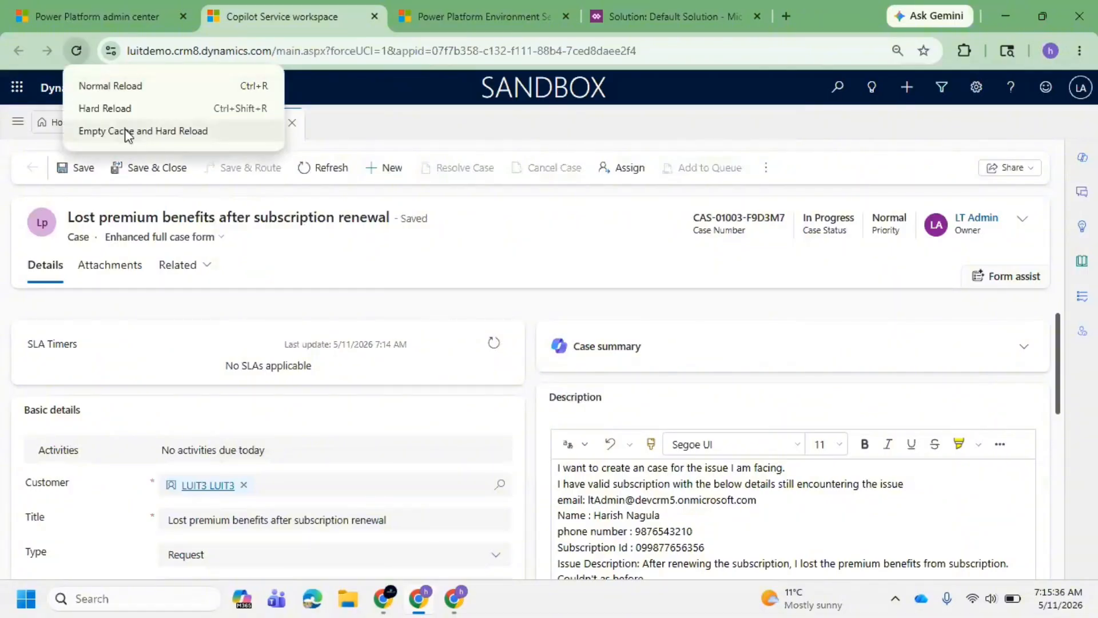
click(127, 131)
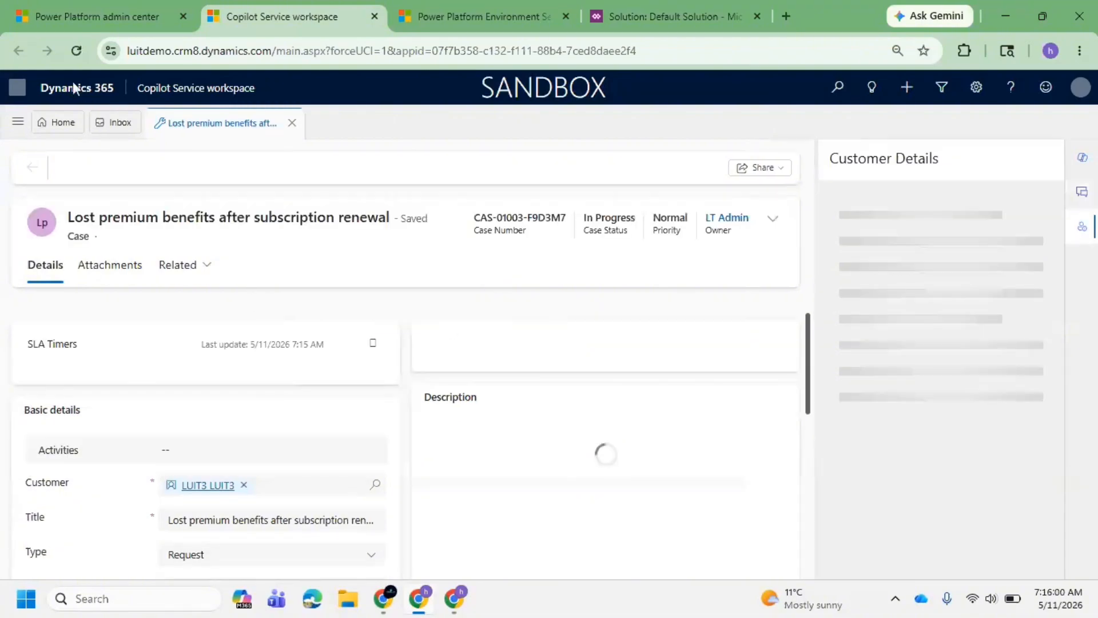
List the Case entity's forms in the Default Solution and check which form the case page in Copilot Service workspace uses.
click(637, 18)
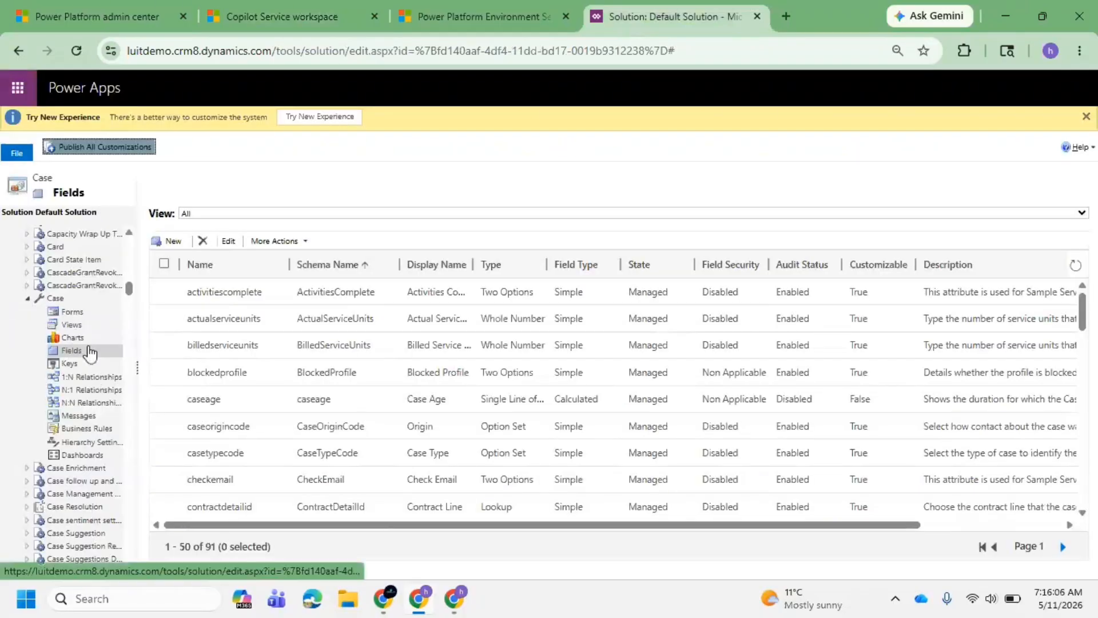
click(77, 313)
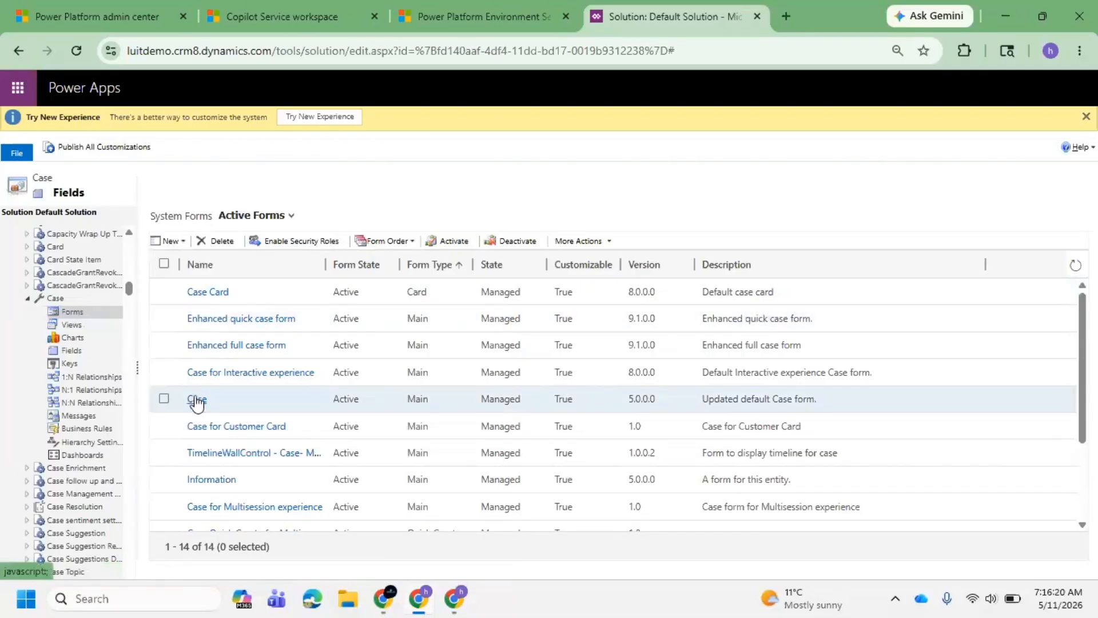
click(281, 14)
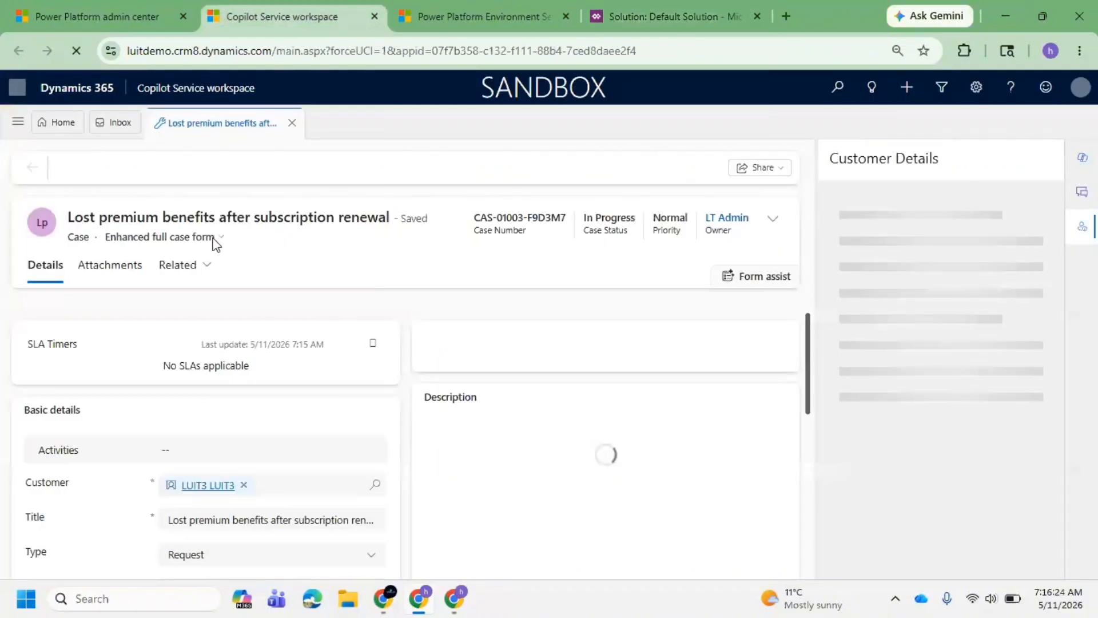
click(657, 22)
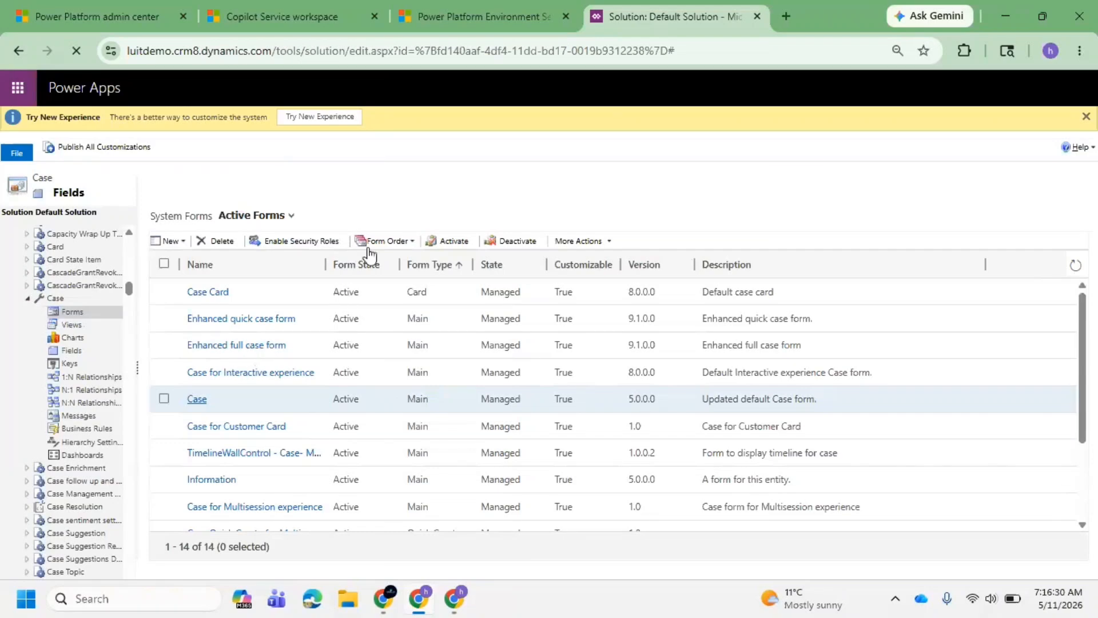
Open the Enhanced full case form in the form editor and maximize its window.
click(254, 330)
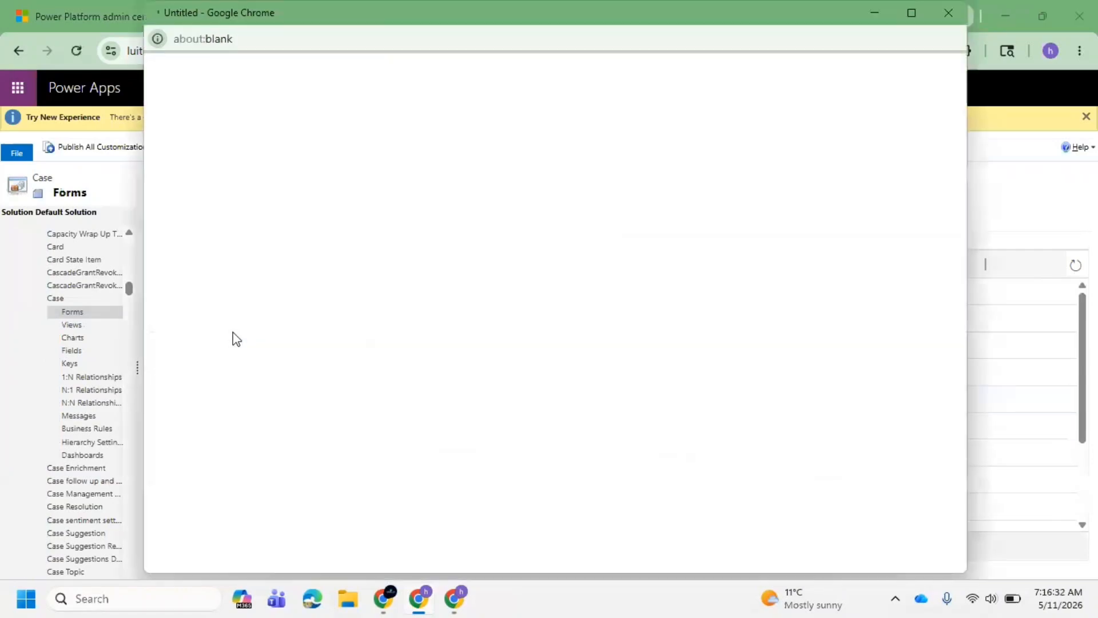
click(947, 12)
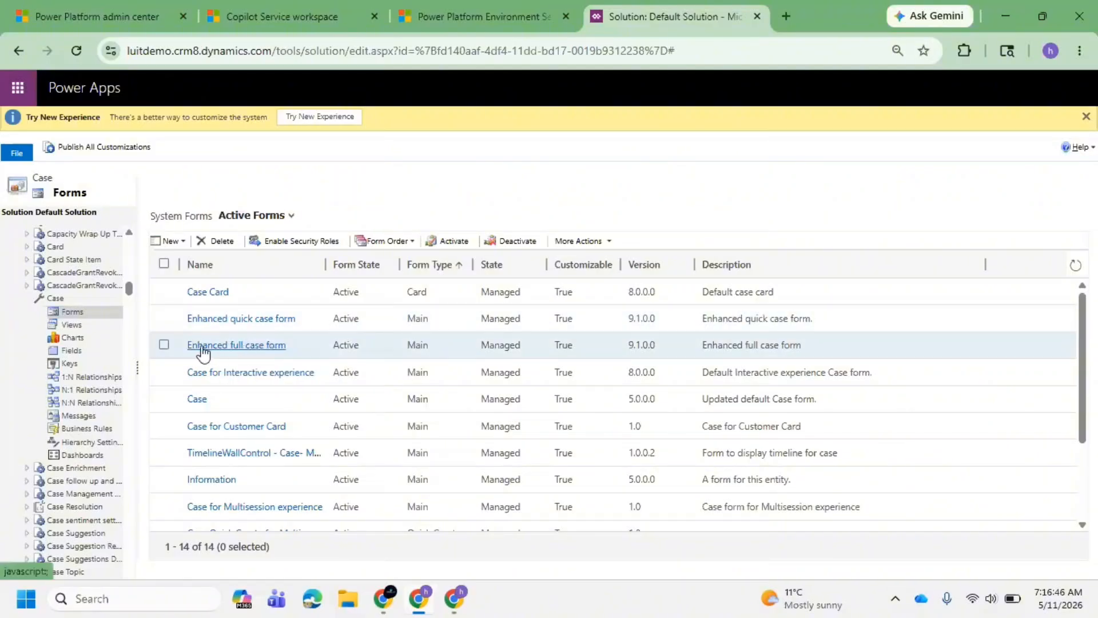
click(238, 346)
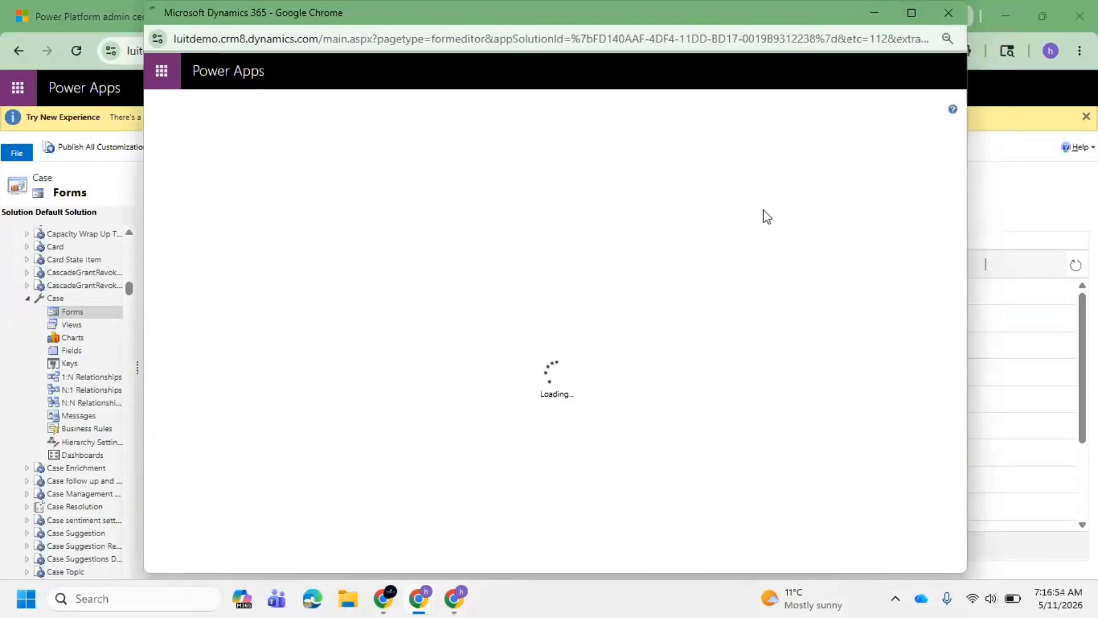
click(911, 13)
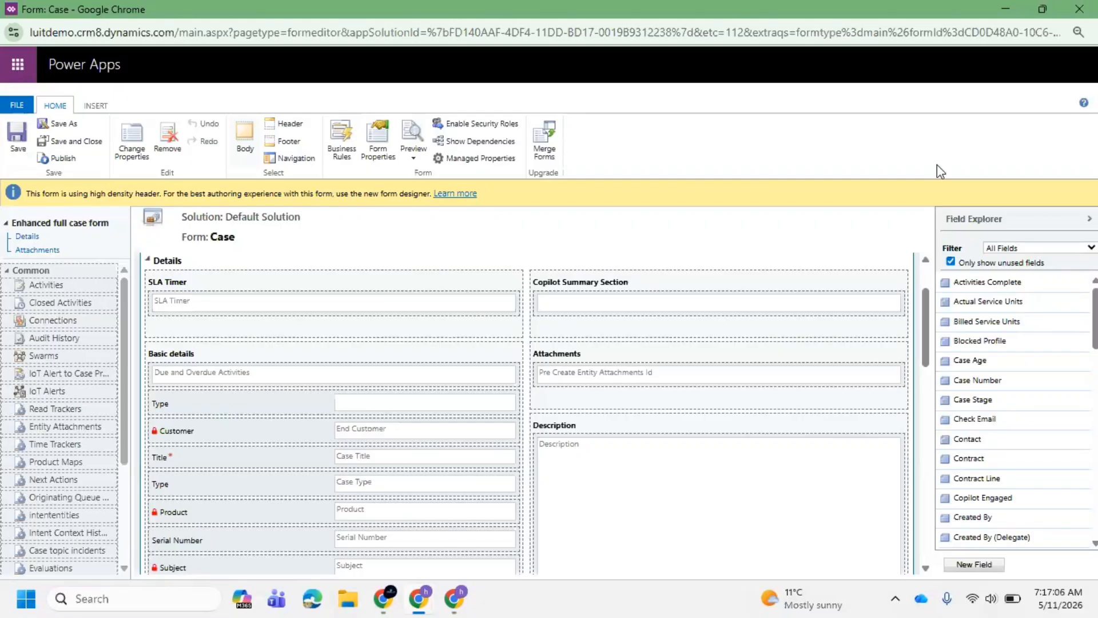
Set the Customer field's label on the form to "End Customer", then save and publish the form.
click(239, 428)
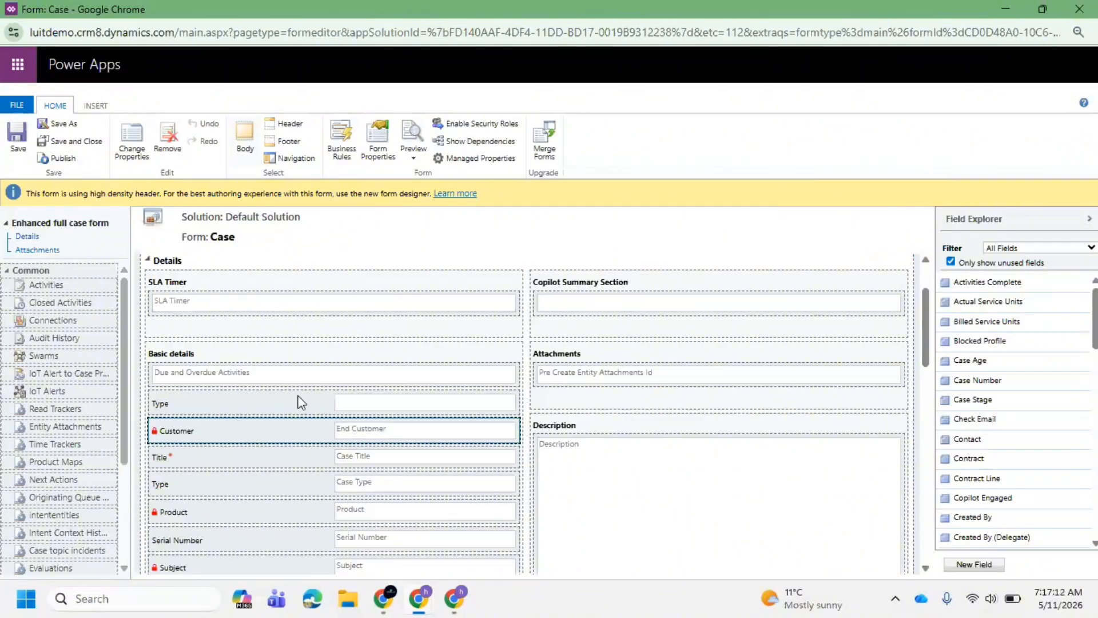
double_click(196, 425)
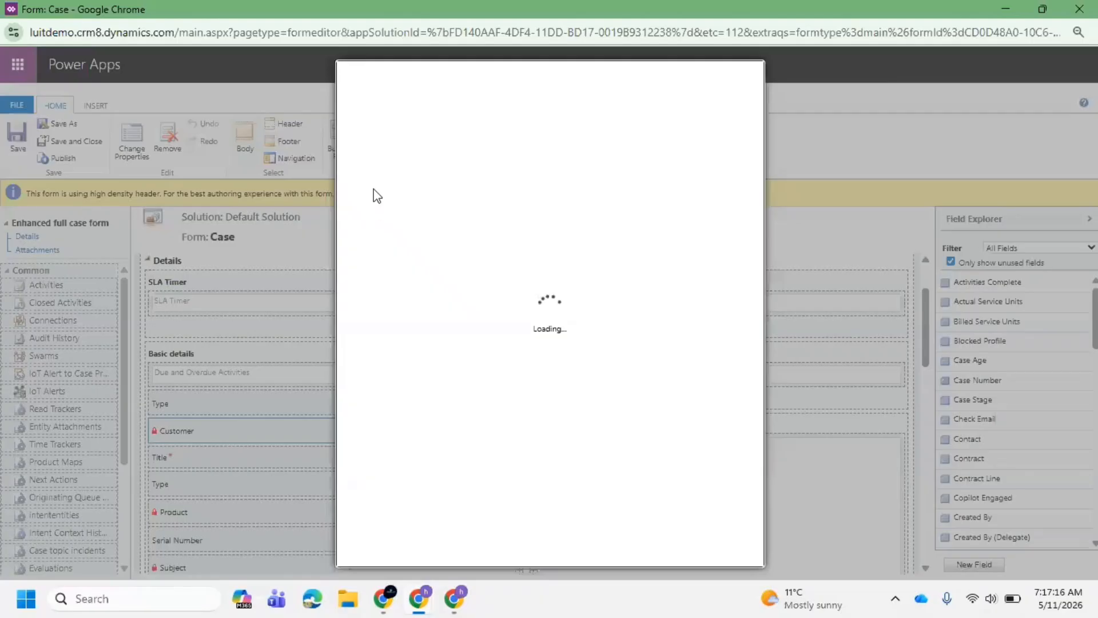
click(453, 206)
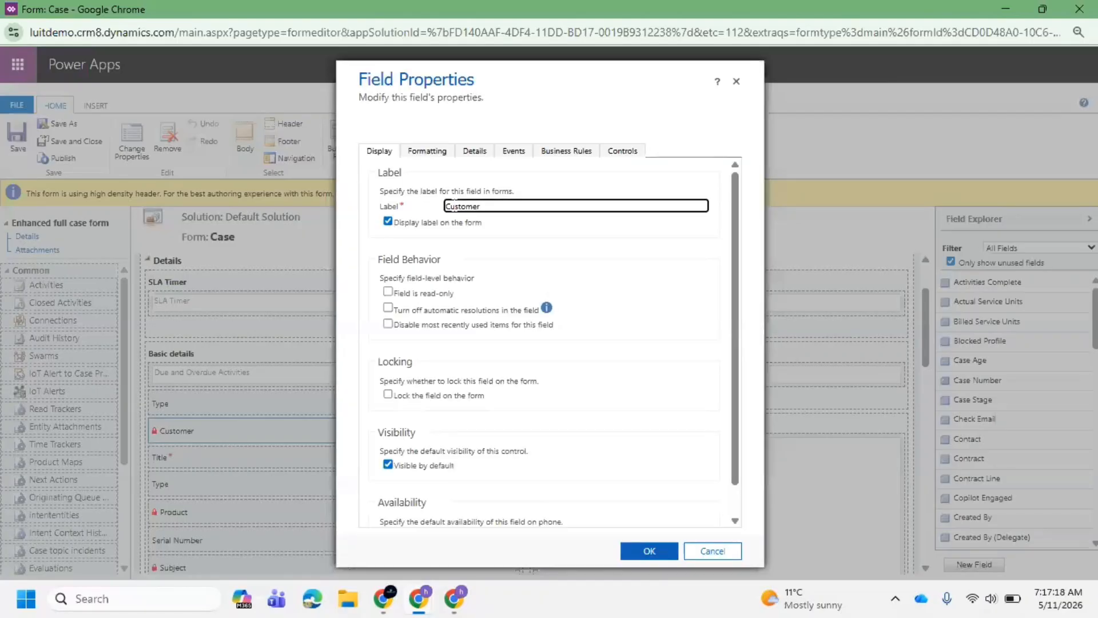
text(End)
click(649, 550)
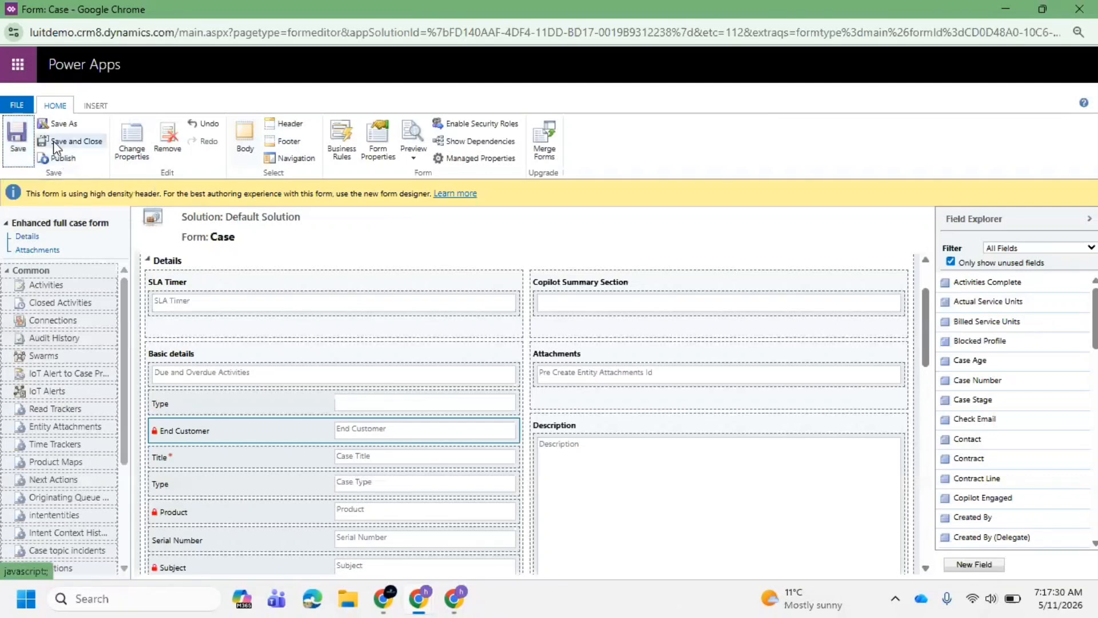
click(55, 160)
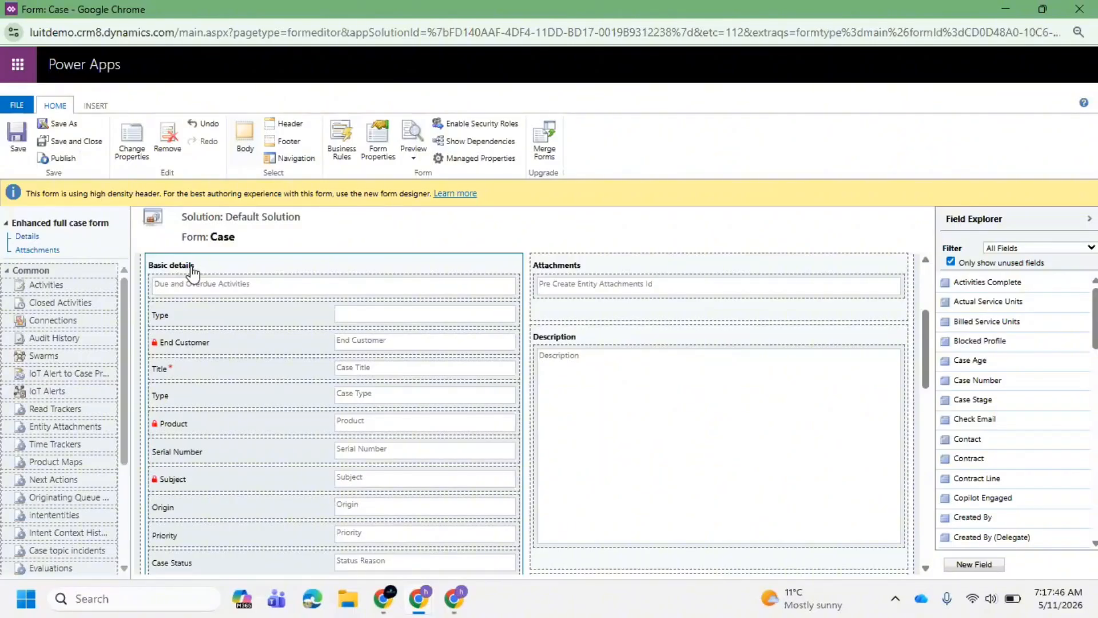
Set the Basic details section's label to "Basic Info", then save and publish the form.
double_click(192, 274)
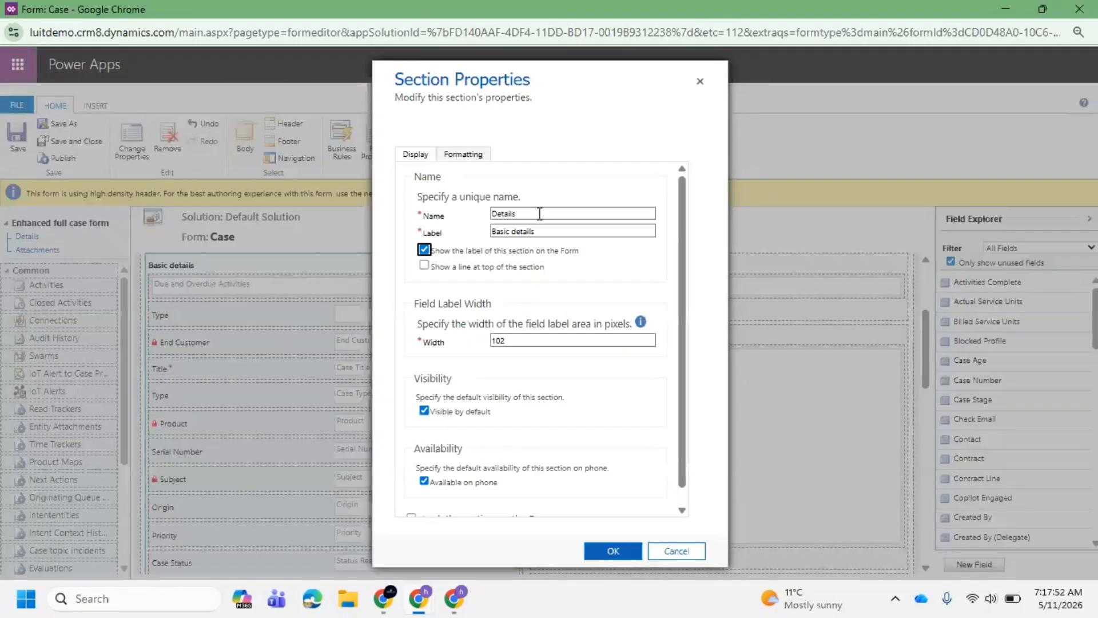
click(540, 214)
drag(536, 231, 515, 231)
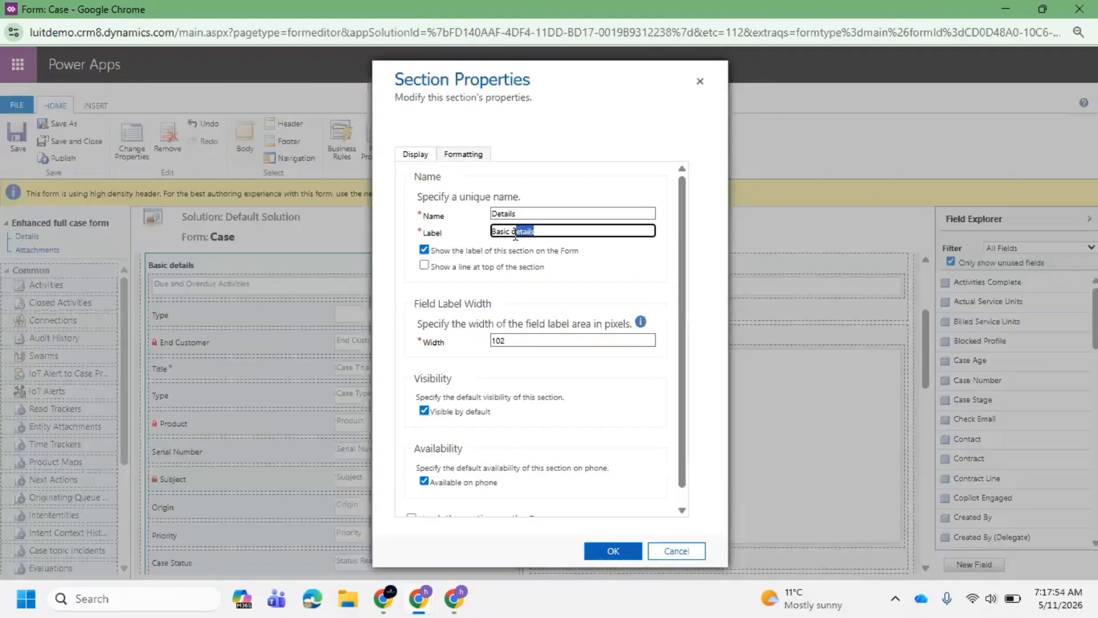
key(BackSpace)
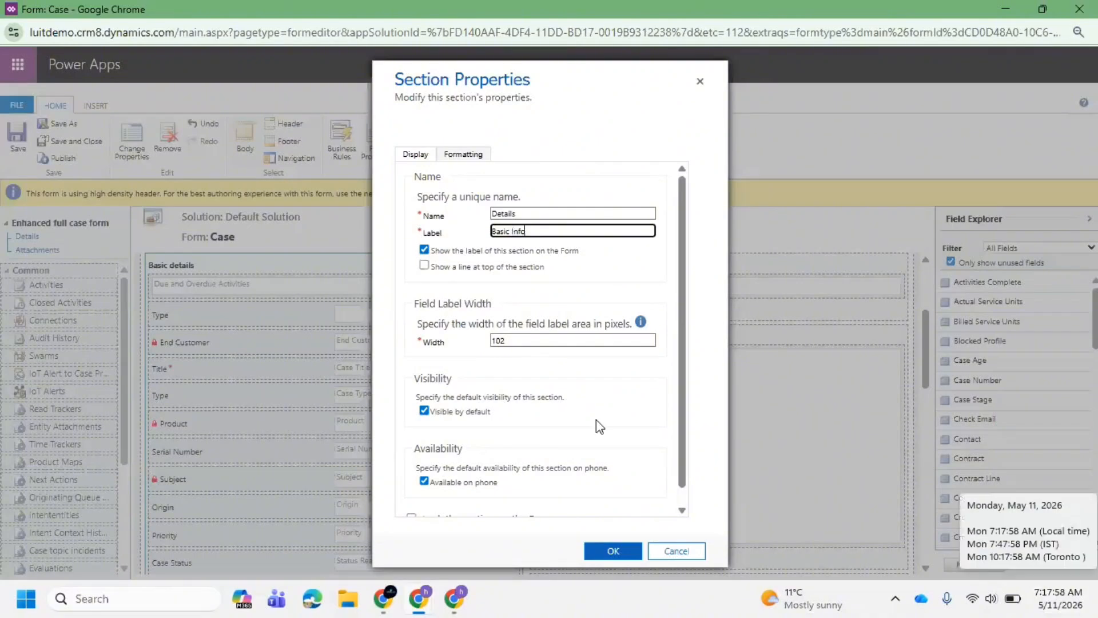
click(628, 551)
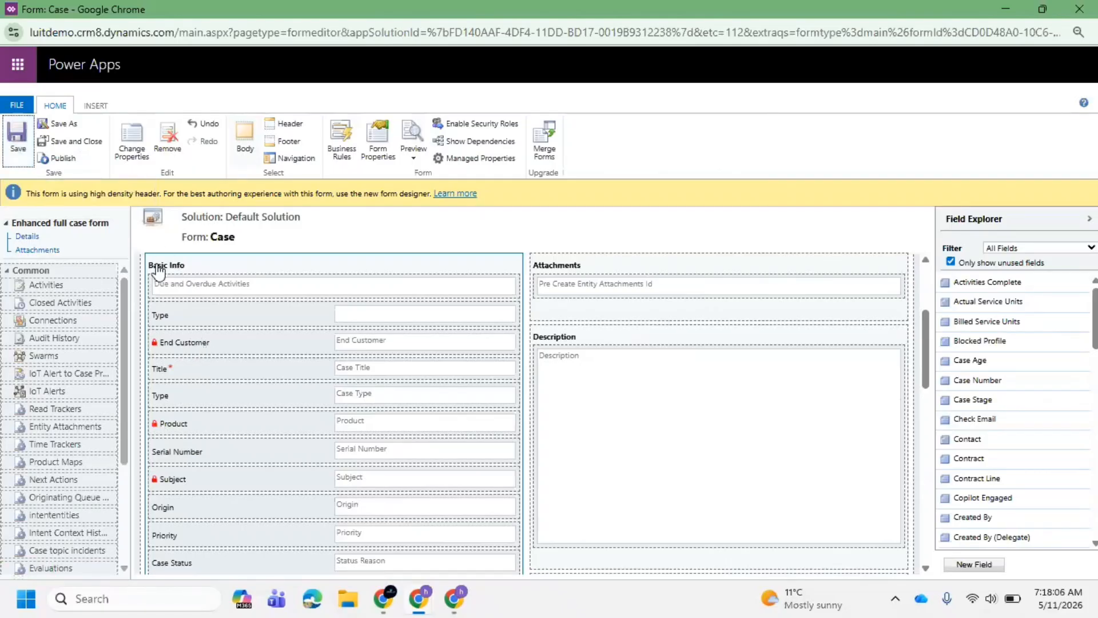
click(46, 163)
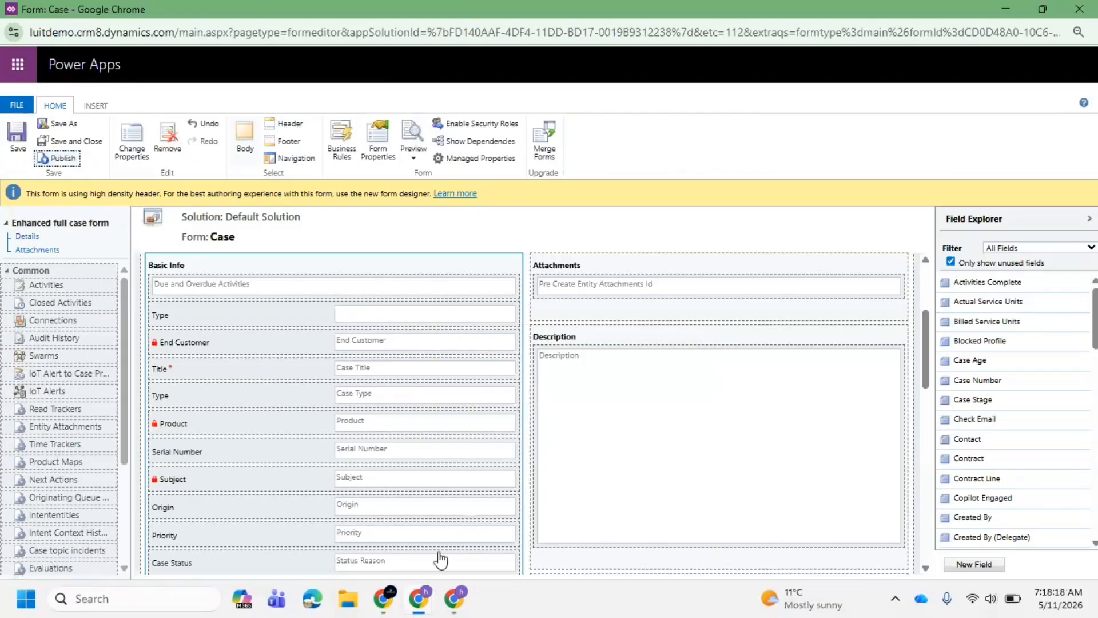
Switch to the case page in Copilot Service workspace, reload it, then empty the cache and hard reload it.
mouse_move(466, 605)
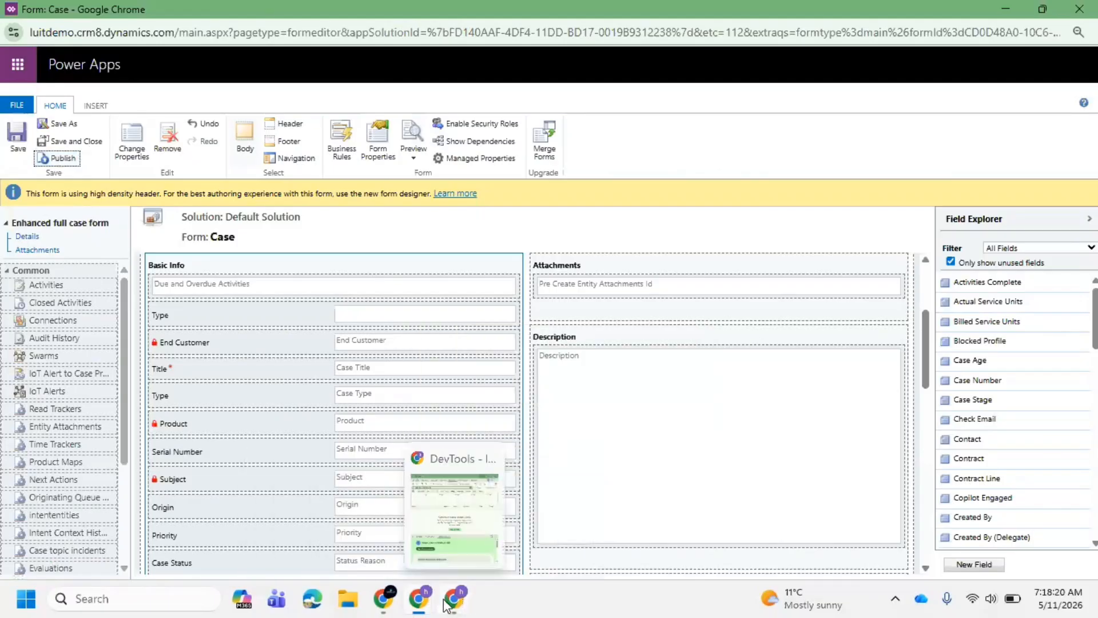
mouse_move(431, 599)
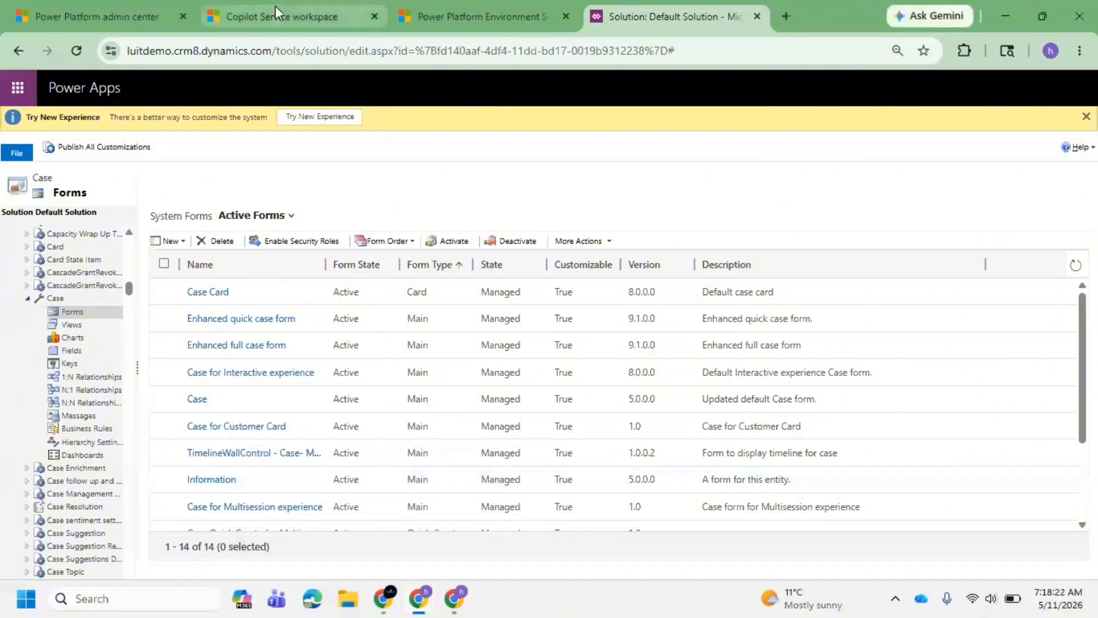
click(276, 8)
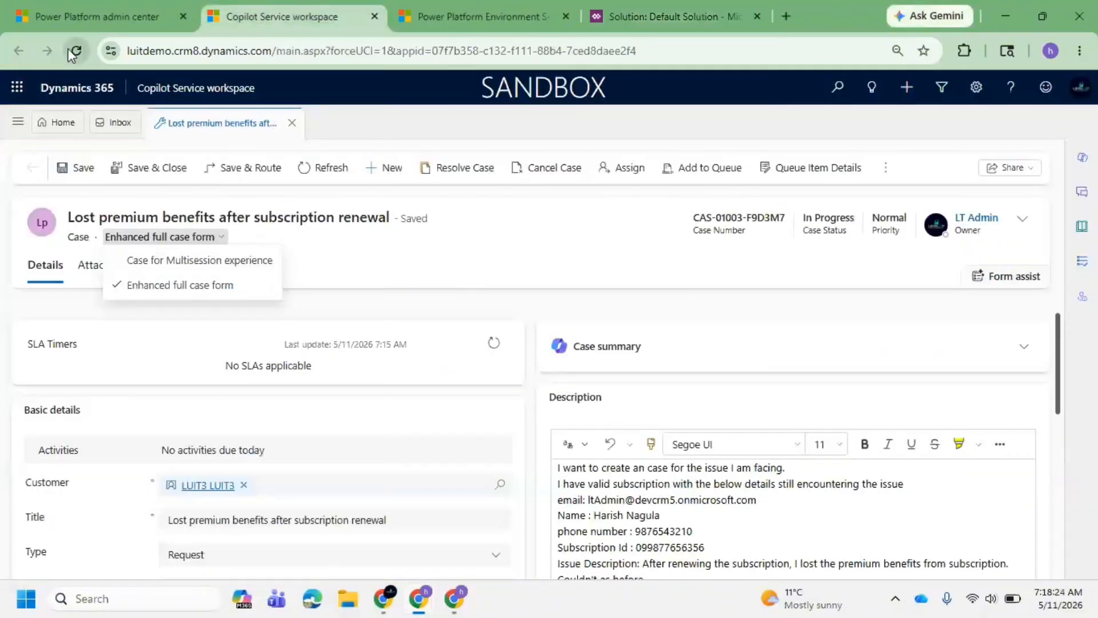
click(69, 51)
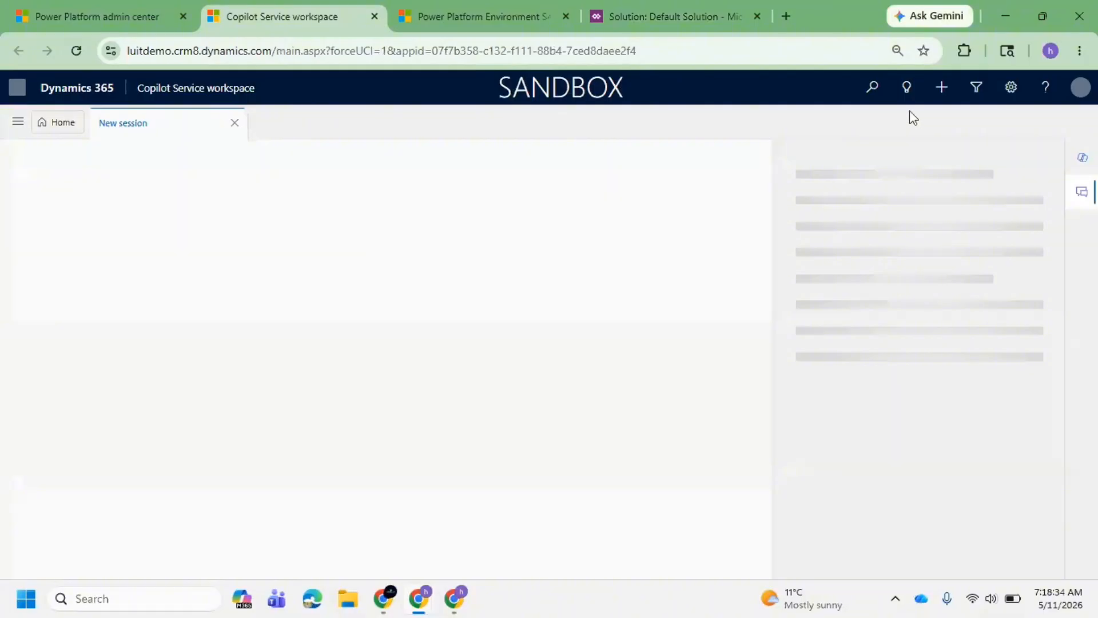
click(1080, 52)
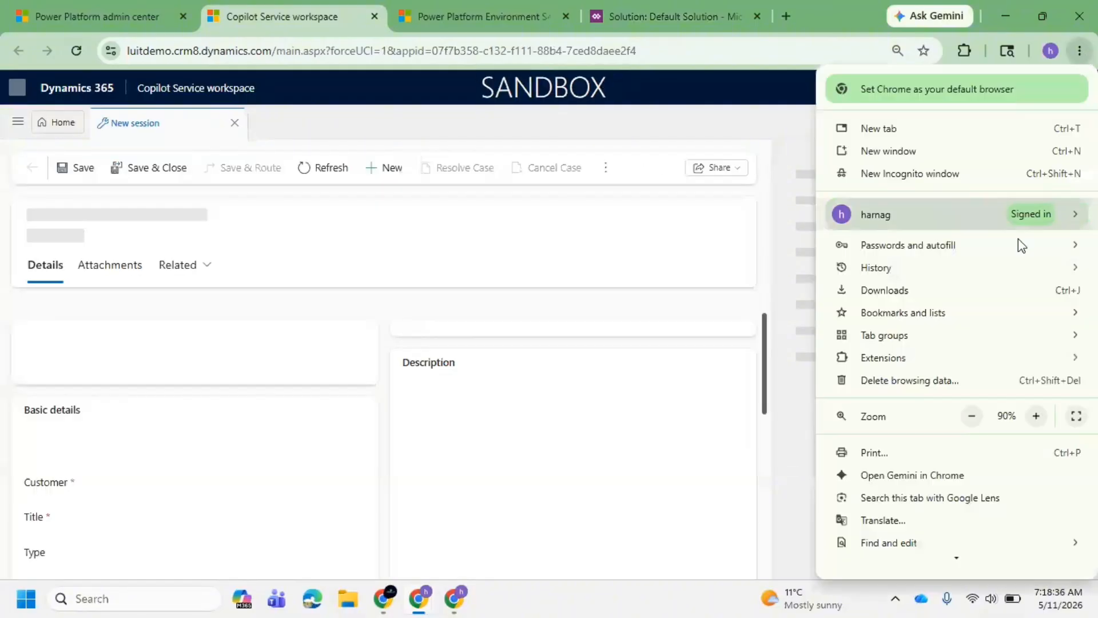
click(76, 51)
right_click(76, 52)
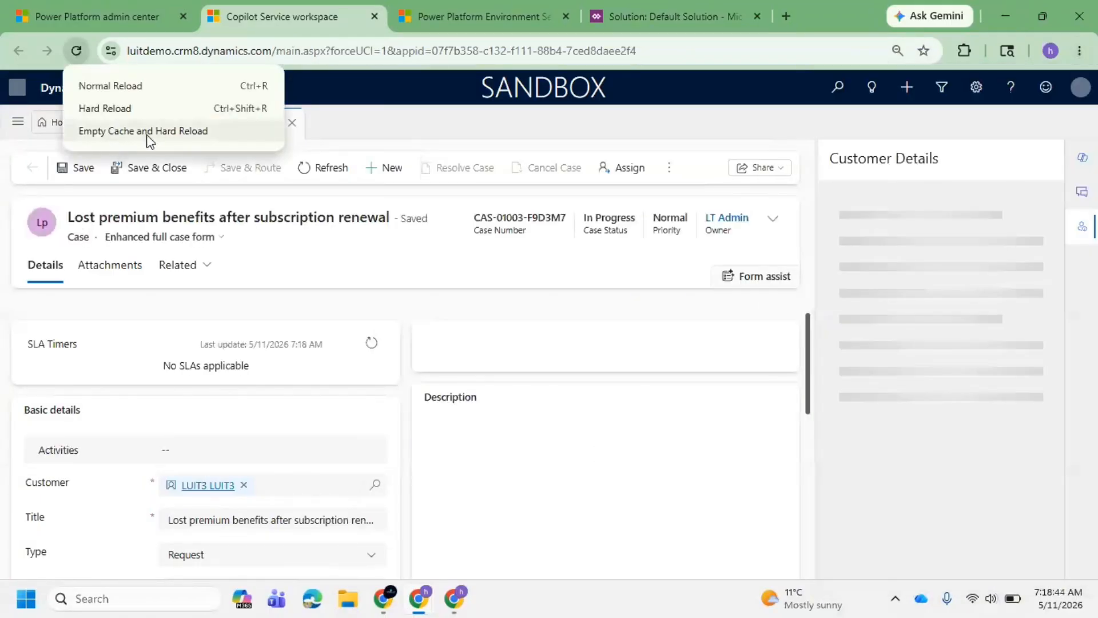
click(176, 131)
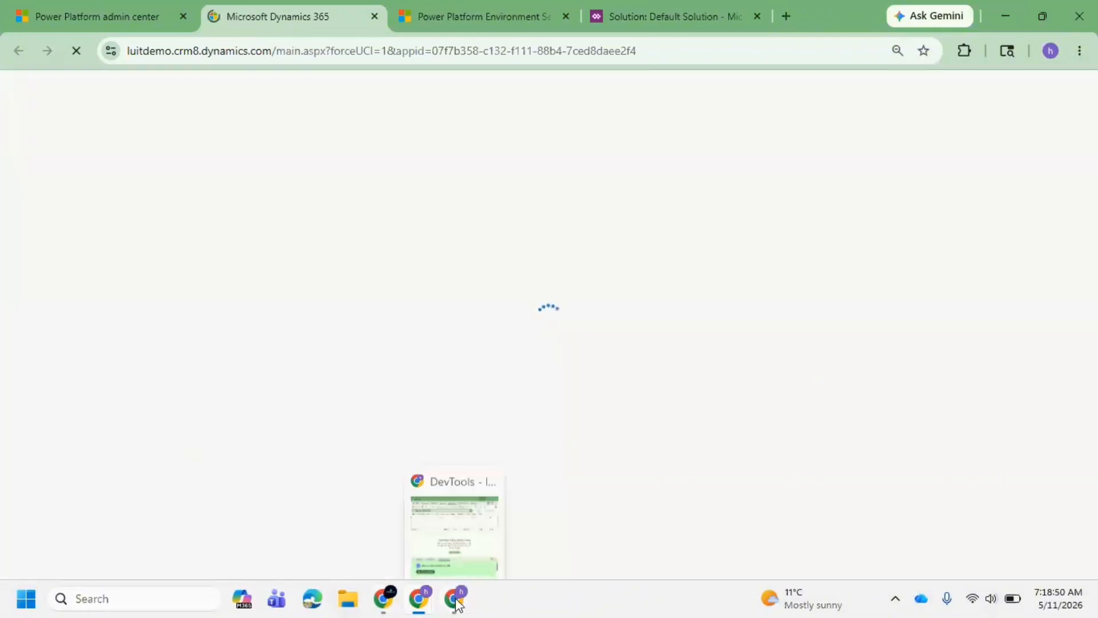
Compare the section and customer labels in the form editor with the reloaded case page, and collapse the page's side pane.
mouse_move(423, 598)
click(424, 541)
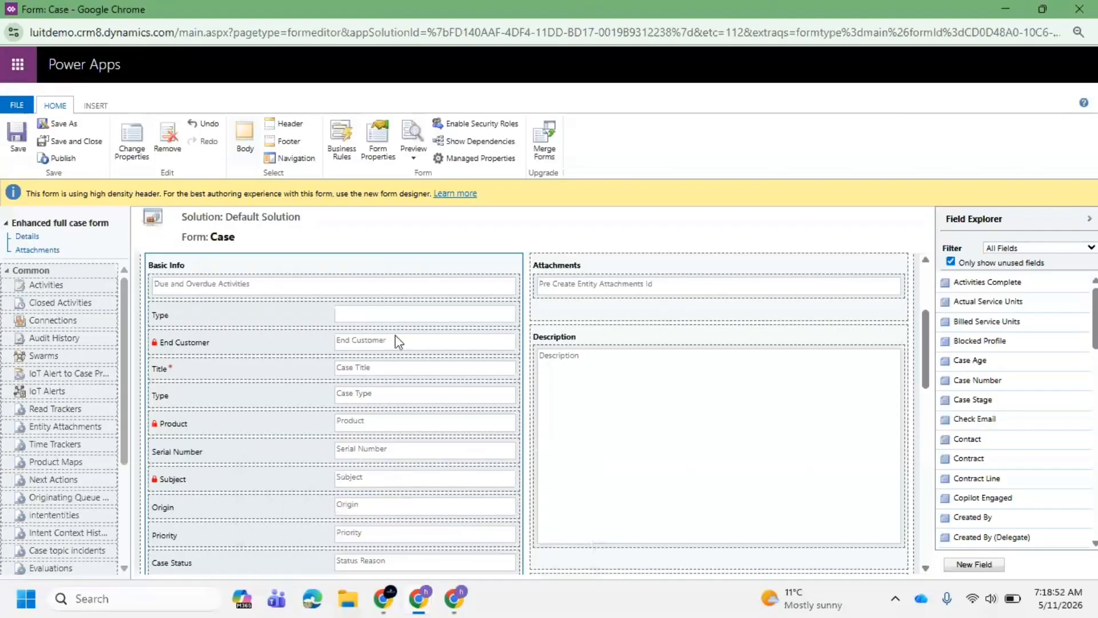
click(1005, 14)
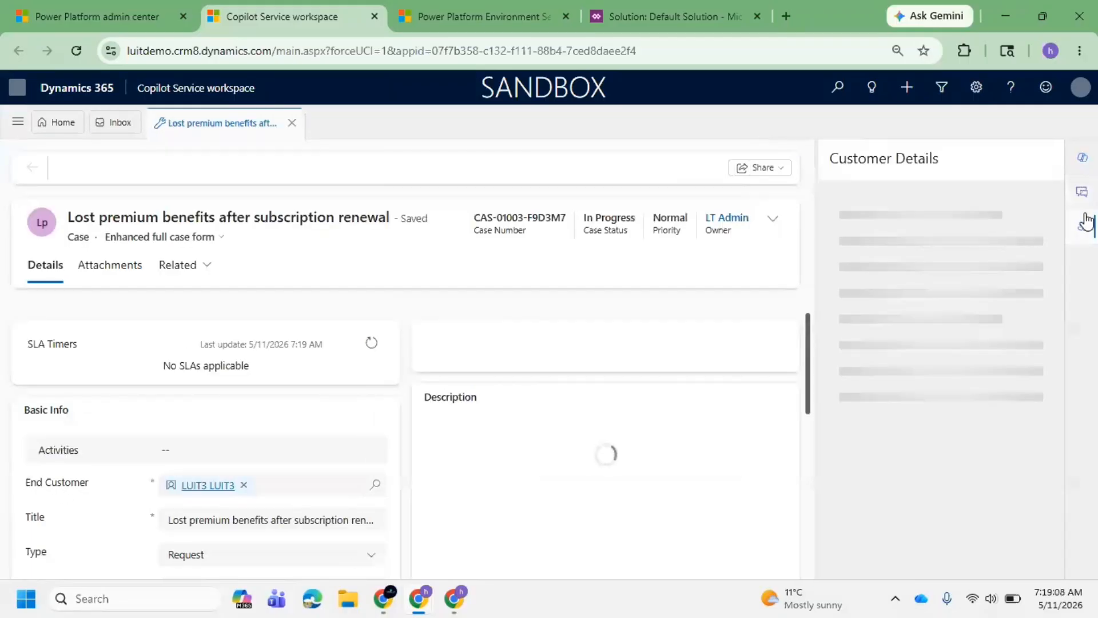
click(1082, 192)
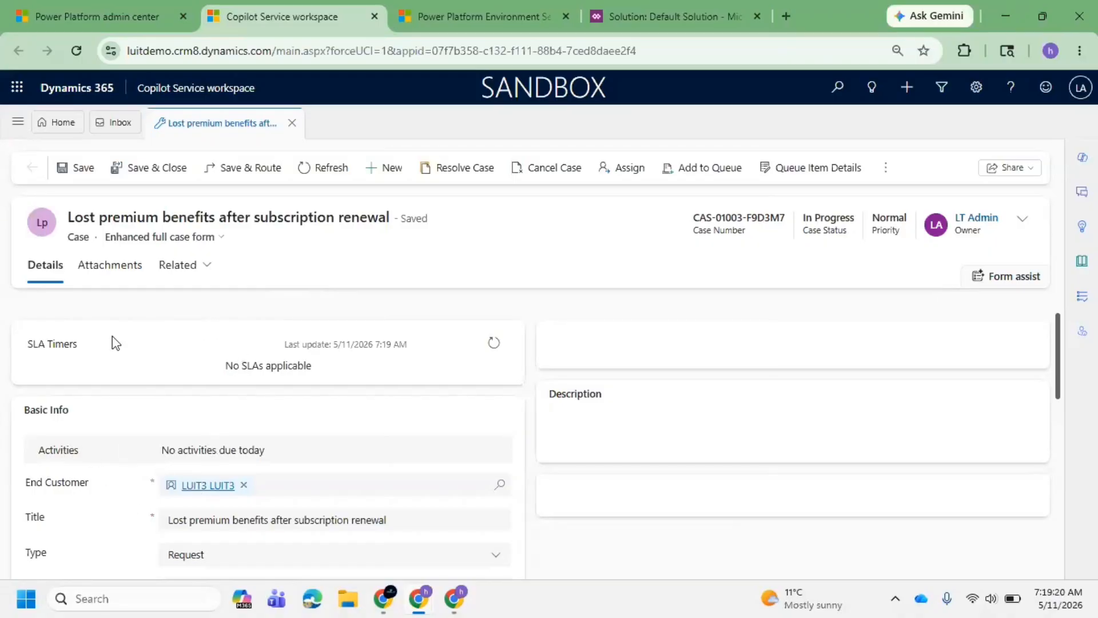
Return to the Enhanced full case form in the form editor and show the components that can be inserted.
click(630, 11)
click(450, 8)
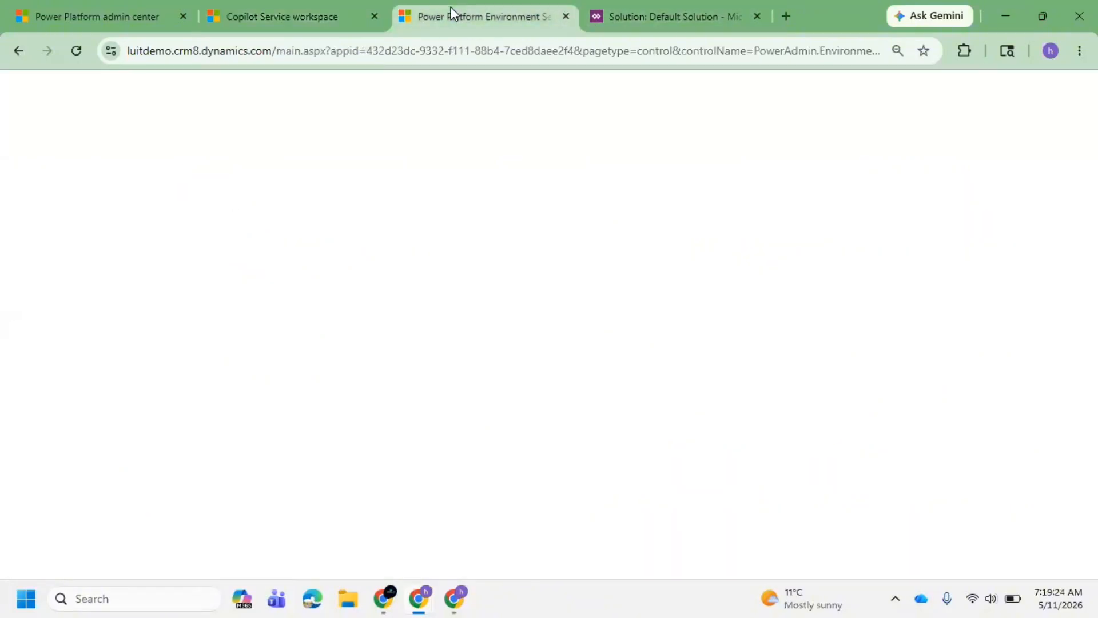
click(642, 5)
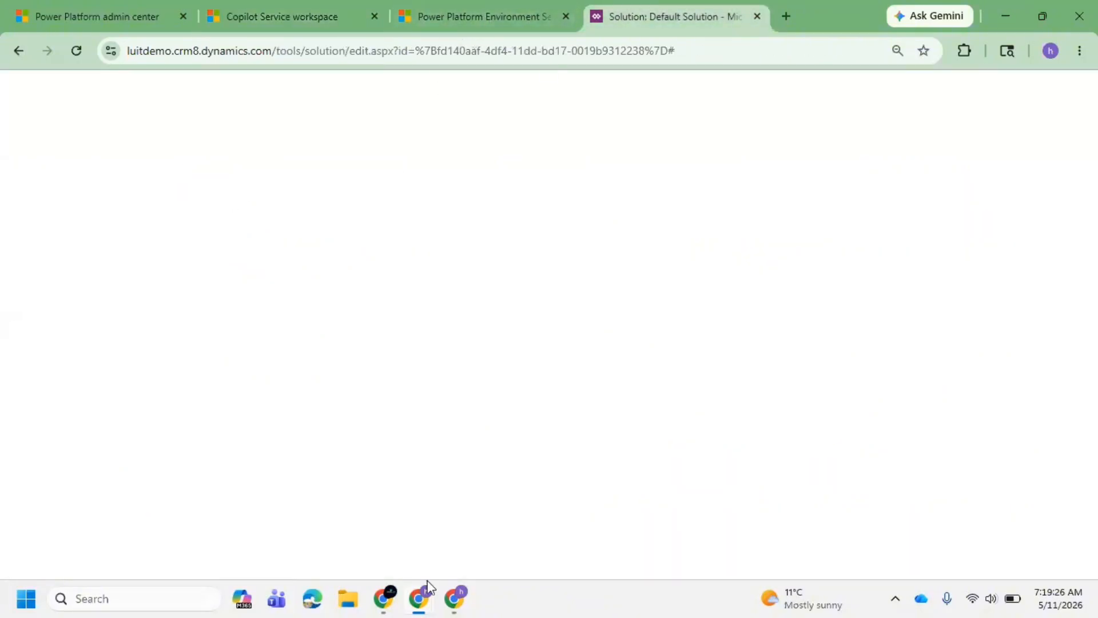
mouse_move(428, 586)
click(501, 532)
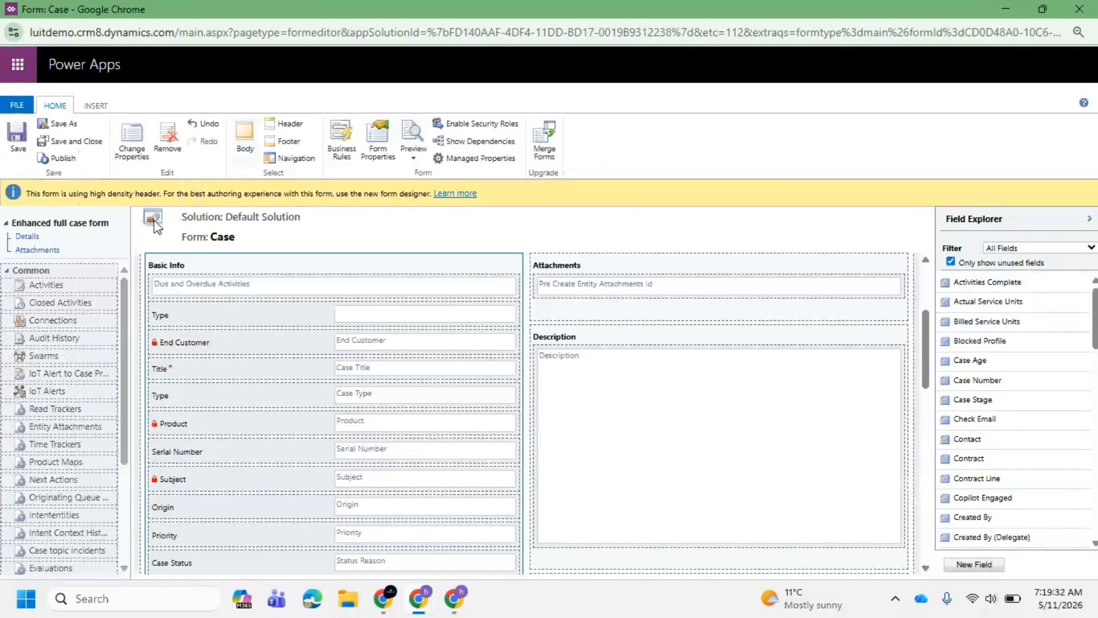
click(96, 106)
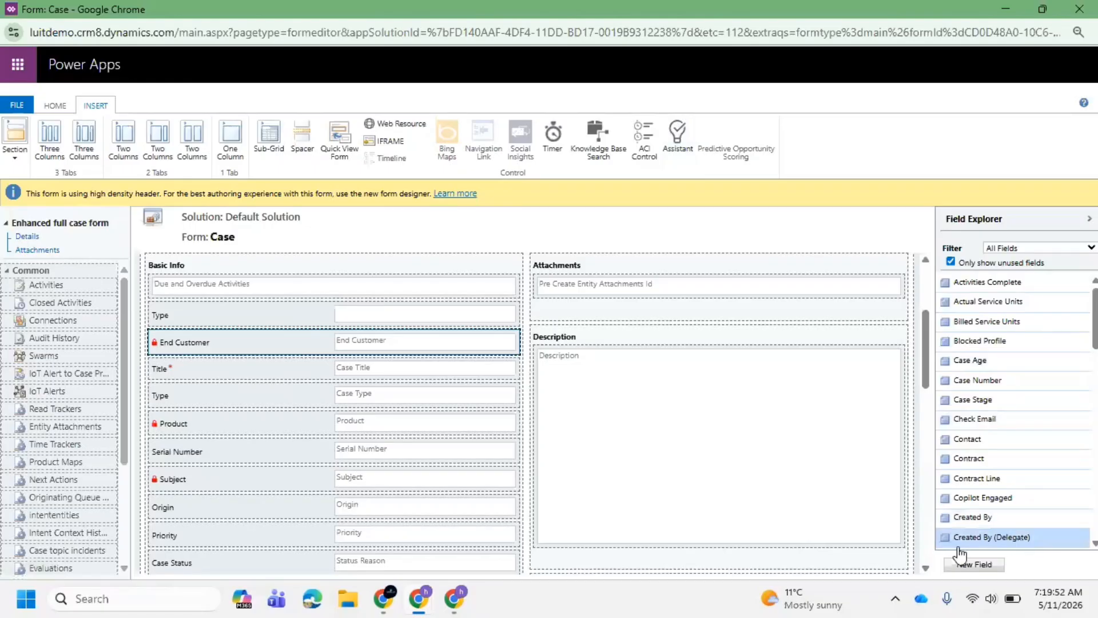
Start a new field for the Case entity and examine the prefix in its schema name.
click(987, 566)
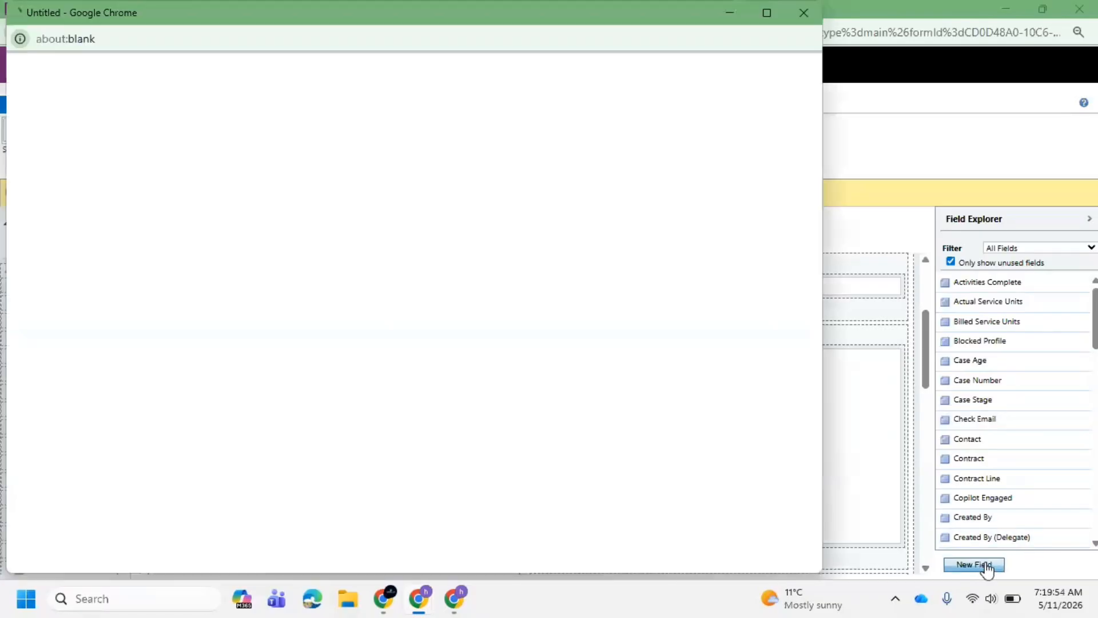
drag(488, 26, 587, 65)
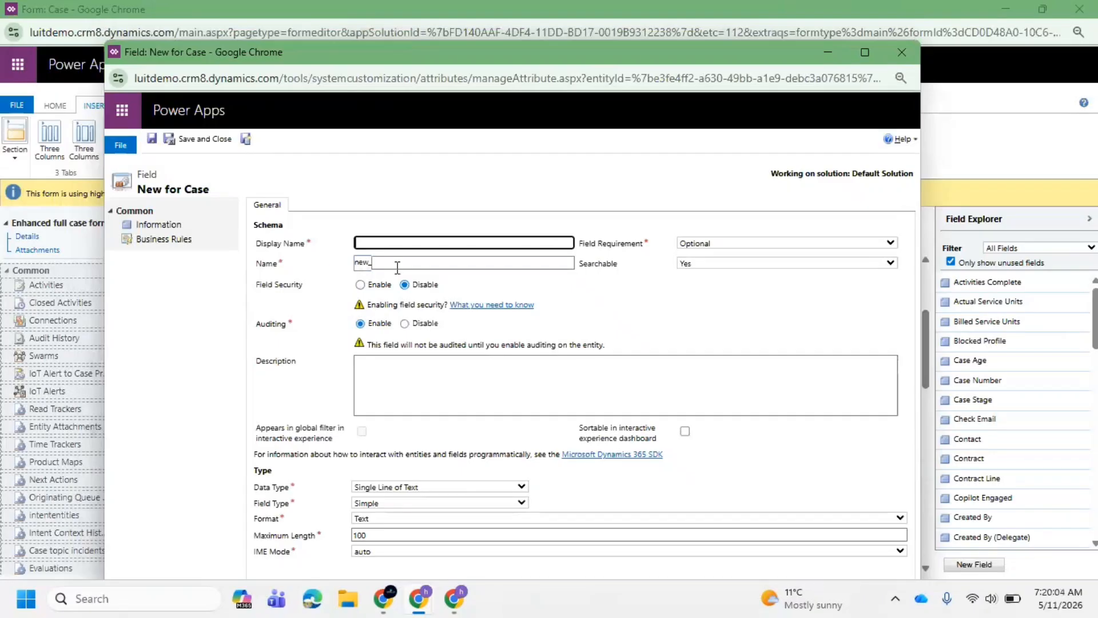
drag(354, 265, 371, 267)
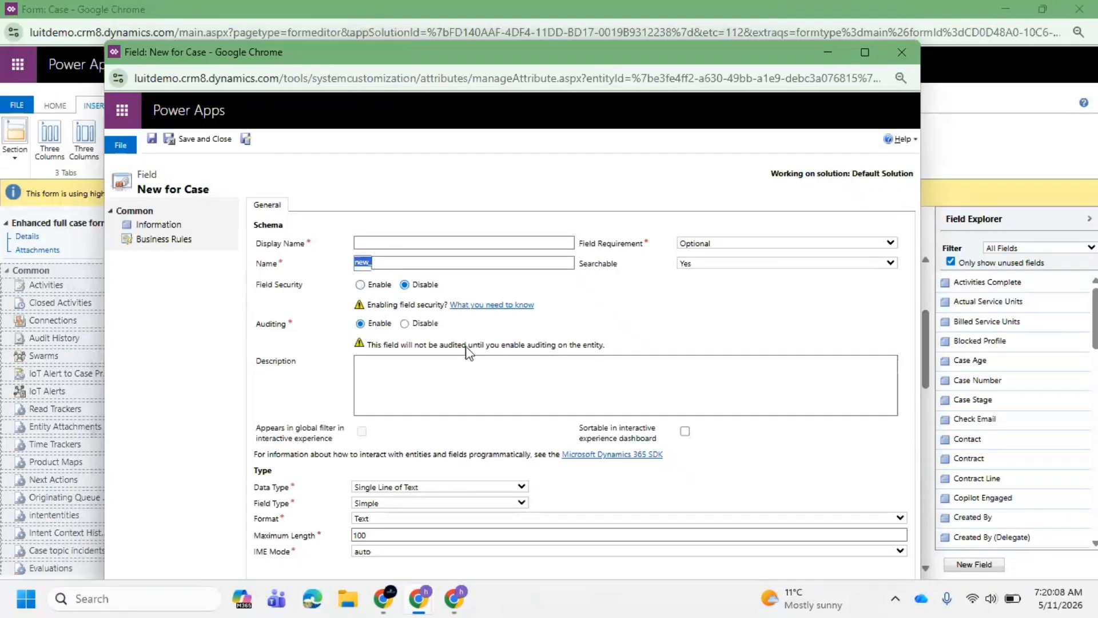
click(375, 268)
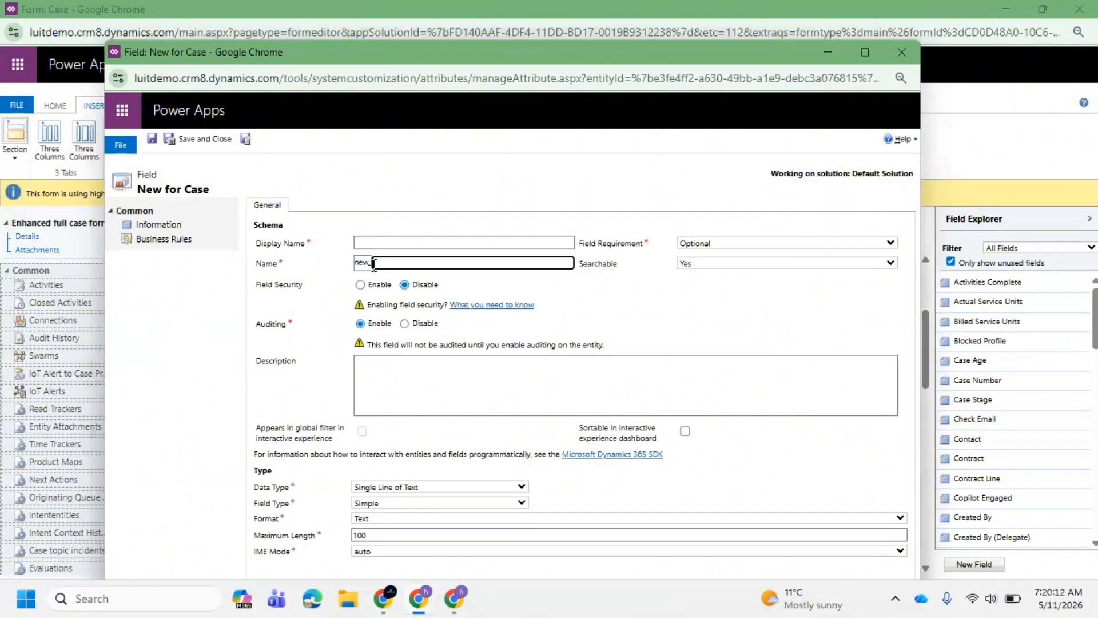
double_click(362, 264)
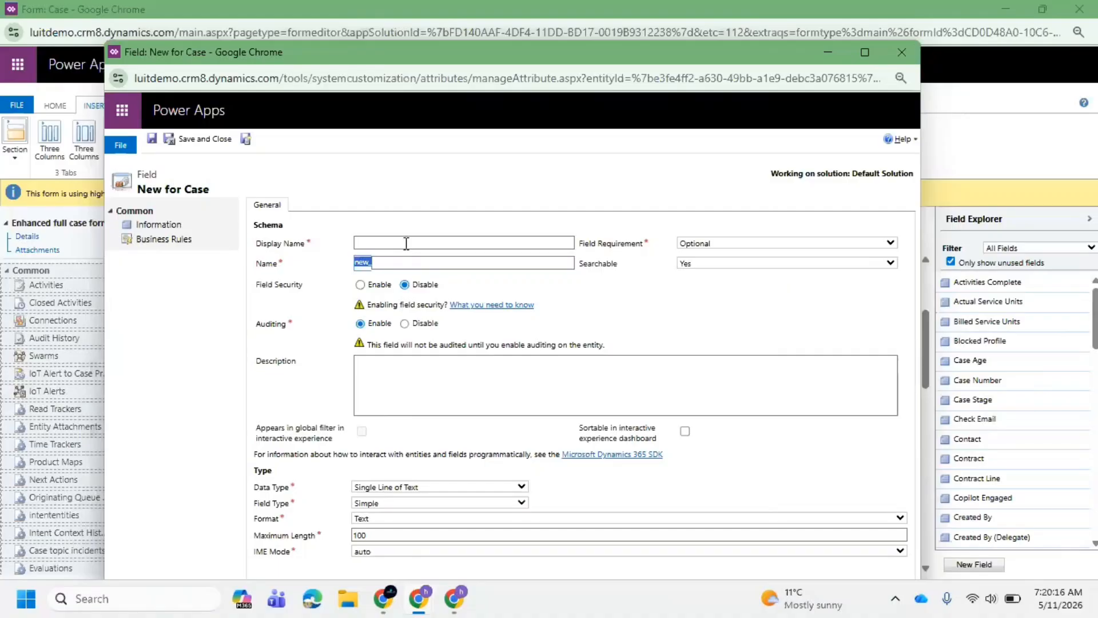
Set the new field's display name to "End Customer Location" and let its schema name fill in from it.
click(372, 241)
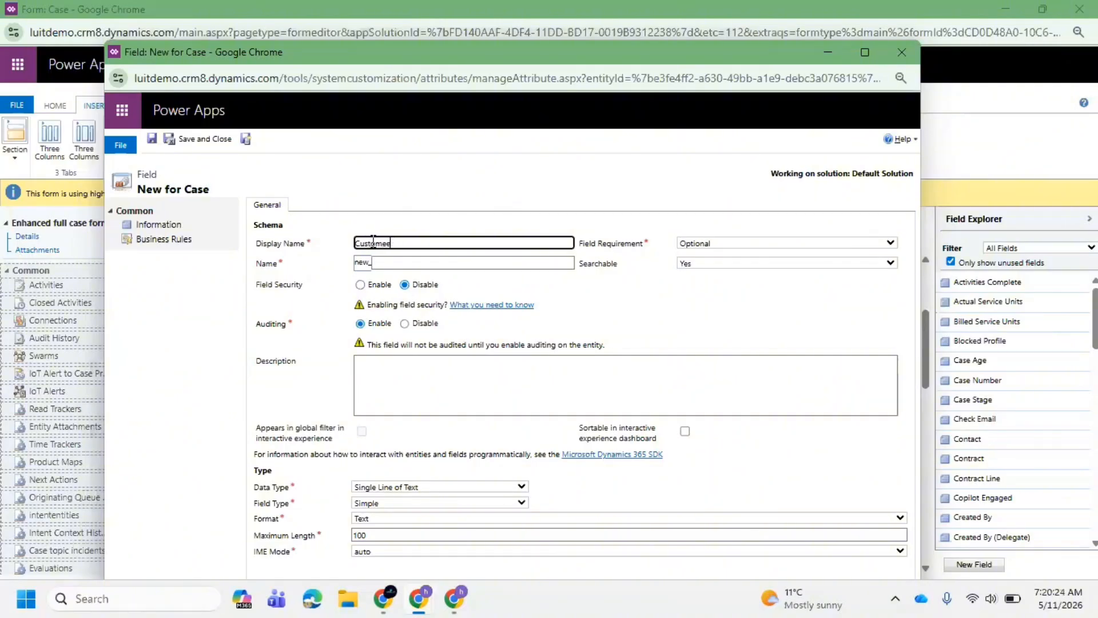
key(BackSpace)
key(BackSpace)
key(BackSpace)
key(BackSpace)
key(BackSpace)
key(BackSpace)
text(End Customer)
click(558, 293)
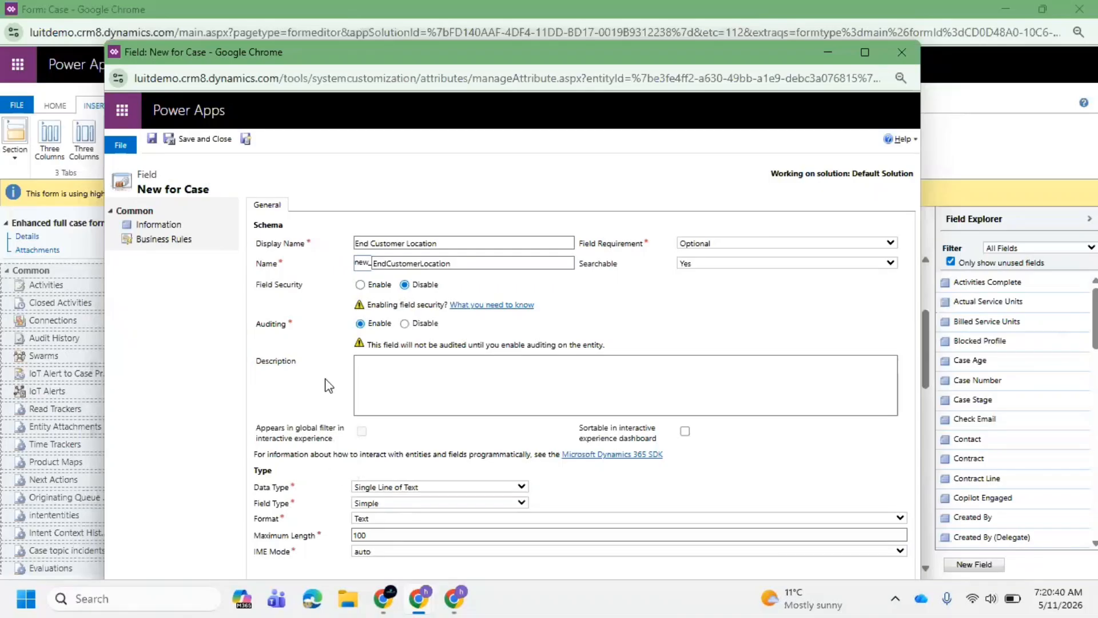
Review the data type, field type and maximum length settings, keeping a simple Single Line of Text, then save and close the field.
click(419, 486)
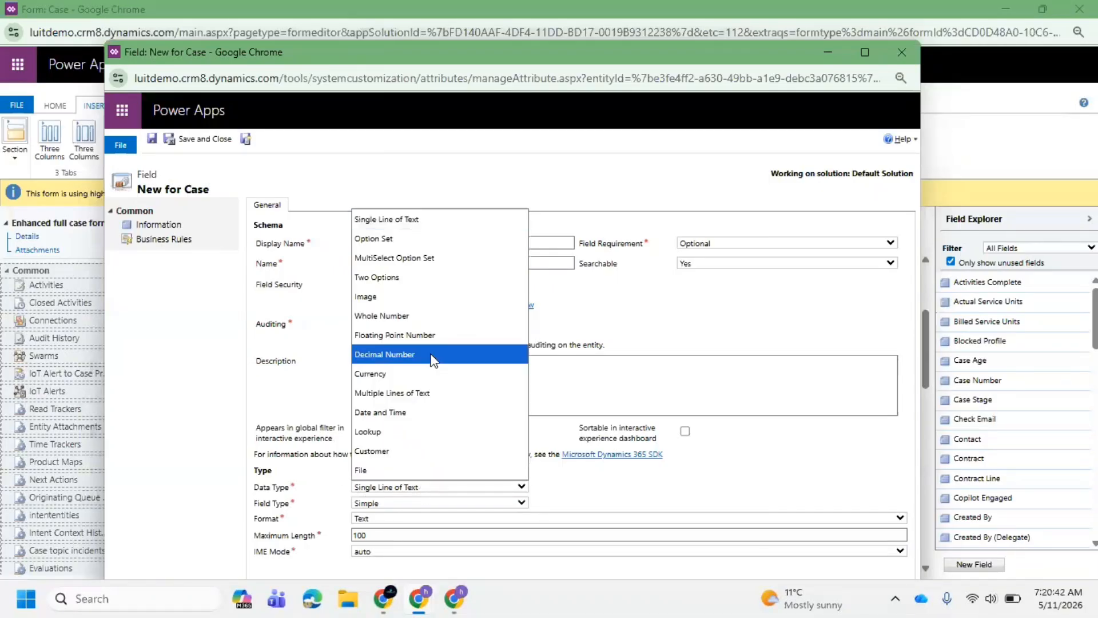
click(392, 506)
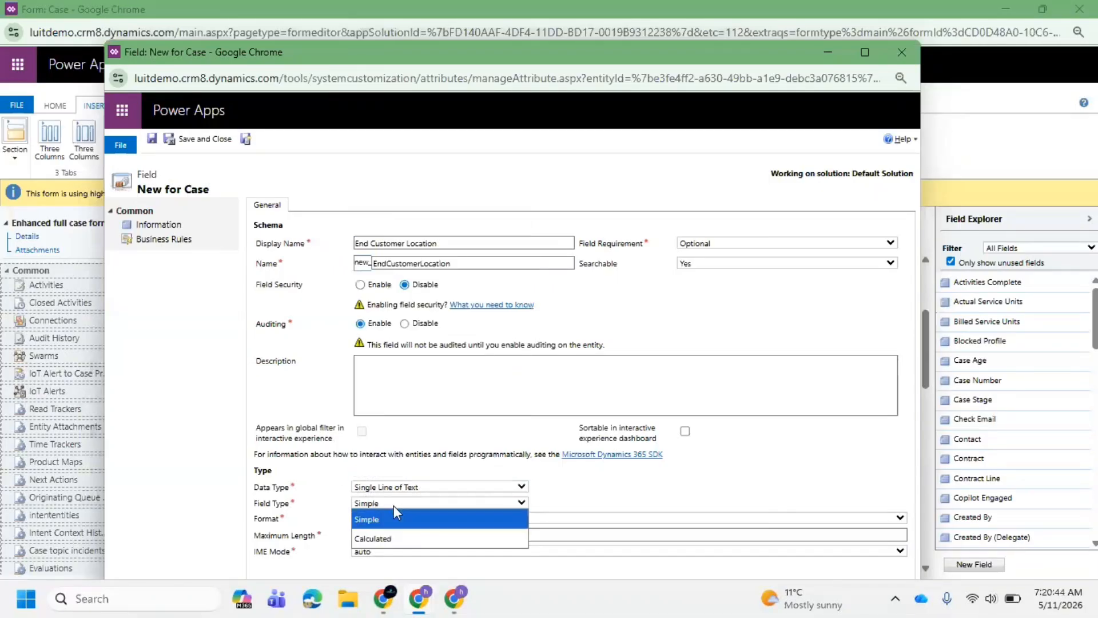
click(315, 504)
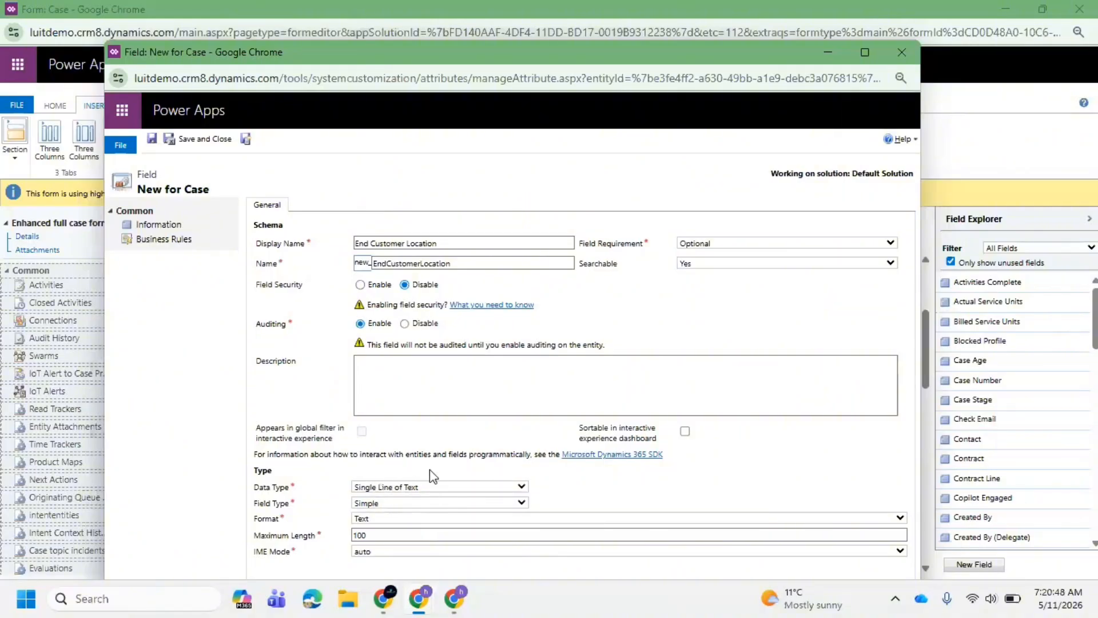
double_click(395, 537)
click(334, 290)
click(198, 137)
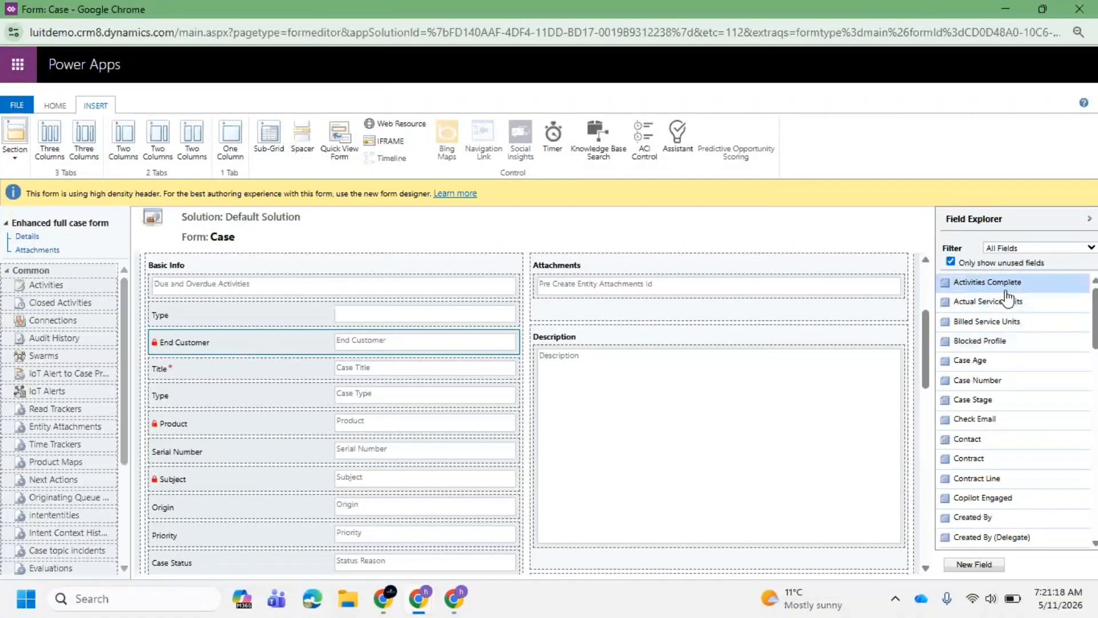
Look for the End Customer Location field among the unused fields, then save the form.
scroll(1024, 379, down, 3)
scroll(1023, 379, down, 4)
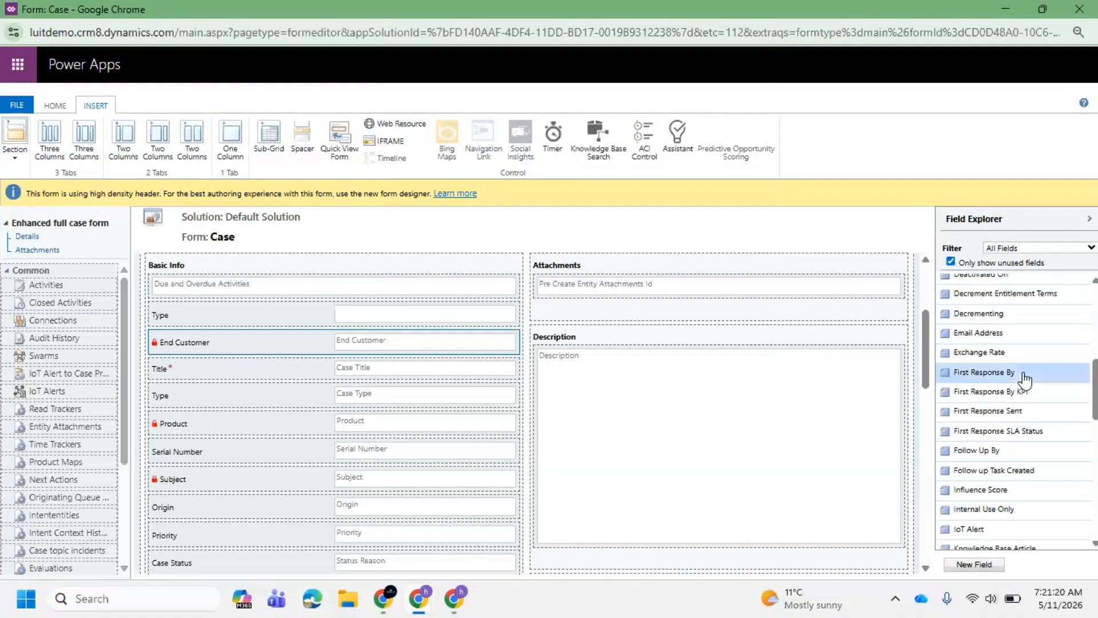
scroll(1023, 379, up, 1)
scroll(1027, 383, down, 3)
scroll(1032, 363, down, 3)
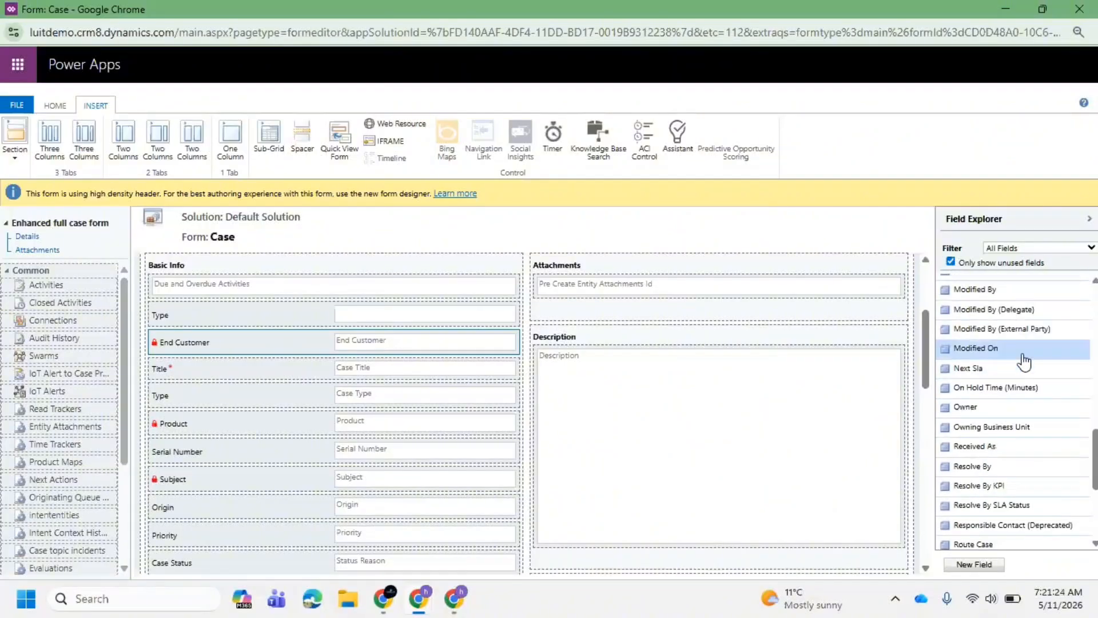
click(55, 106)
click(18, 138)
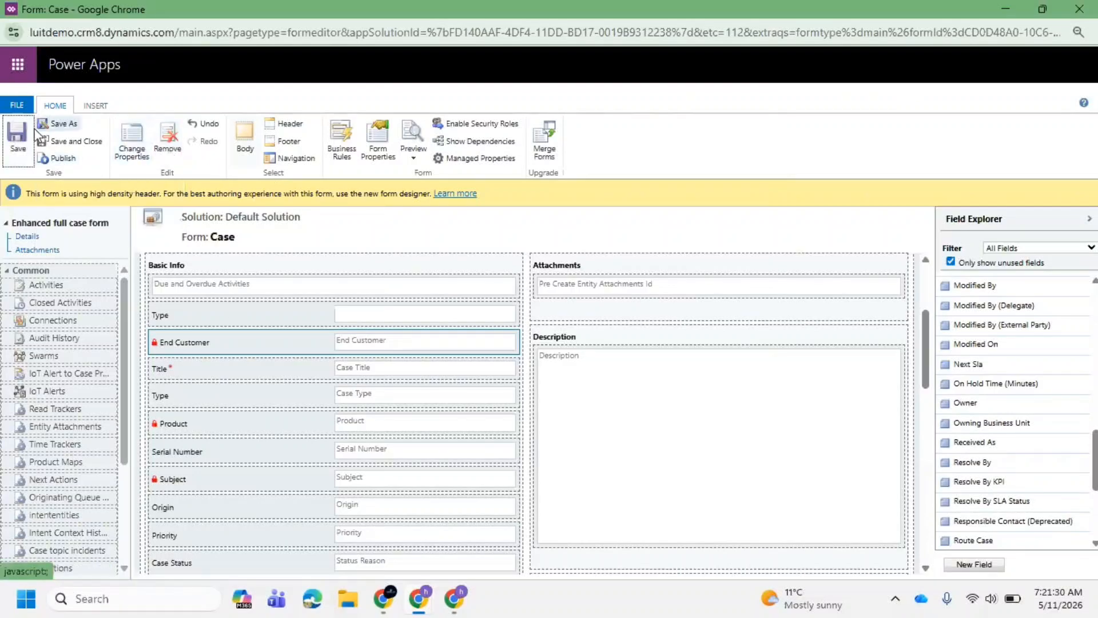
click(378, 33)
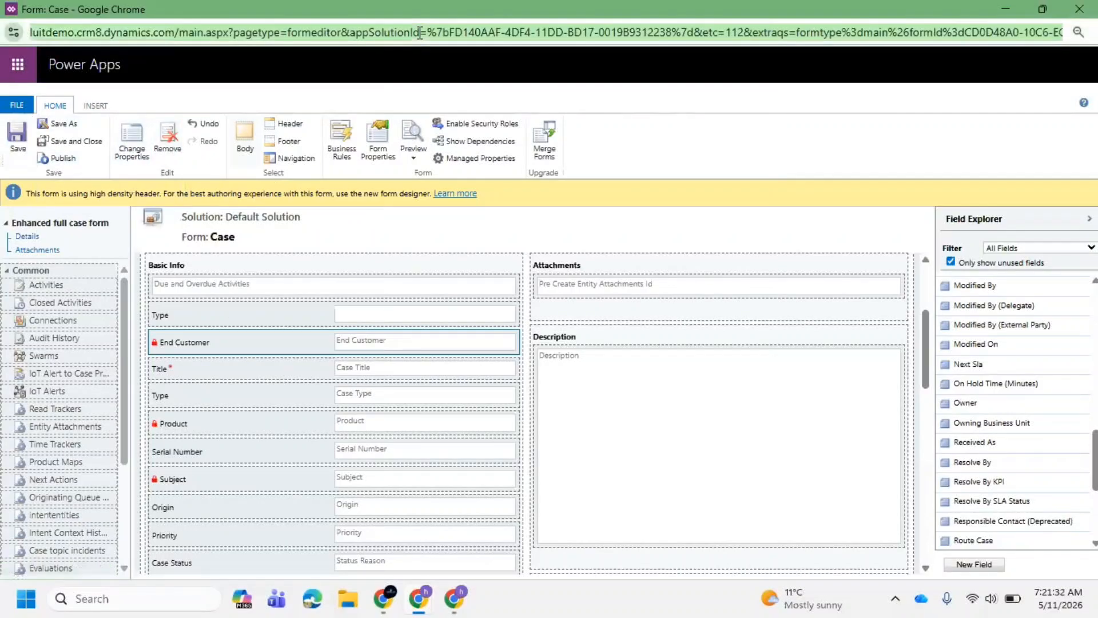
click(698, 2)
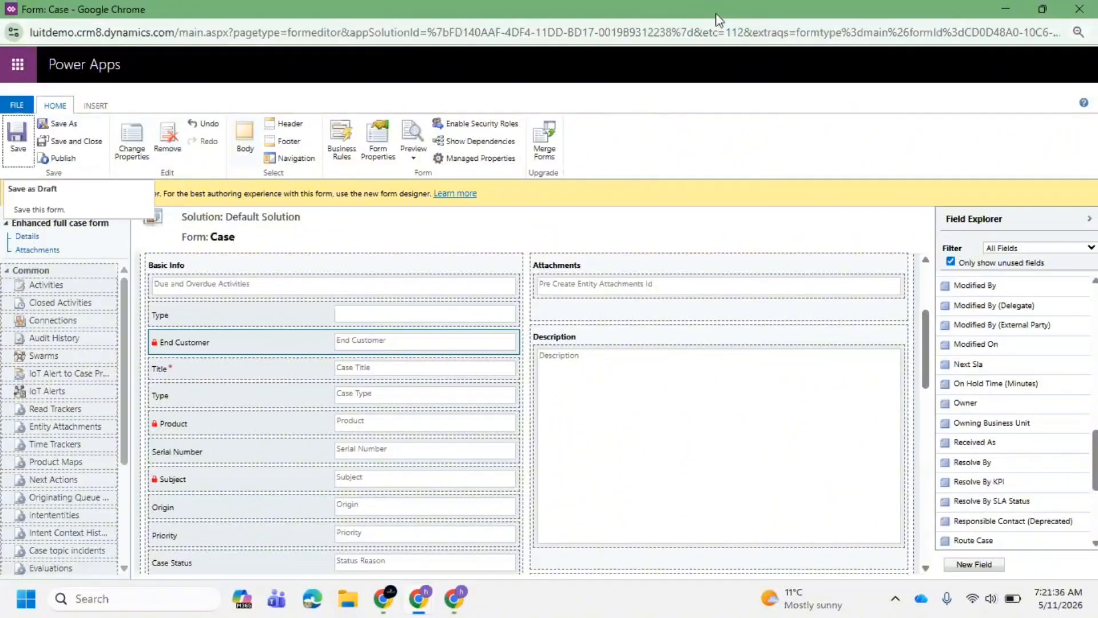
click(649, 36)
click(649, 36)
key(Escape)
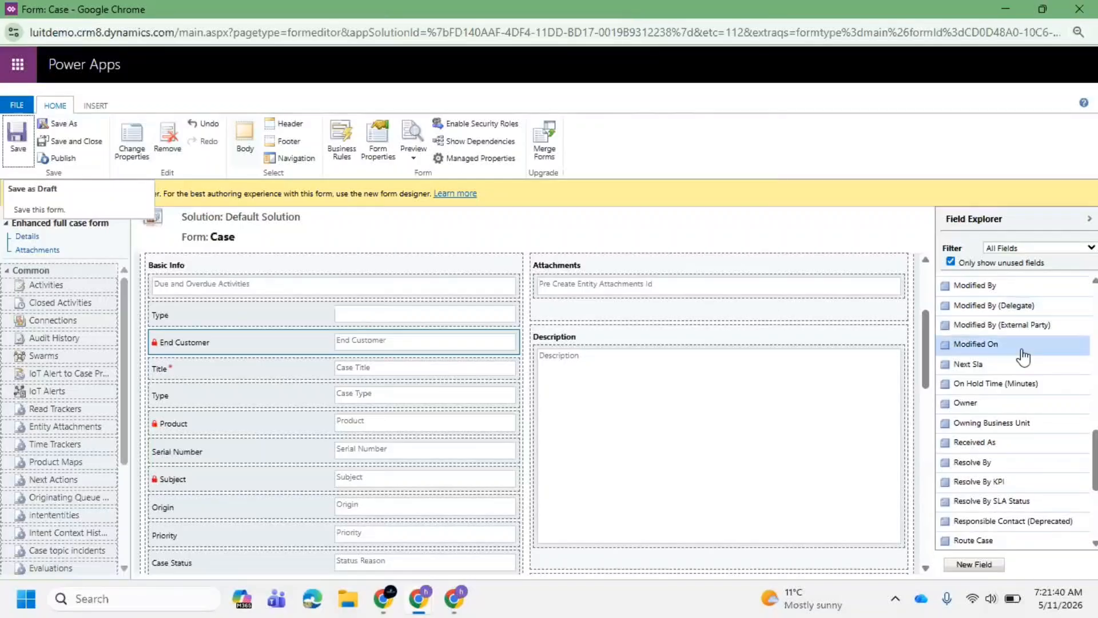
Recheck the unused fields, then close the form editor and reopen the Enhanced full case form in a maximized window.
scroll(1019, 355, up, 4)
scroll(966, 389, up, 4)
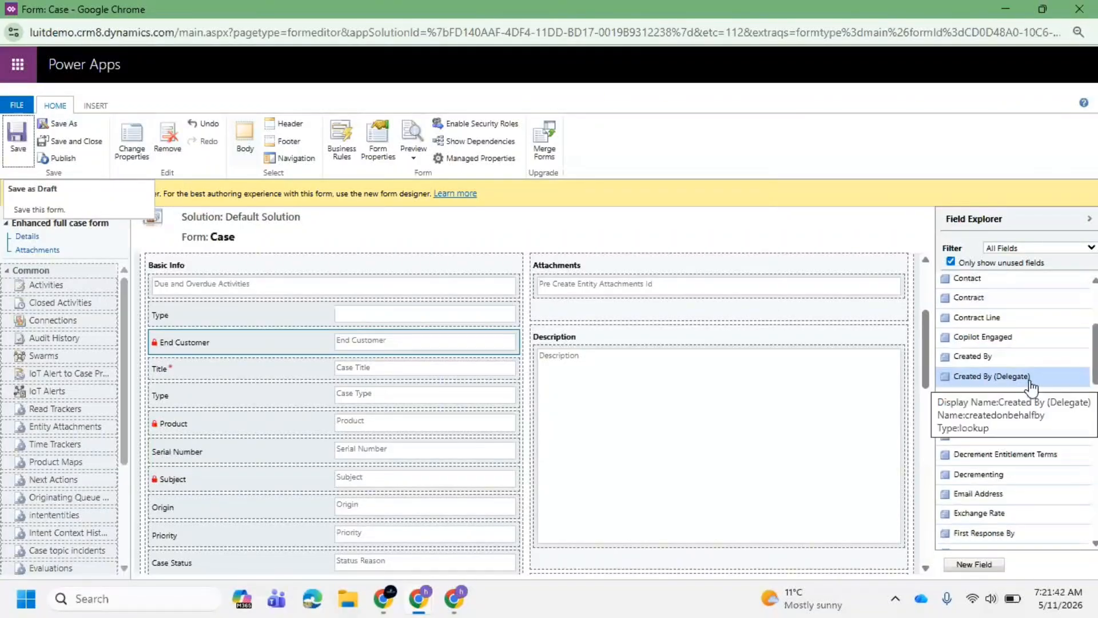
scroll(1040, 491, down, 3)
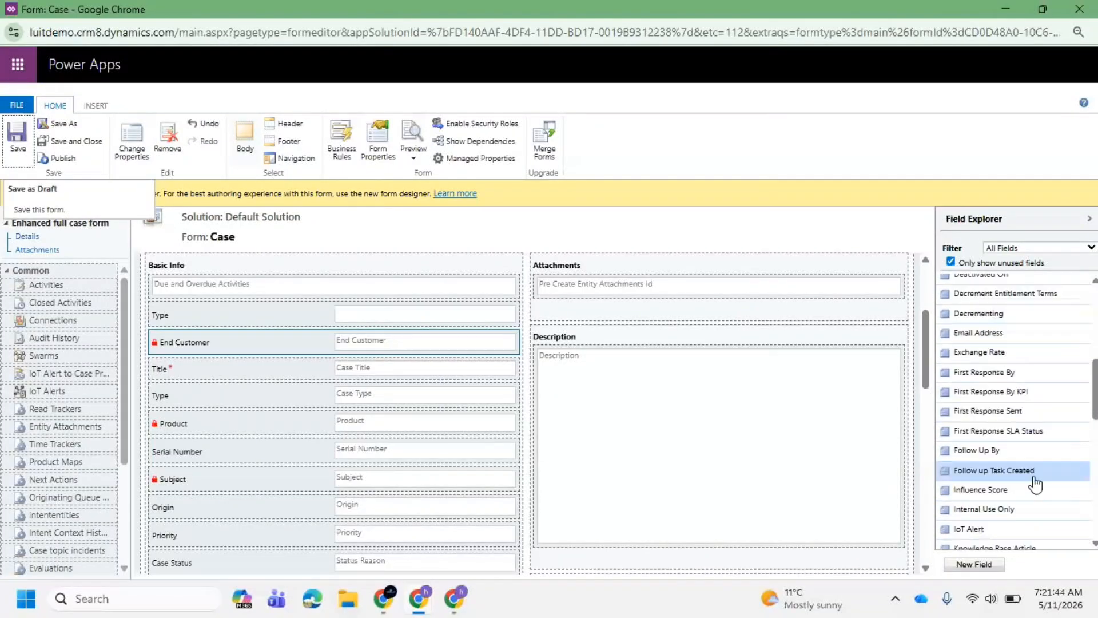
click(1079, 9)
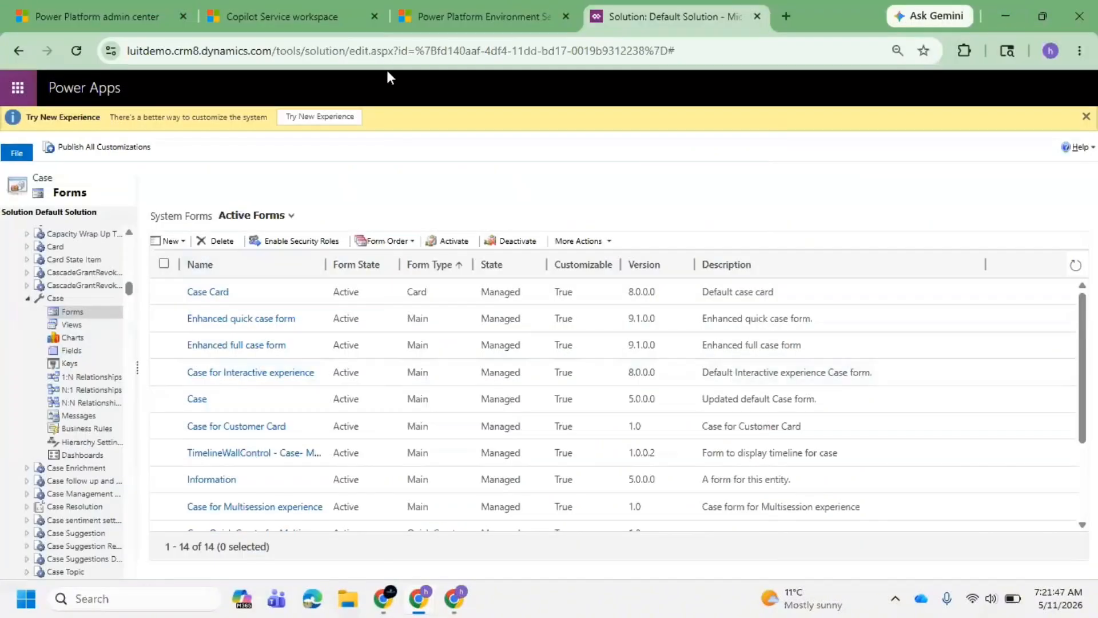
click(245, 347)
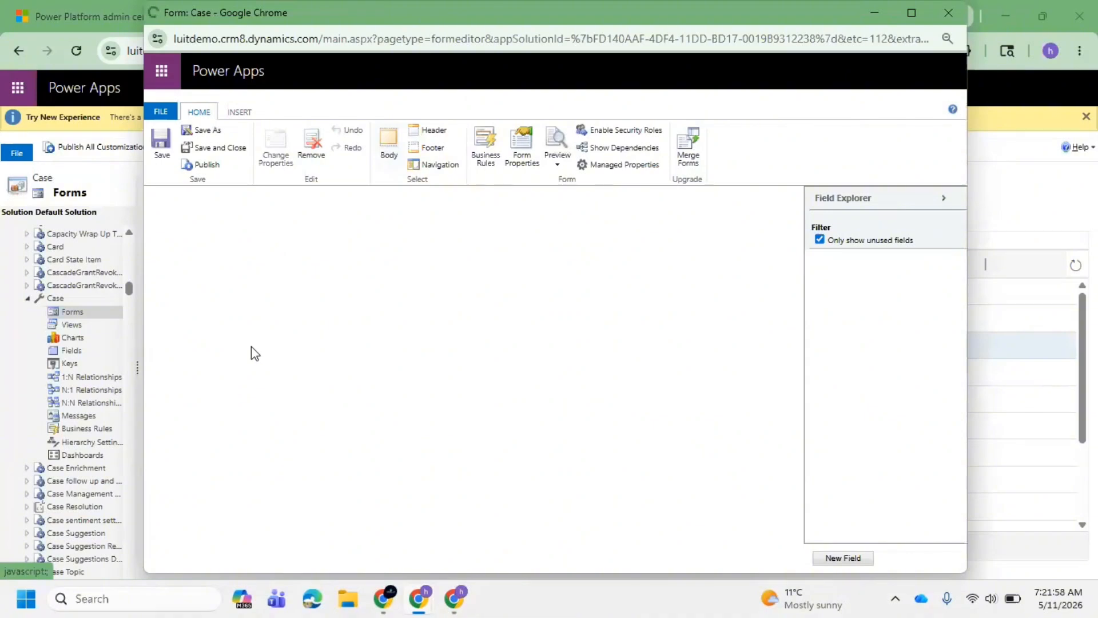
click(917, 14)
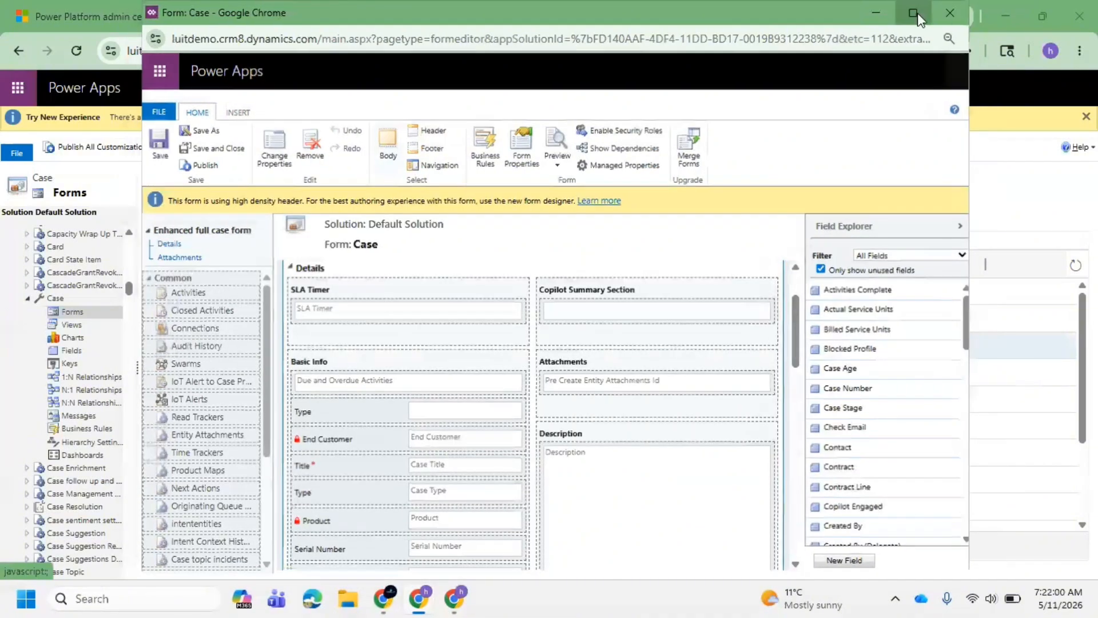
Add the End Customer Location field to the Basic Info section and position it directly below End Customer.
scroll(1017, 417, down, 5)
scroll(1023, 433, down, 2)
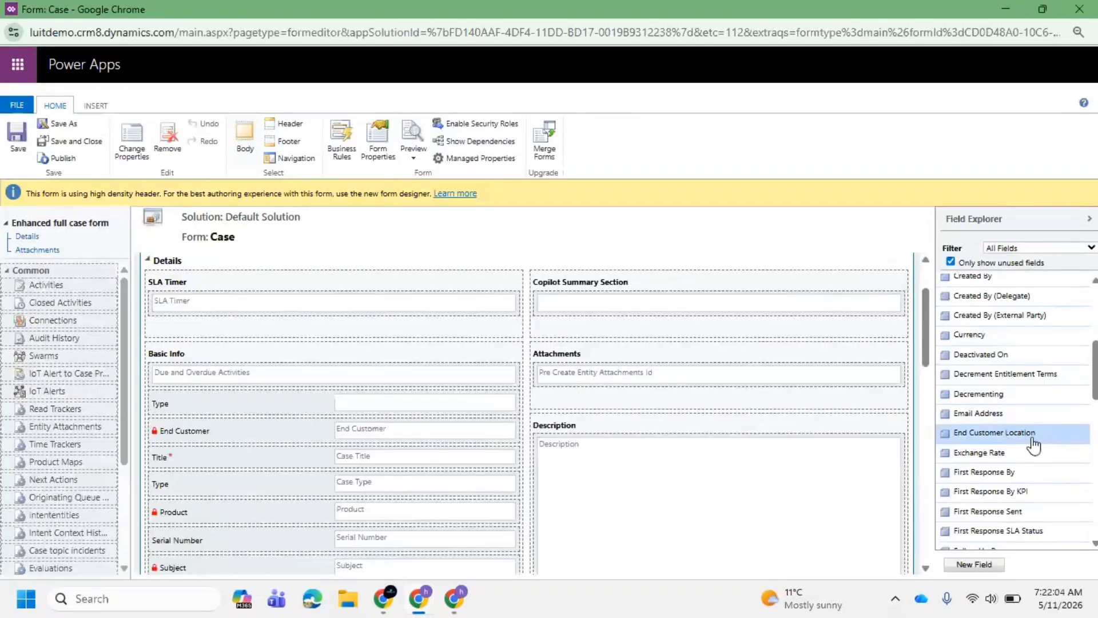
drag(1034, 445, 263, 447)
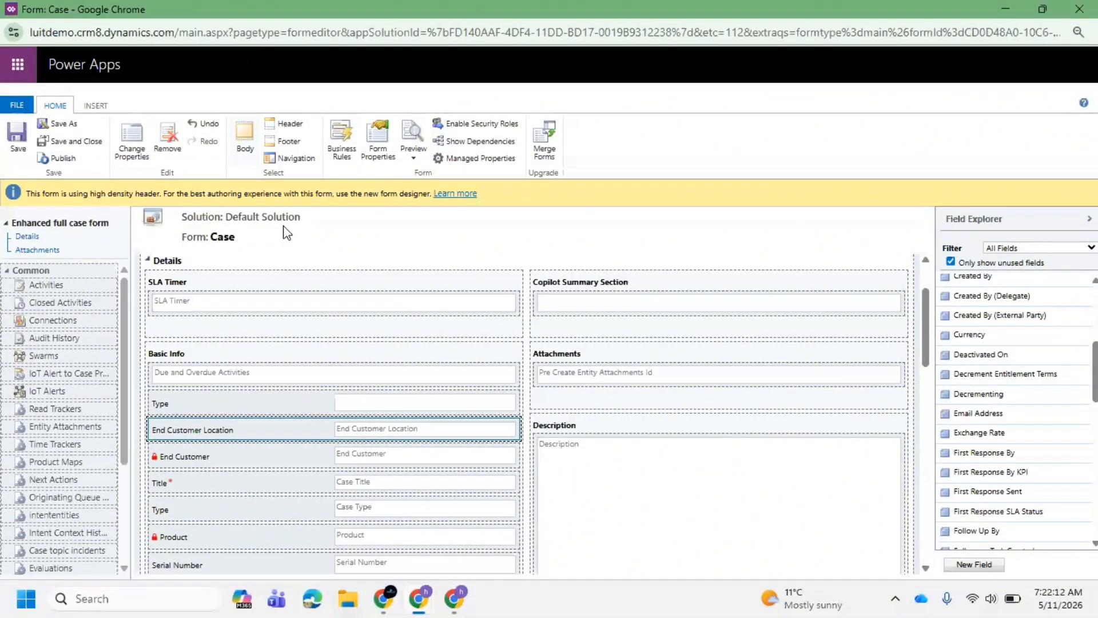
key(Down)
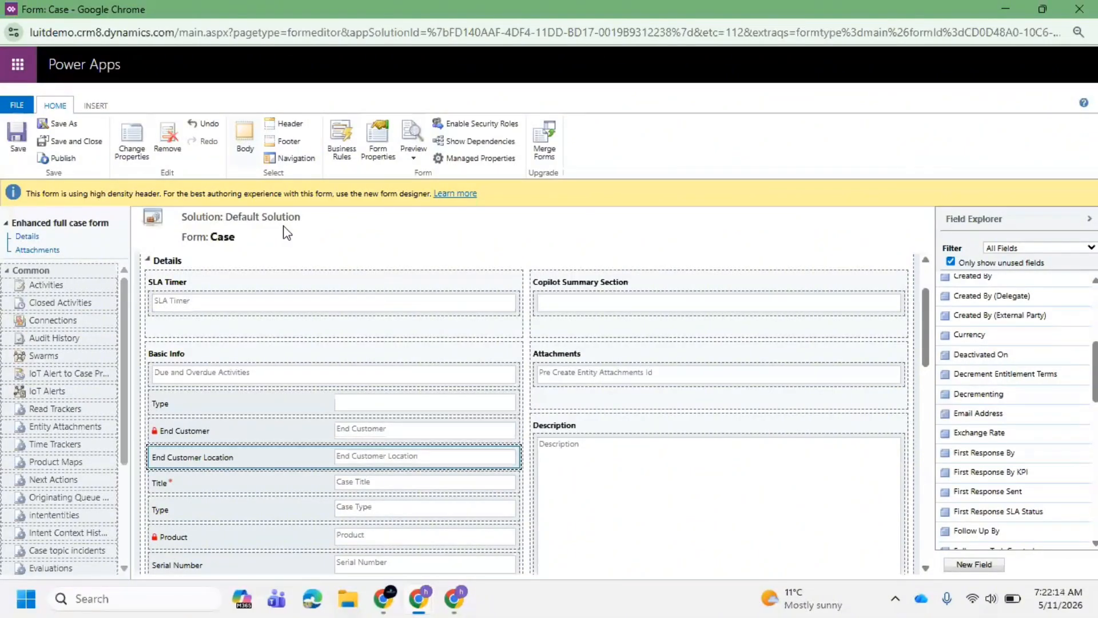
key(Down)
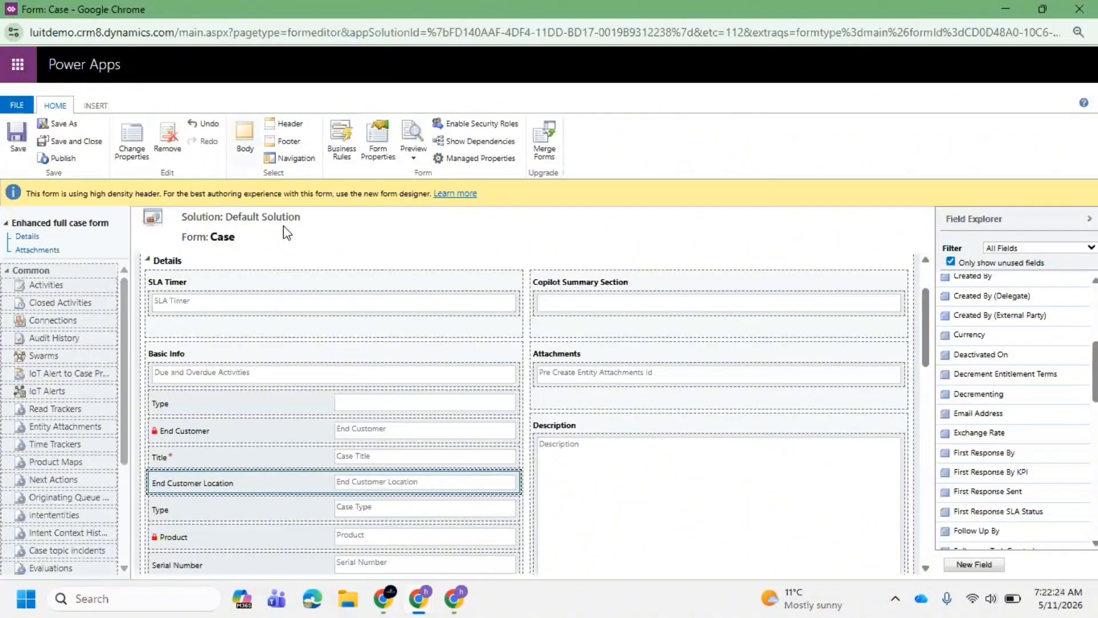
key(Up)
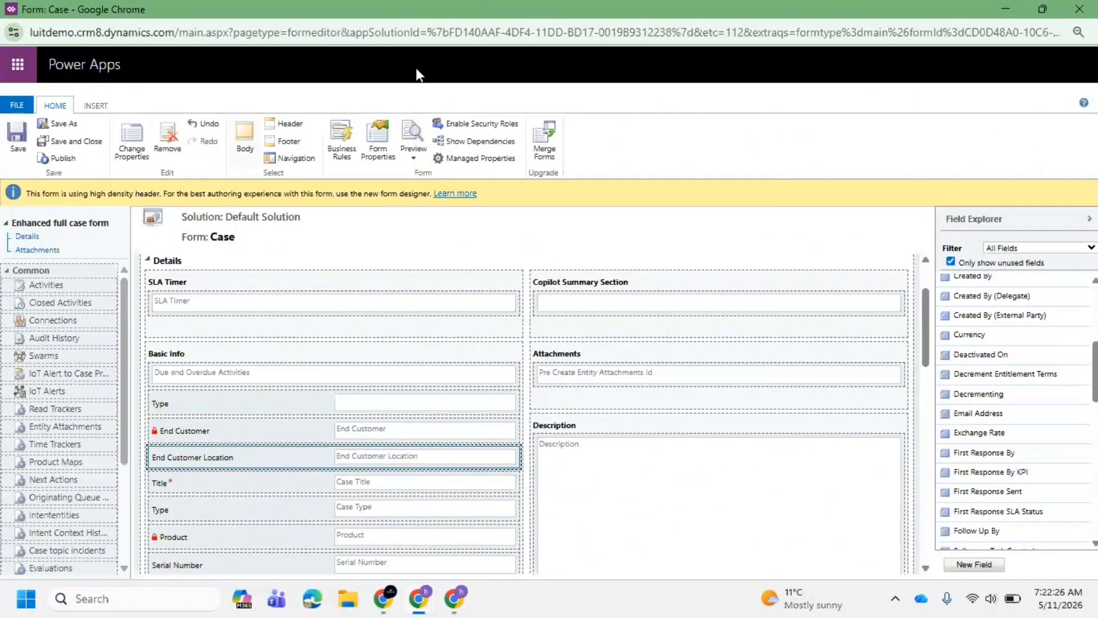
Save and publish the Enhanced full case form, then minimize the form editor.
click(19, 142)
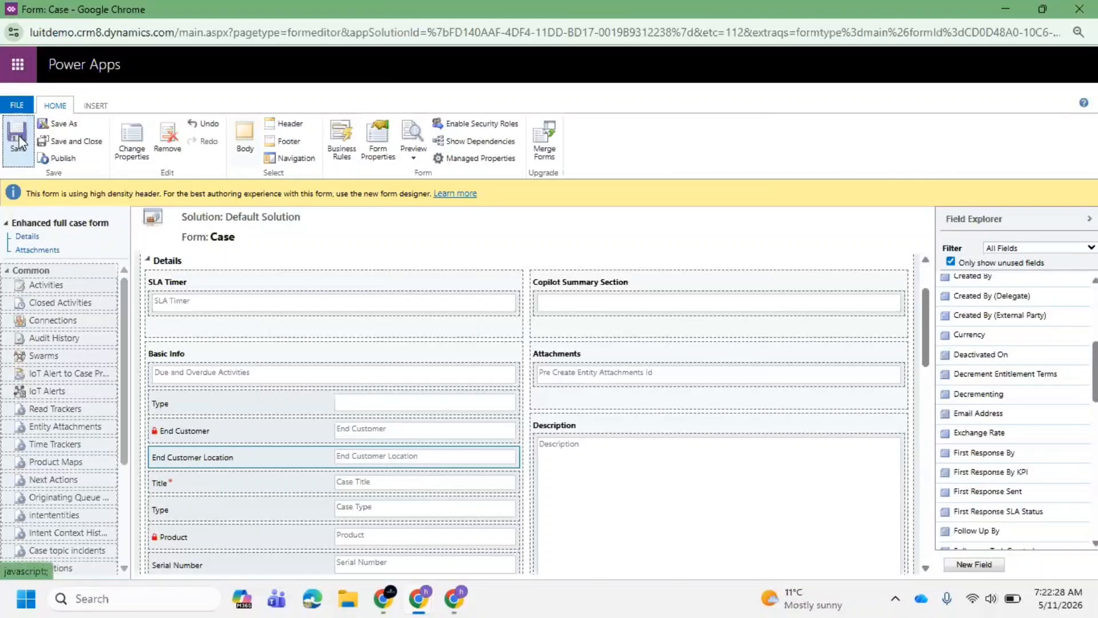
click(59, 158)
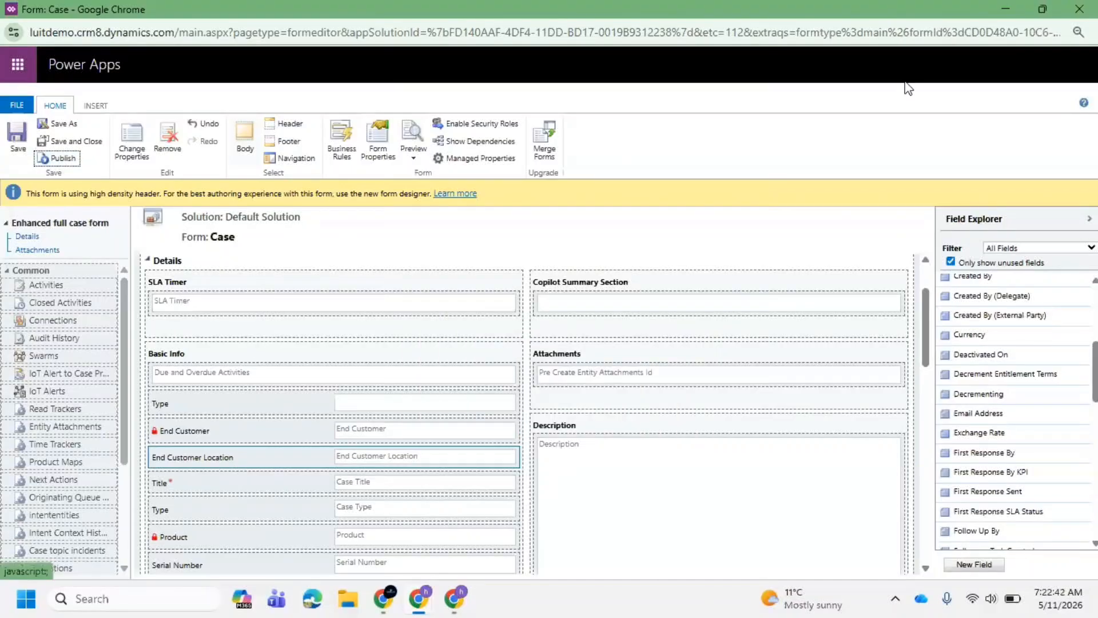
click(1011, 7)
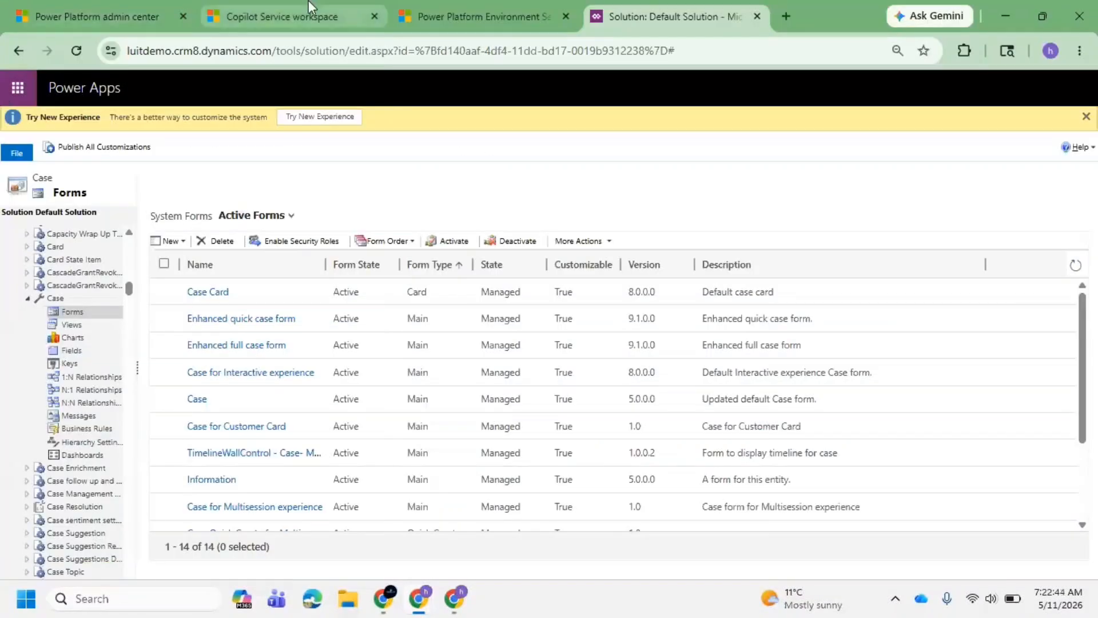
Switch to the case page in Copilot Service workspace, reload it, and then hard reload it.
click(309, 11)
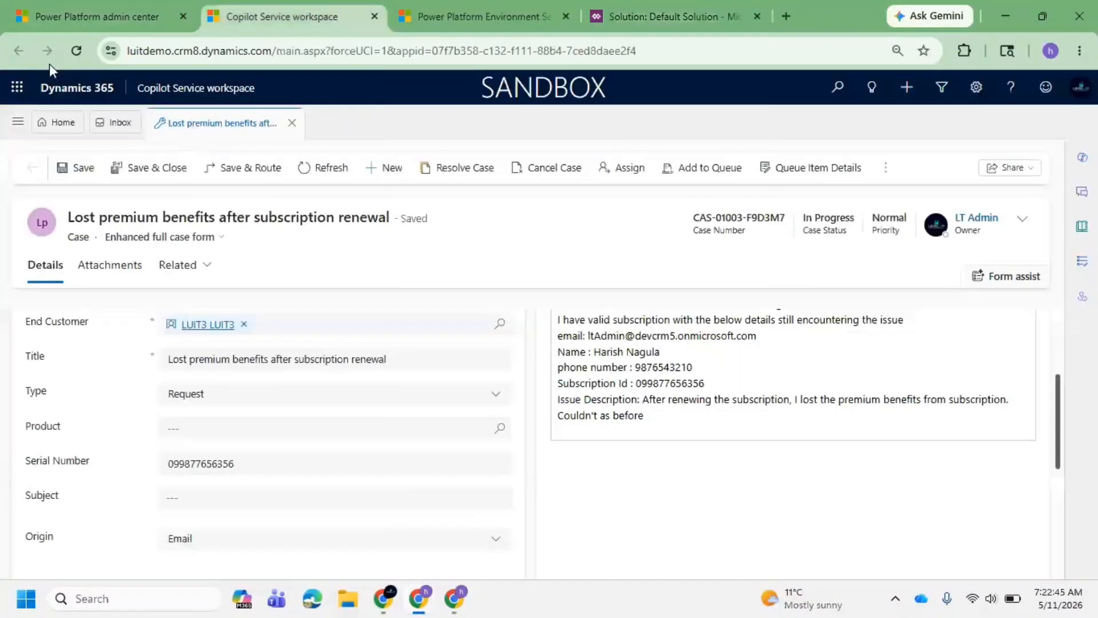
click(78, 55)
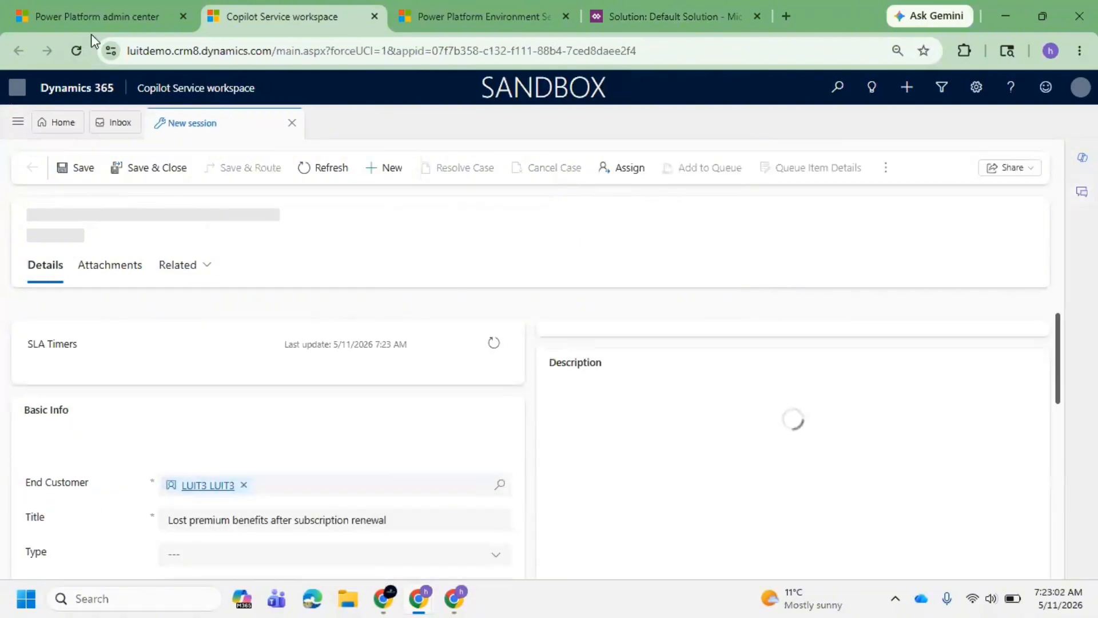
right_click(76, 48)
click(150, 132)
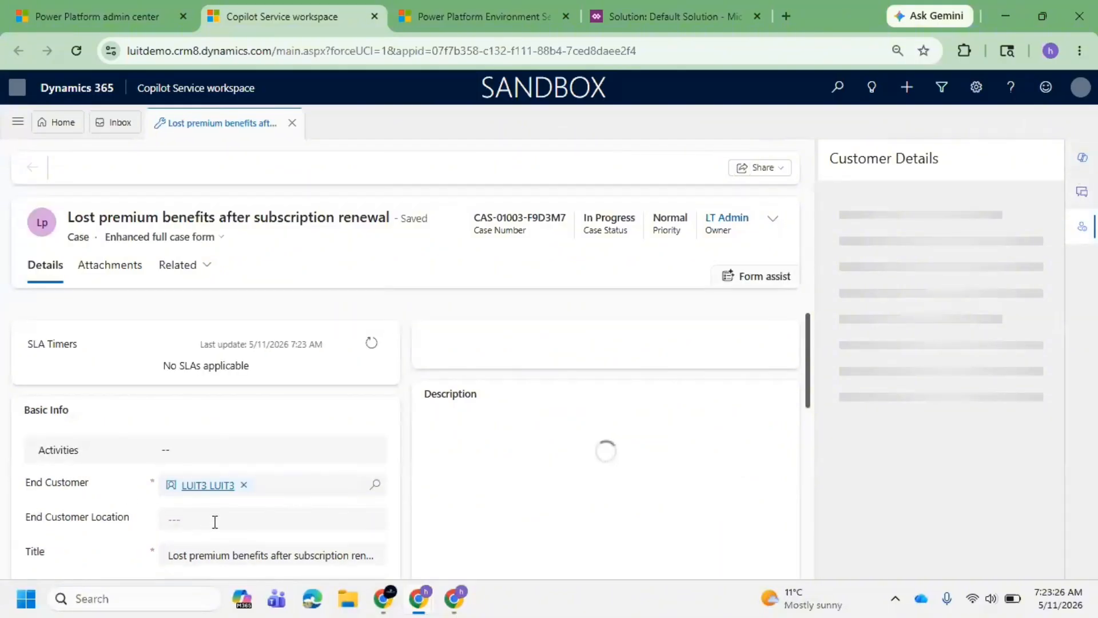
Test the End Customer Location field on the case by entering HYd and shortening it to H.
click(288, 521)
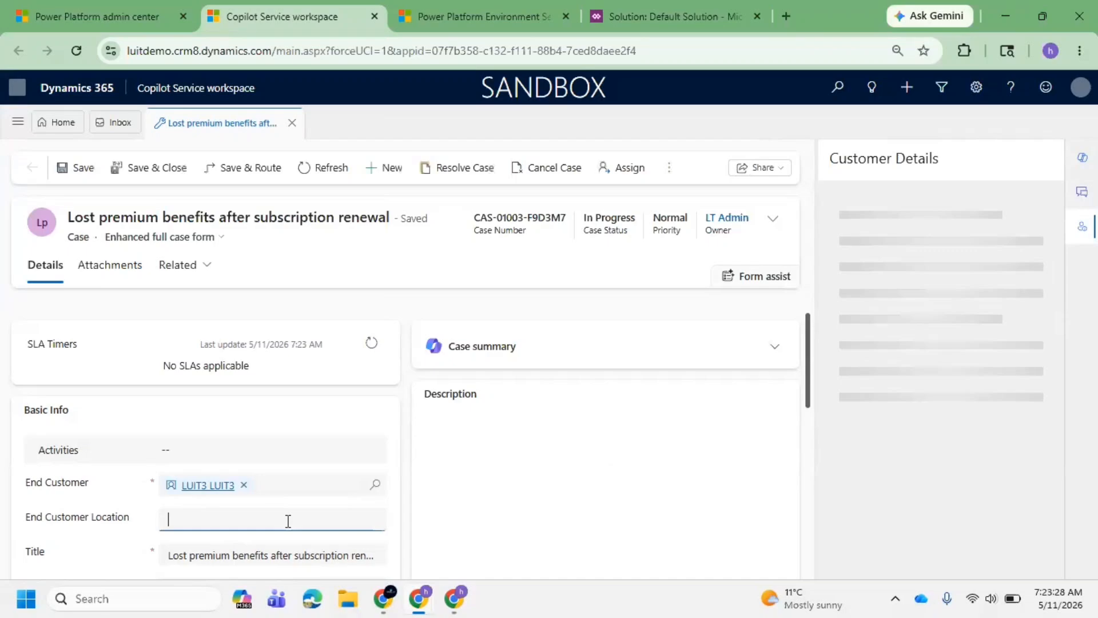
text(HYd)
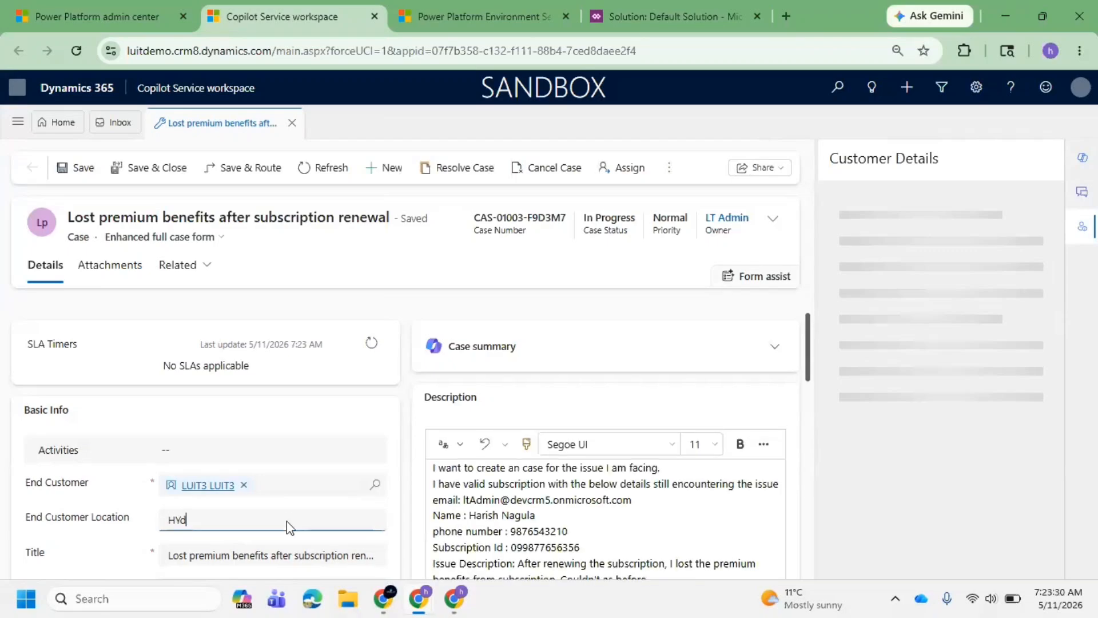
key(BackSpace)
key(BackSpace)
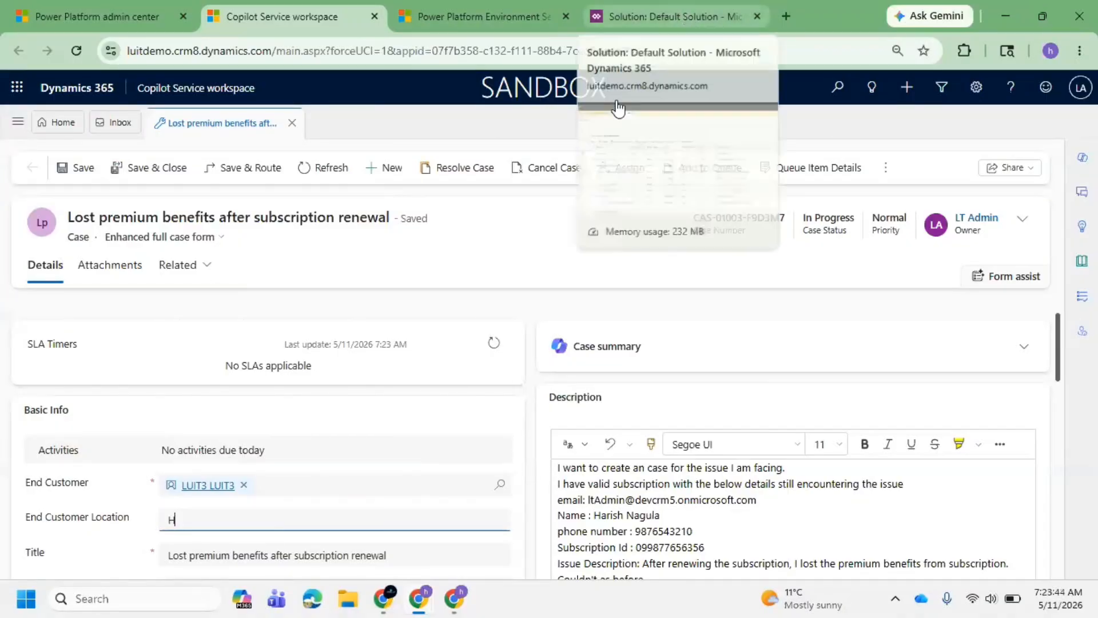
Close the Case form editor window and open the Case entity's fields in the Default Solution.
mouse_move(423, 598)
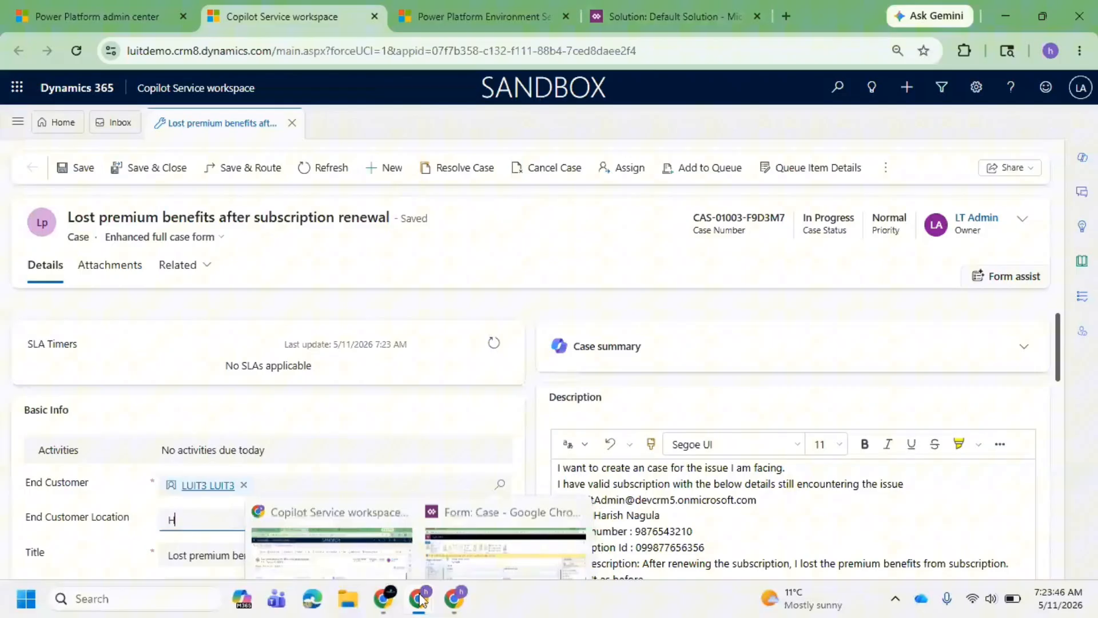
click(483, 531)
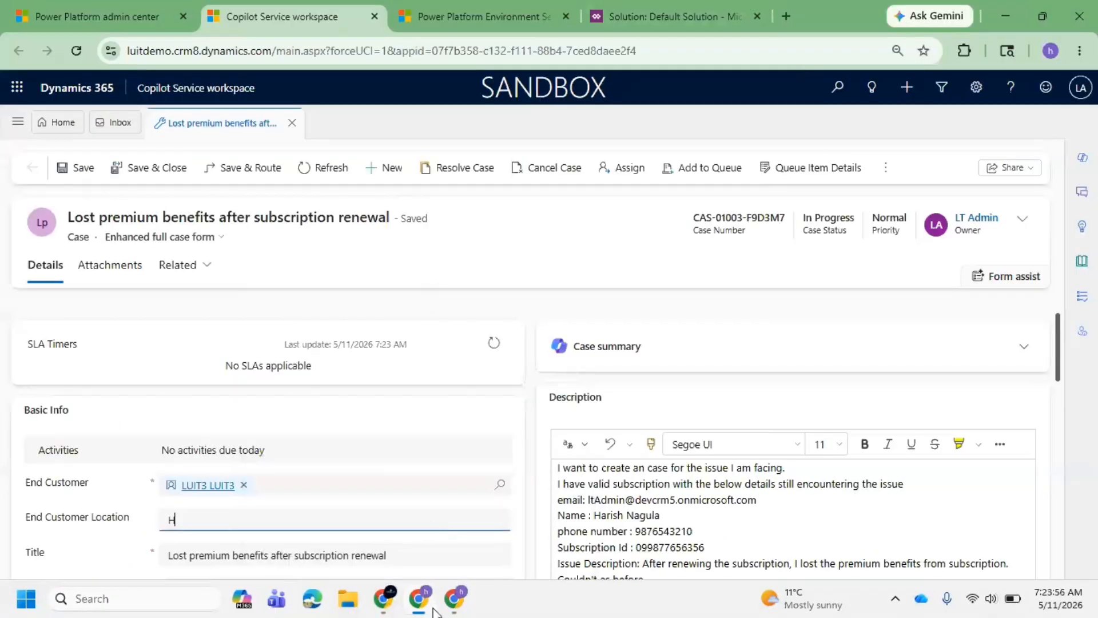
mouse_move(419, 589)
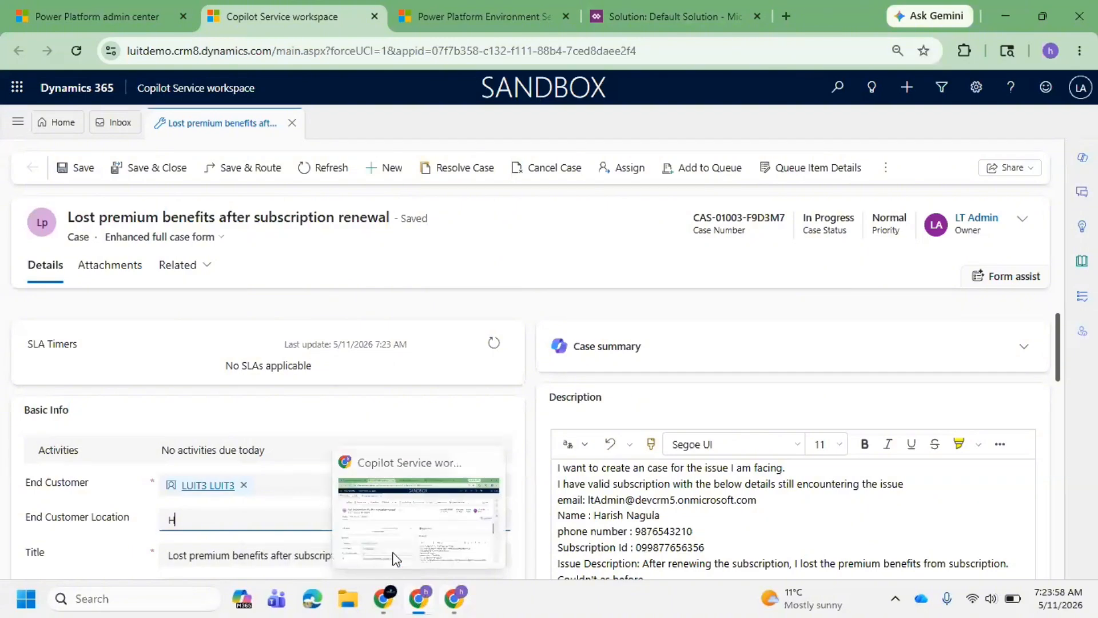
click(653, 18)
click(78, 351)
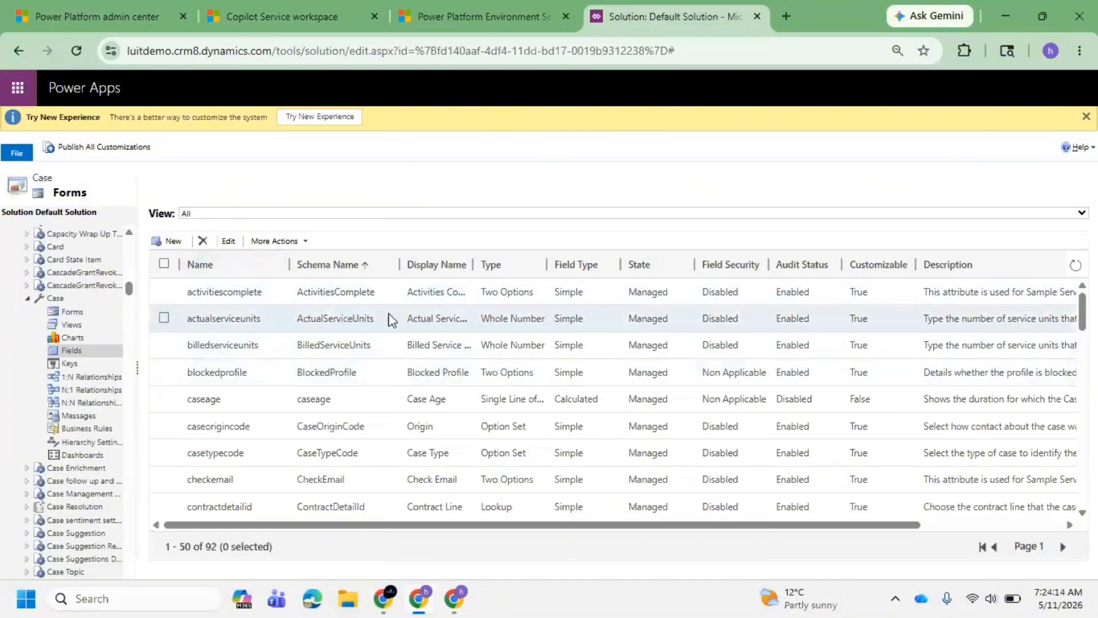
click(468, 11)
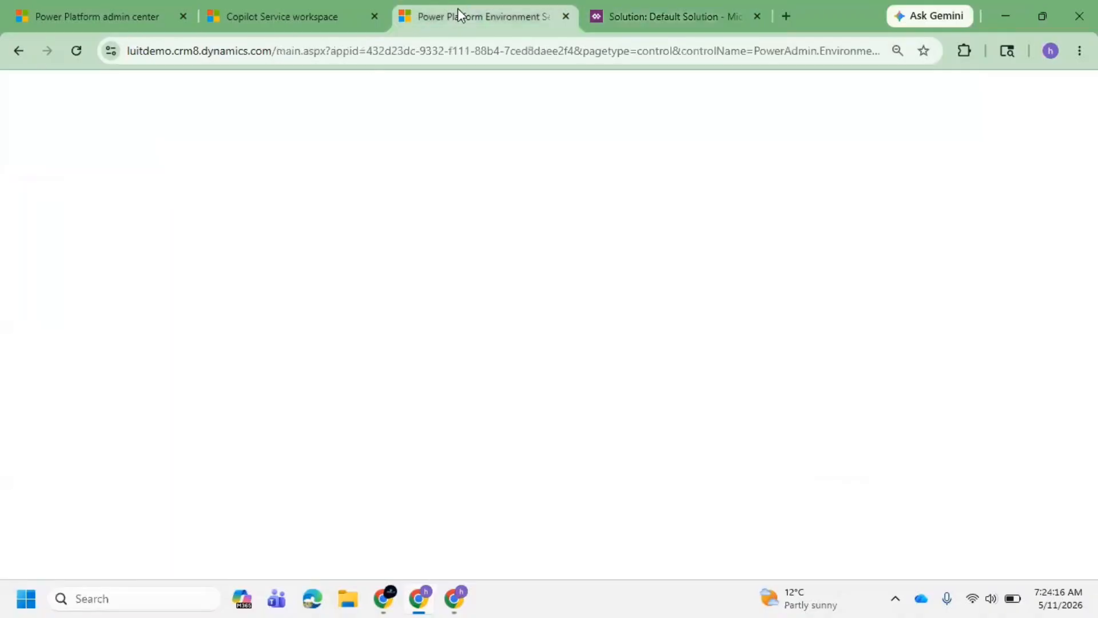
click(650, 23)
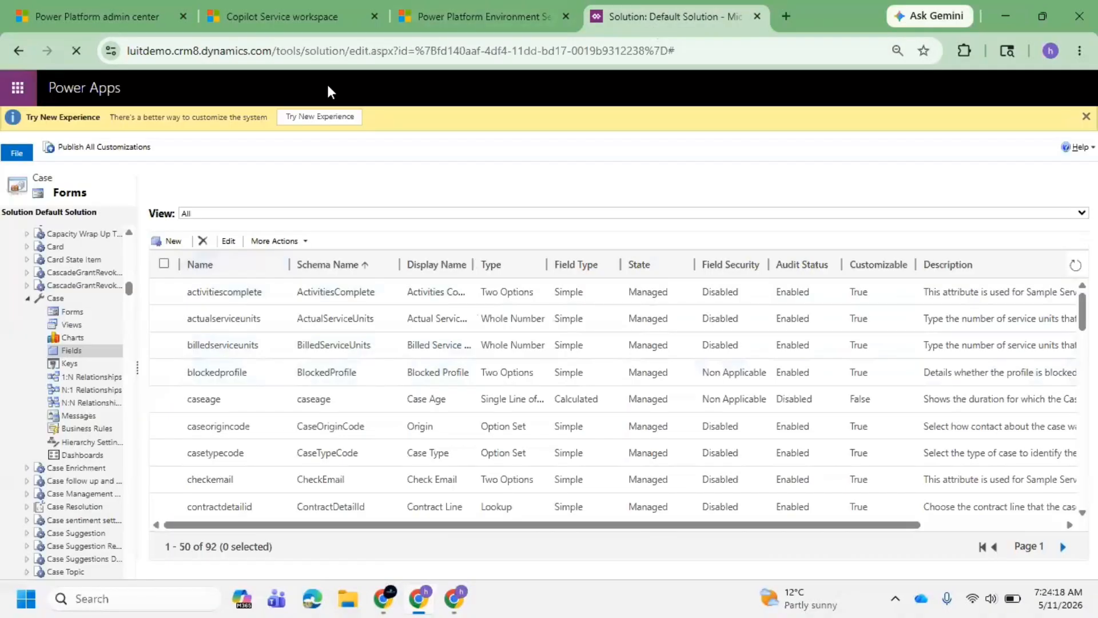
click(295, 16)
click(660, 16)
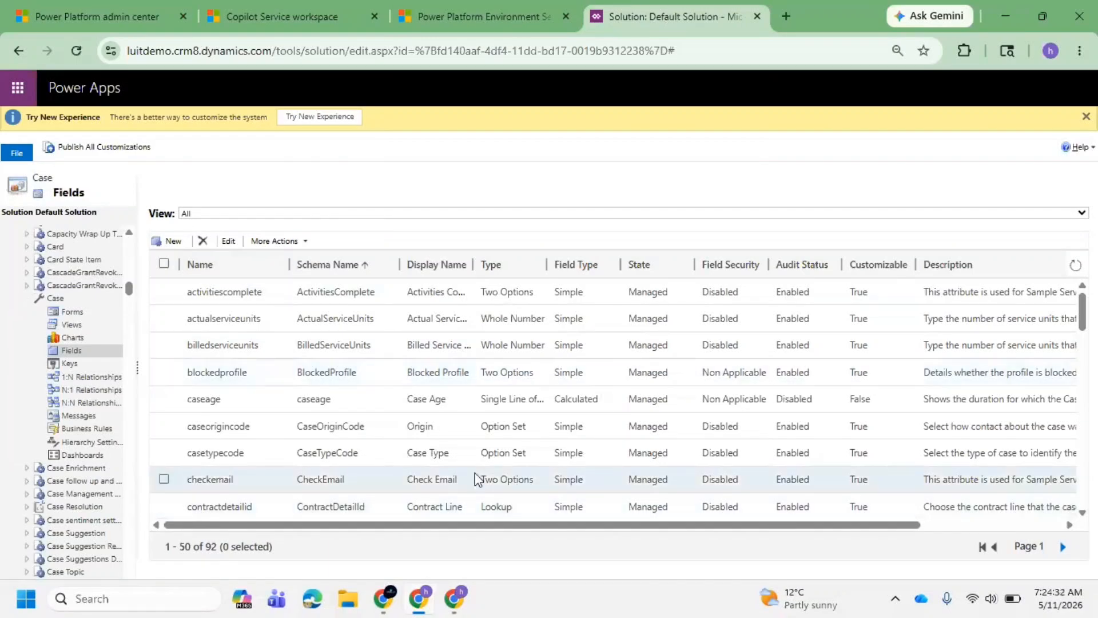
Look through the Case entity's fields for the custom field, sorting them by schema name in both directions.
scroll(214, 358, down, 4)
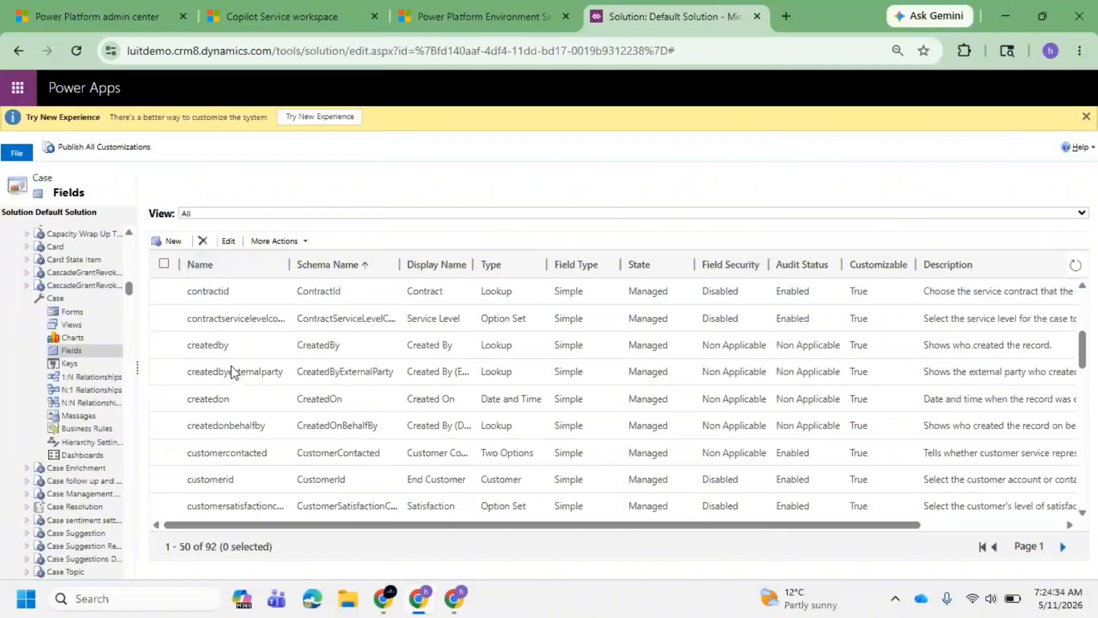
scroll(231, 365, down, 4)
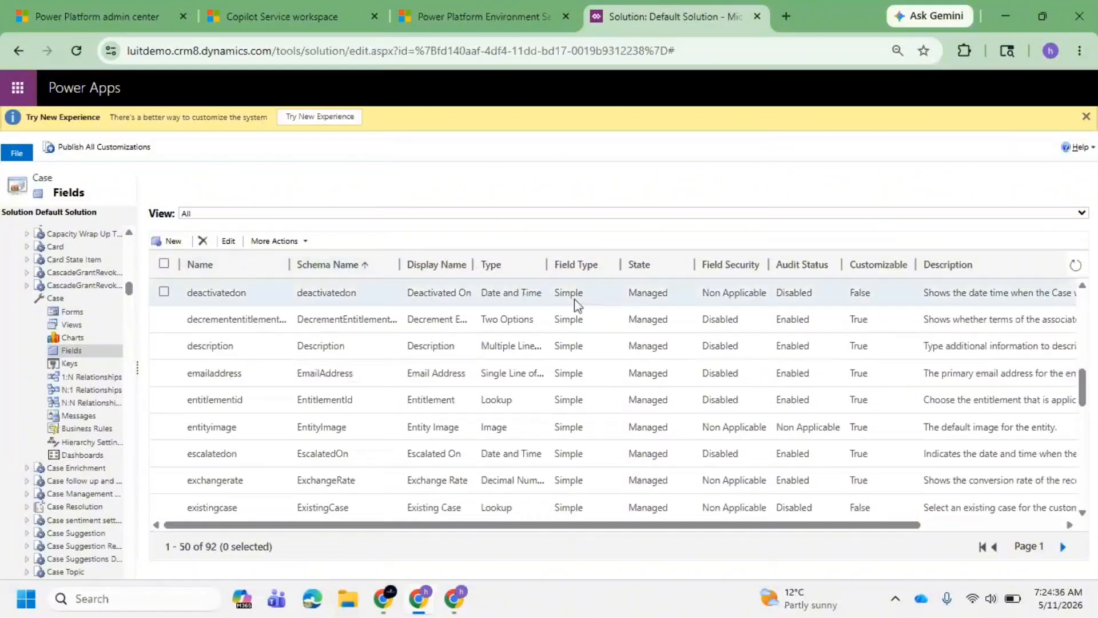
click(343, 269)
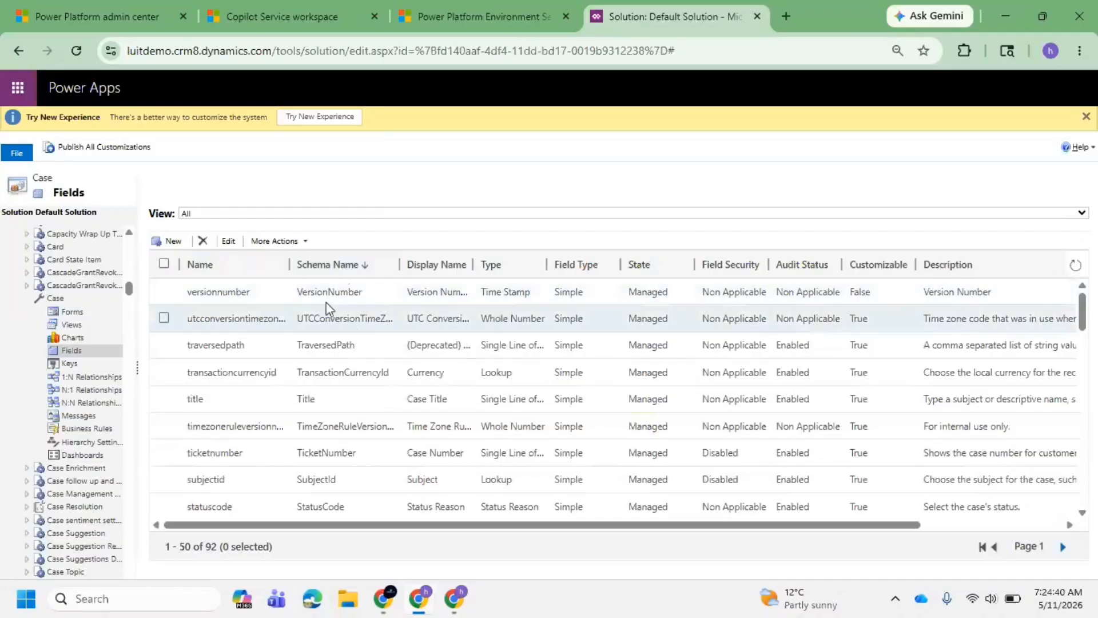
click(321, 272)
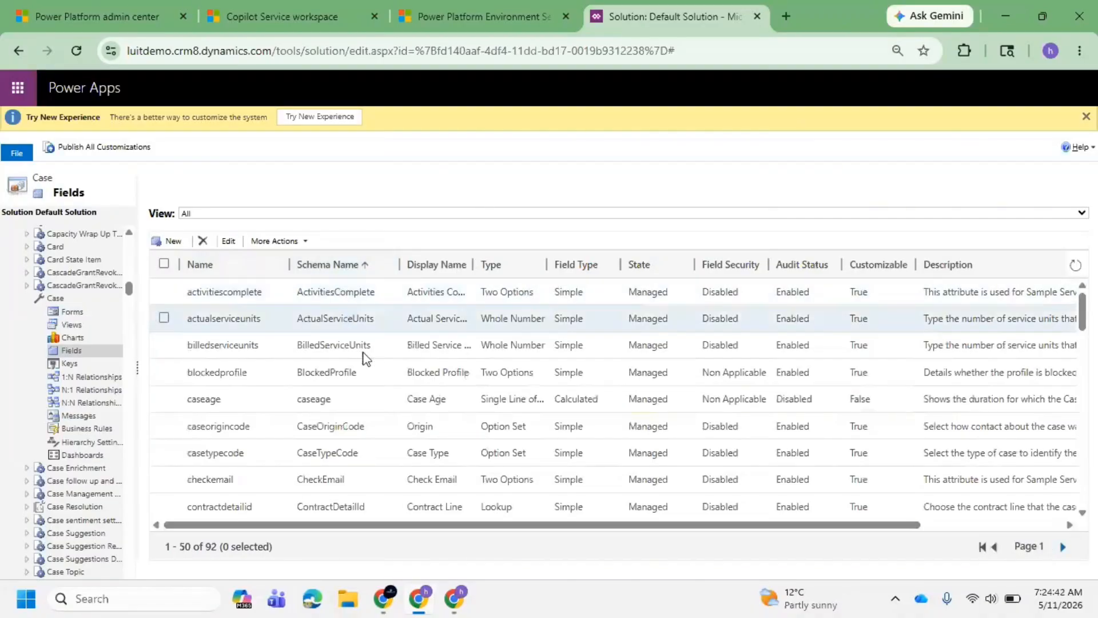
scroll(377, 394, down, 4)
scroll(382, 403, down, 10)
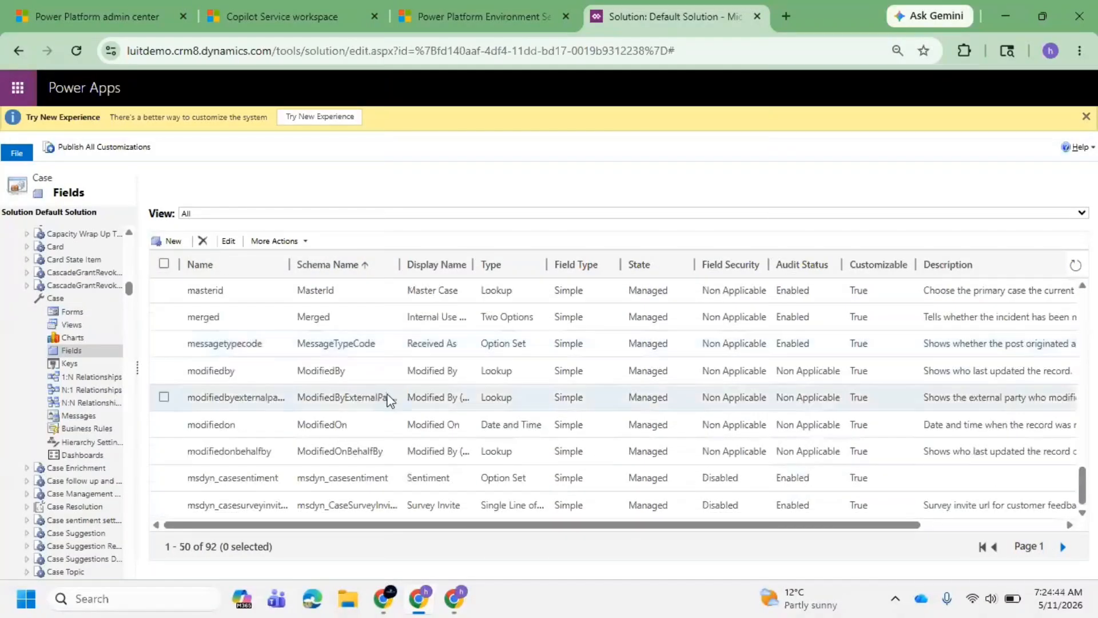
scroll(368, 435, up, 15)
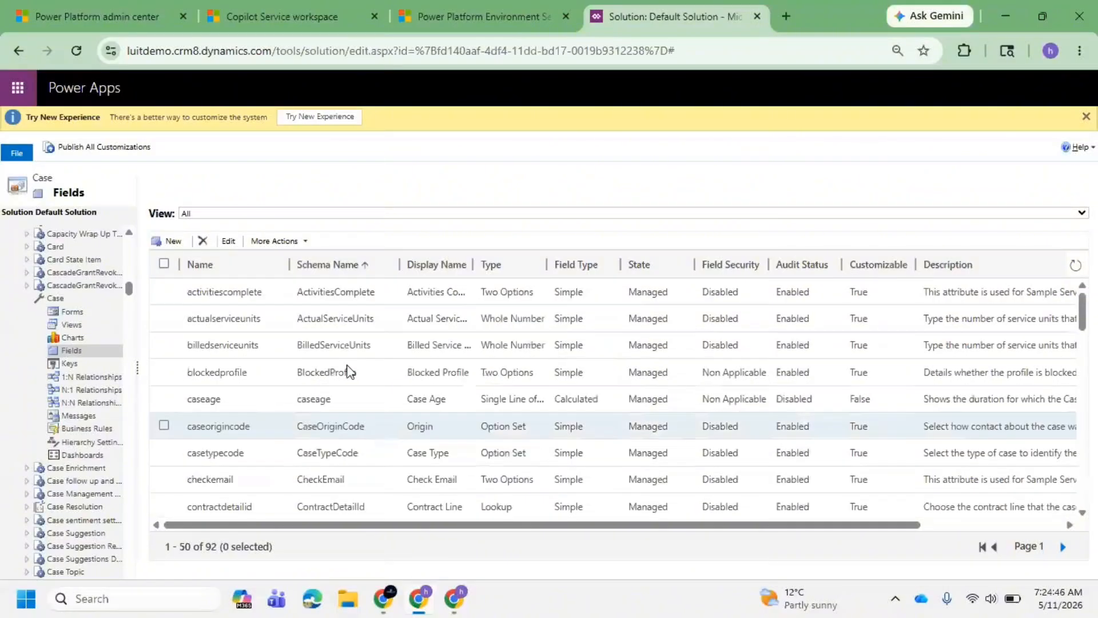
click(406, 60)
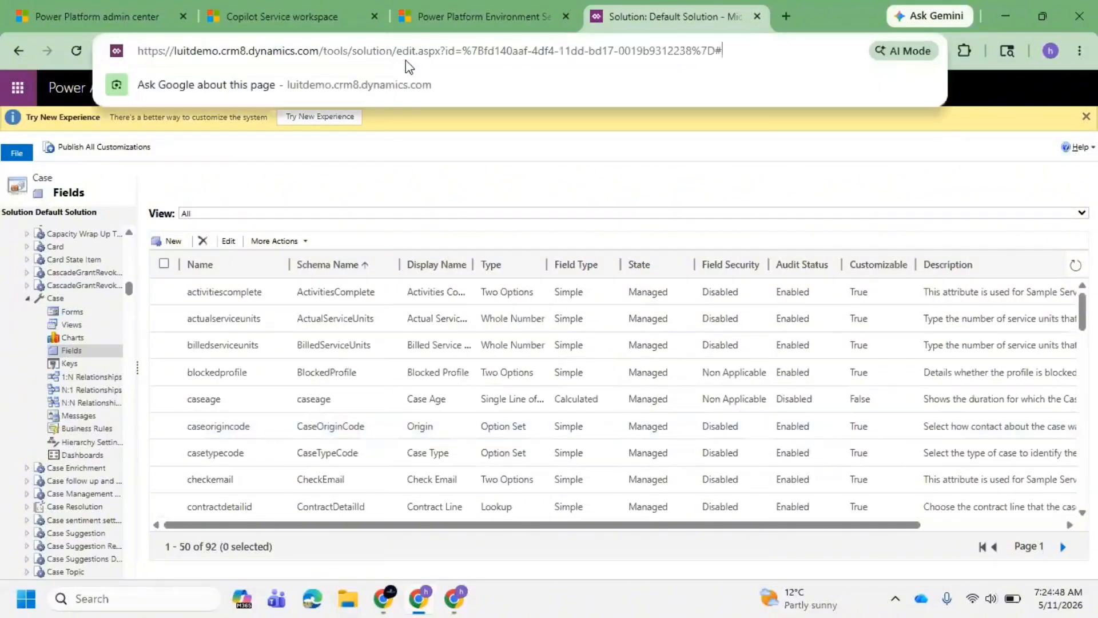
key(Escape)
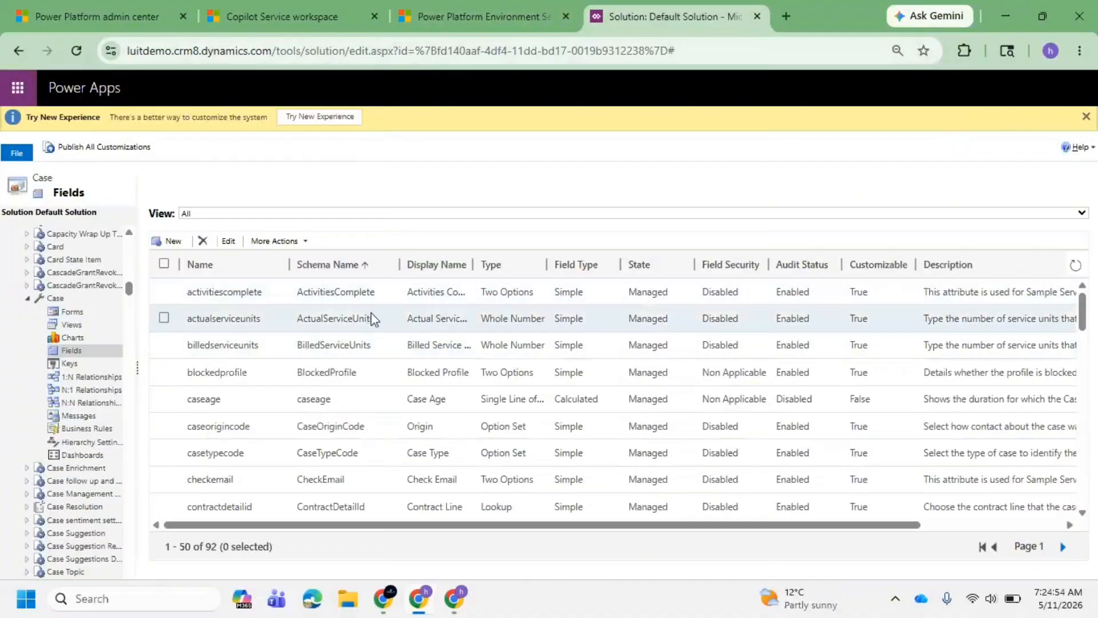
scroll(392, 362, down, 10)
scroll(393, 383, down, 8)
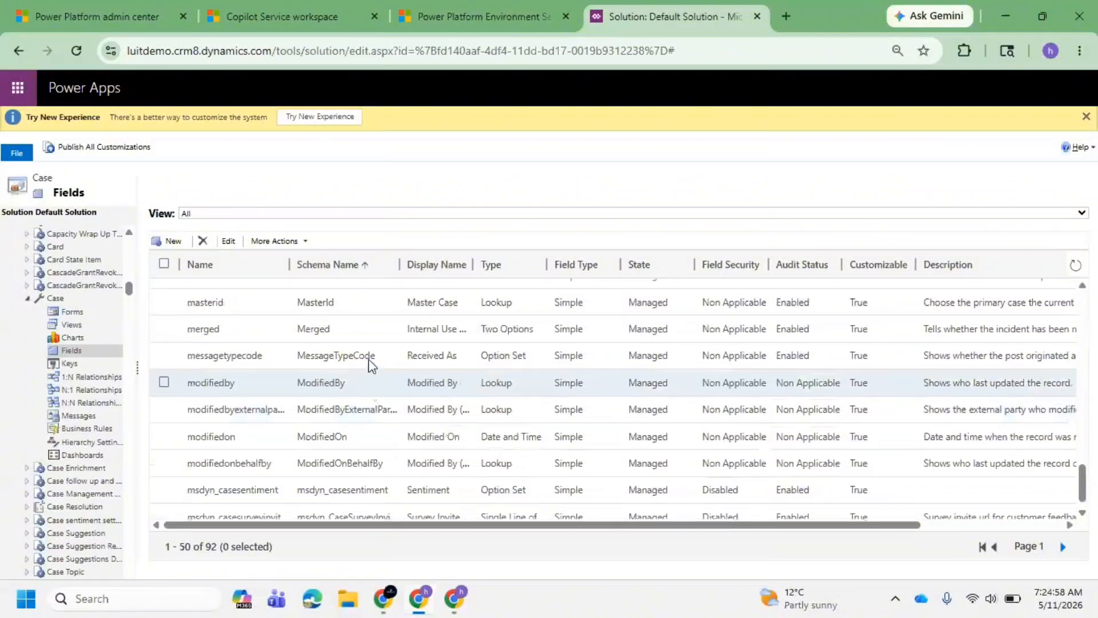
scroll(369, 358, up, 5)
Reopen the Default Solution through Customize the system in the environment settings and close its old browser tab.
click(440, 8)
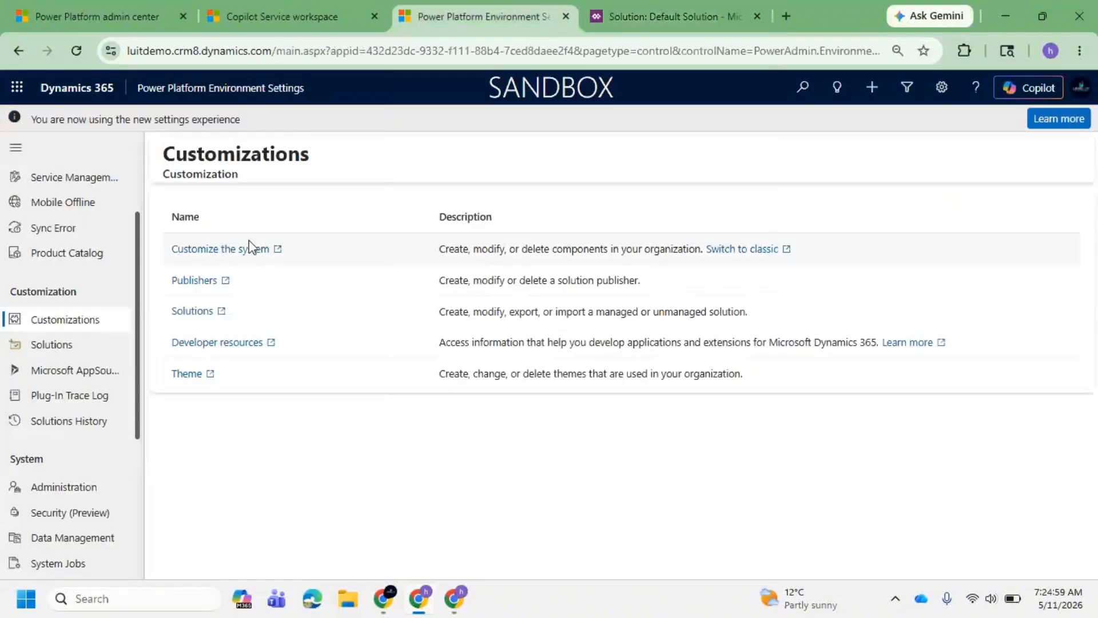
click(221, 256)
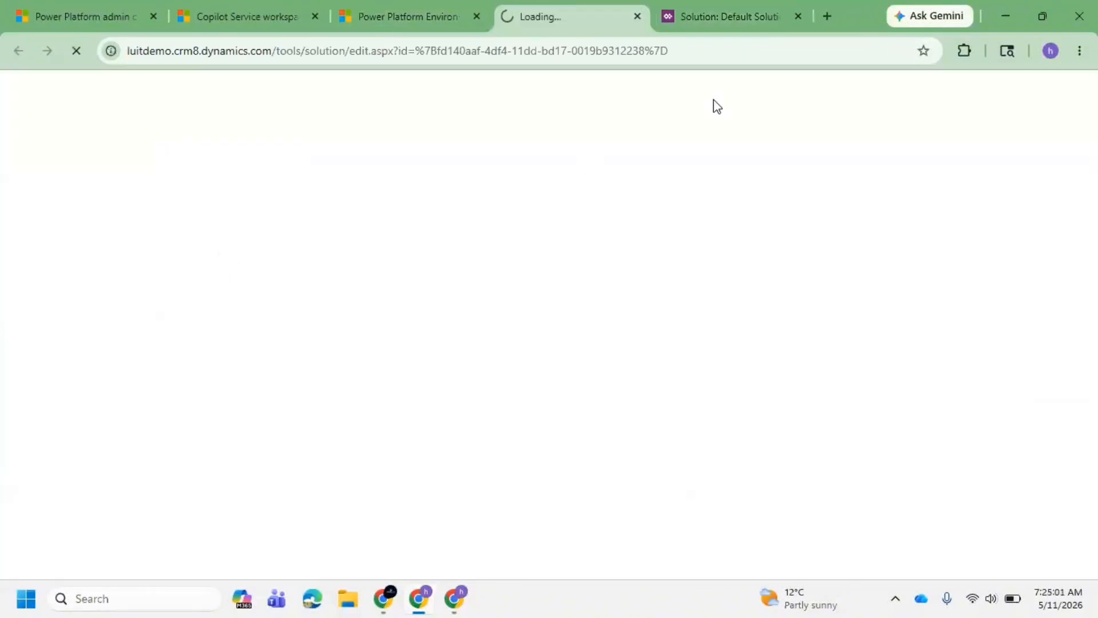
click(797, 17)
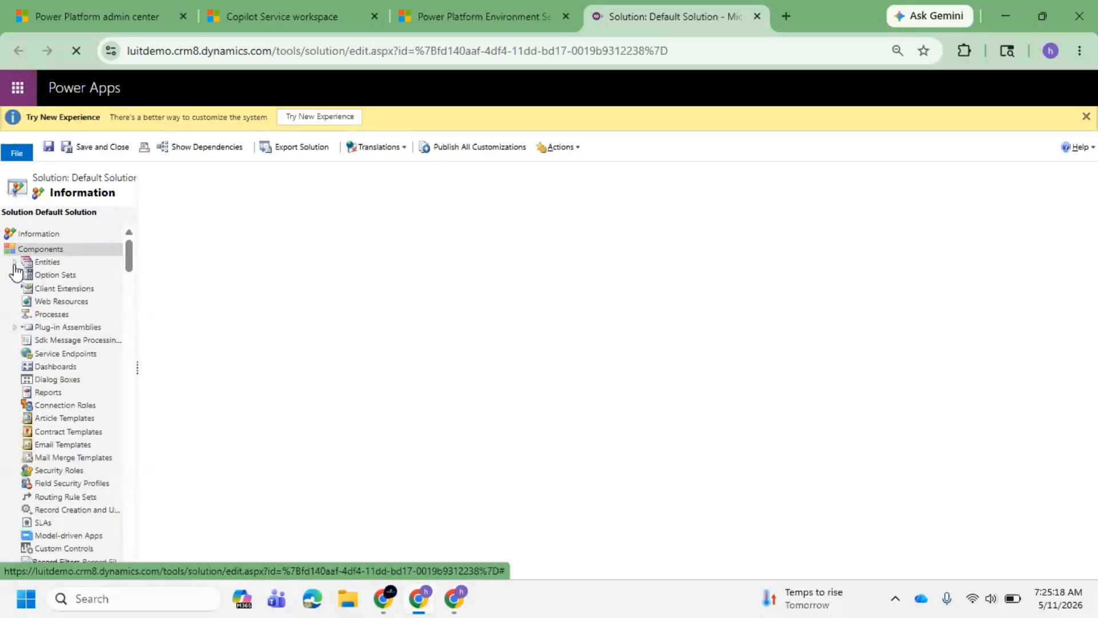
Expand the Case entity in the reopened Default Solution and show its fields.
click(15, 263)
scroll(57, 309, down, 10)
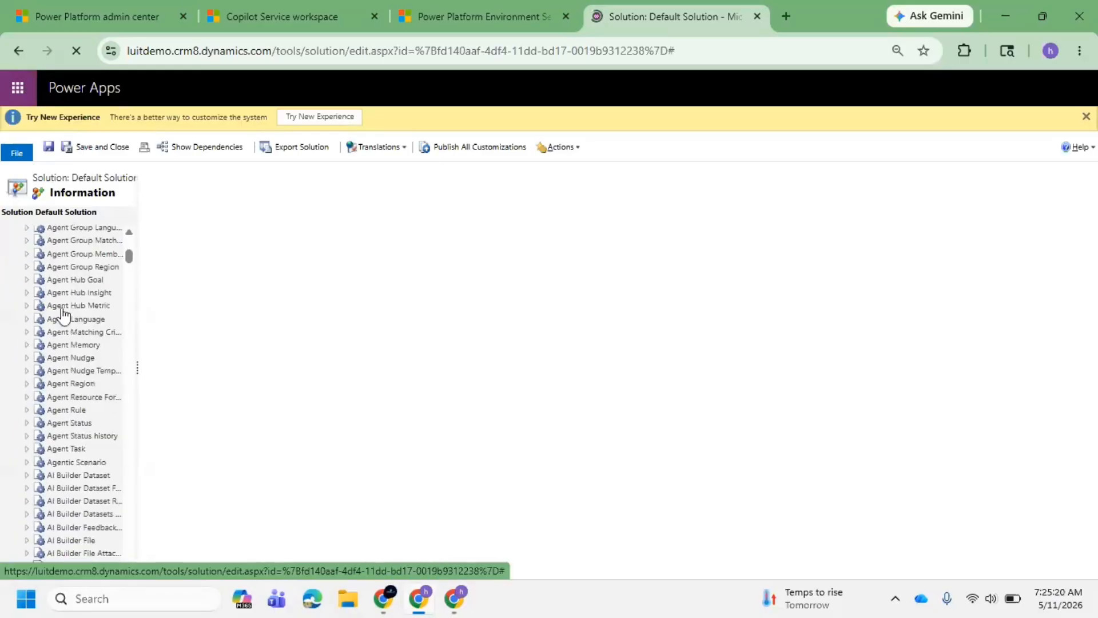
scroll(63, 320, down, 15)
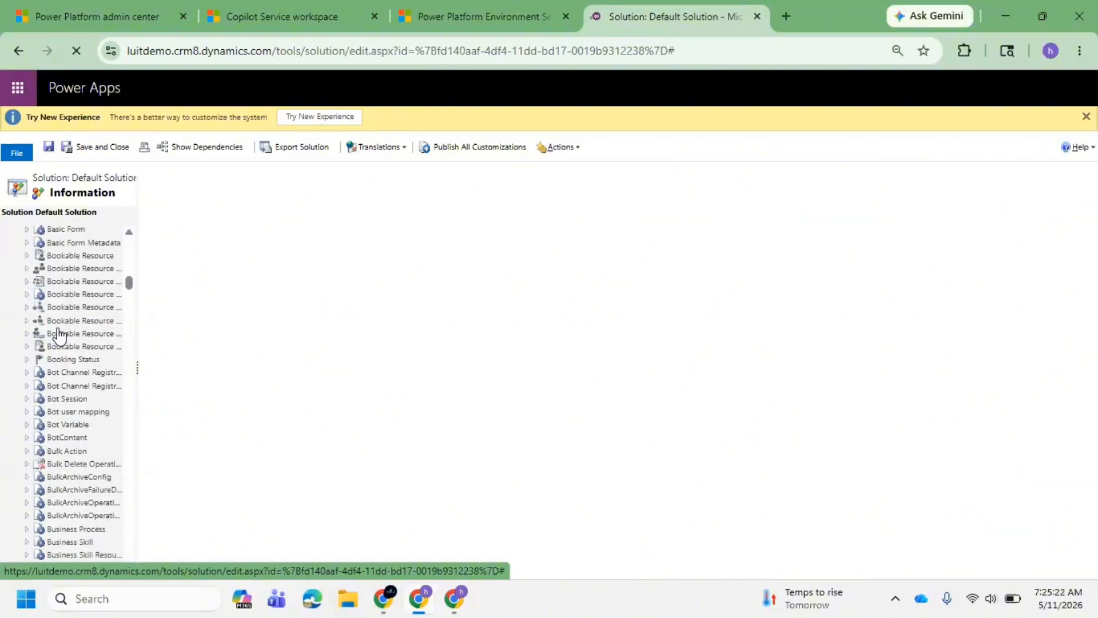
scroll(59, 334, down, 5)
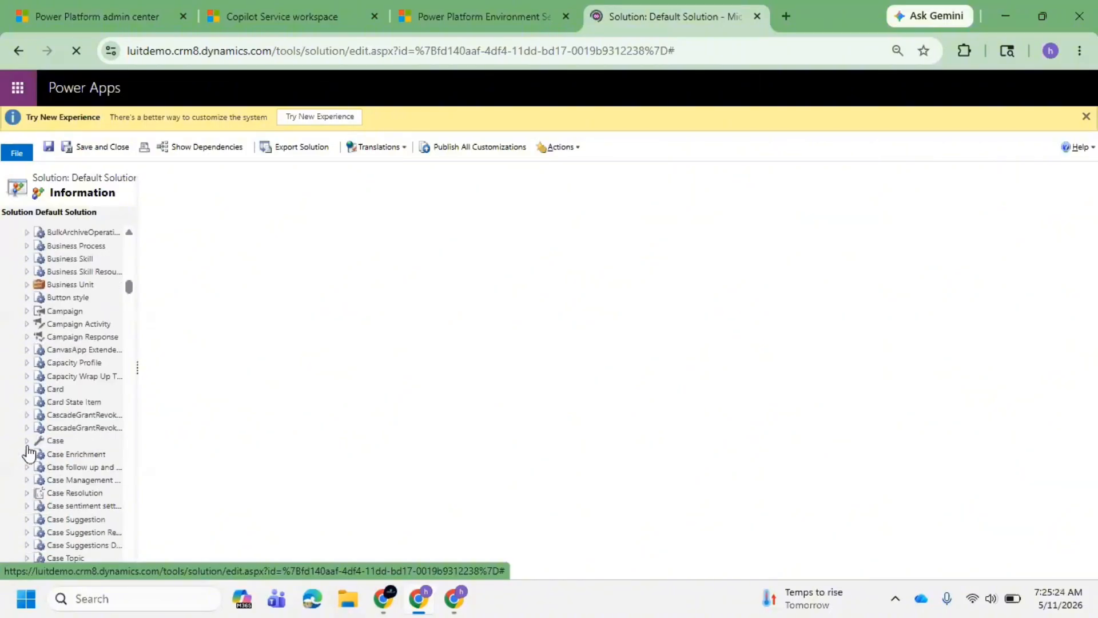
click(27, 441)
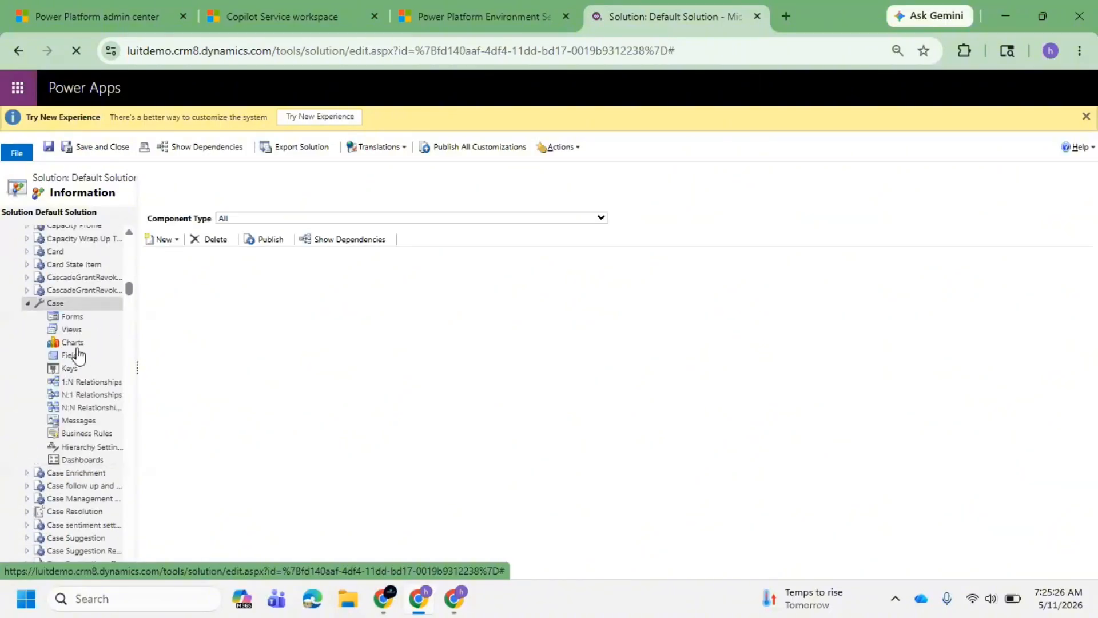
click(76, 354)
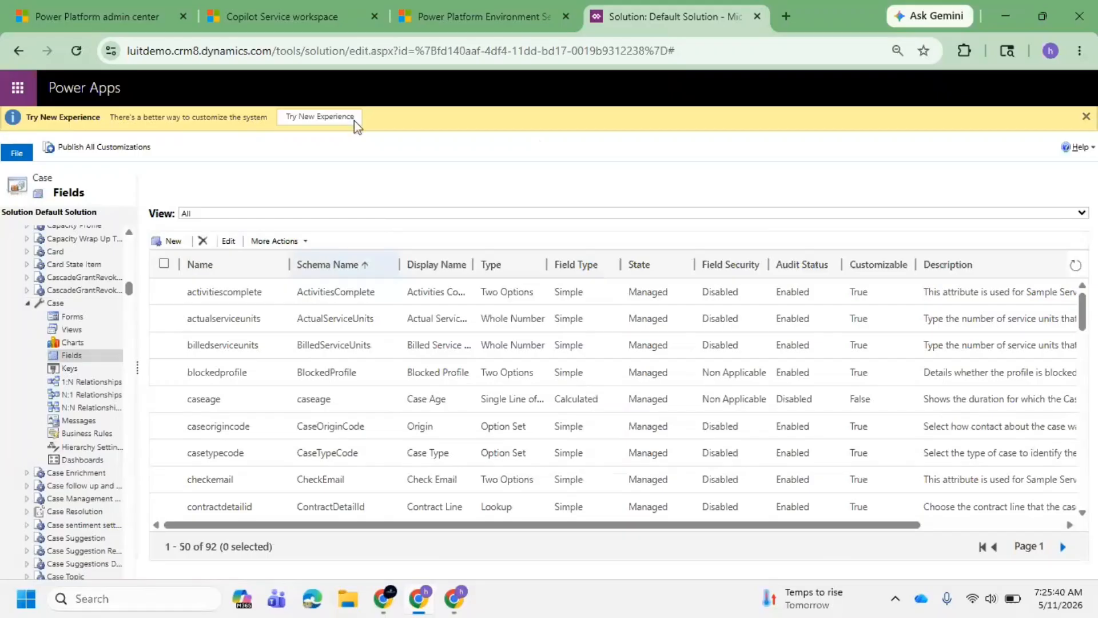
Sort the Case fields by descending schema name, find new_EndCustomerLocation, and widen the Schema Name column to show it fully.
click(319, 265)
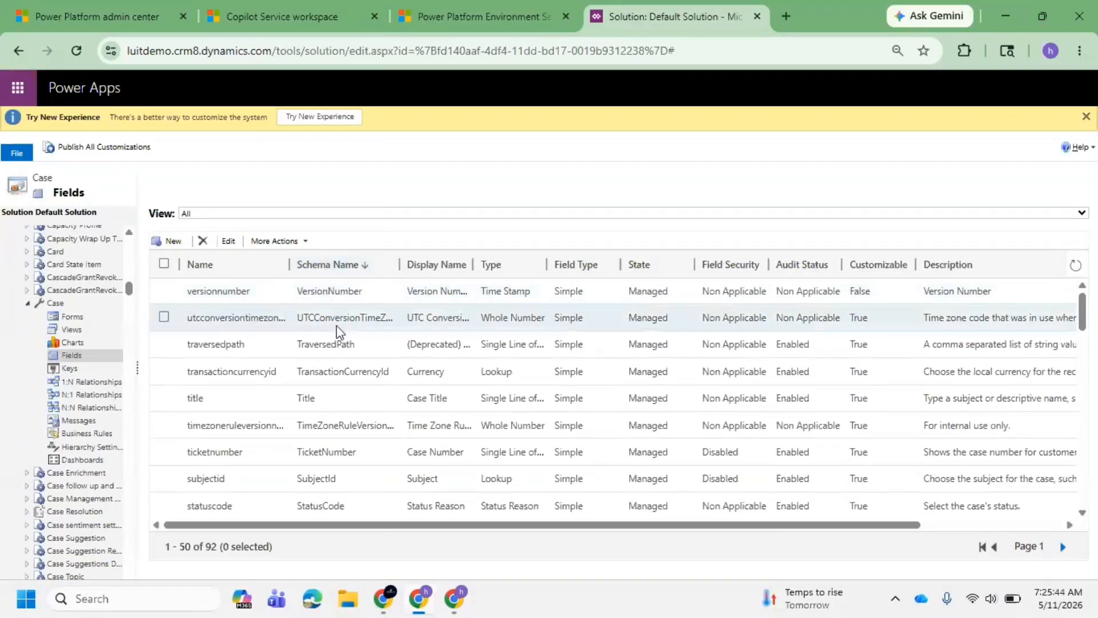
scroll(343, 343, down, 10)
scroll(345, 354, down, 5)
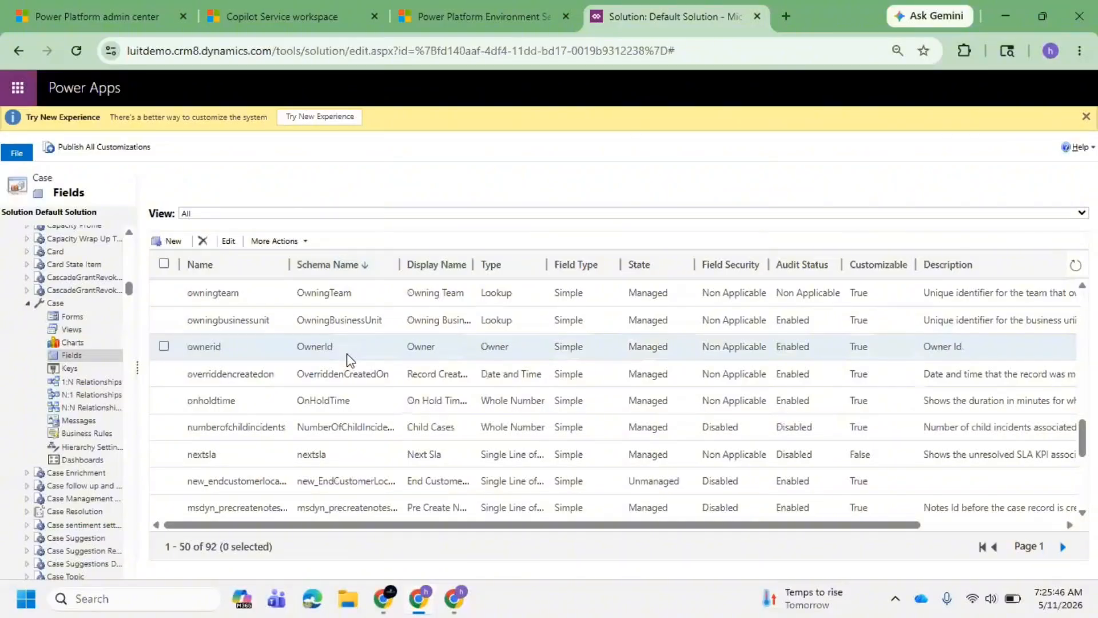
scroll(347, 360, down, 4)
scroll(349, 366, up, 2)
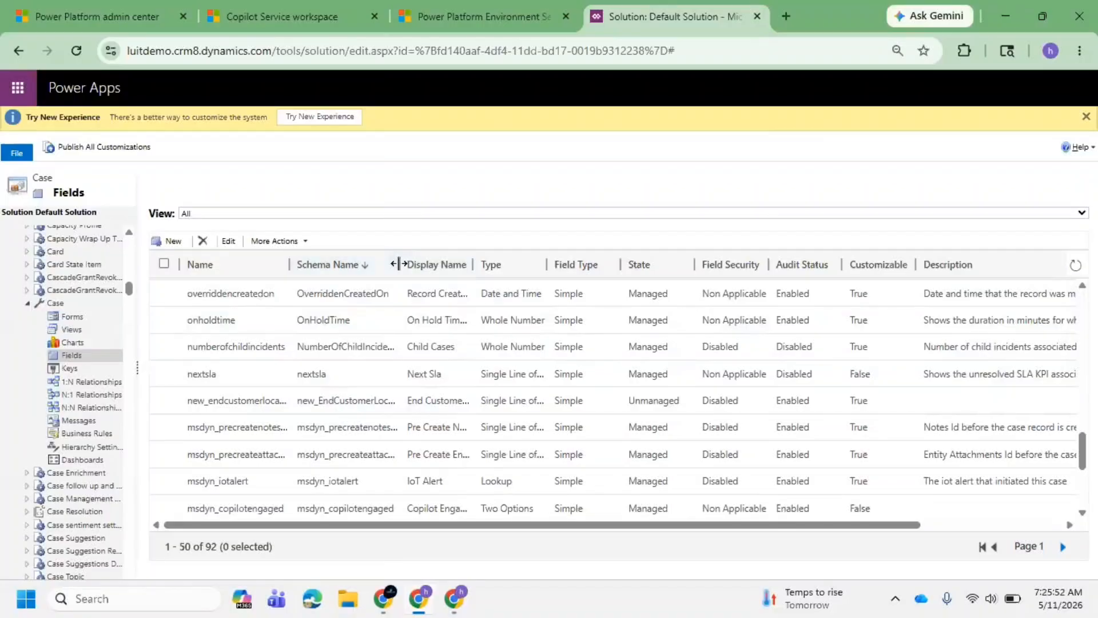
drag(399, 263, 515, 263)
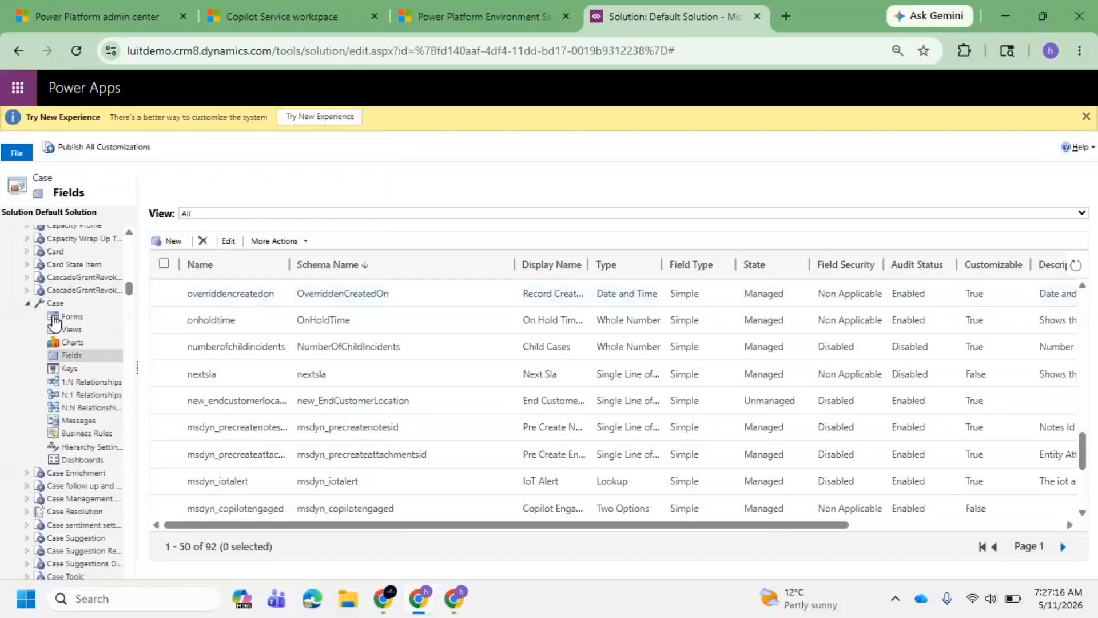
Open Solutions from the environment's Customizations page, highlight its make.powerapps.com base address, and return to Customizations.
click(473, 26)
click(610, 21)
click(473, 18)
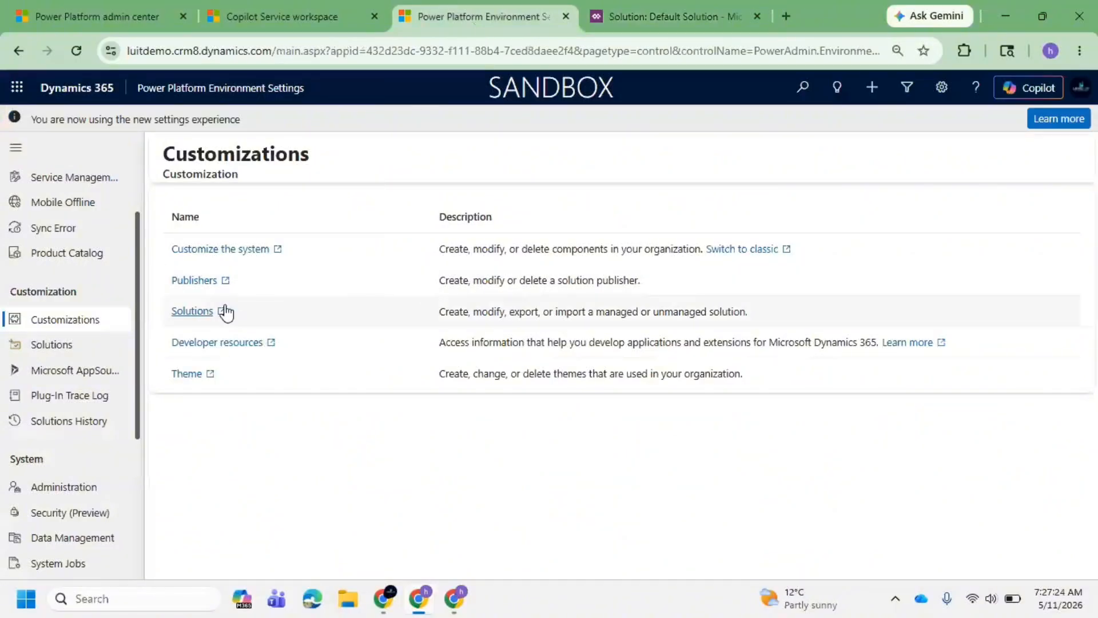
click(203, 313)
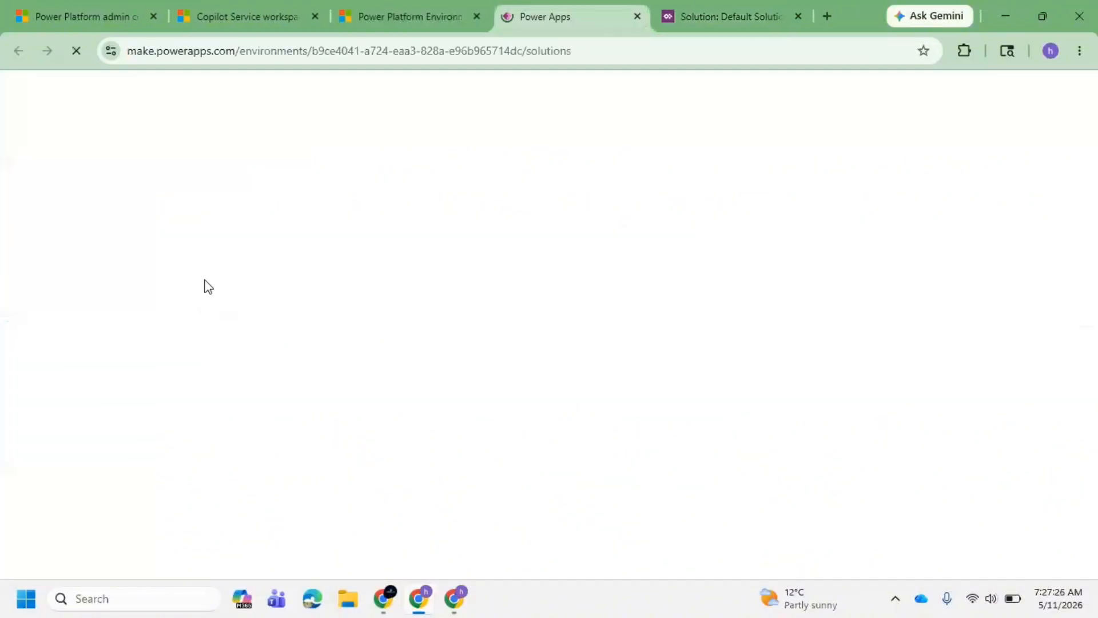
drag(240, 51, 127, 53)
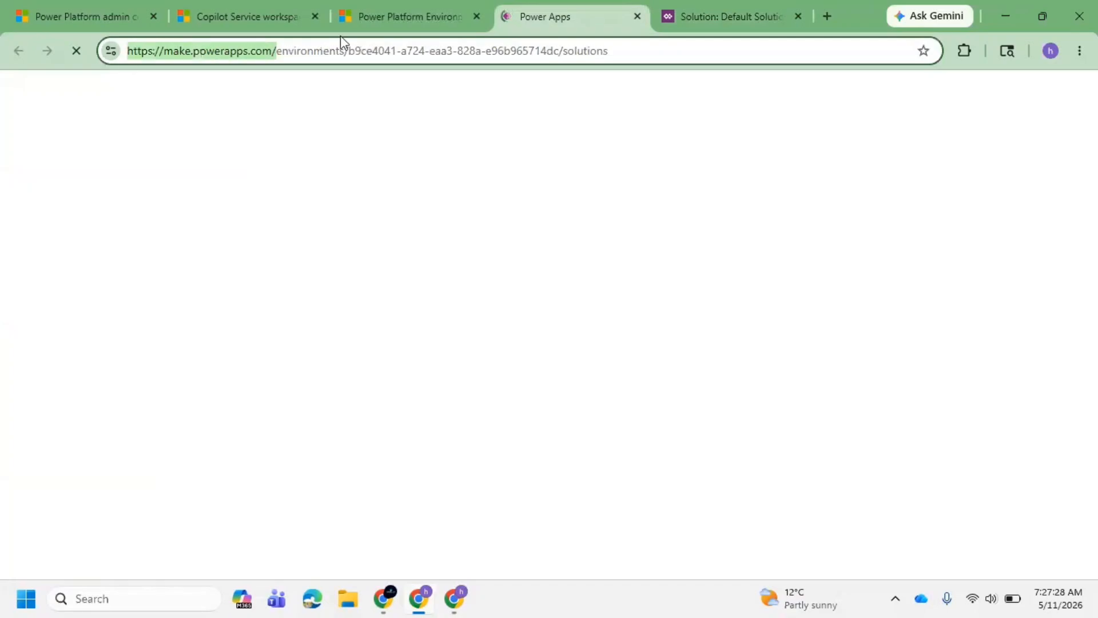
click(372, 15)
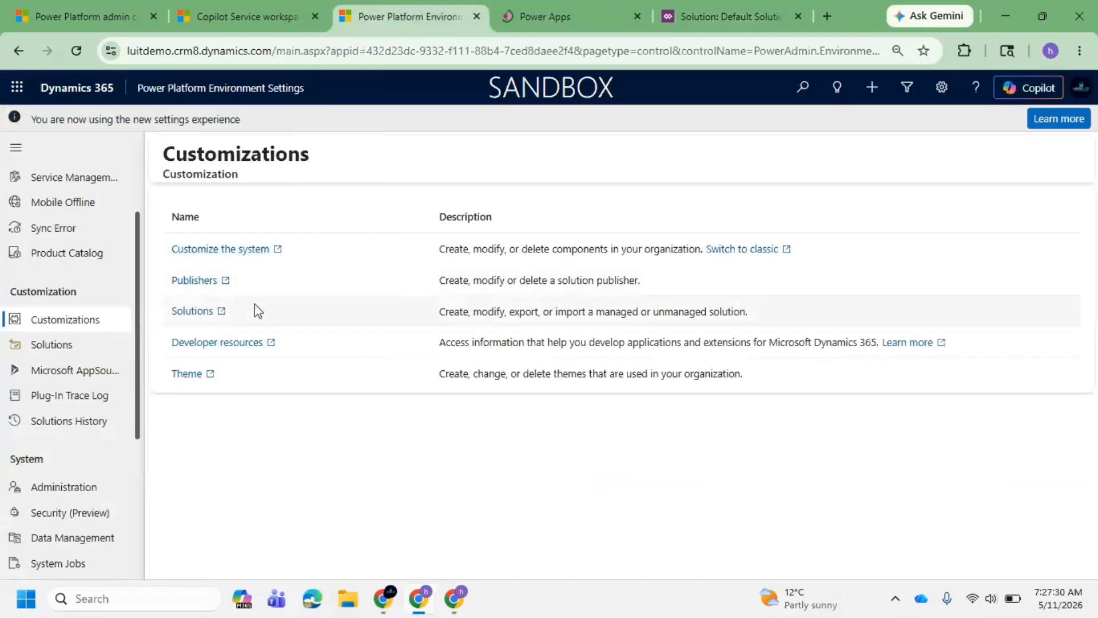
Check the Solutions page, open the Default Solution in the new experience, and return to the environment's Customizations page.
click(550, 25)
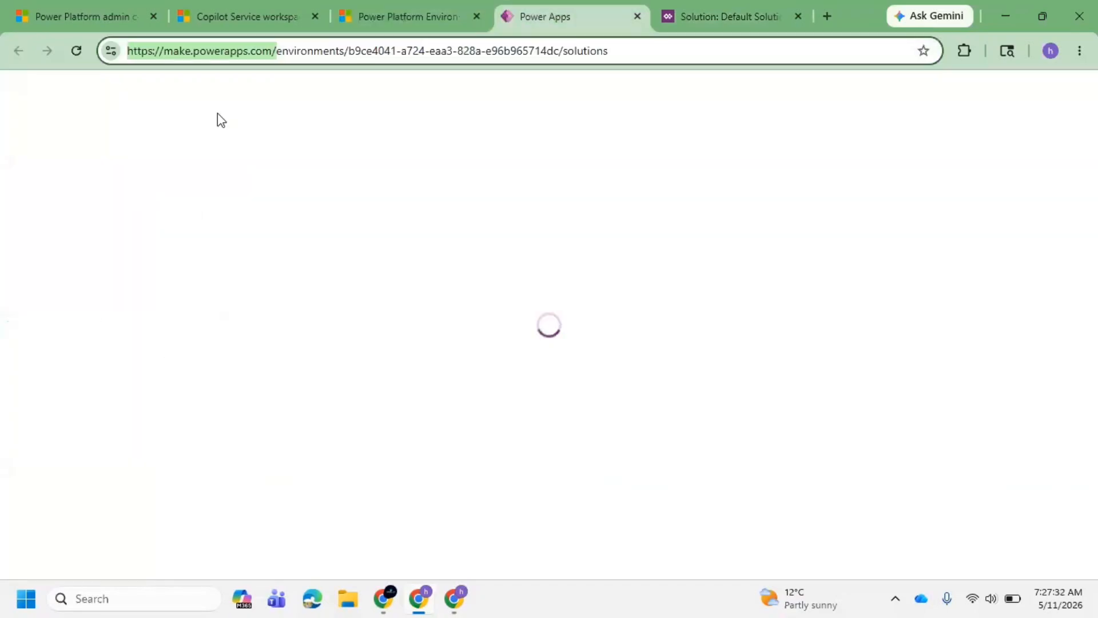
click(272, 51)
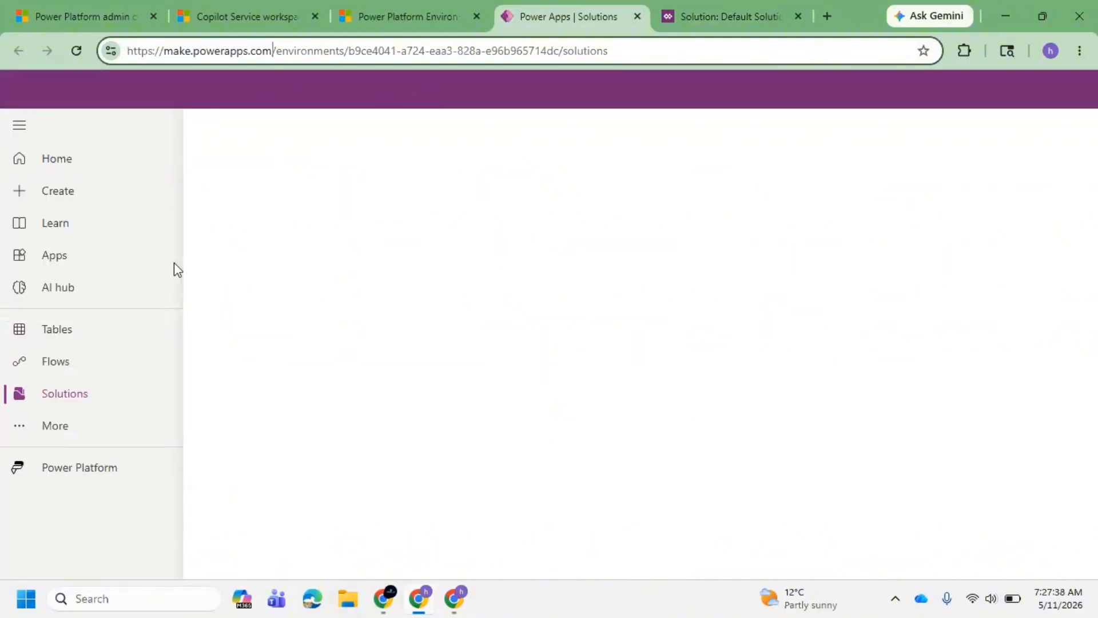
click(691, 16)
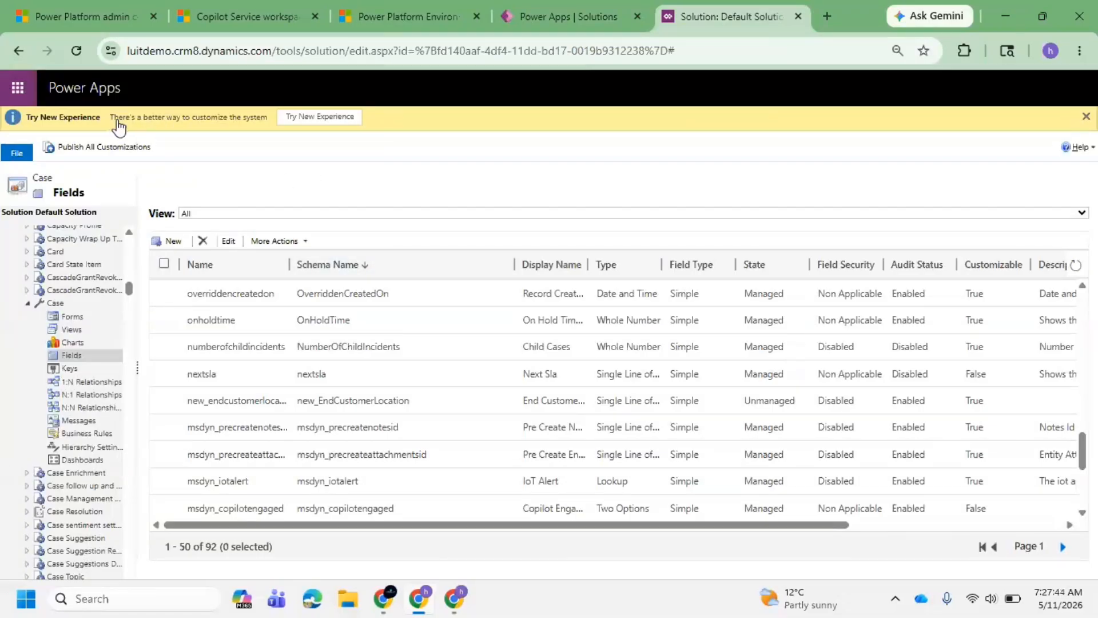
click(320, 119)
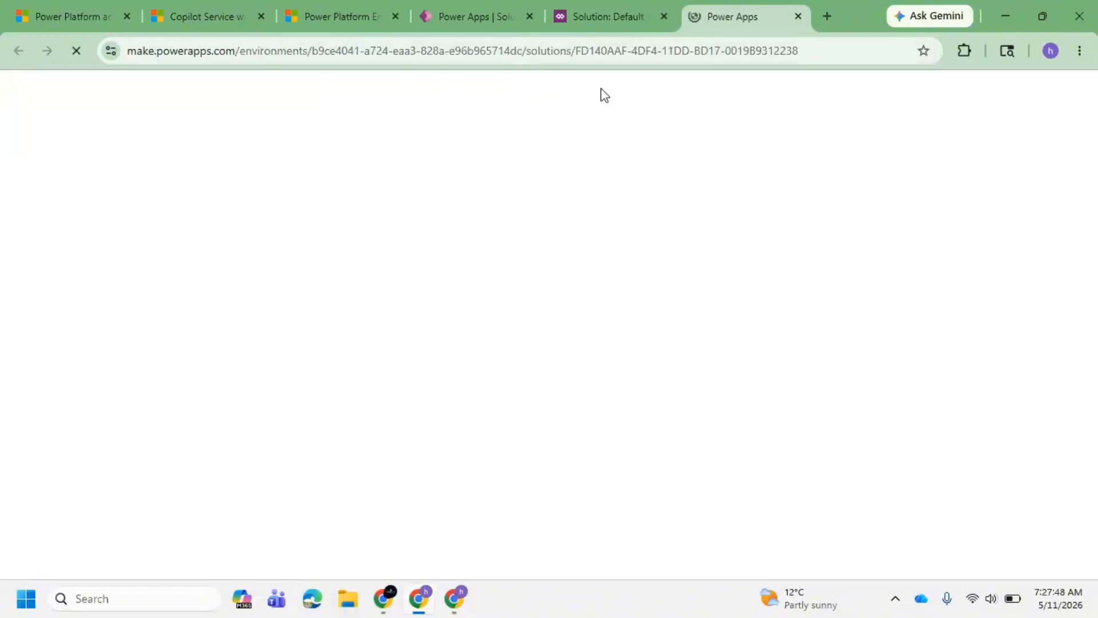
click(596, 29)
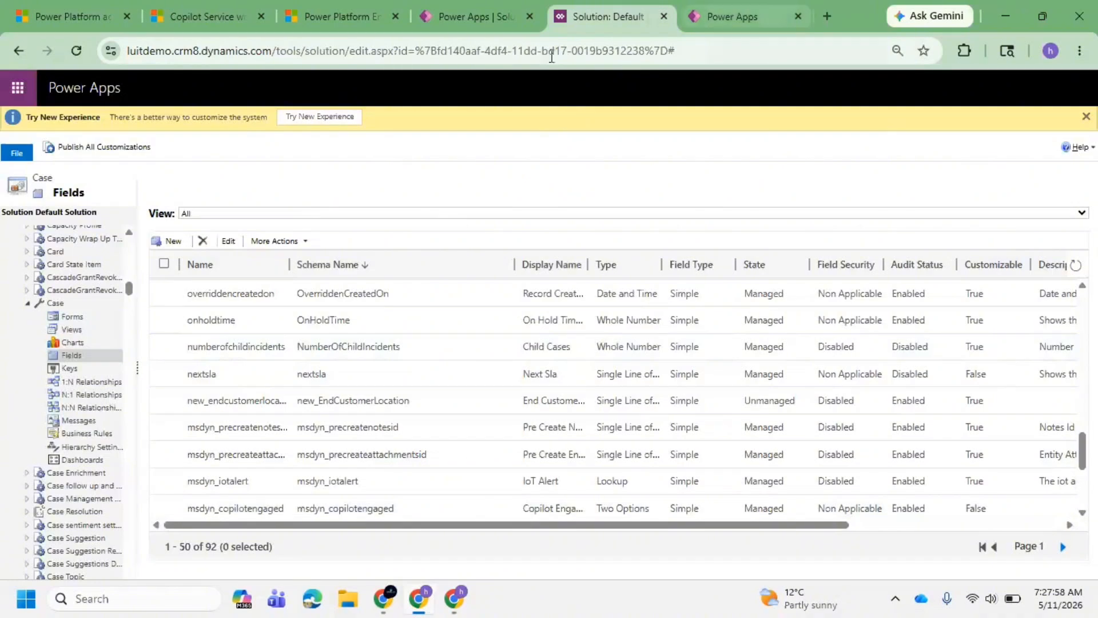
click(477, 16)
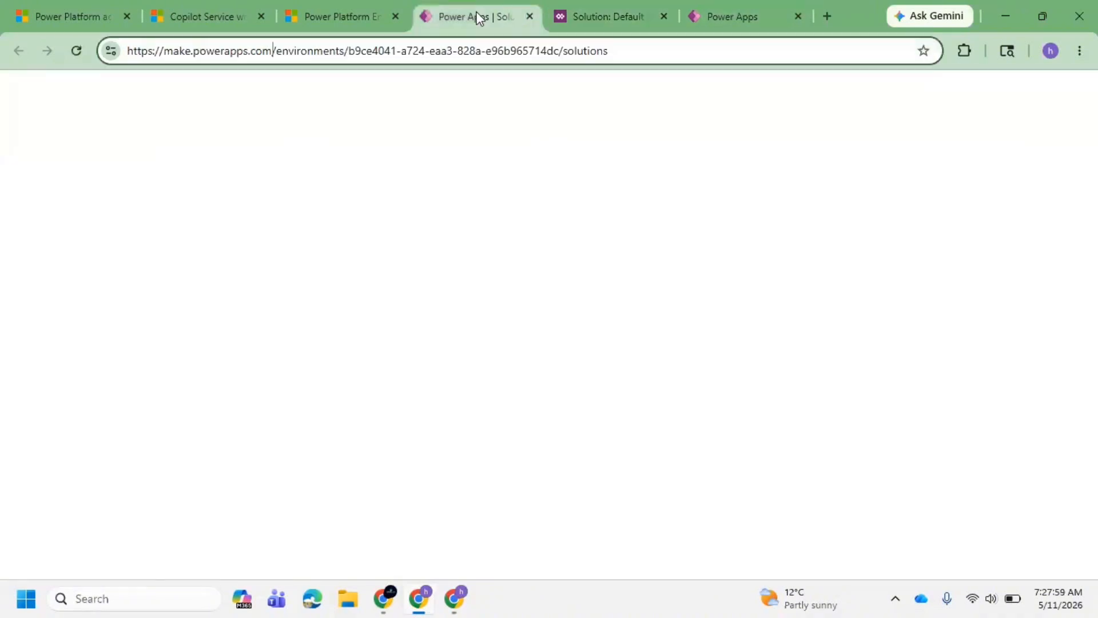
click(331, 18)
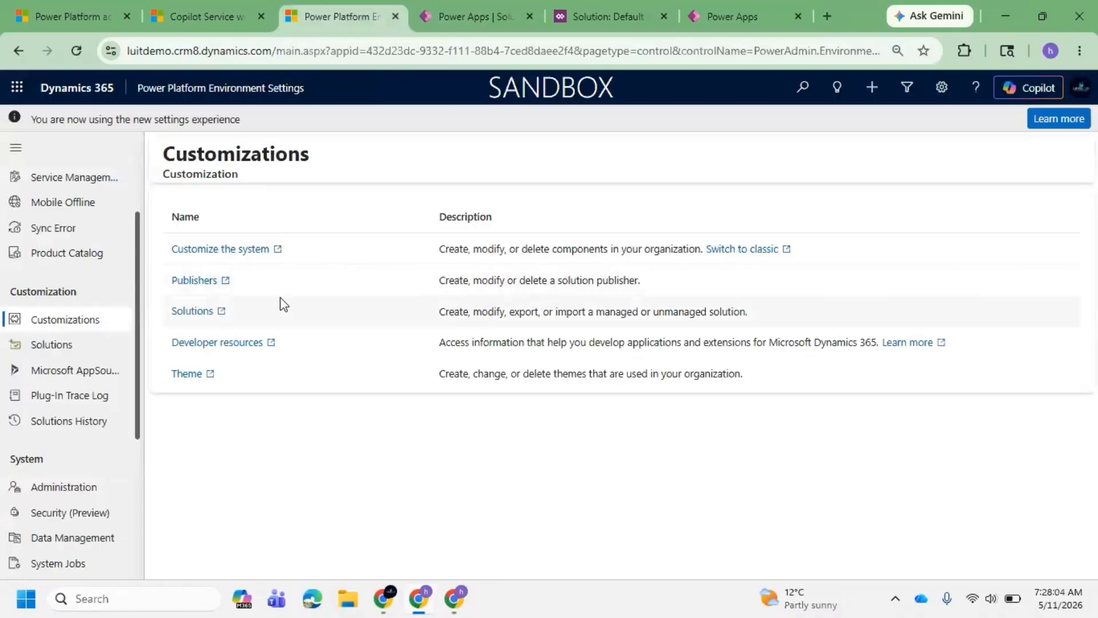
Open Publishers from Customizations and start a new publisher with display name and name LUIT and description Demo sessions.
click(200, 280)
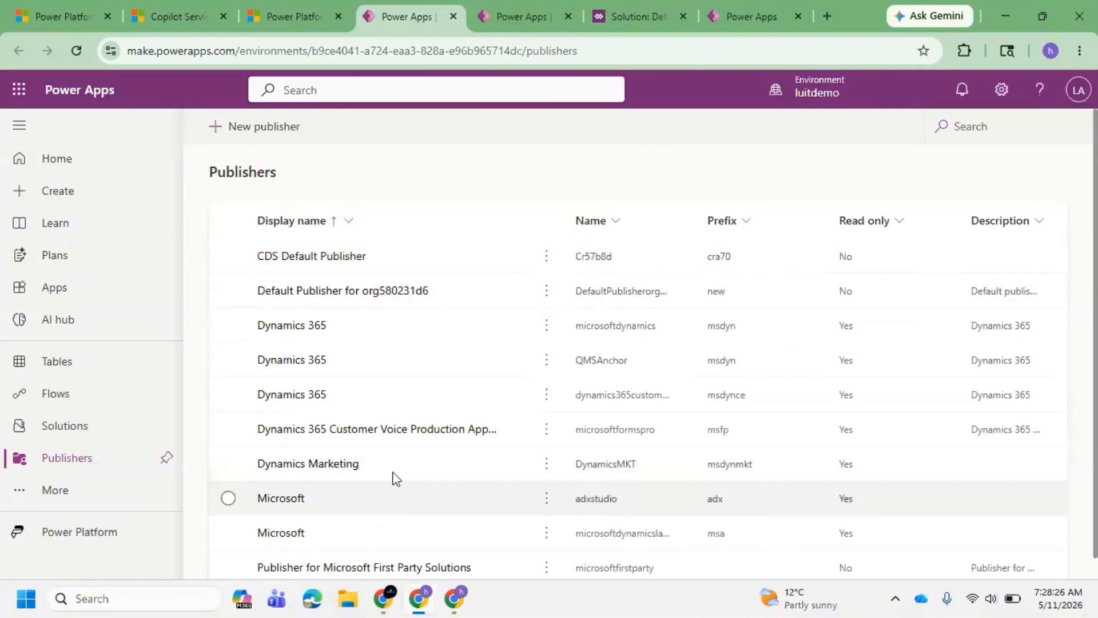
click(287, 133)
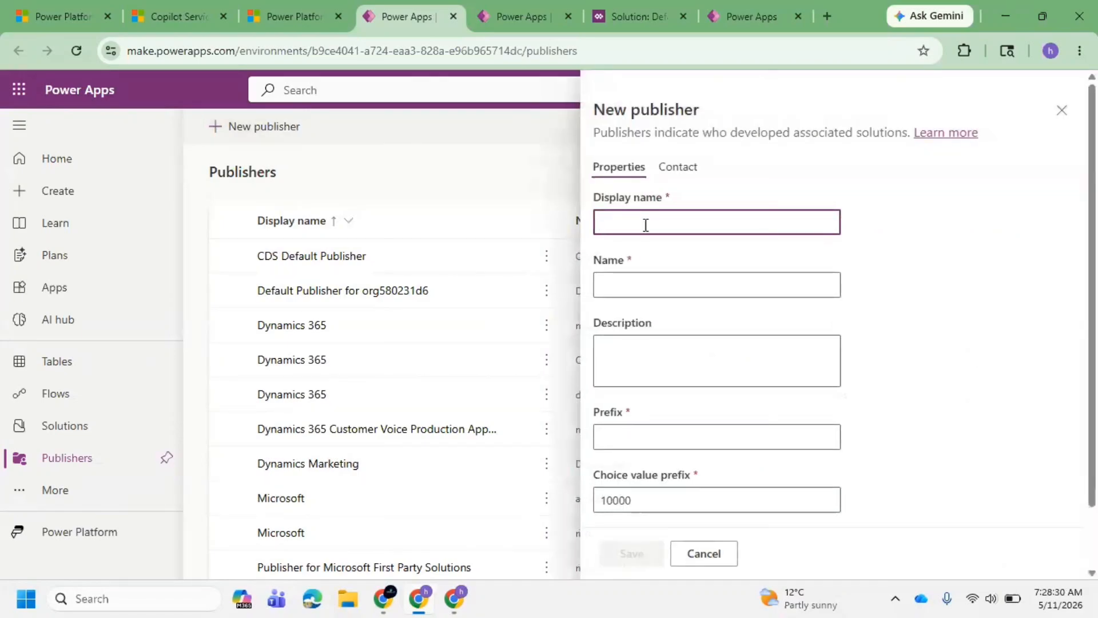
text(LUIT)
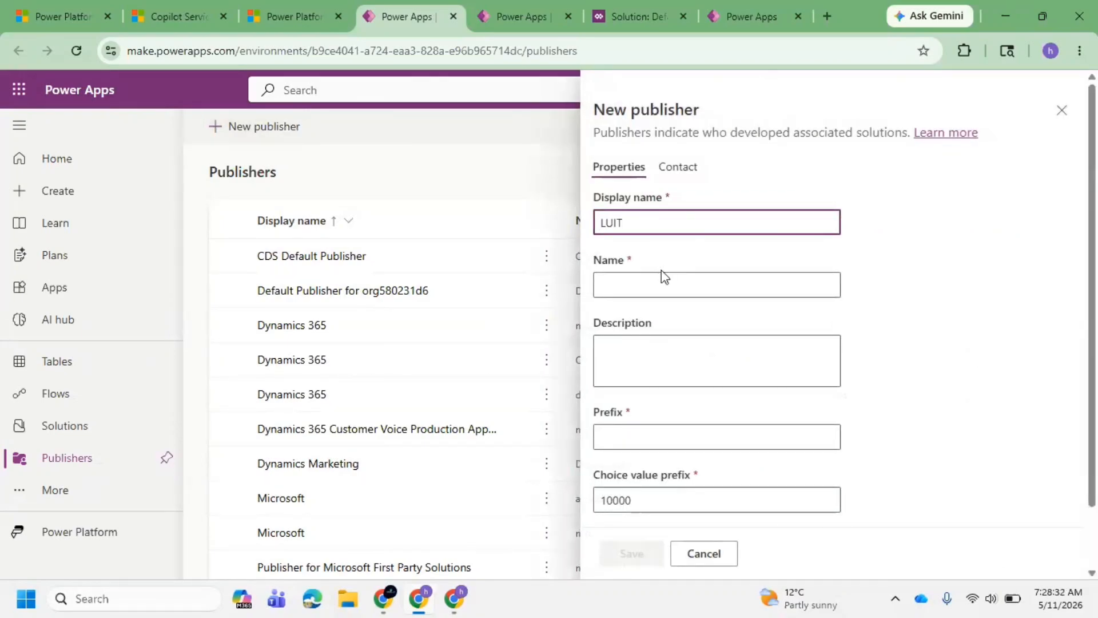
click(658, 292)
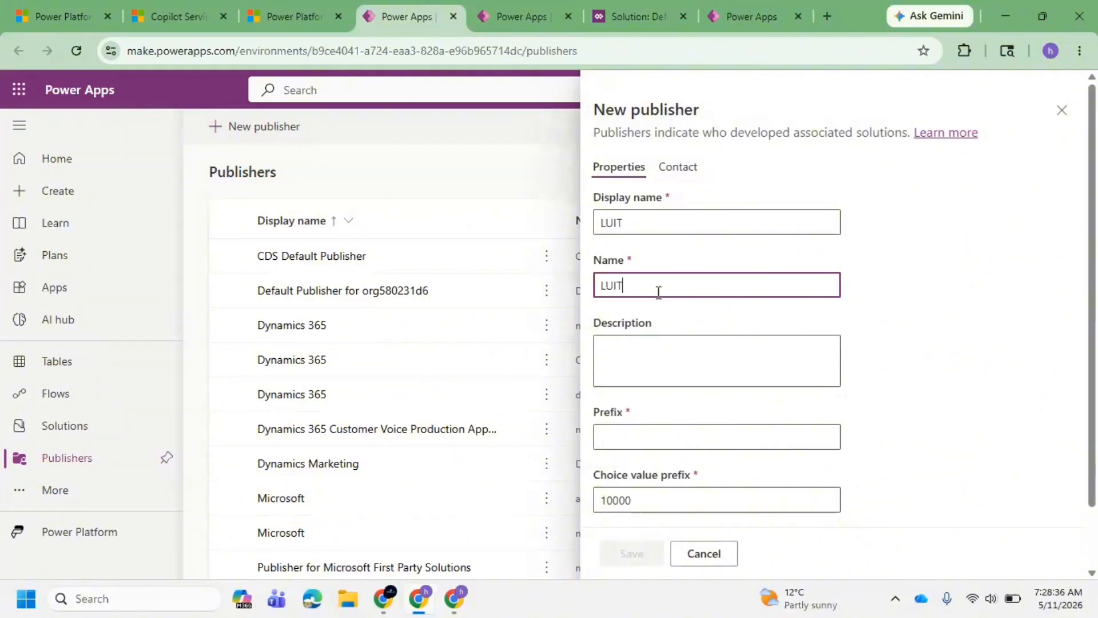
click(637, 370)
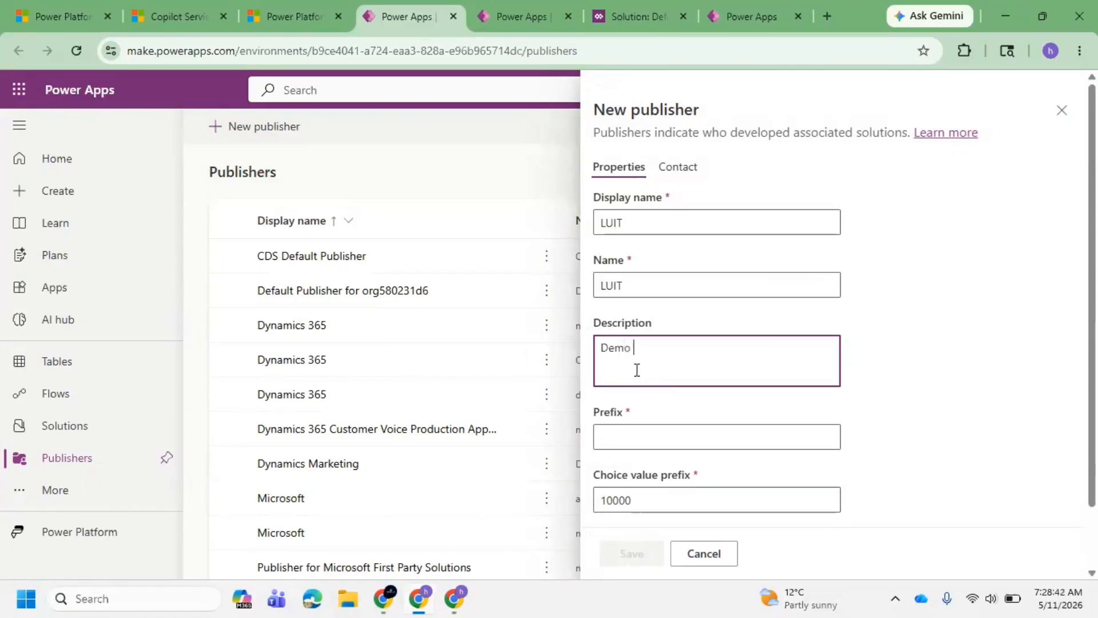
text(Demo P)
text(essions)
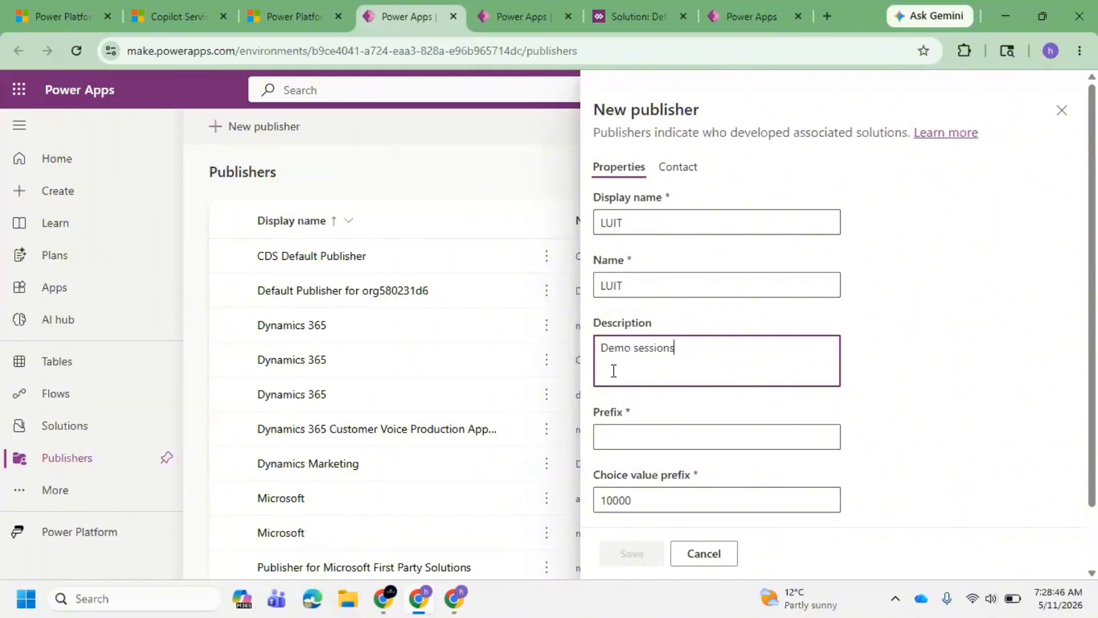
Review the Case fields' schema name prefixes in the Default Solution and set the new publisher's prefix to luit.
click(642, 432)
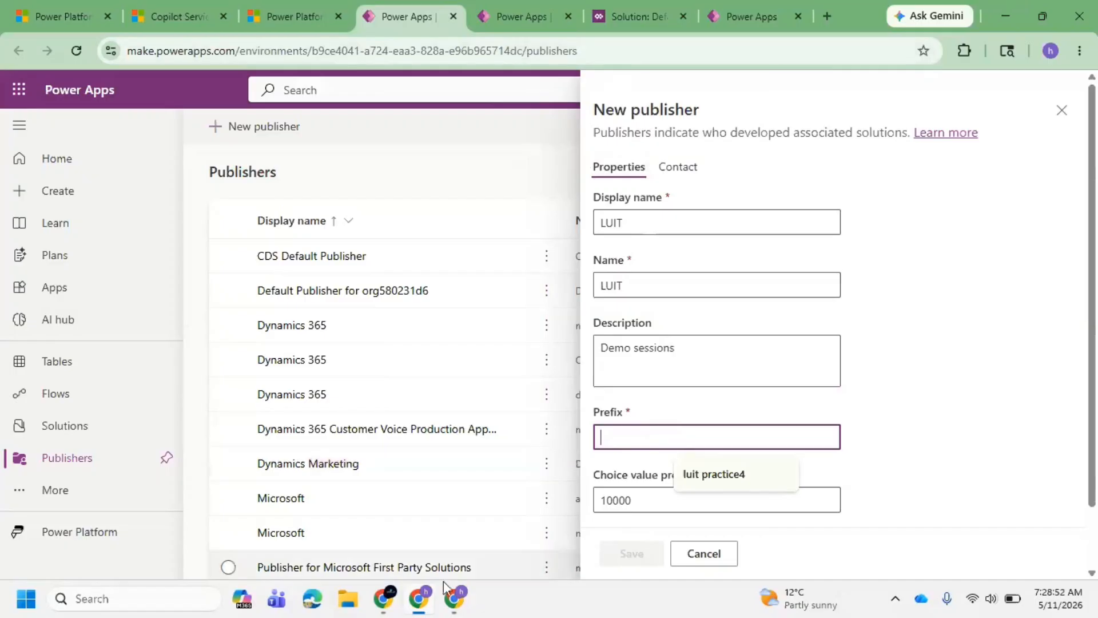
click(631, 16)
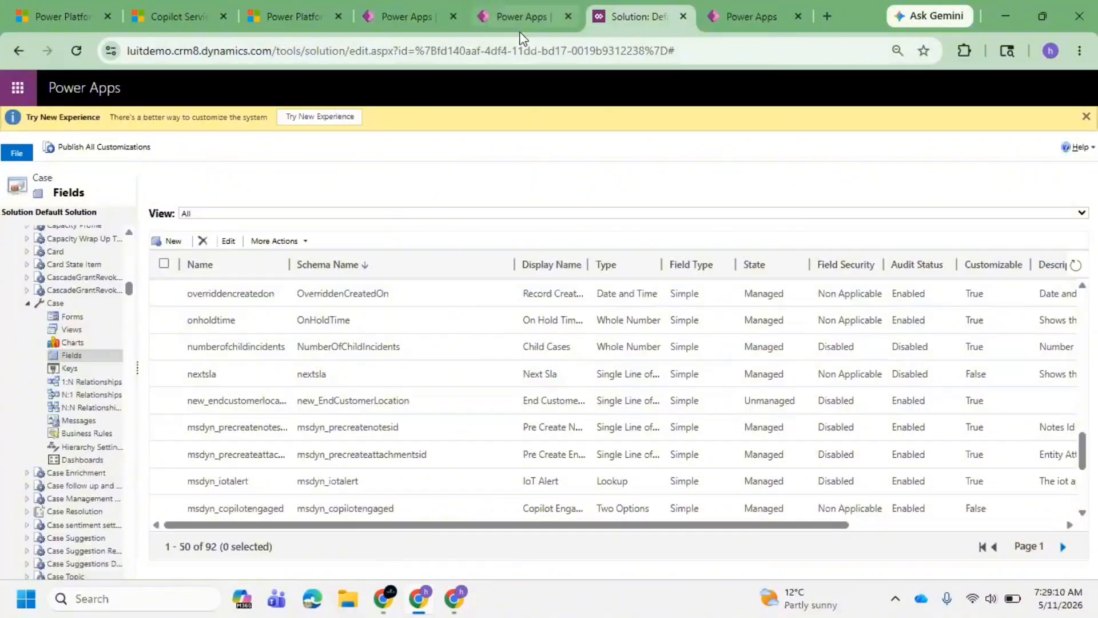
click(415, 17)
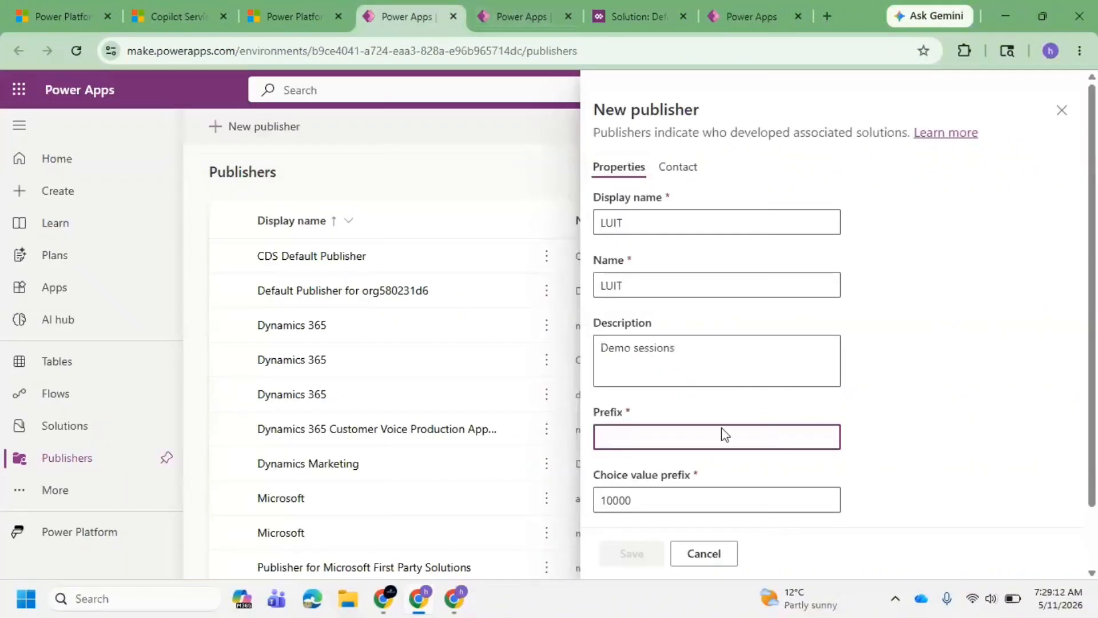
click(630, 435)
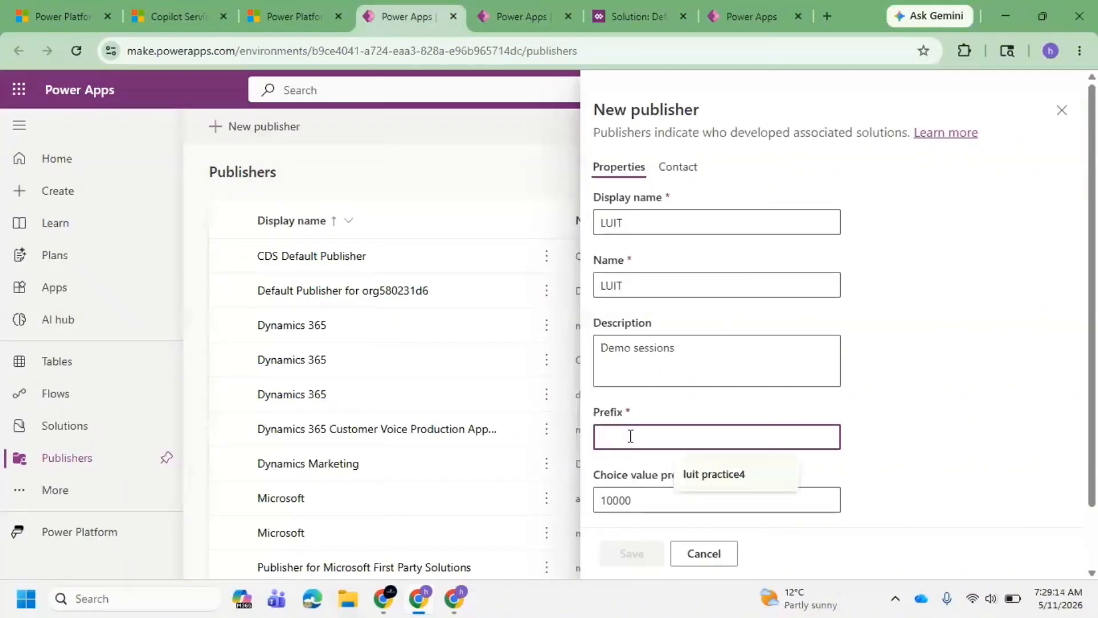
text(luit)
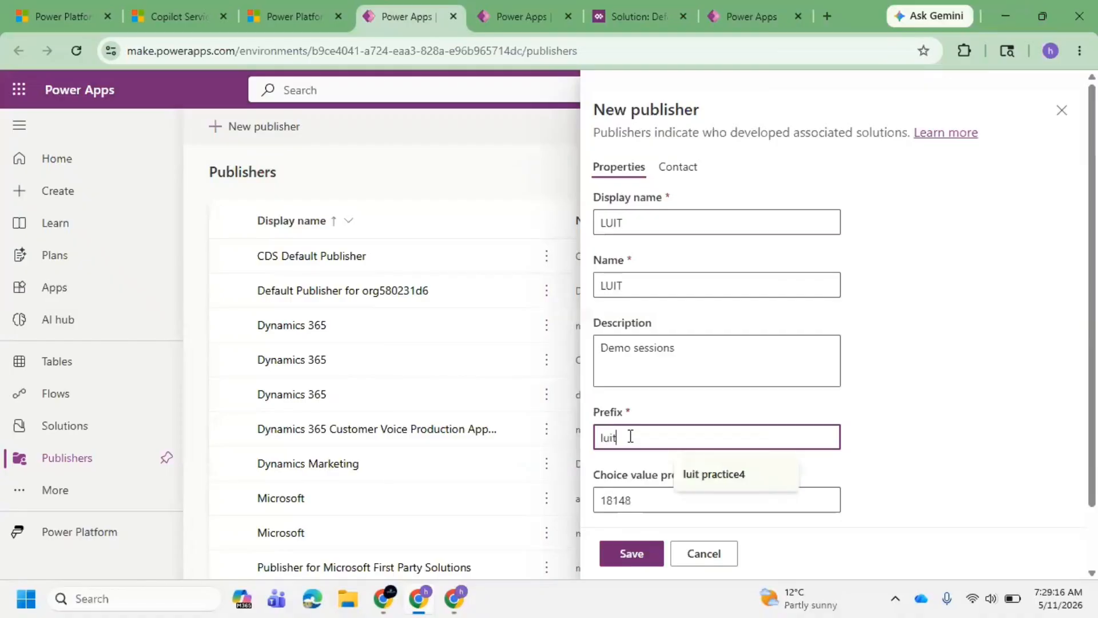
Set the new publisher's choice value prefix to 10000.
scroll(814, 375, down, 1)
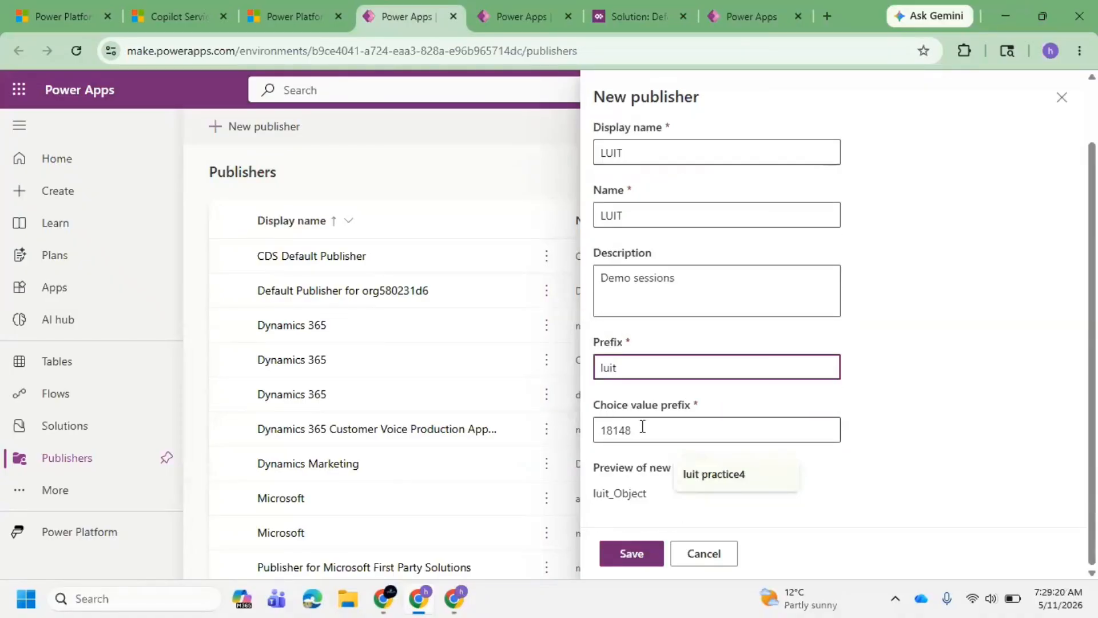
double_click(643, 424)
text(1)
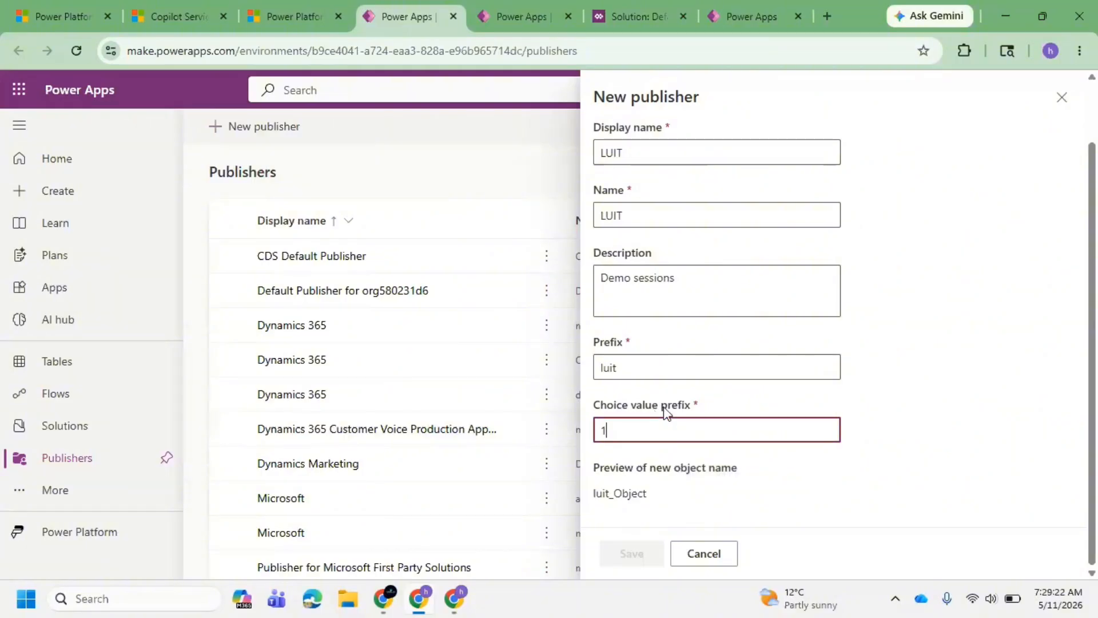
key(BackSpace)
text(0)
key(BackSpace)
text(1000)
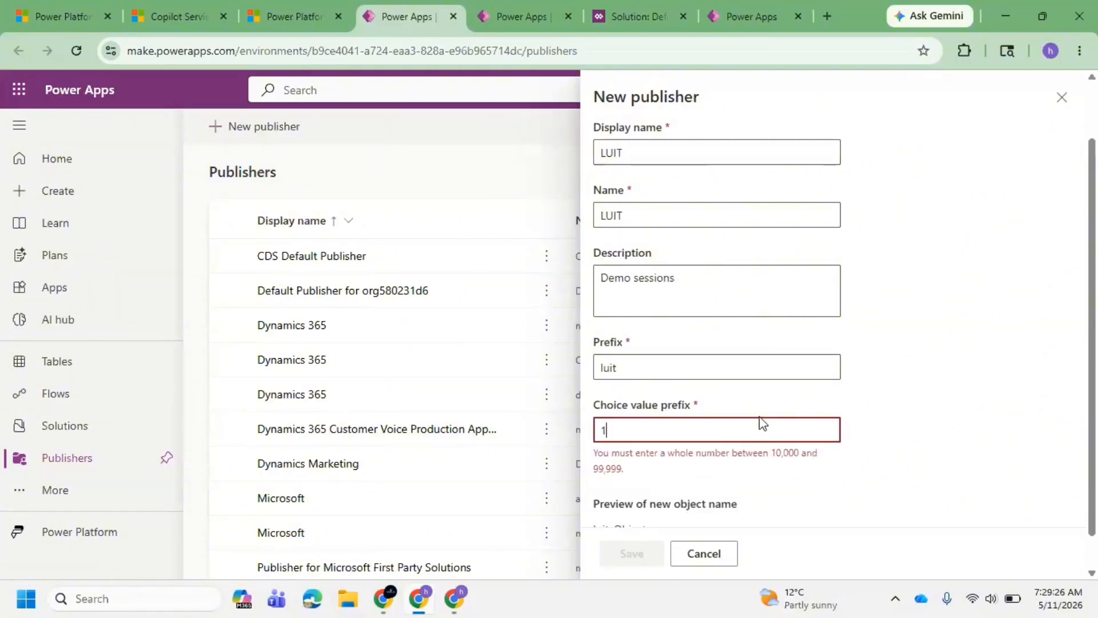
text(0)
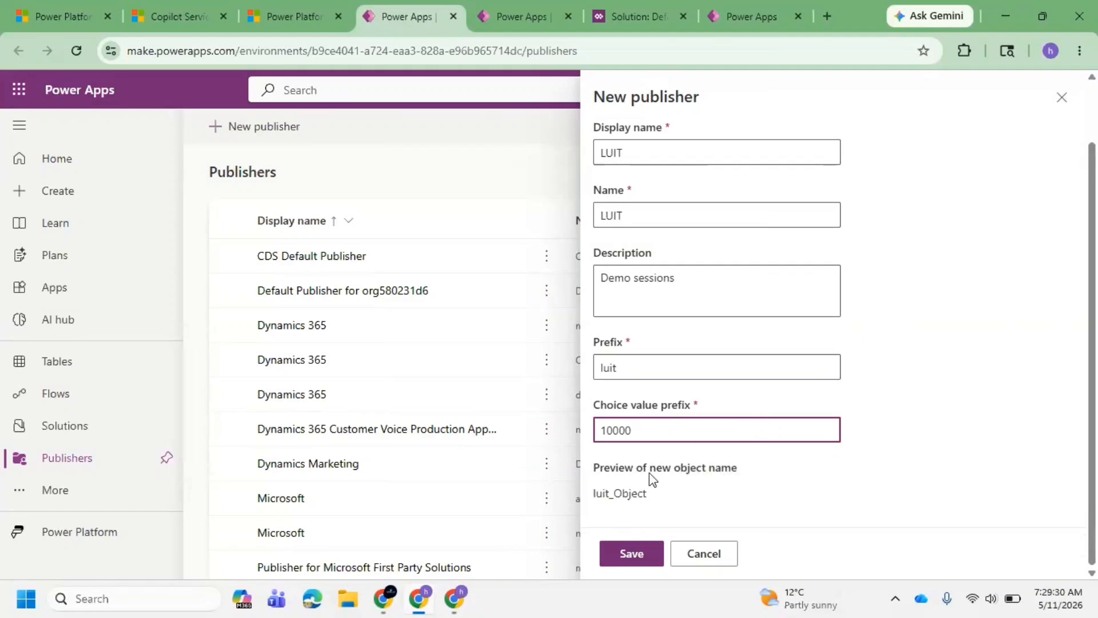
Highlight the preview of the new object name and save the LUIT publisher.
drag(649, 474, 766, 474)
mouse_move(613, 492)
mouse_down()
mouse_move(648, 493)
mouse_move(594, 493)
mouse_up()
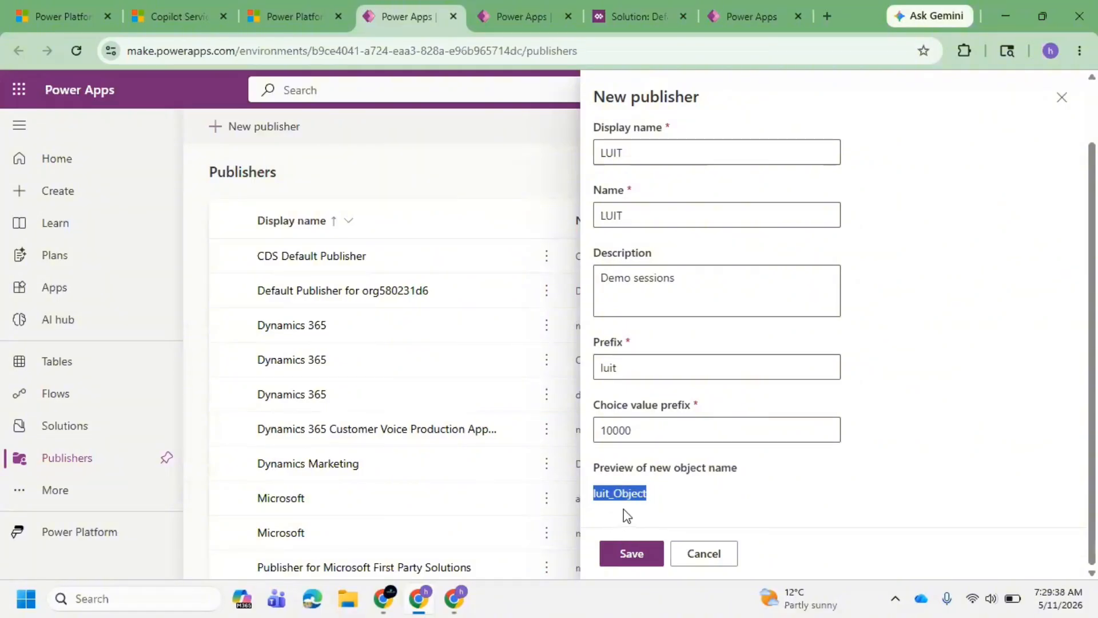
click(630, 551)
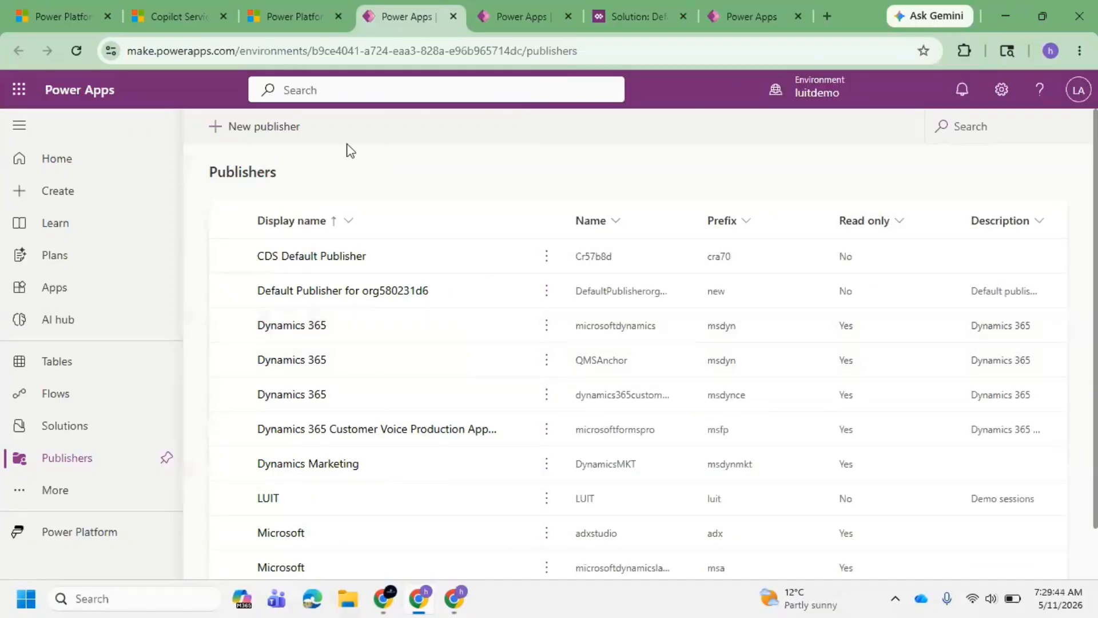
Open Solutions from the environment's Customizations page and view the unmanaged solutions in the already loaded Solutions tab.
click(304, 18)
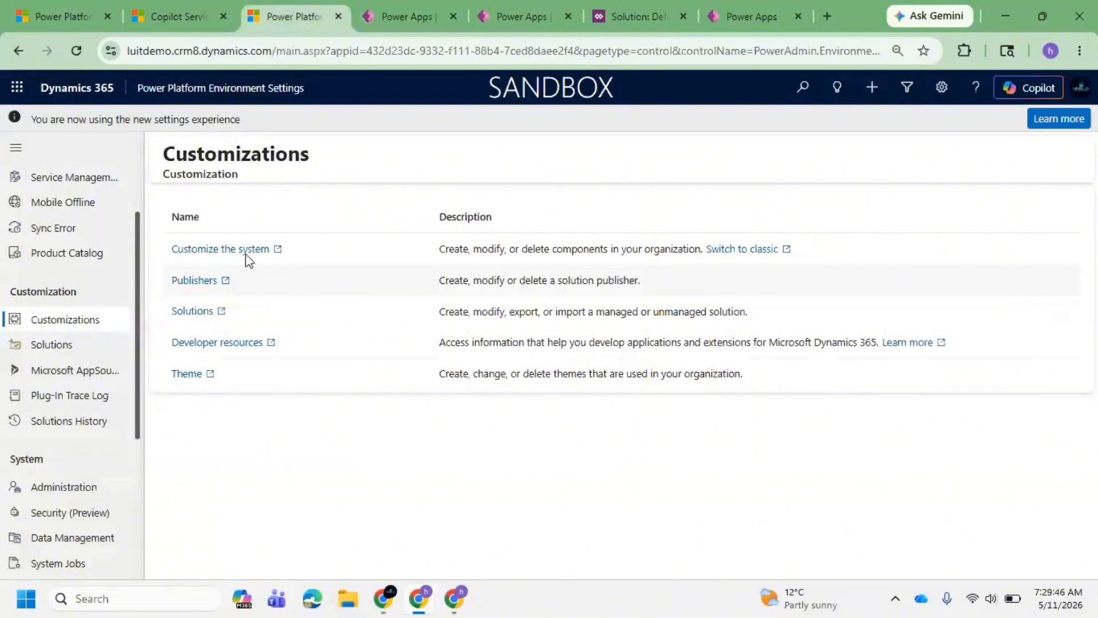
click(194, 312)
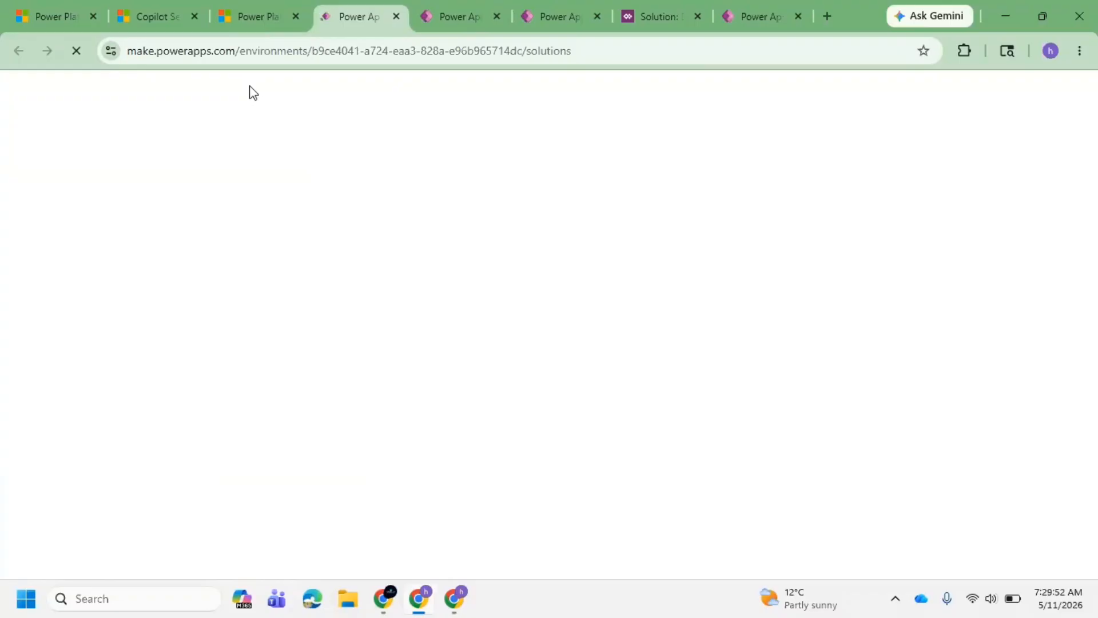
click(554, 16)
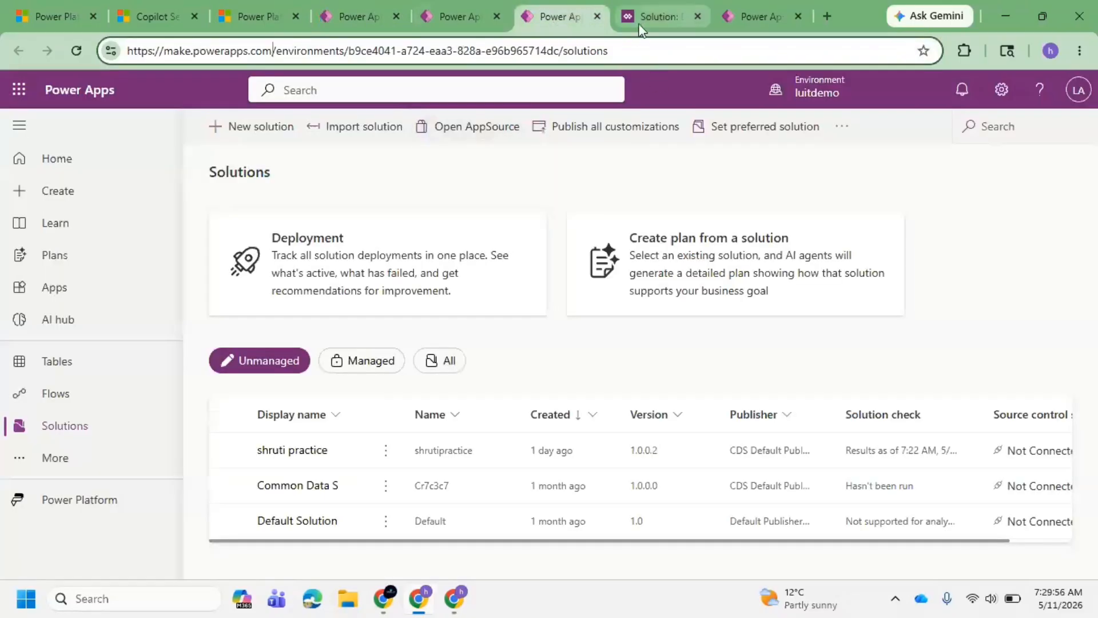
Select new_EndCustomerLocation among the Default Solution's Case fields, check the Publishers list, and go to the newly opened Solutions page.
click(640, 26)
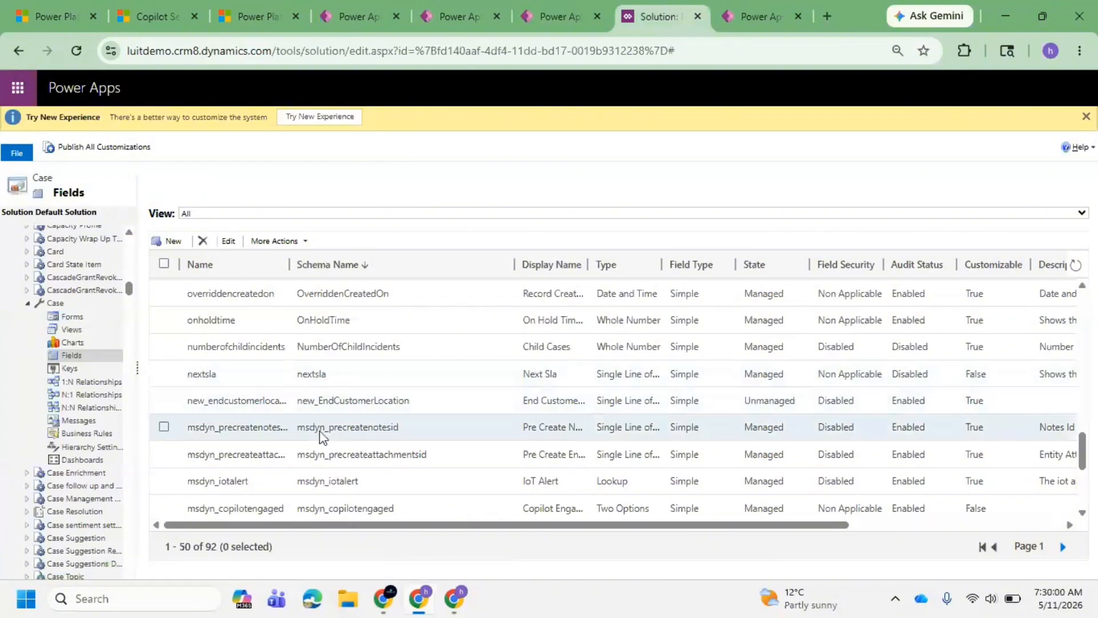
click(312, 406)
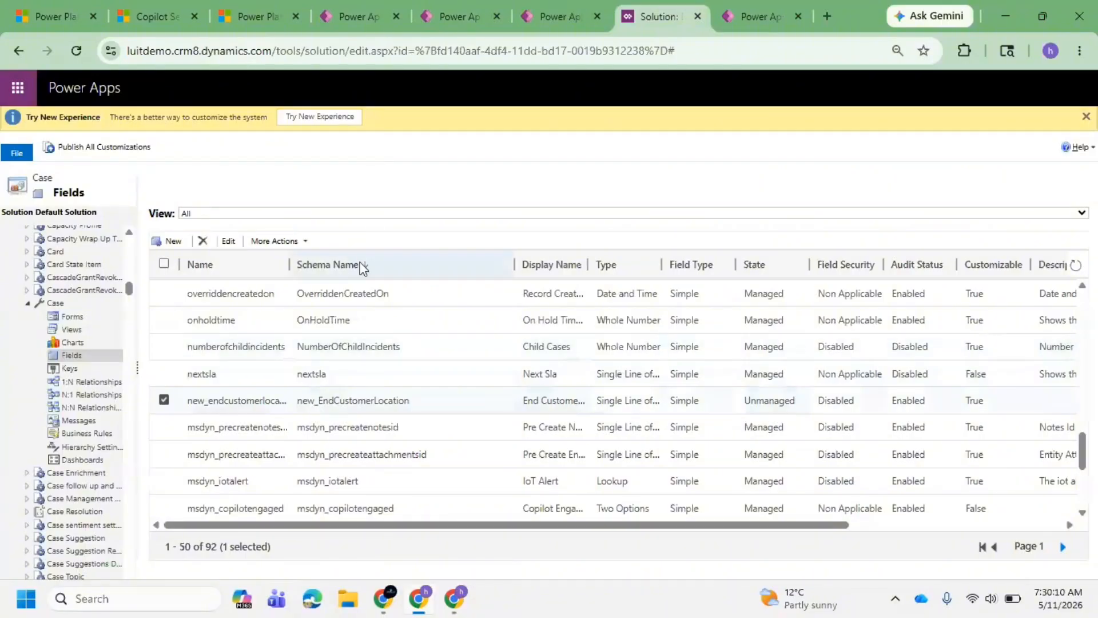
click(439, 19)
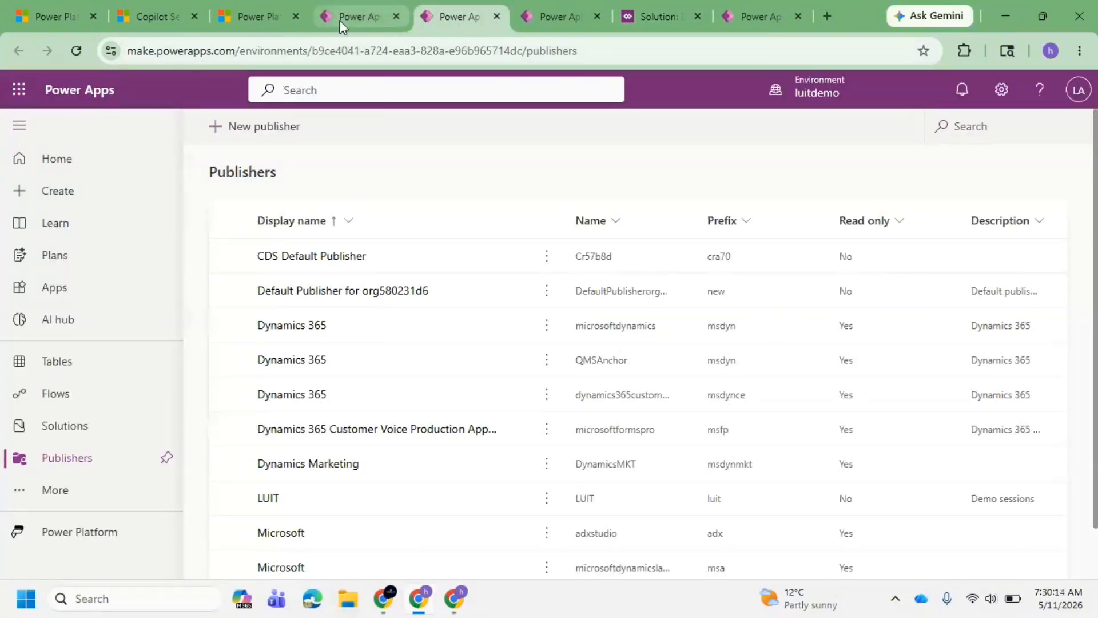
click(342, 26)
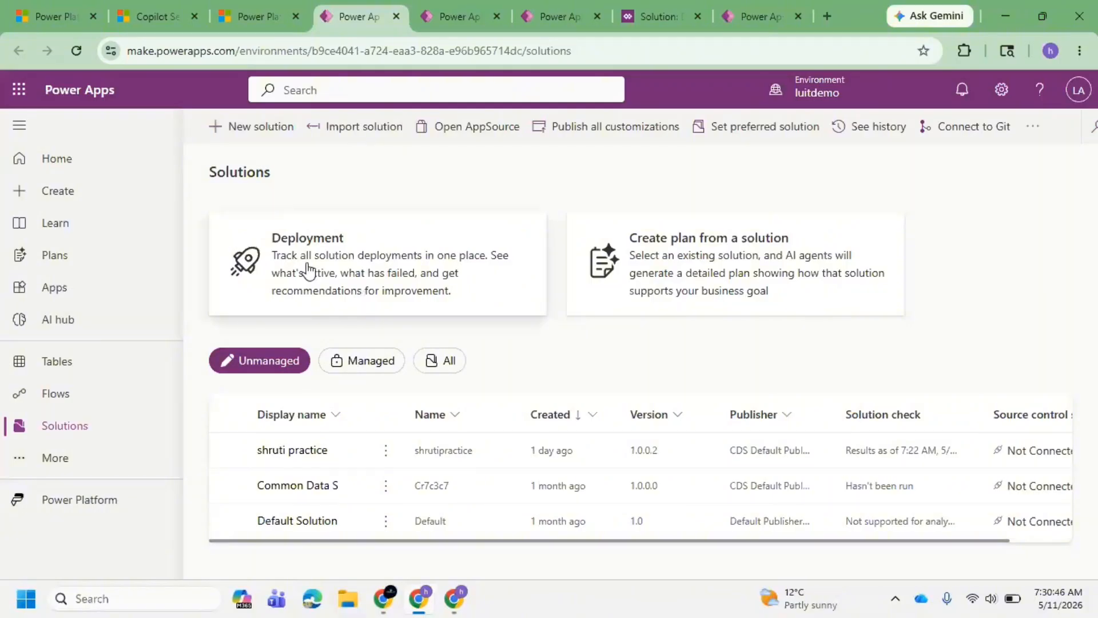
Create a new solution with the display name Day 1 Customization, the publisher LUIT and version 1.0.0.0.
click(260, 127)
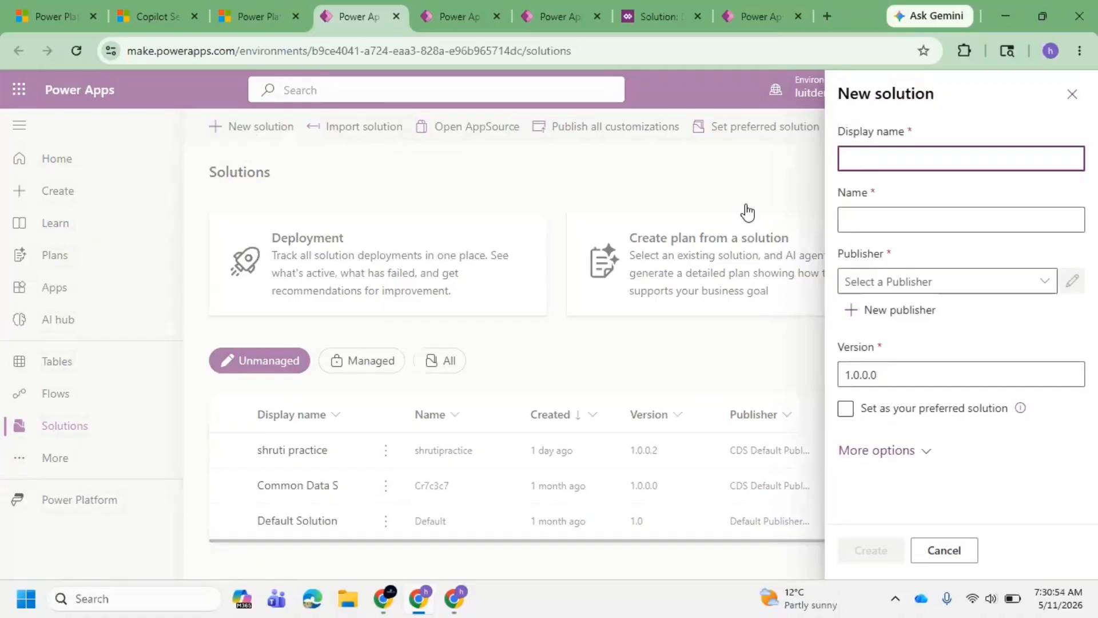
text(Day 1 Cust)
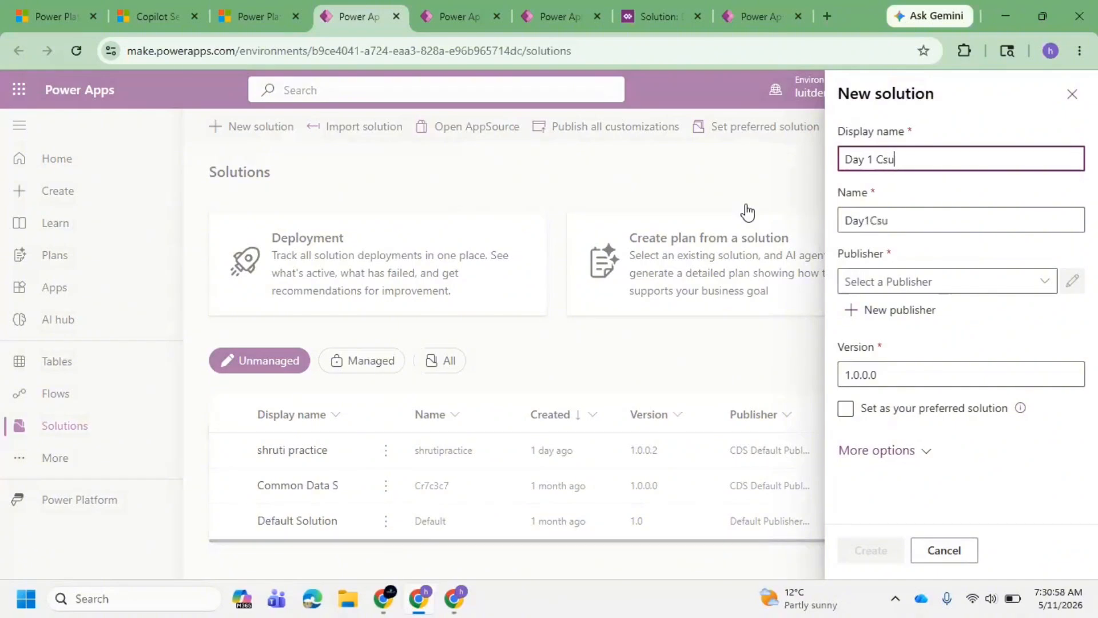
text(omization)
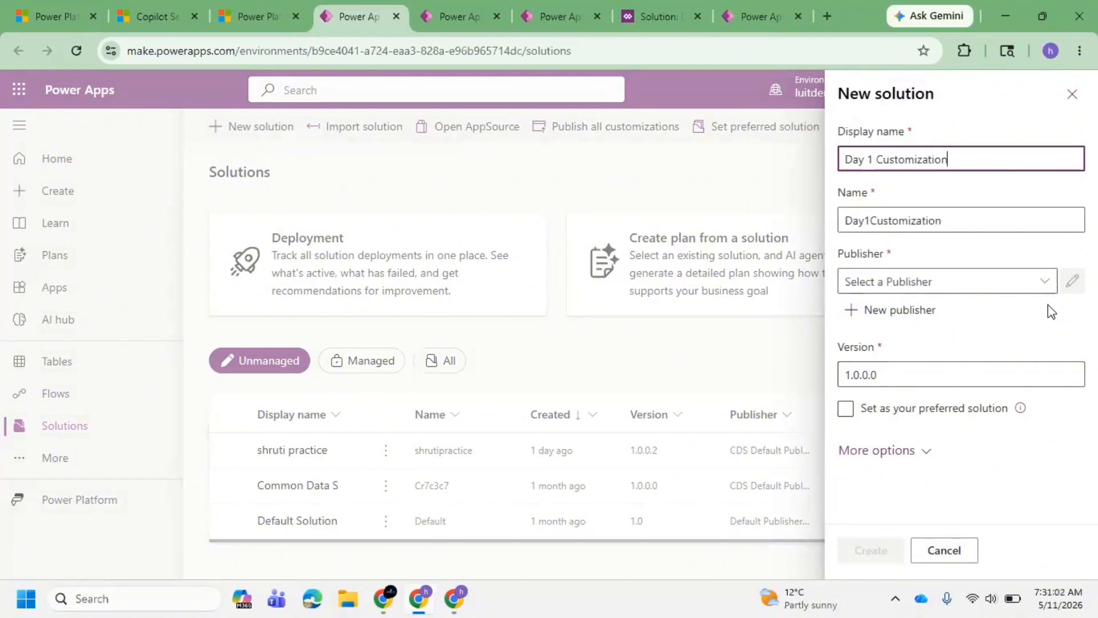
click(1040, 281)
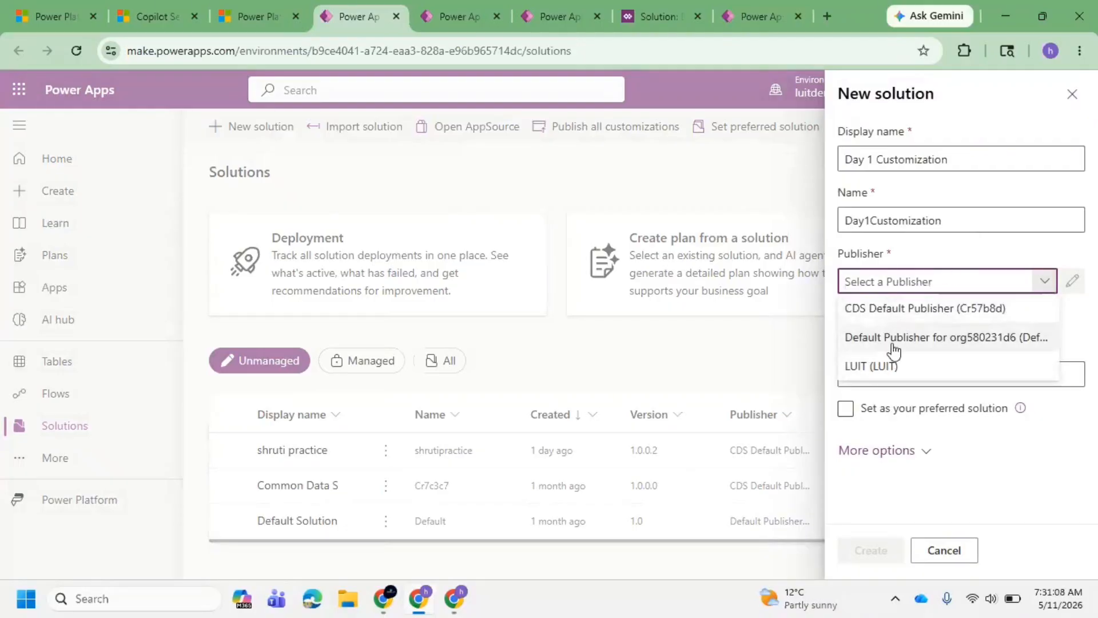
click(902, 366)
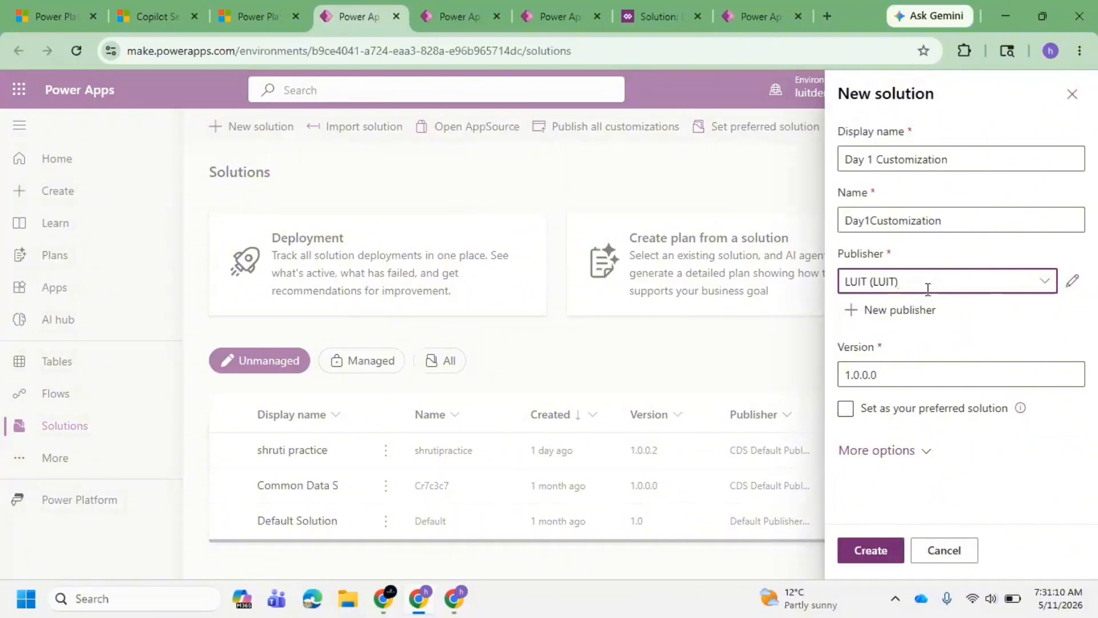
click(902, 409)
drag(893, 378, 843, 381)
click(911, 382)
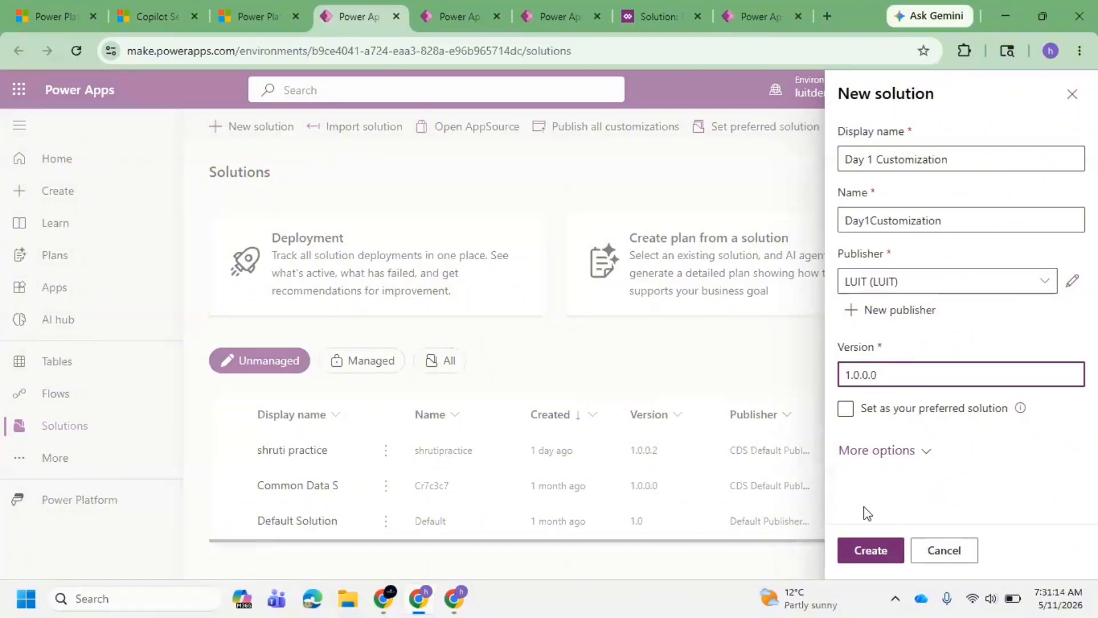
click(871, 550)
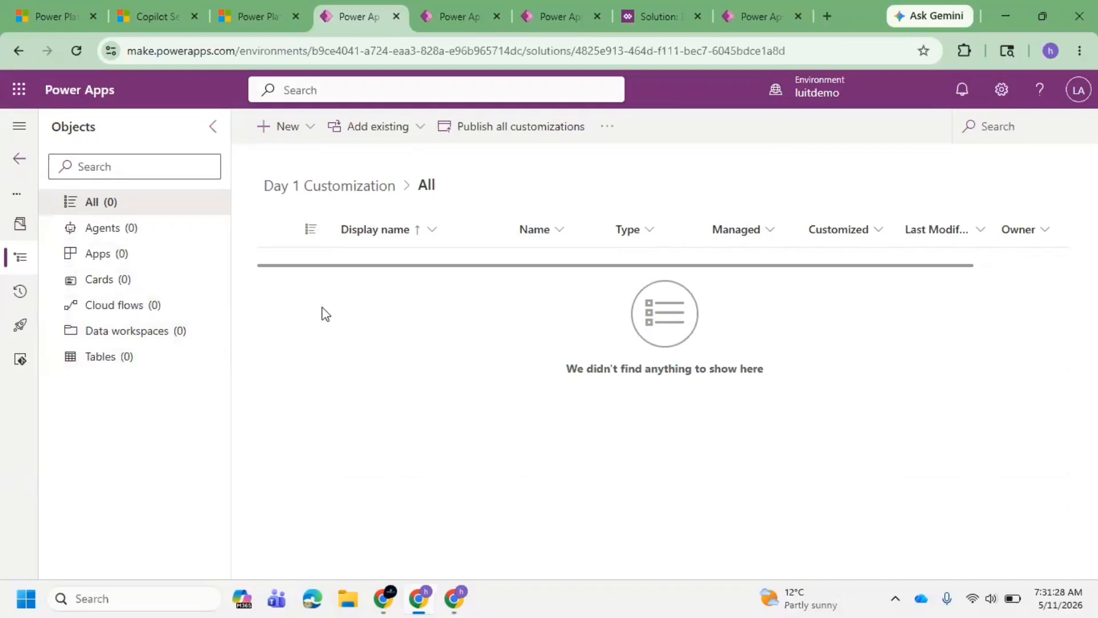
Examine the component types listed in the Default Solution and return to the Day 1 Customization solution.
click(659, 25)
scroll(100, 347, up, 5)
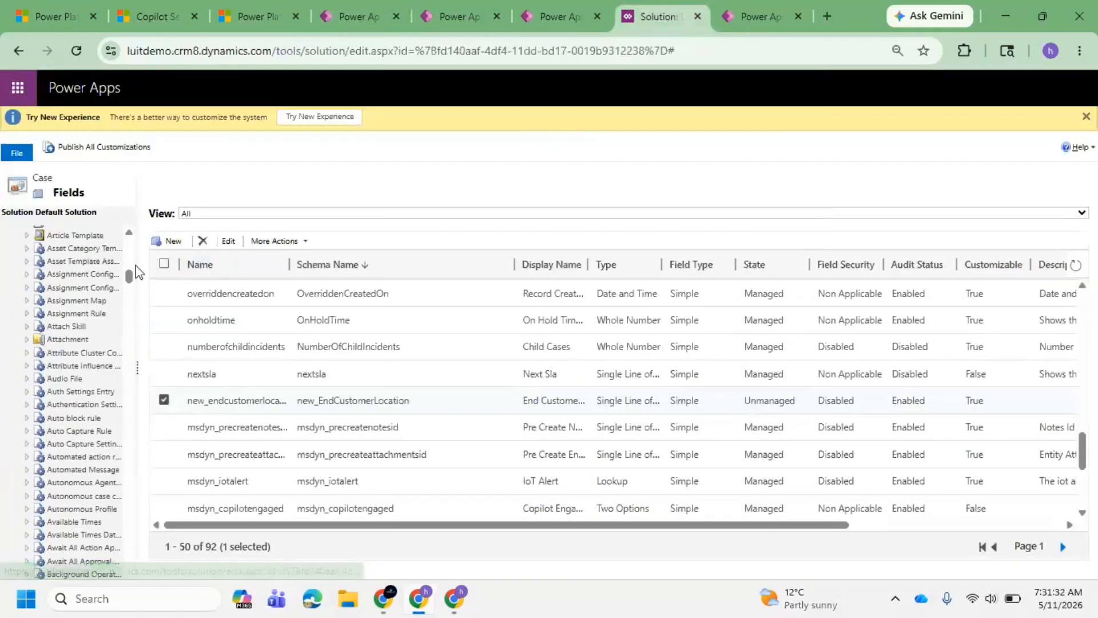
drag(131, 274, 126, 221)
click(14, 263)
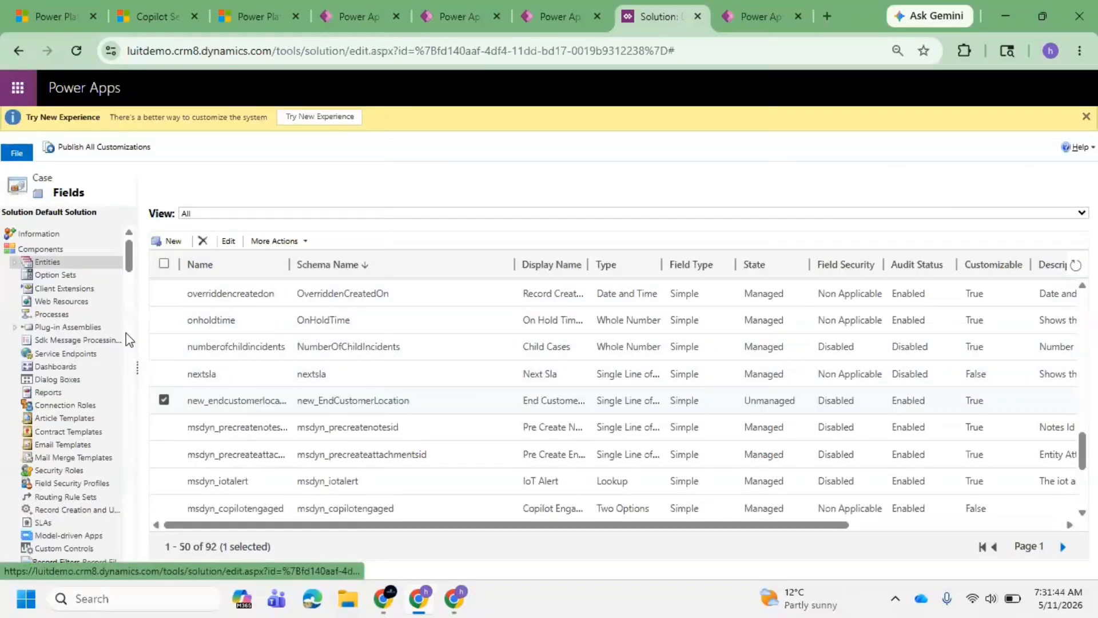
click(522, 55)
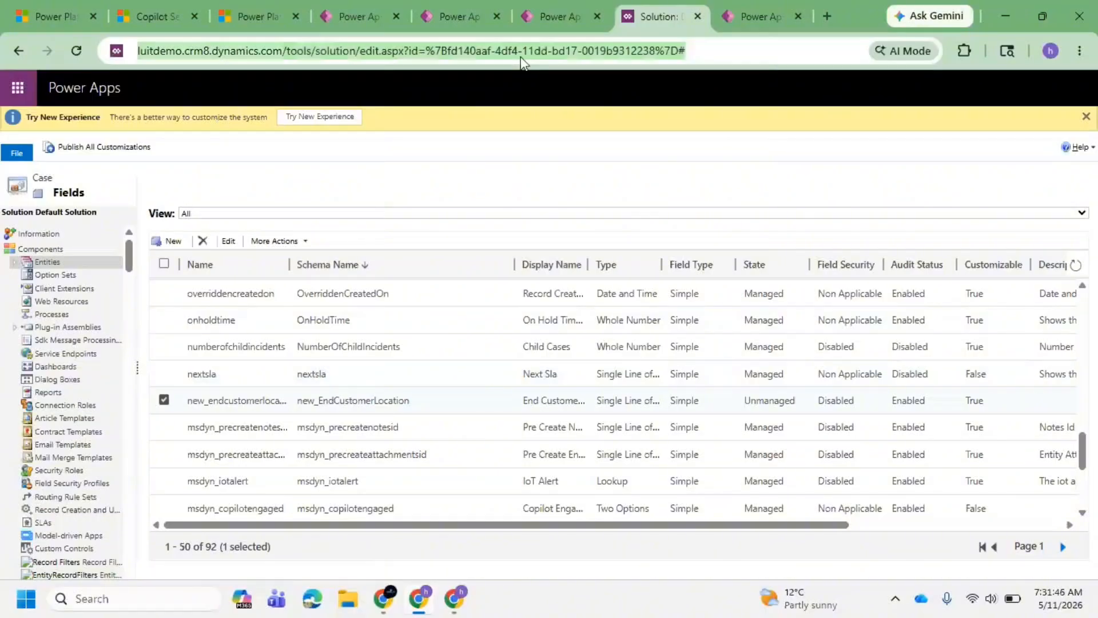
key(Return)
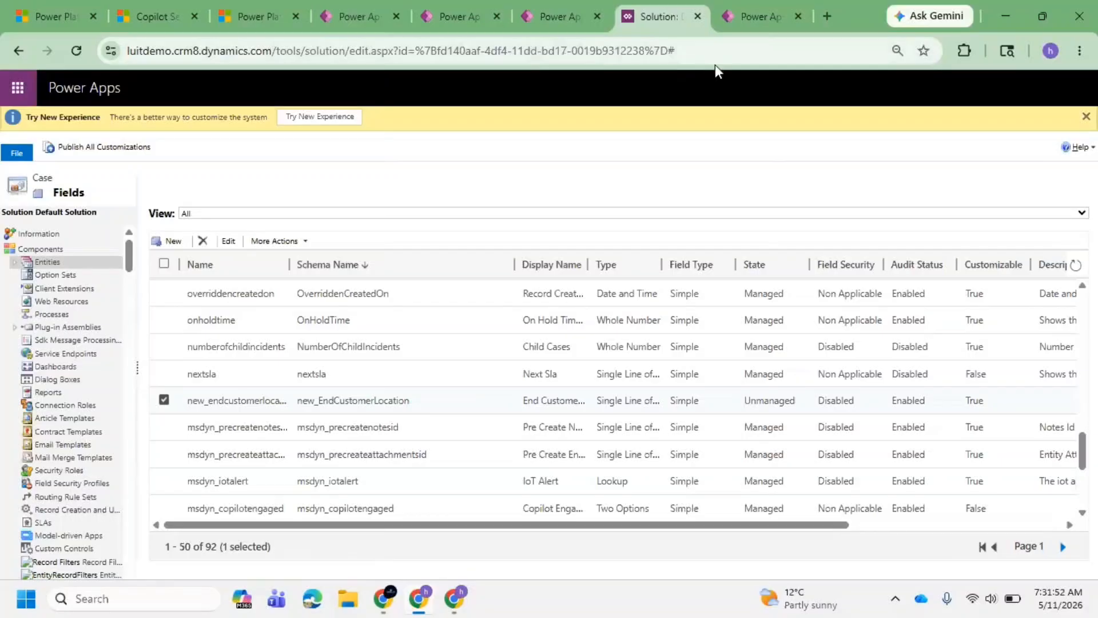
click(729, 57)
key(Return)
click(351, 19)
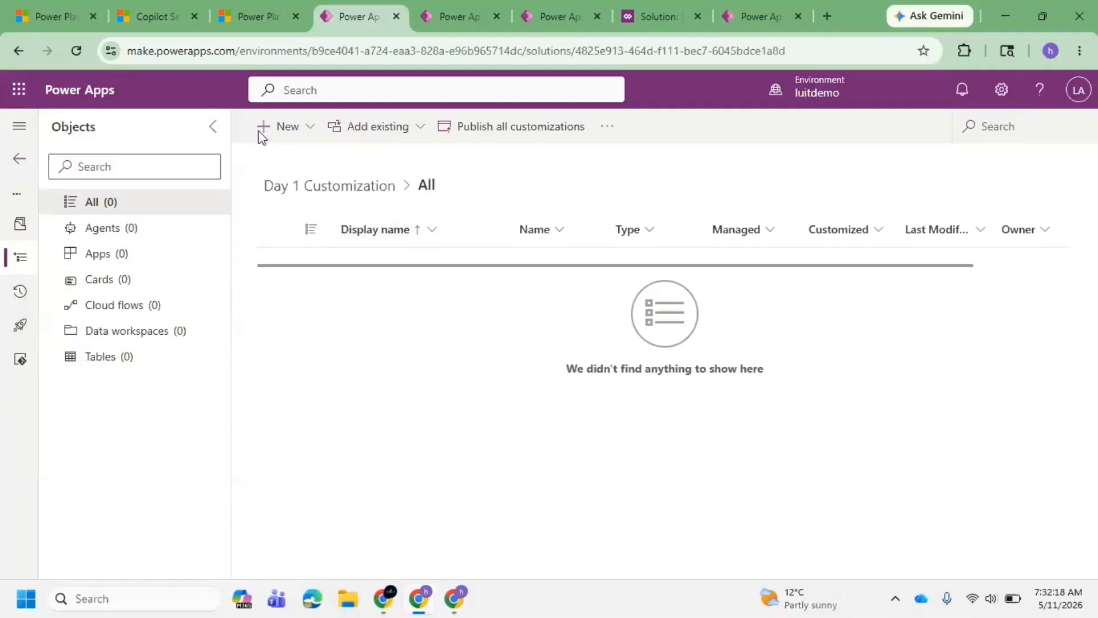
Highlight the Case table name on the open subscription renewal case and view the site map's list of tables.
click(155, 21)
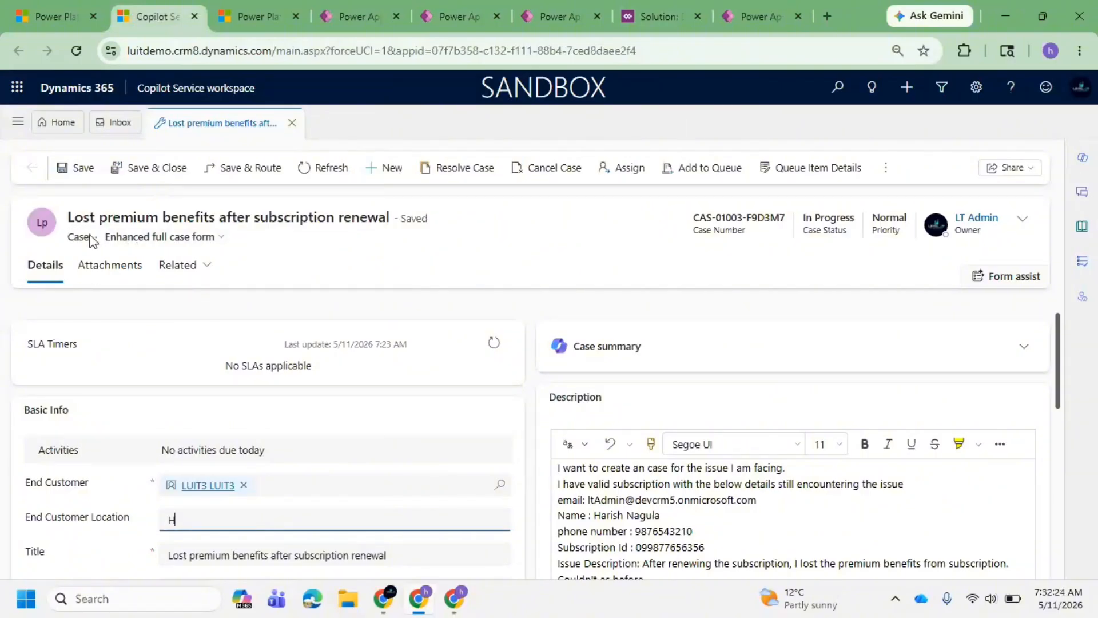
double_click(100, 488)
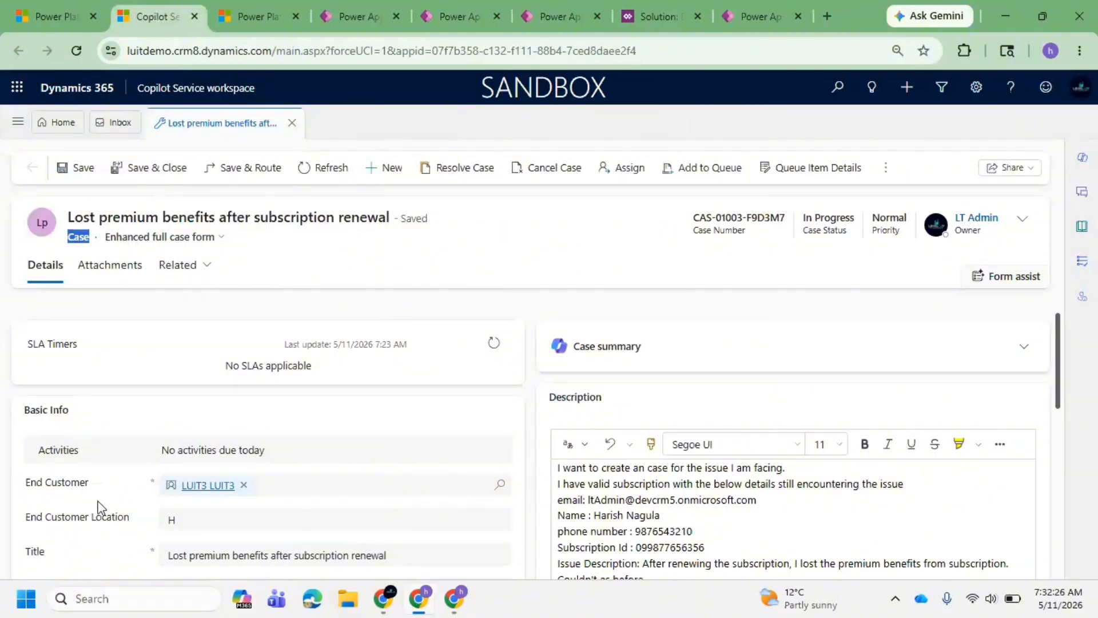
click(282, 213)
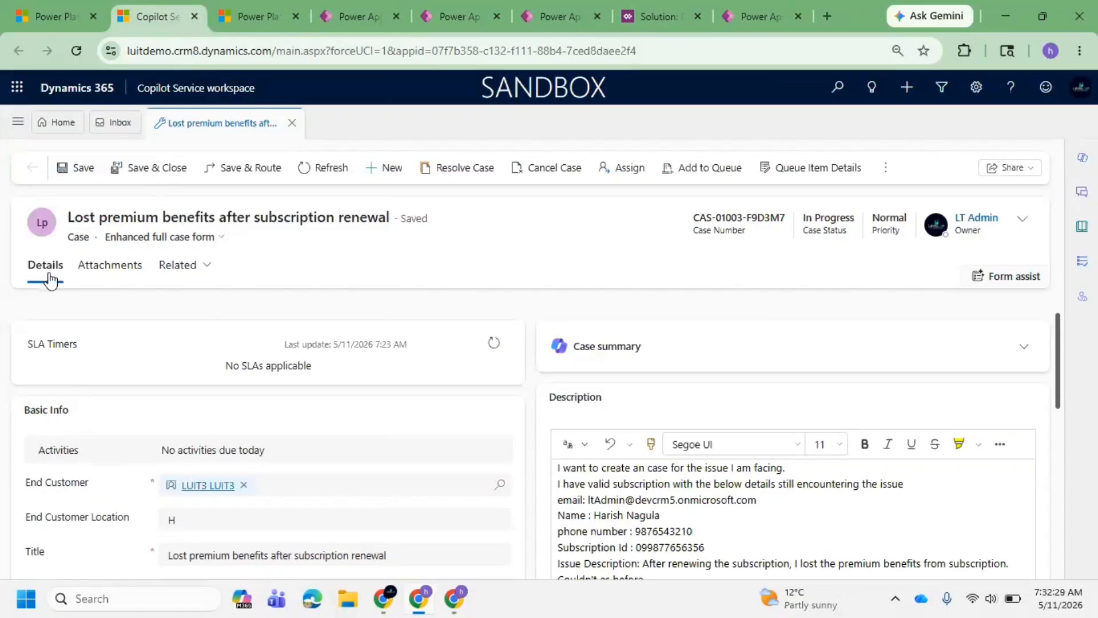
double_click(77, 237)
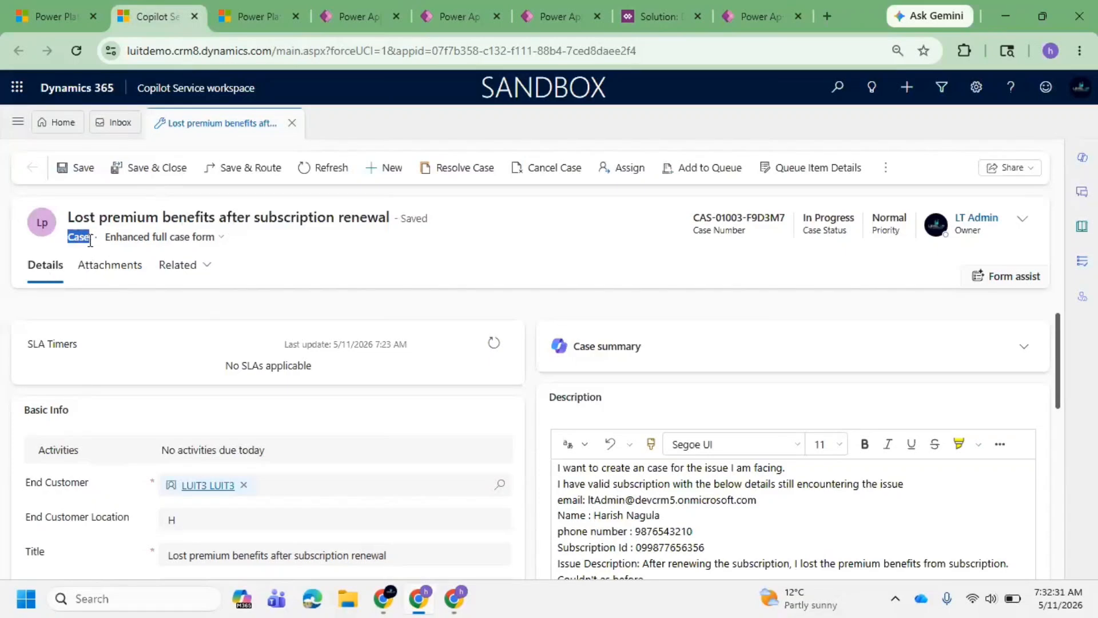
click(18, 122)
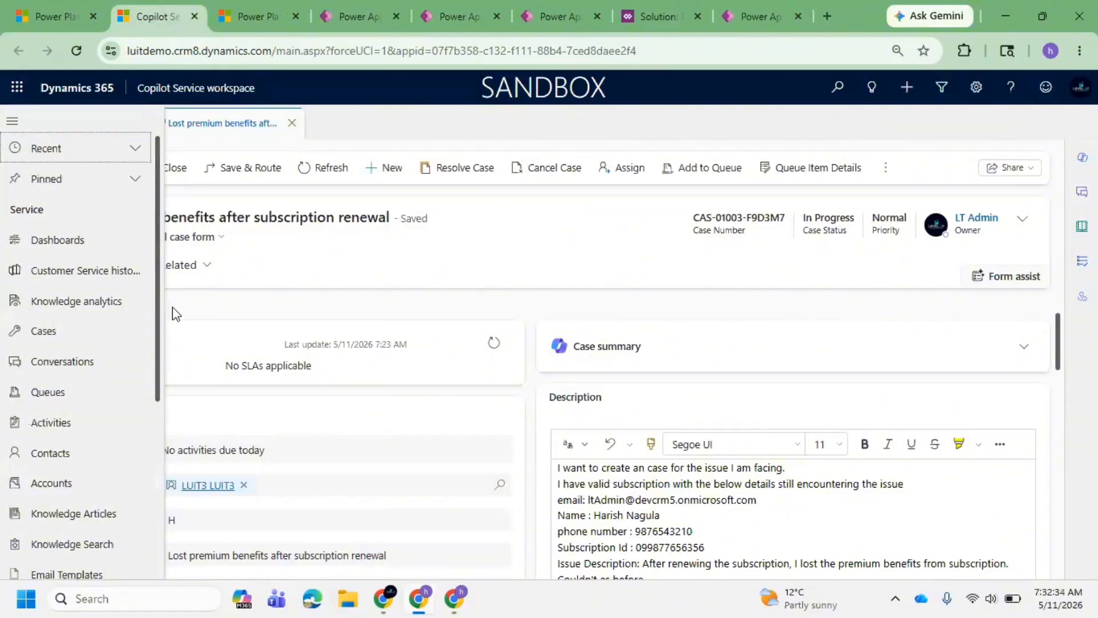
click(352, 284)
click(346, 270)
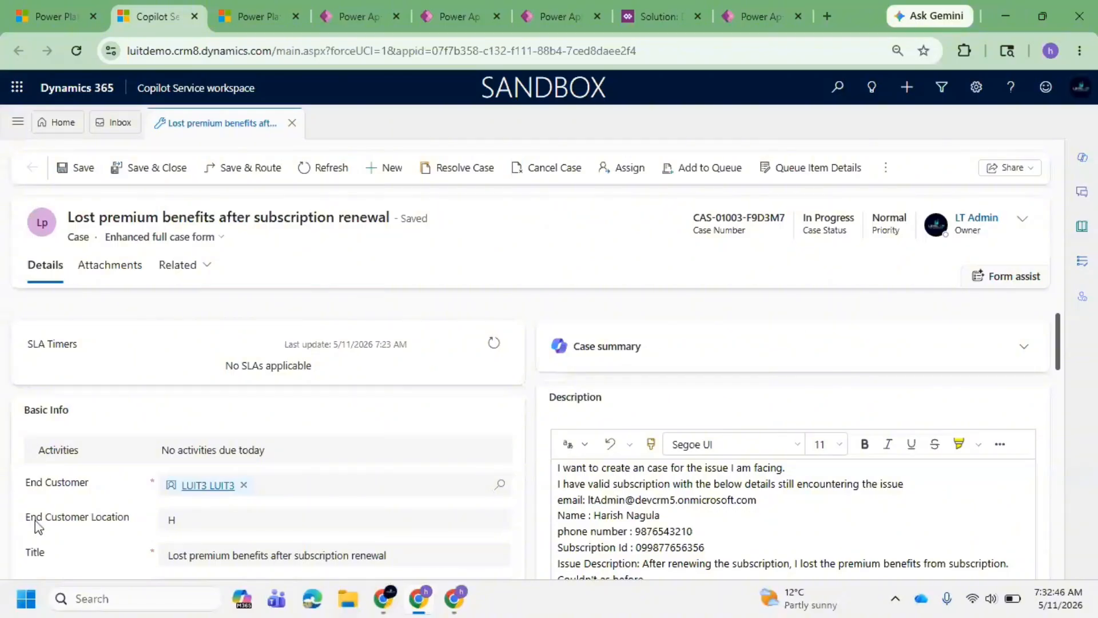
Set the case's End Customer Location to HYD and save the record.
click(188, 527)
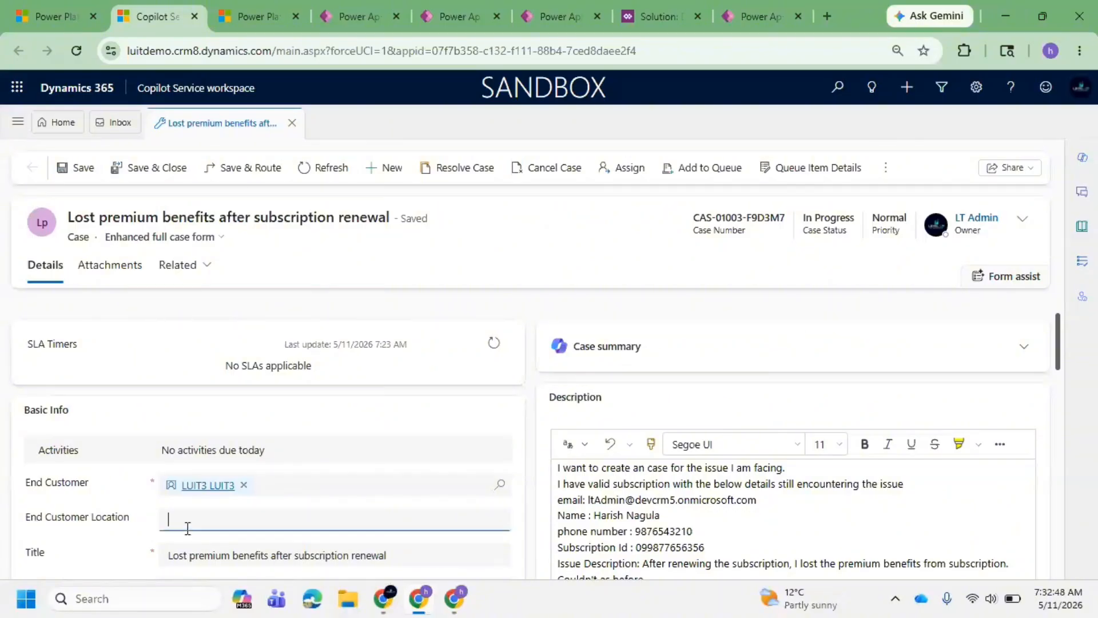
text(sgs)
drag(203, 519, 152, 523)
click(232, 522)
key(BackSpace)
key(BackSpace)
text(HYD)
click(86, 168)
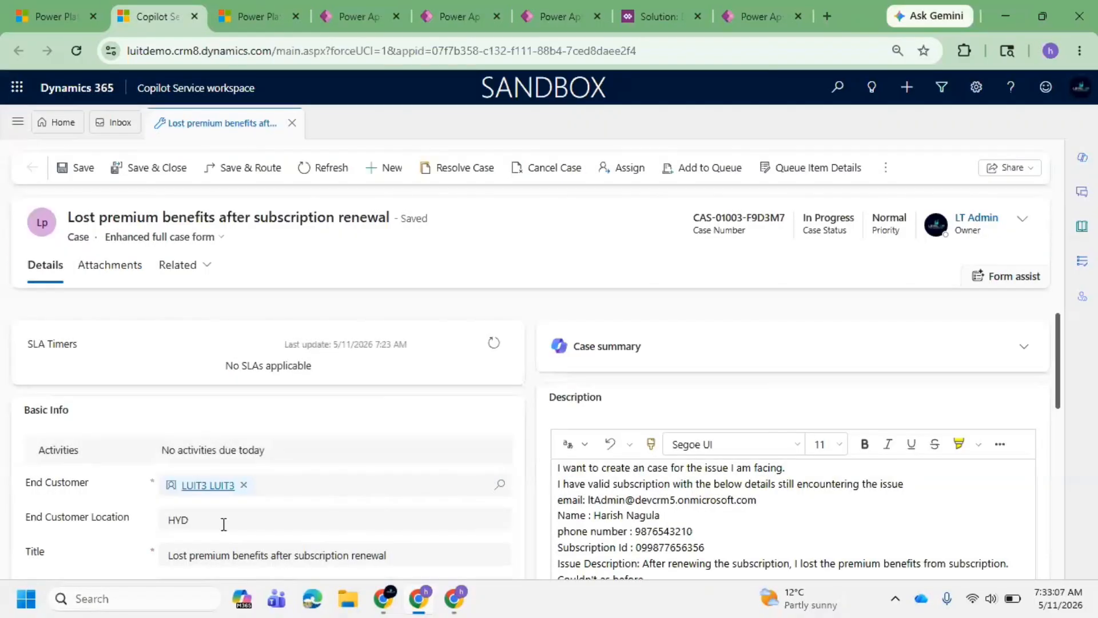
Highlight the End Customer Location label and its value on the case form to examine the column and its data.
drag(209, 523, 175, 522)
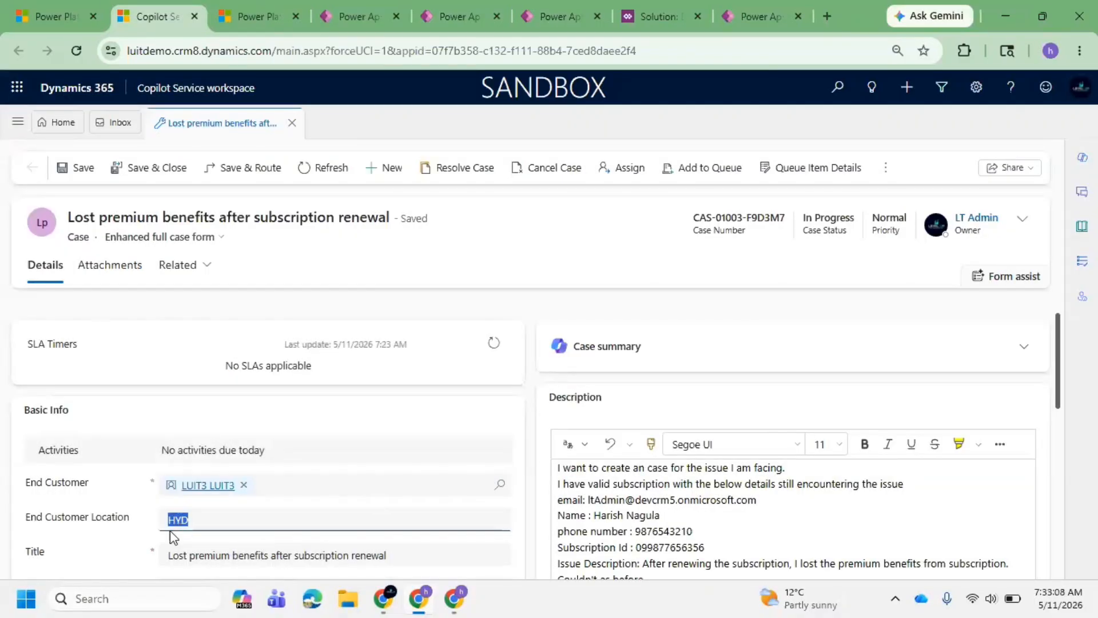
click(192, 520)
drag(213, 525, 147, 527)
click(33, 535)
drag(33, 535, 220, 534)
click(226, 524)
double_click(226, 524)
Go back to the Day 1 Customization solution and view the component types that can be newly created in it.
click(356, 24)
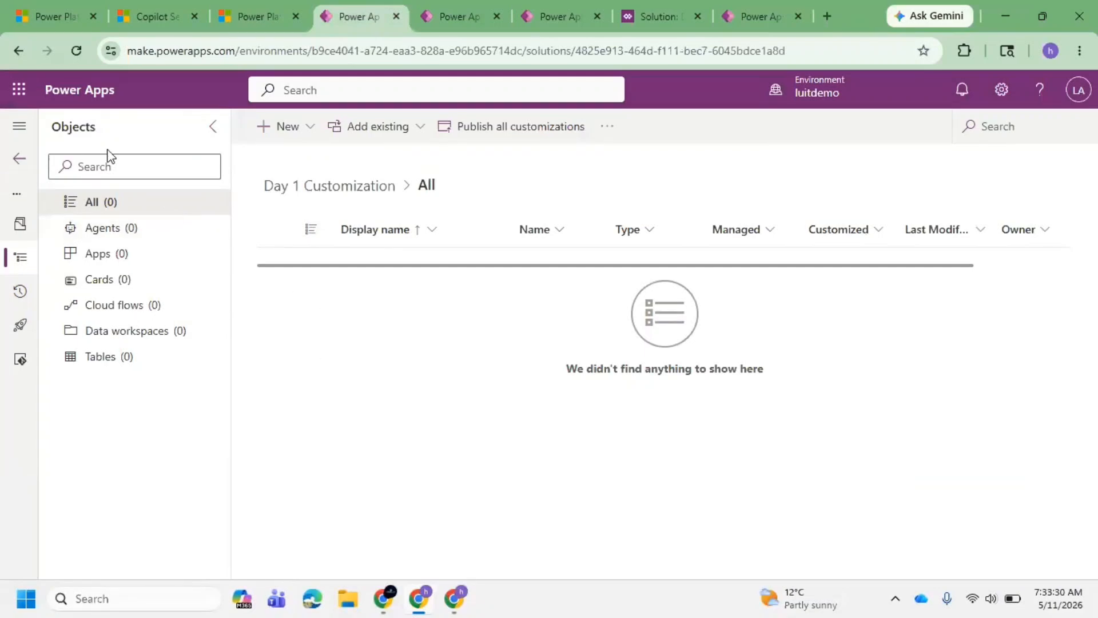
click(307, 130)
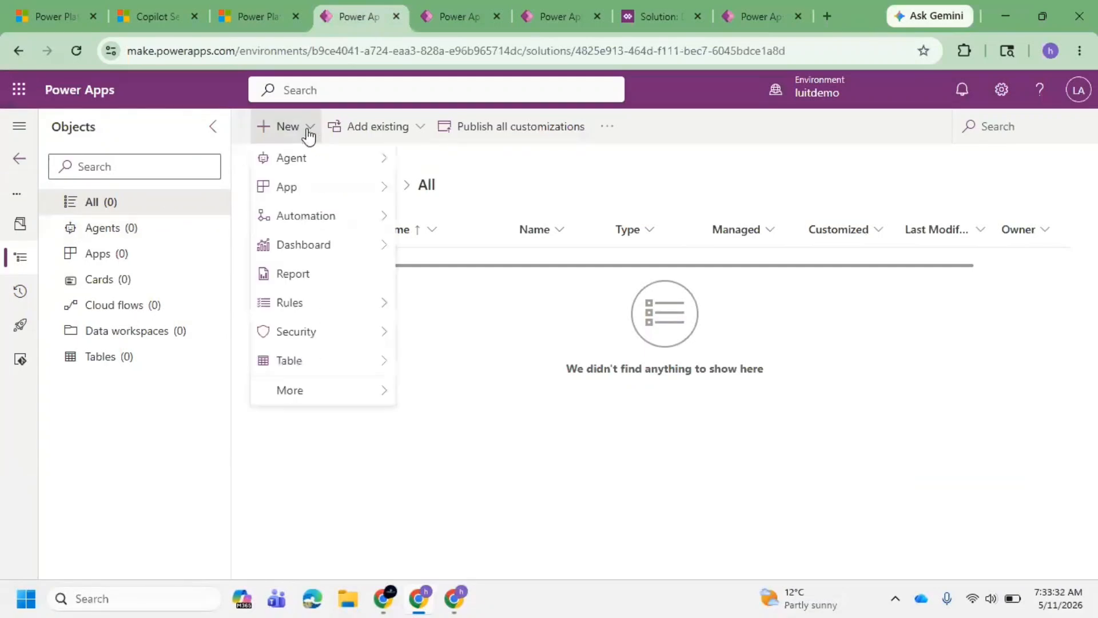
click(390, 132)
click(390, 132)
click(296, 136)
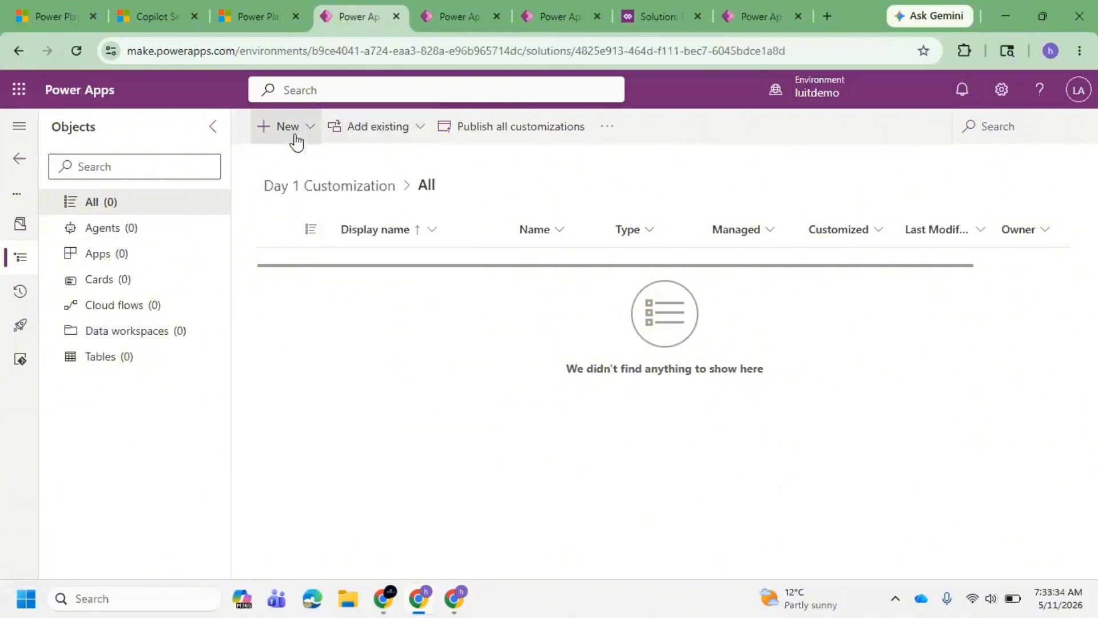
click(296, 137)
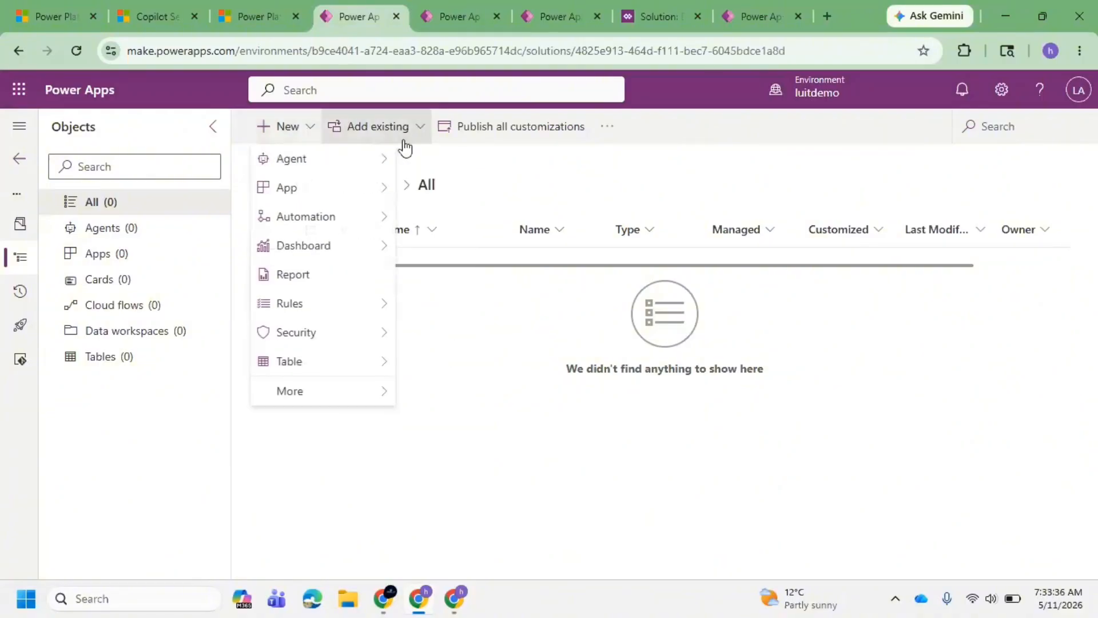
click(451, 311)
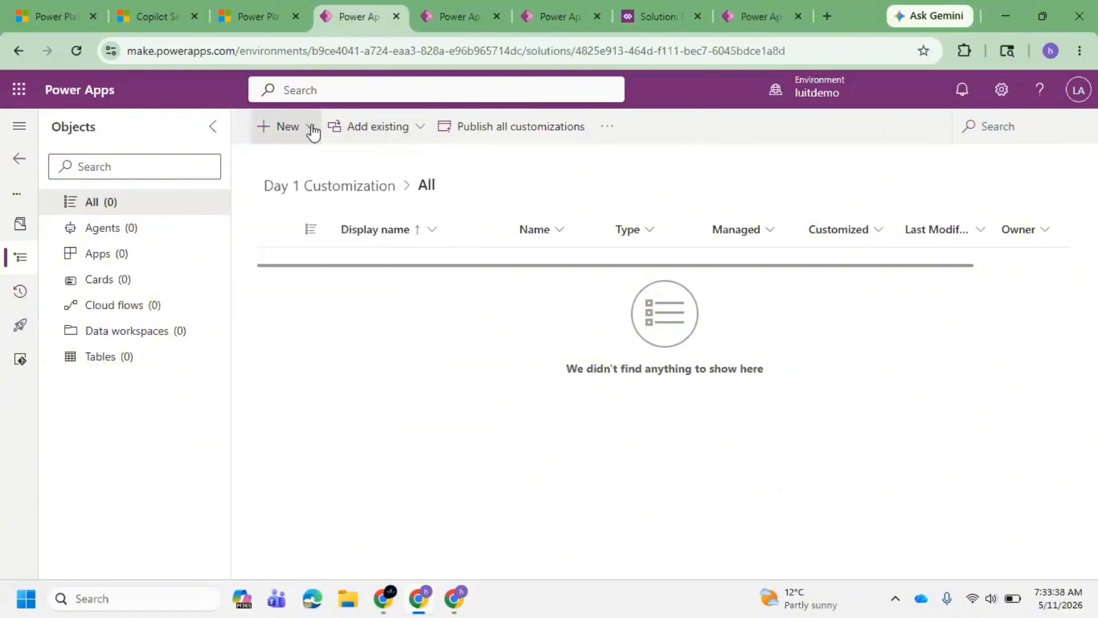
Review the new app, dashboard, security and table options, and start creating new tables in the Day 1 Customization solution.
click(313, 132)
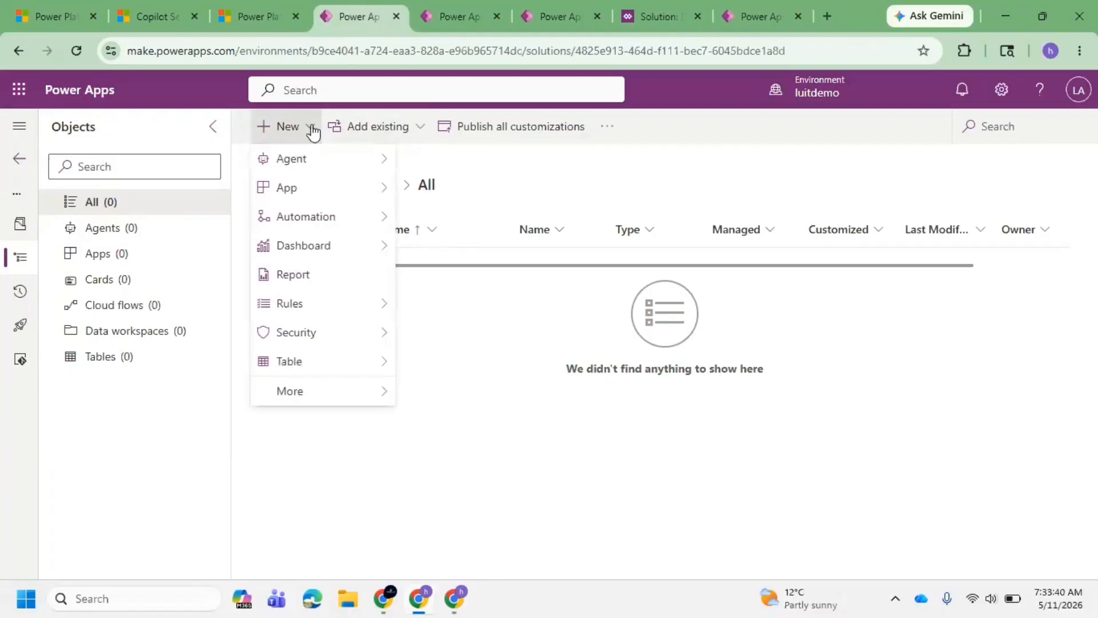
mouse_move(342, 164)
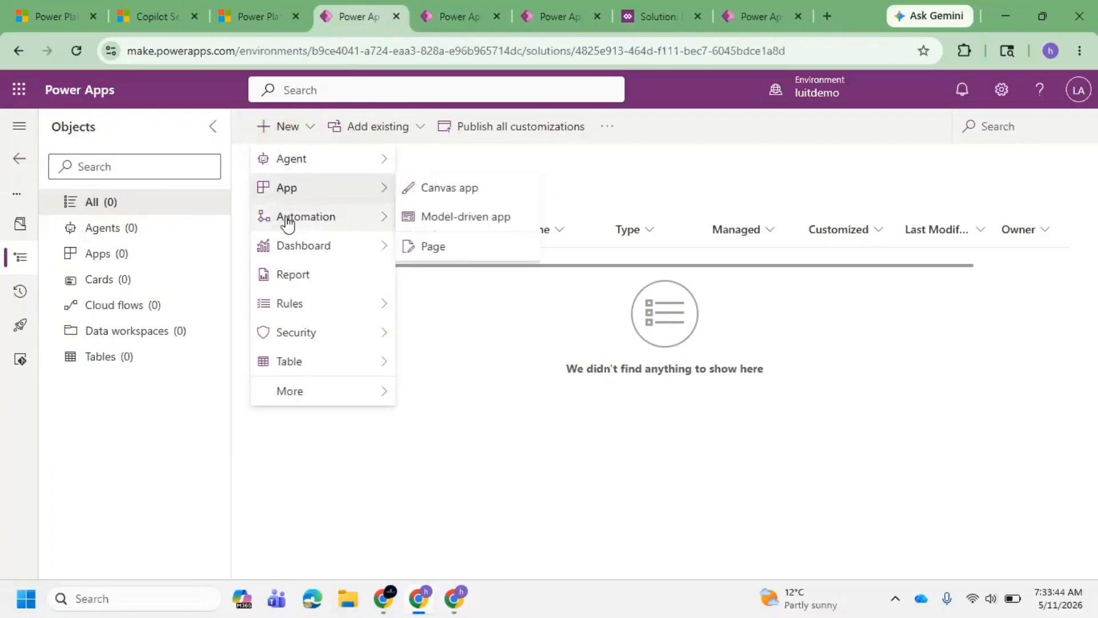
mouse_move(325, 255)
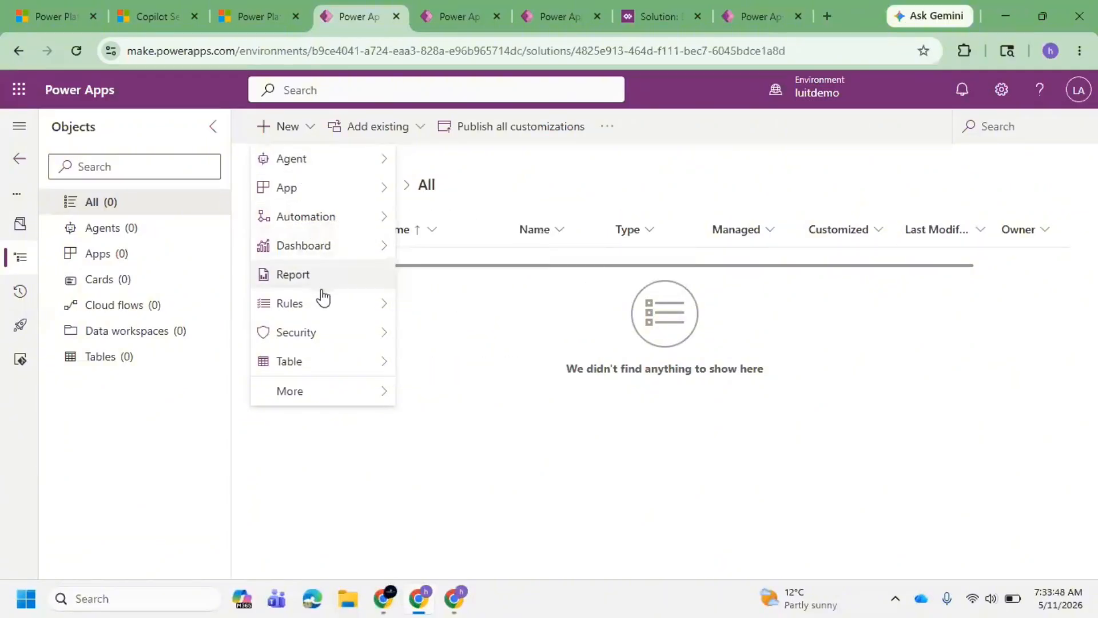
mouse_move(342, 336)
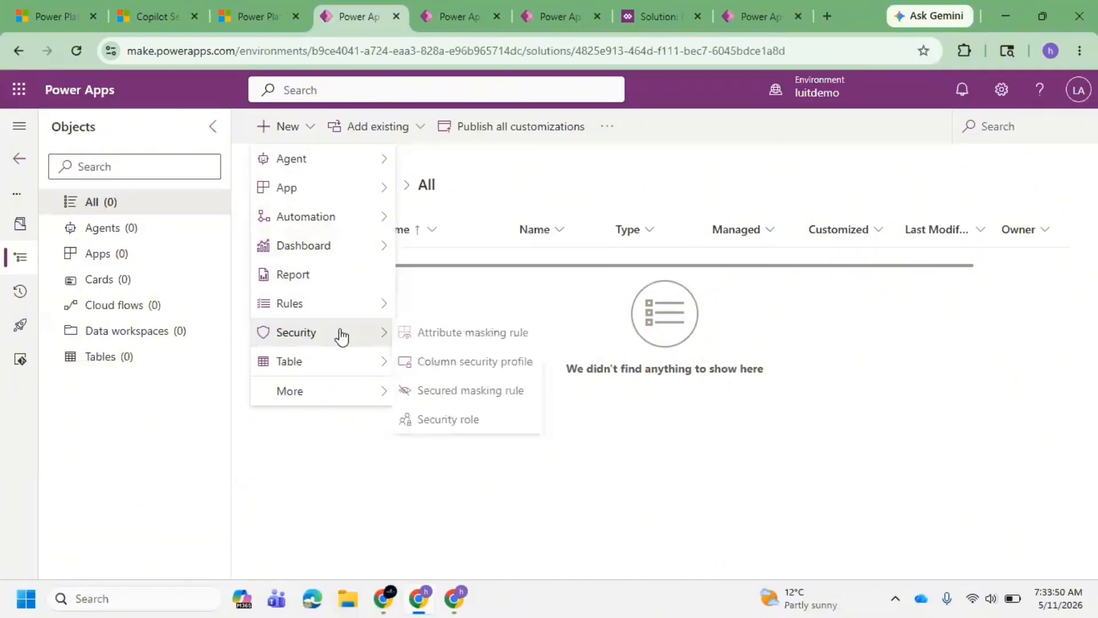
mouse_move(338, 362)
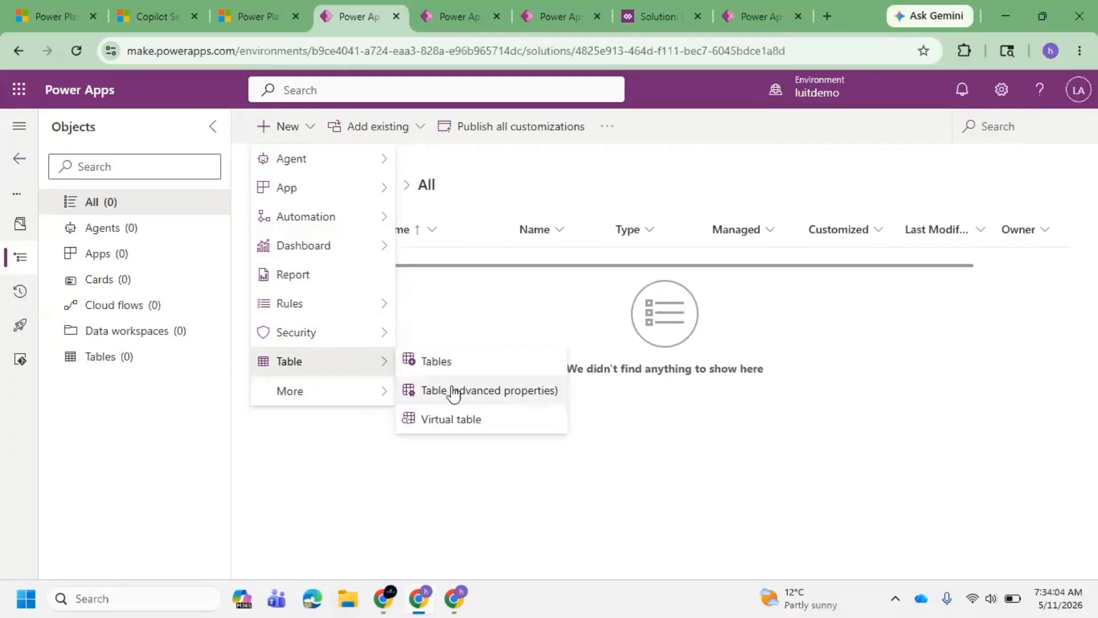
click(432, 360)
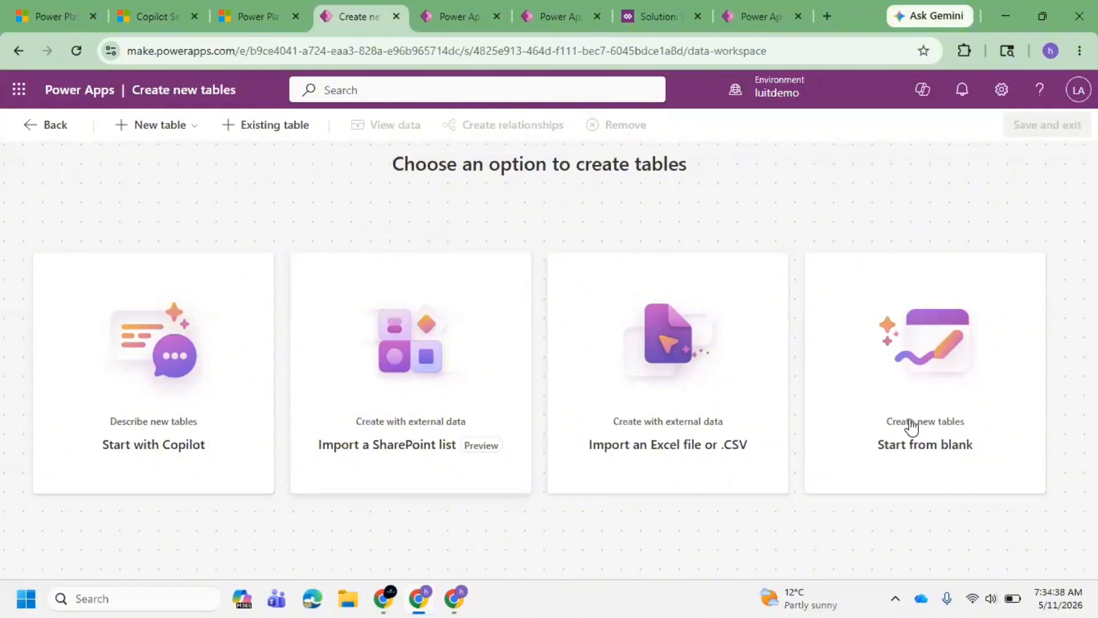
Generate a table with Copilot from the prompt "I want to create new table with Customer Location as Name. It should support to enter City Locations".
click(143, 404)
text(I)
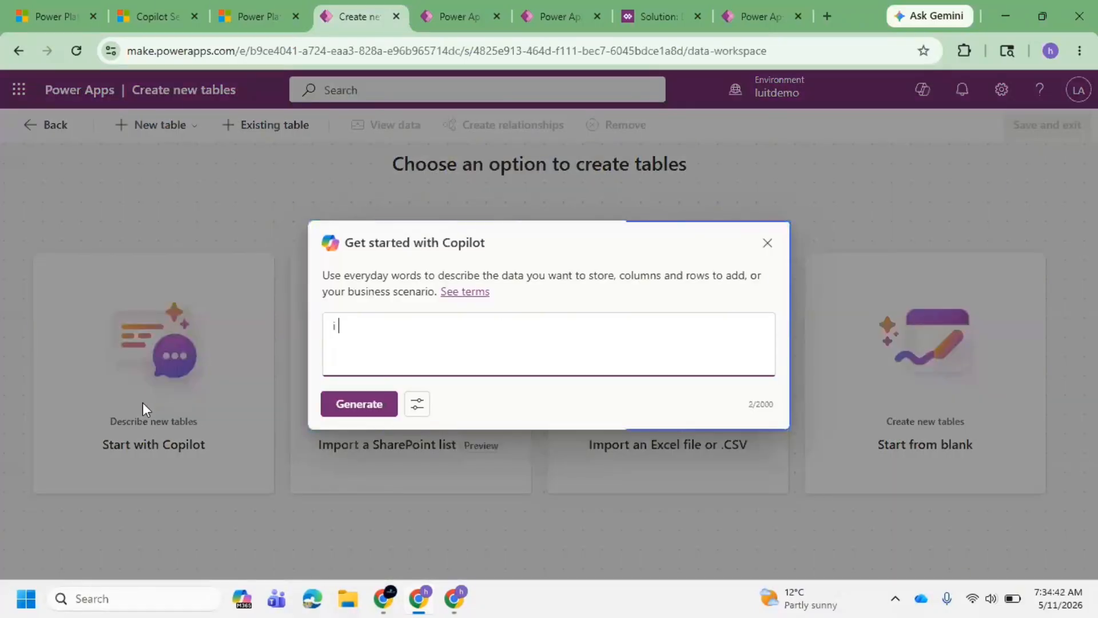
key(BackSpace)
text(I want to cr)
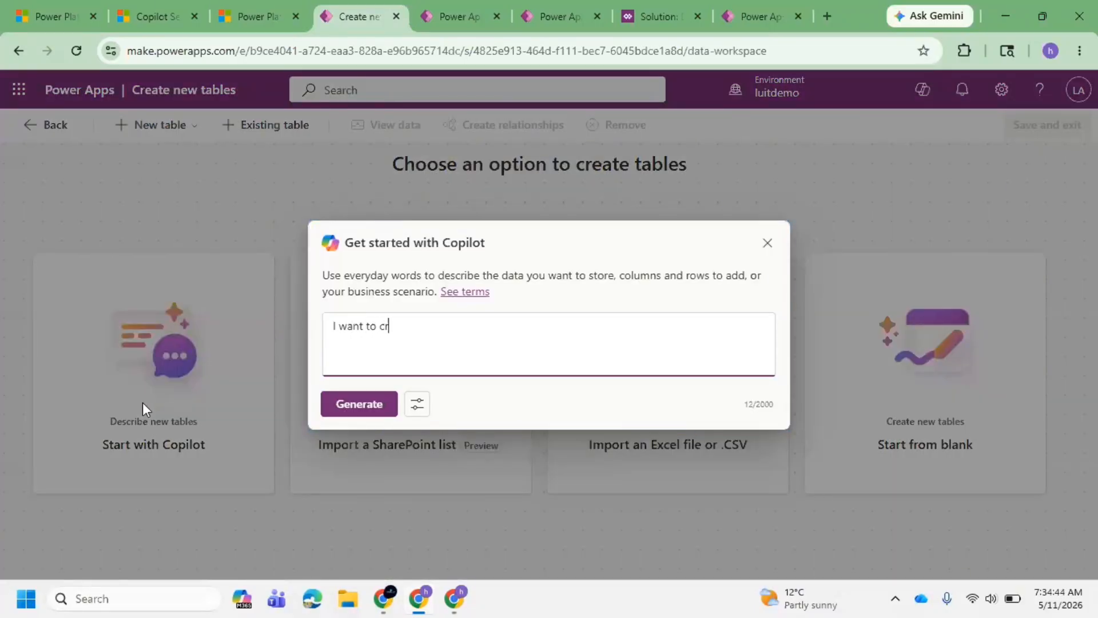
text(eate new )
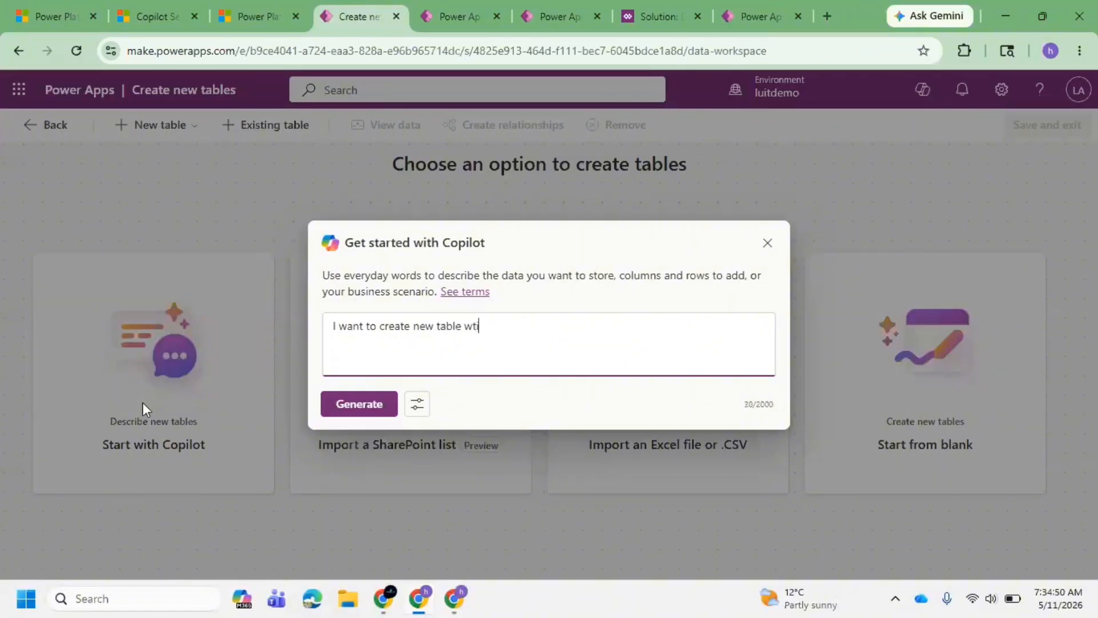
text(table with Customer Loca)
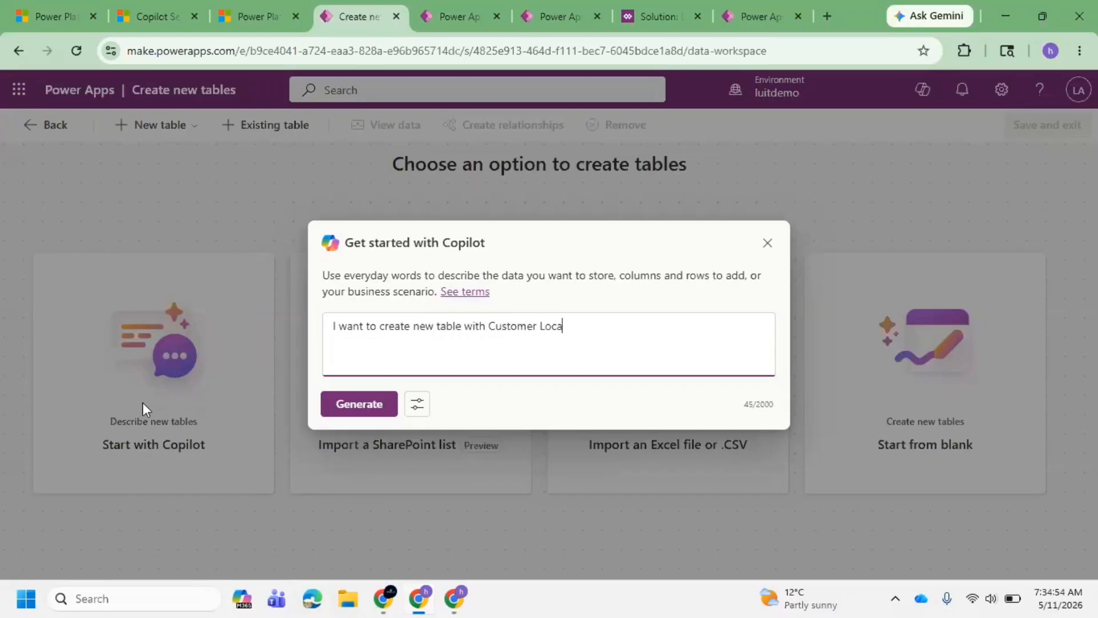
text(tion as Name, It should)
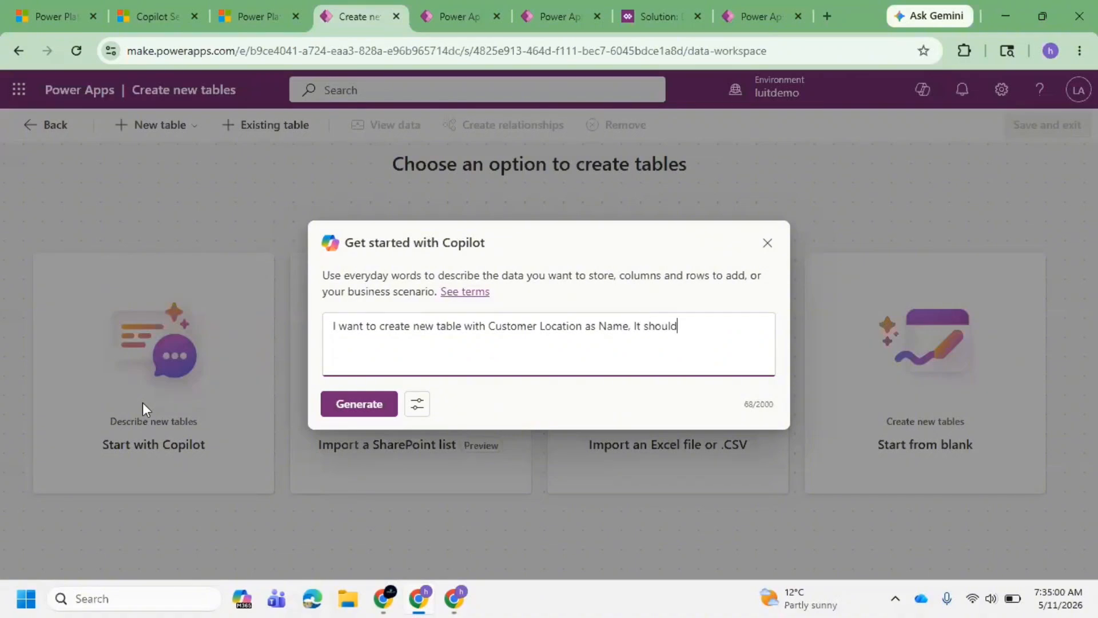
text( support to)
text(enter Ci)
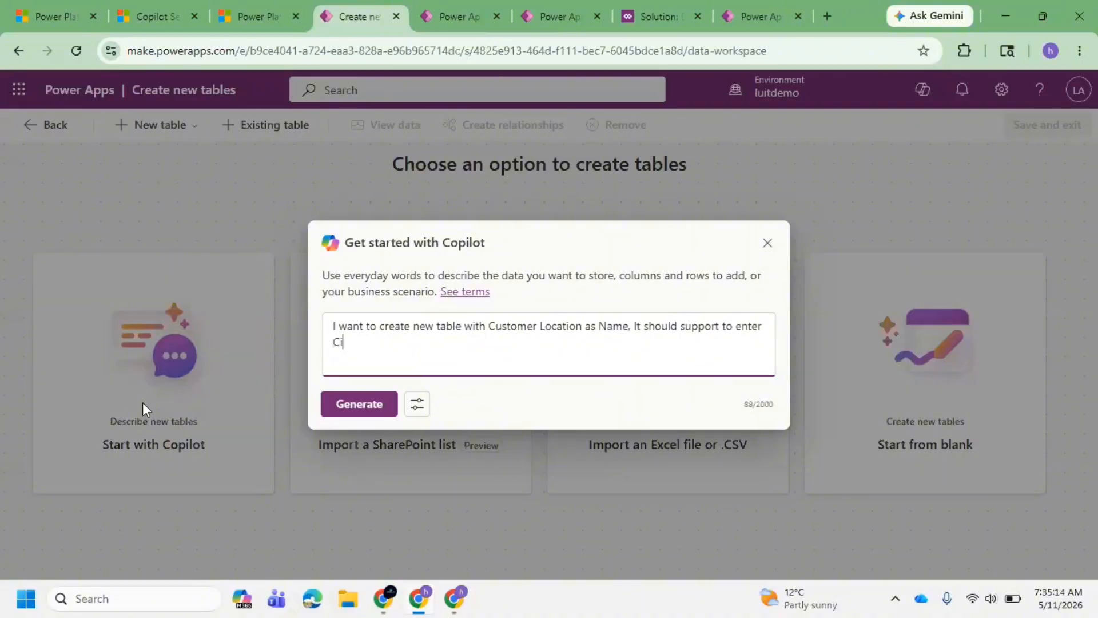
text(ty Locations)
click(364, 400)
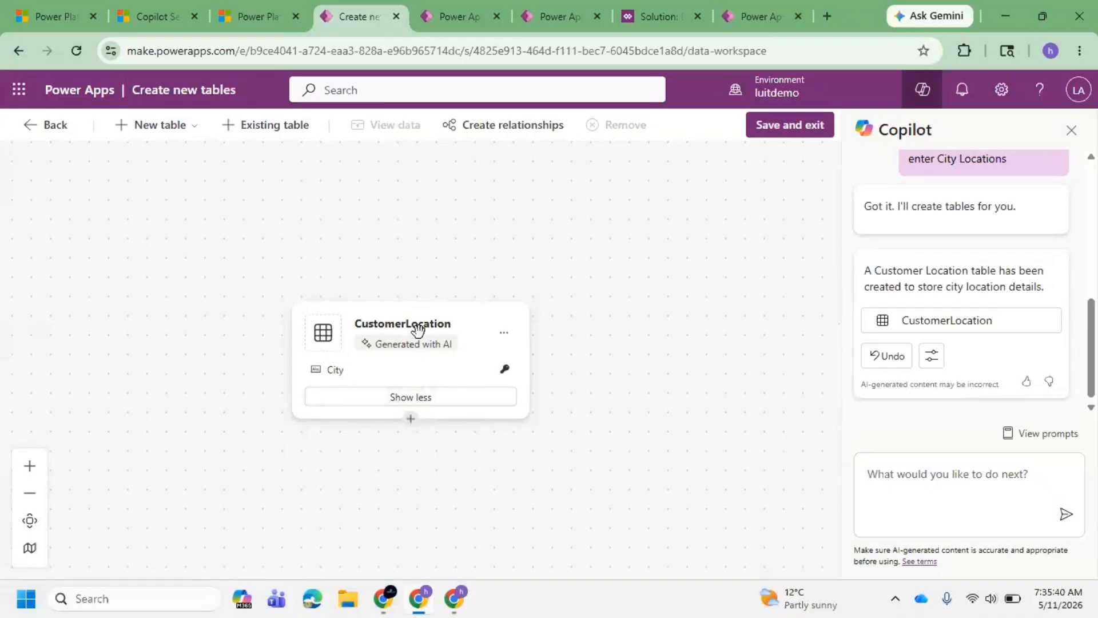
Open the properties of the generated CustomerLocation table and set its display name to "Customer Location".
click(400, 322)
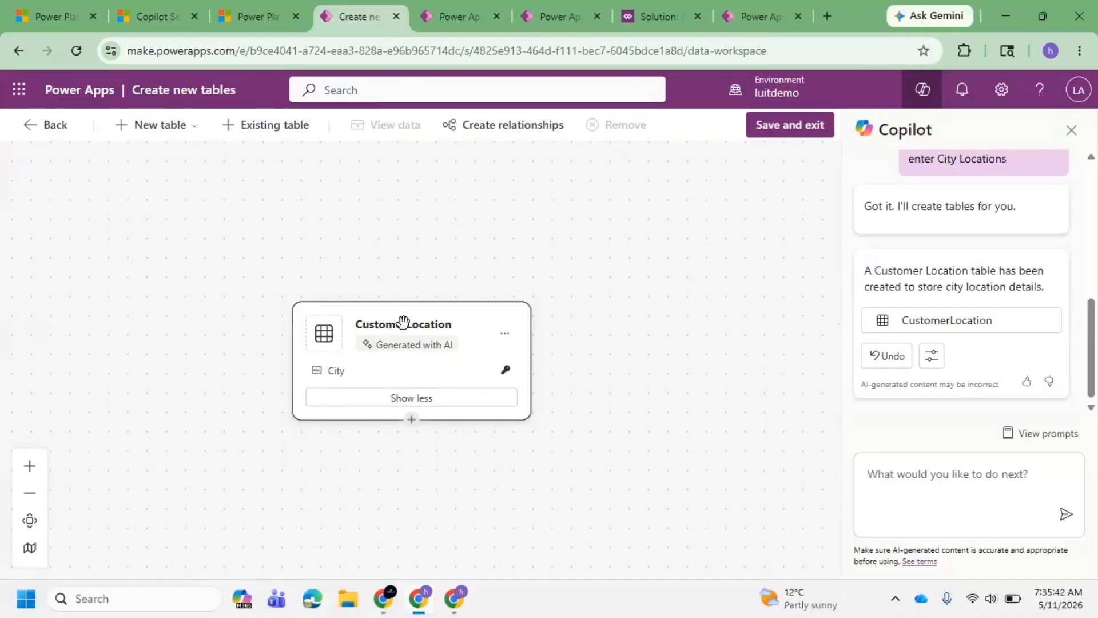
click(503, 333)
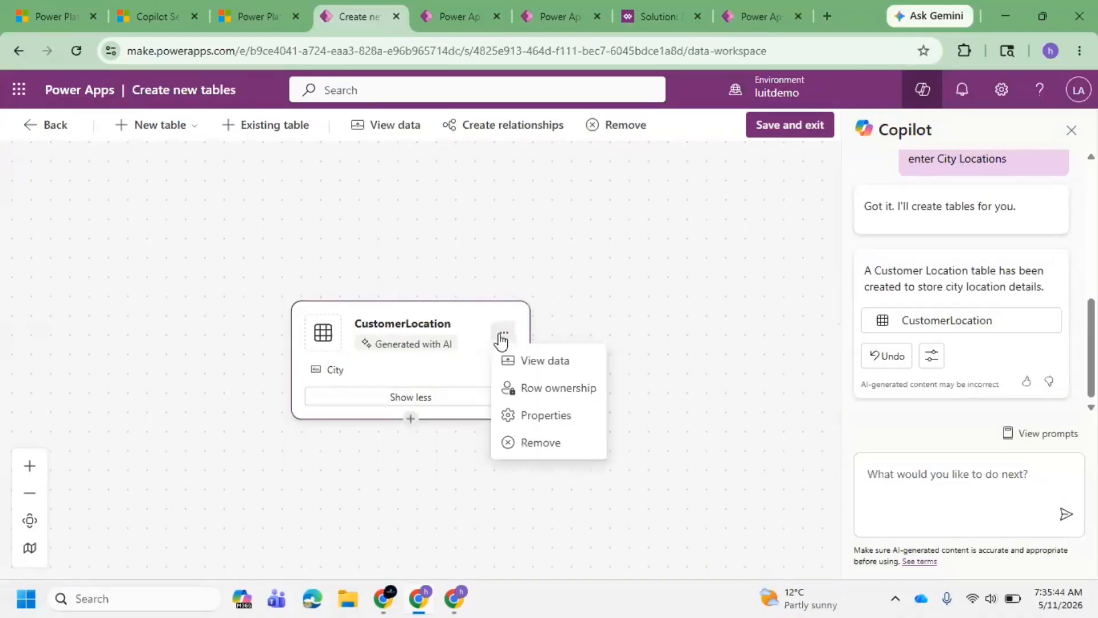
click(534, 417)
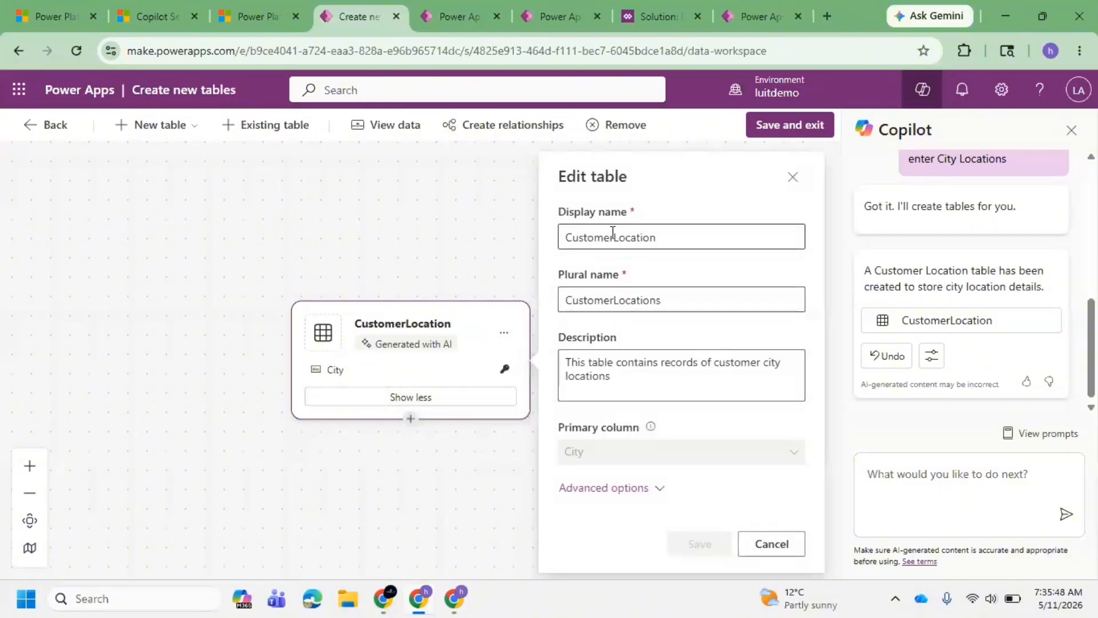
click(612, 237)
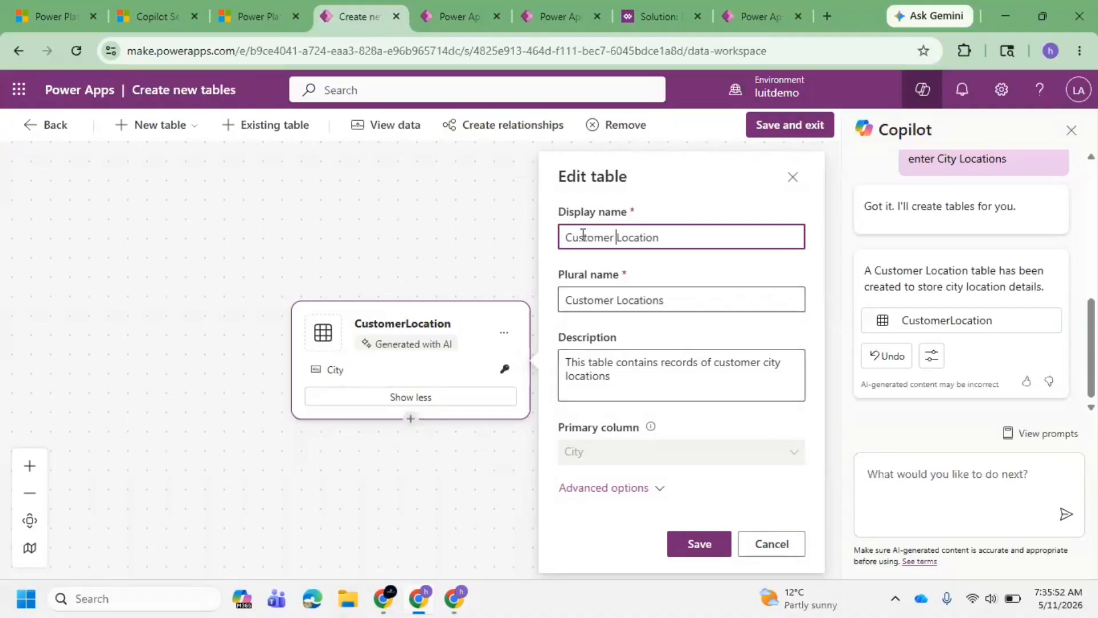
Examine the table's display name and plural name, and show the advanced options to check the publisher prefix in the schema name.
triple_click(667, 238)
click(653, 291)
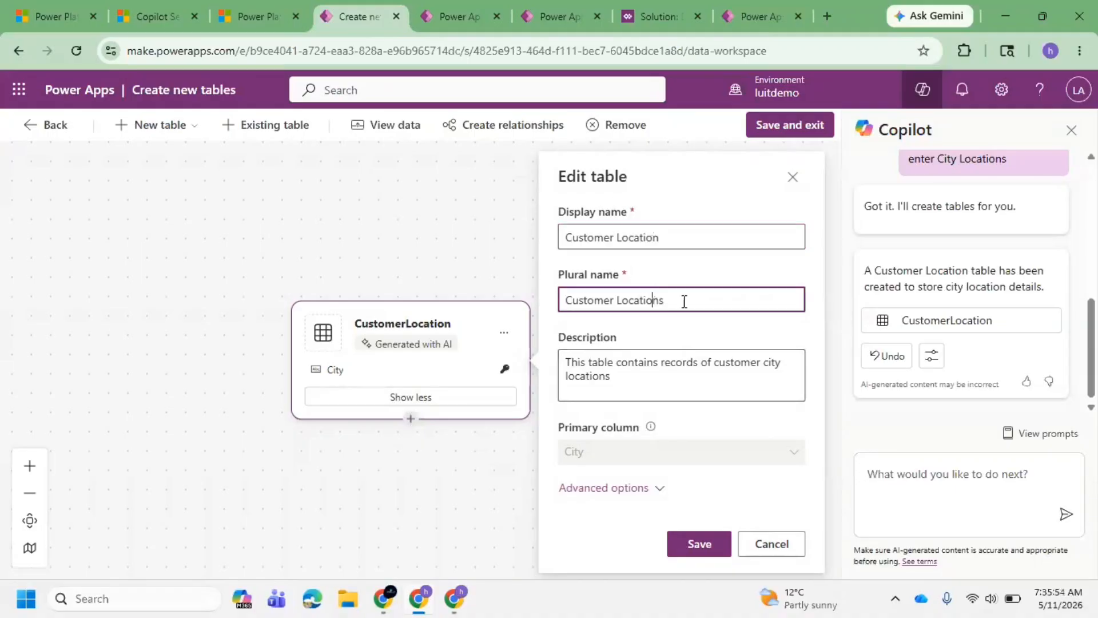
triple_click(684, 299)
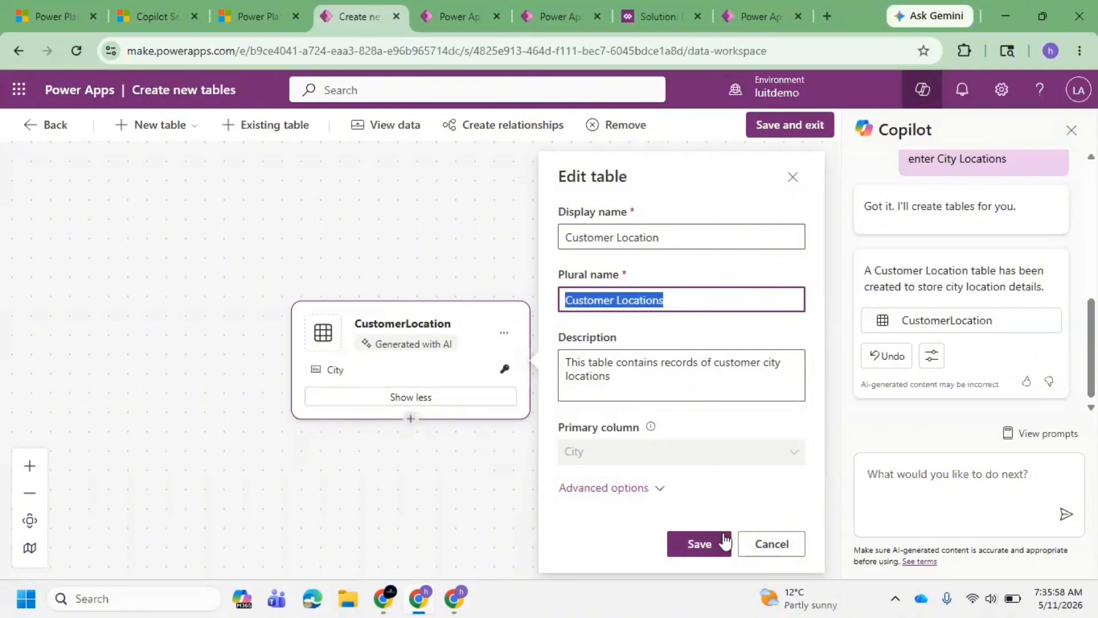
click(632, 488)
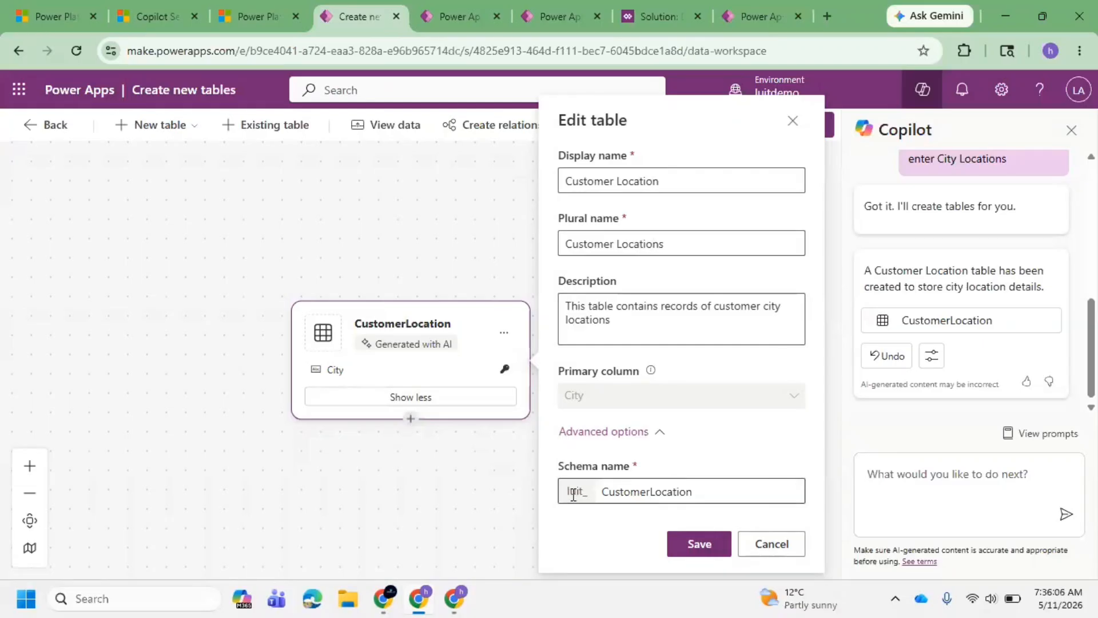
drag(716, 492, 589, 490)
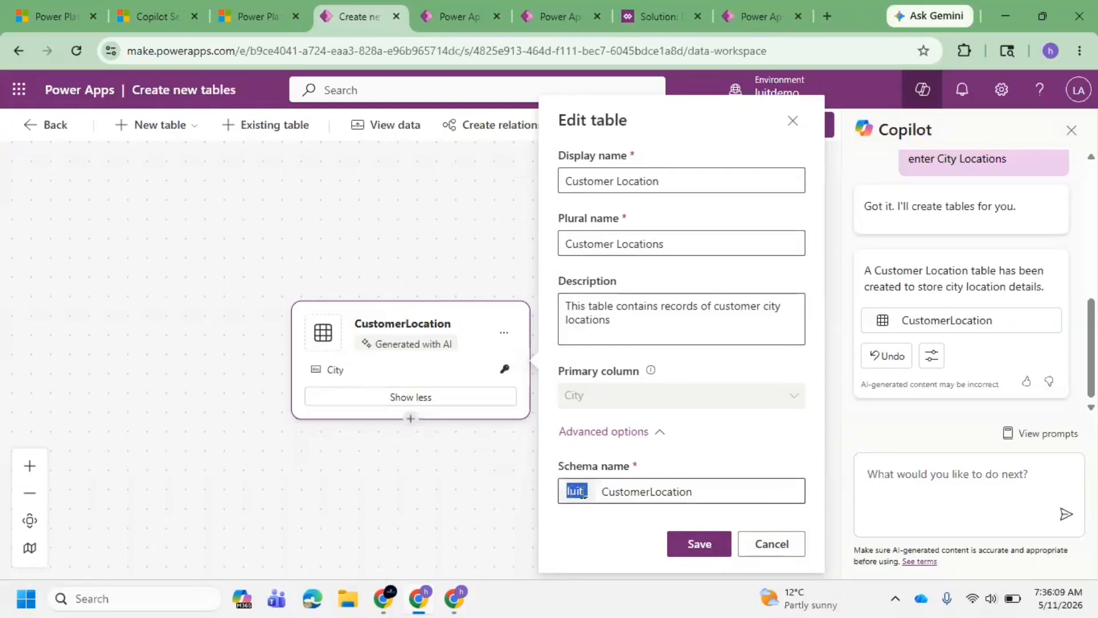
Save the Customer Location table details and create the draft table in the solution by saving and exiting the table designer.
click(703, 545)
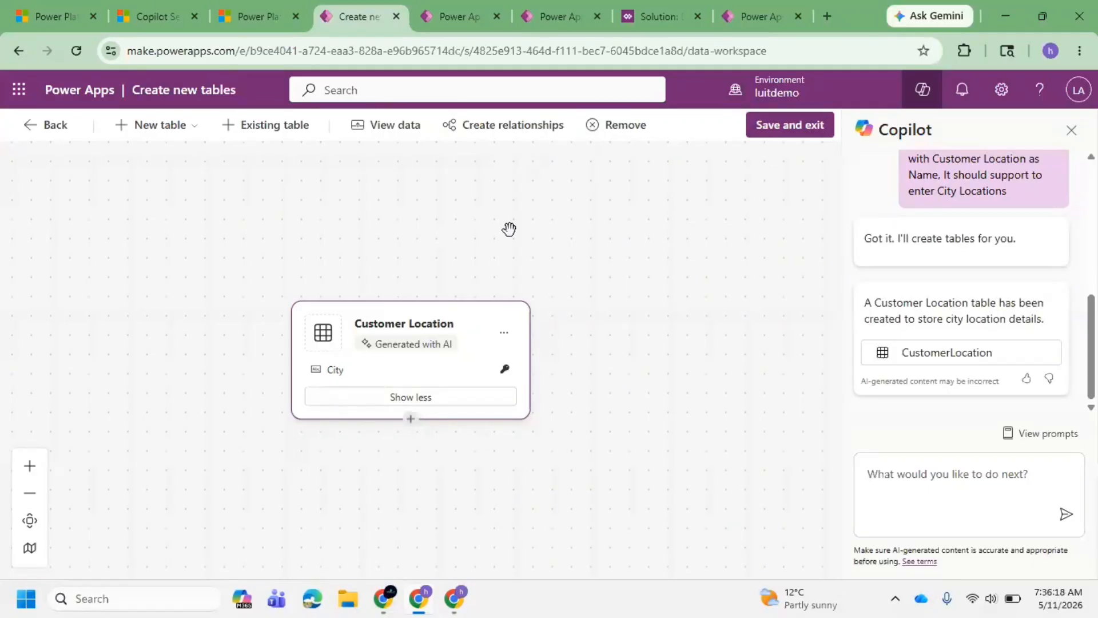
click(792, 125)
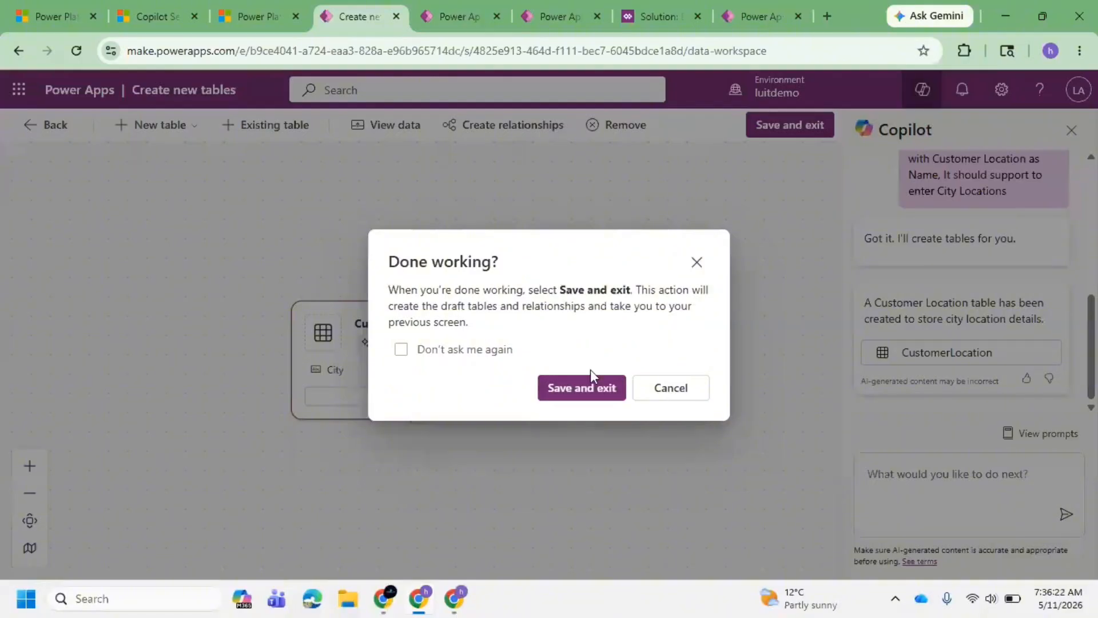
click(595, 395)
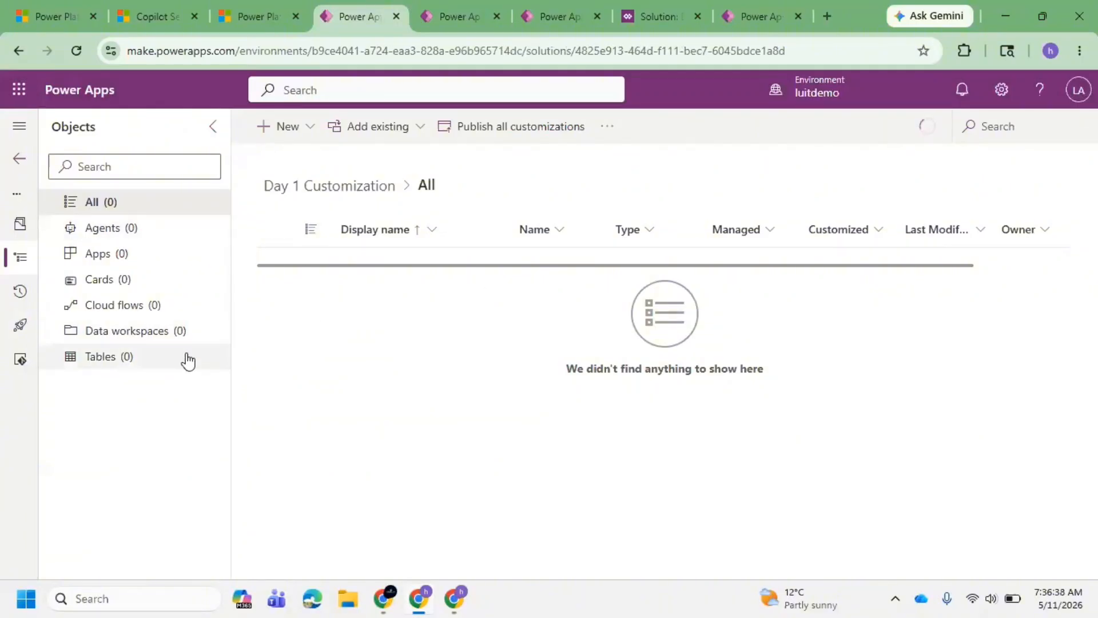
Examine the Customer Location table's columns, forms and views within the Day 1 Customization solution.
click(49, 357)
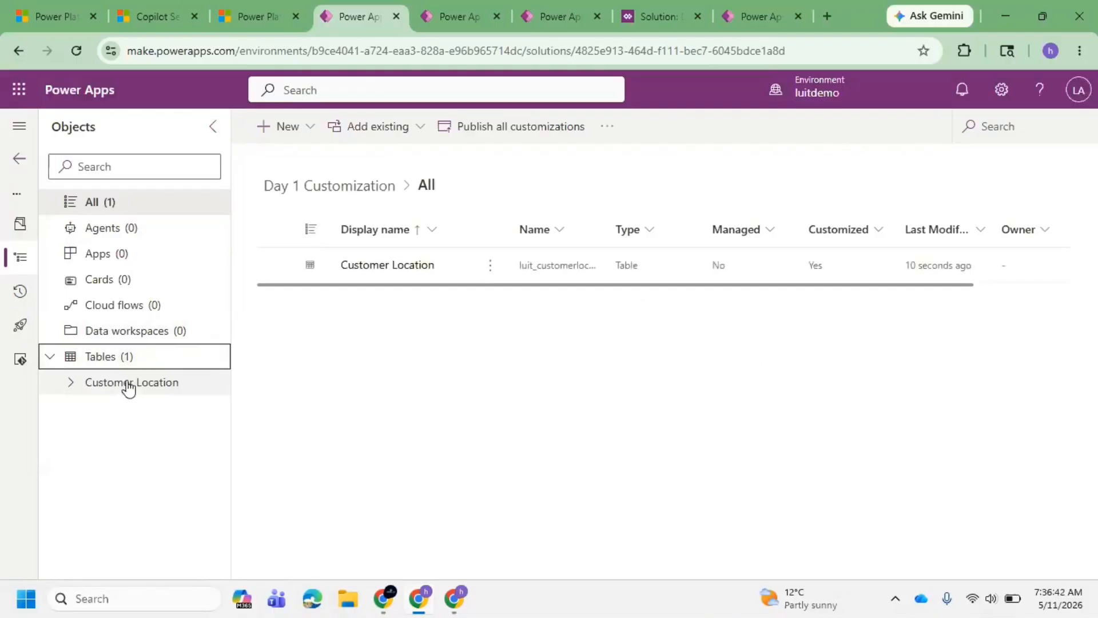
click(72, 382)
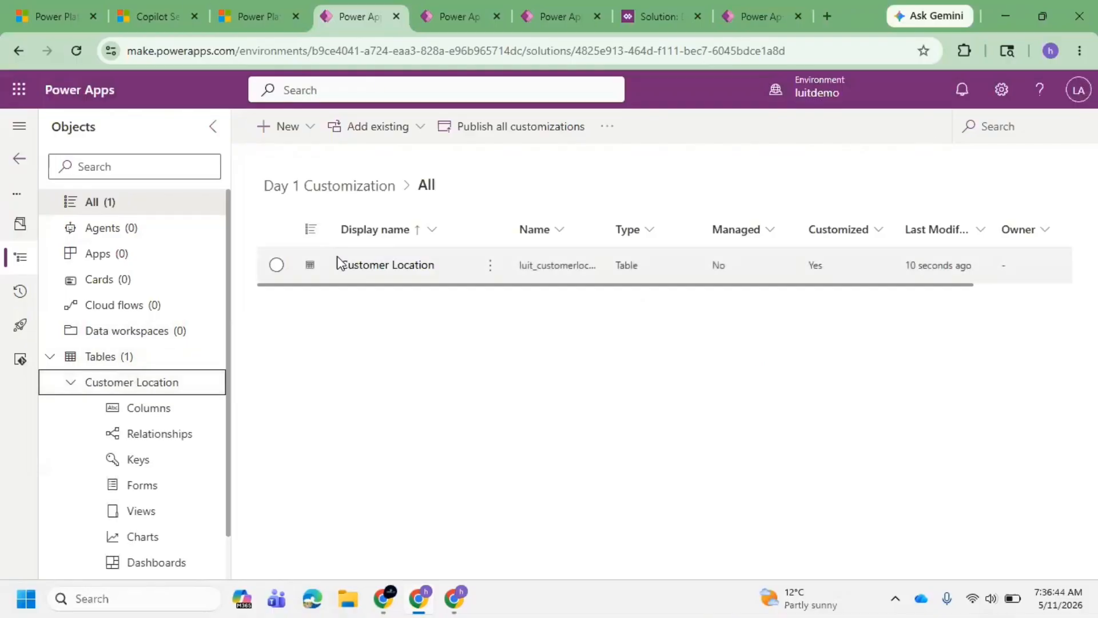
drag(458, 224, 542, 232)
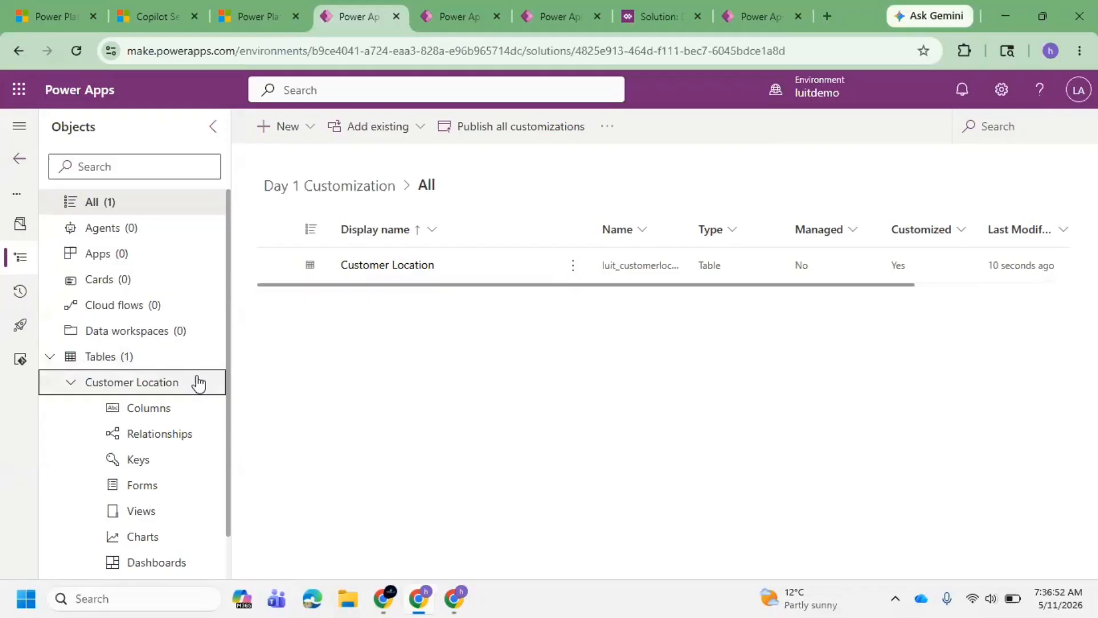
click(167, 417)
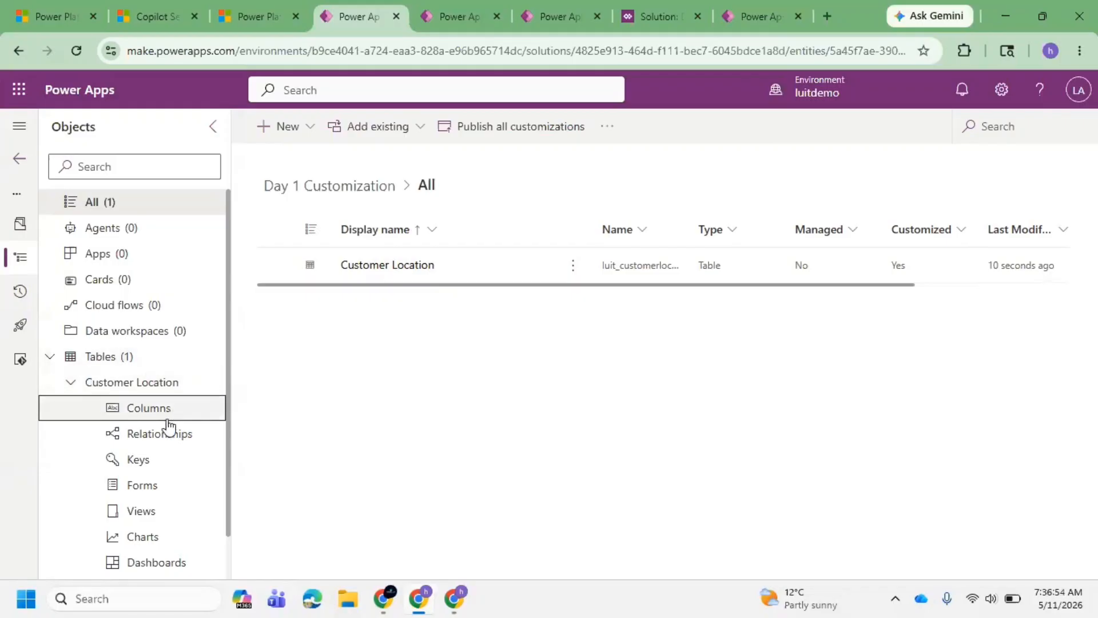
click(166, 481)
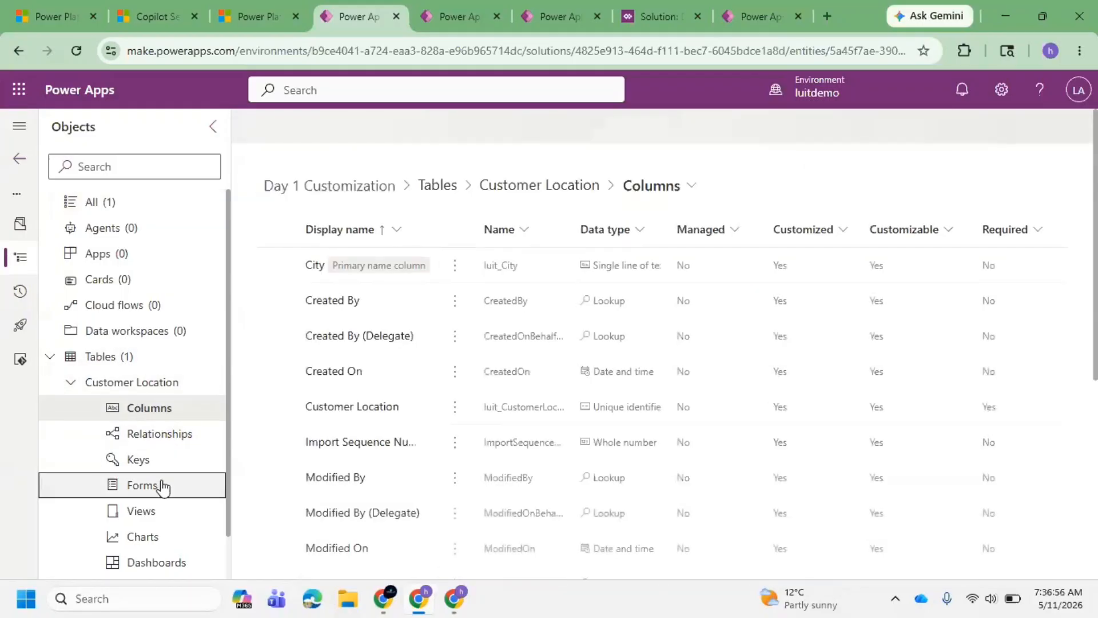
click(156, 519)
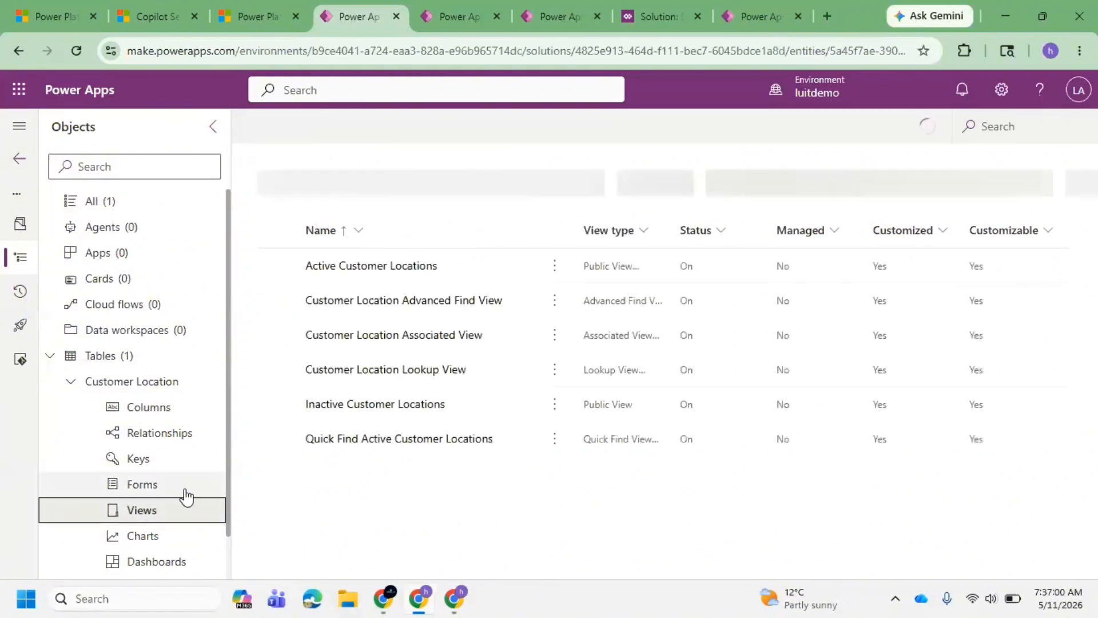
scroll(187, 496, down, 1)
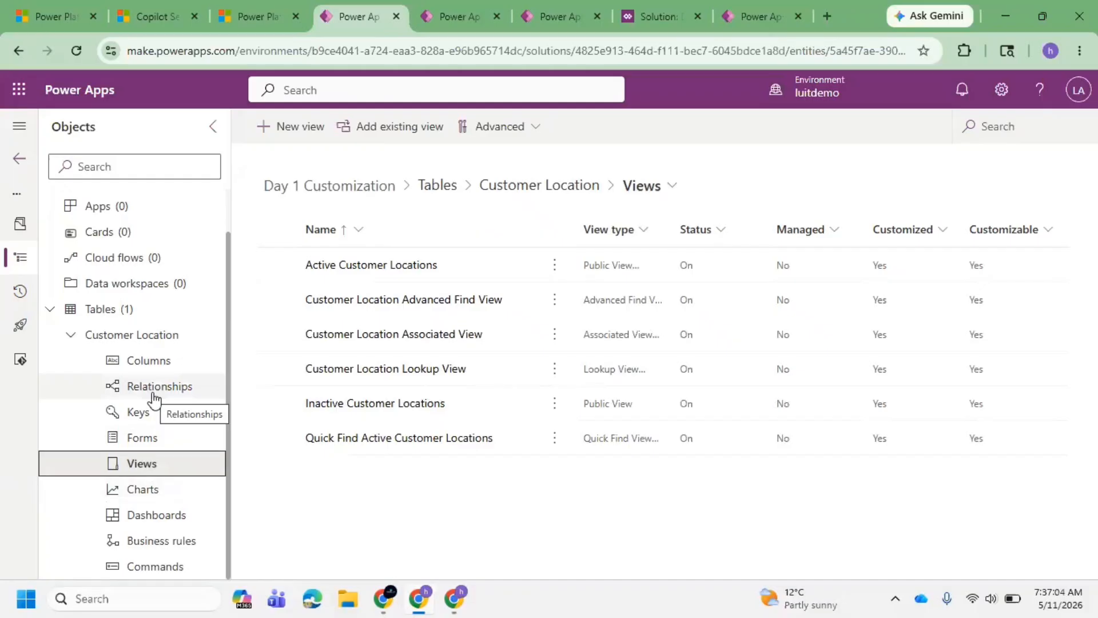
click(180, 370)
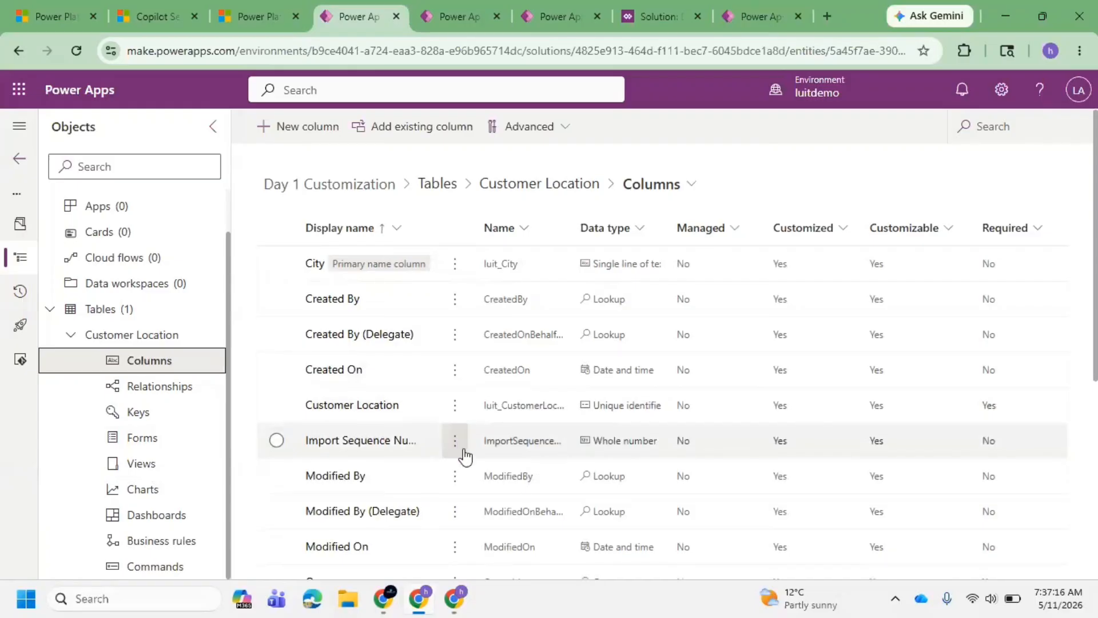
scroll(464, 456, down, 6)
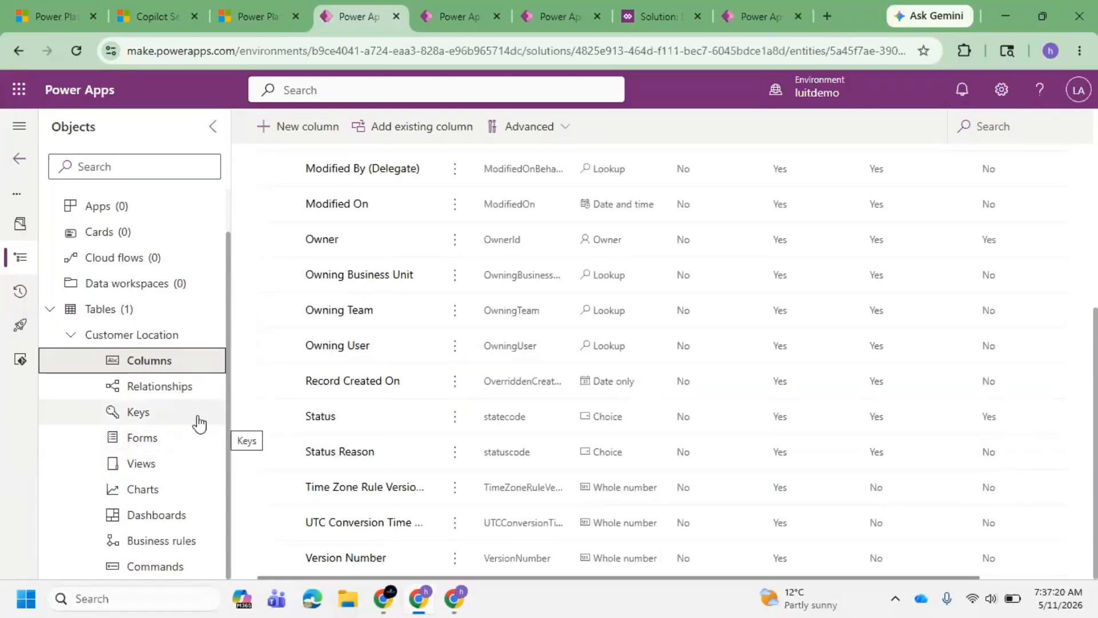
click(183, 445)
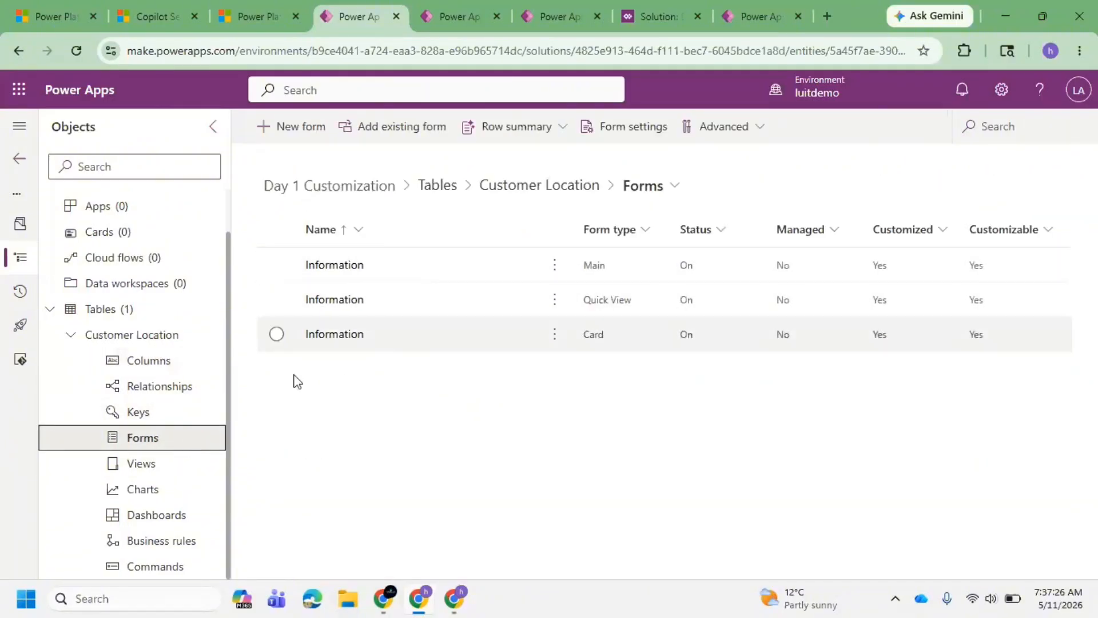
click(161, 475)
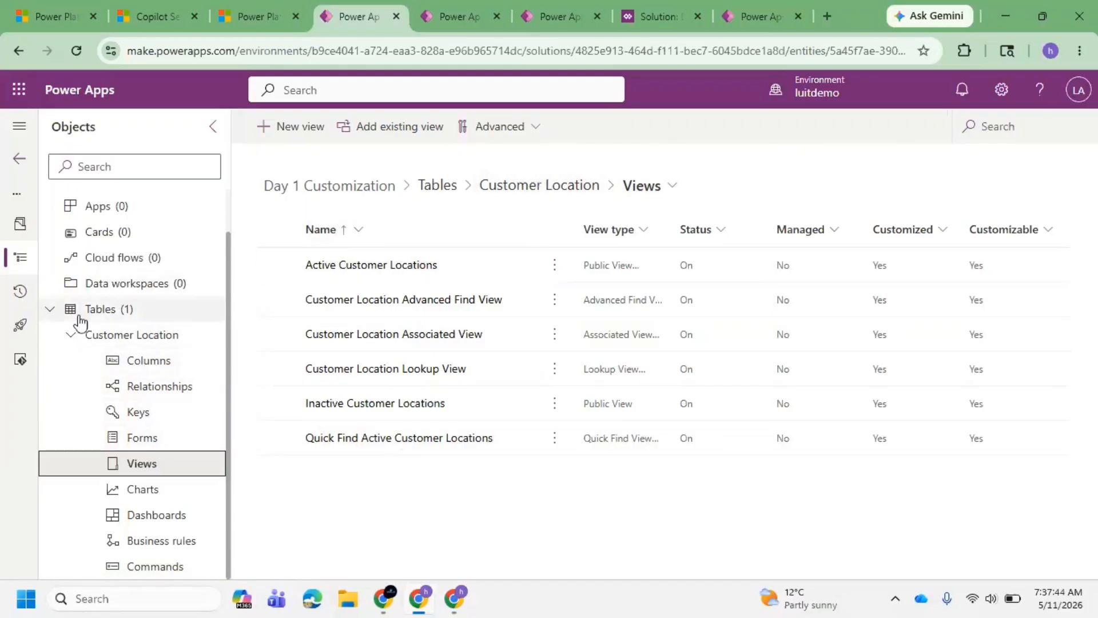
click(50, 314)
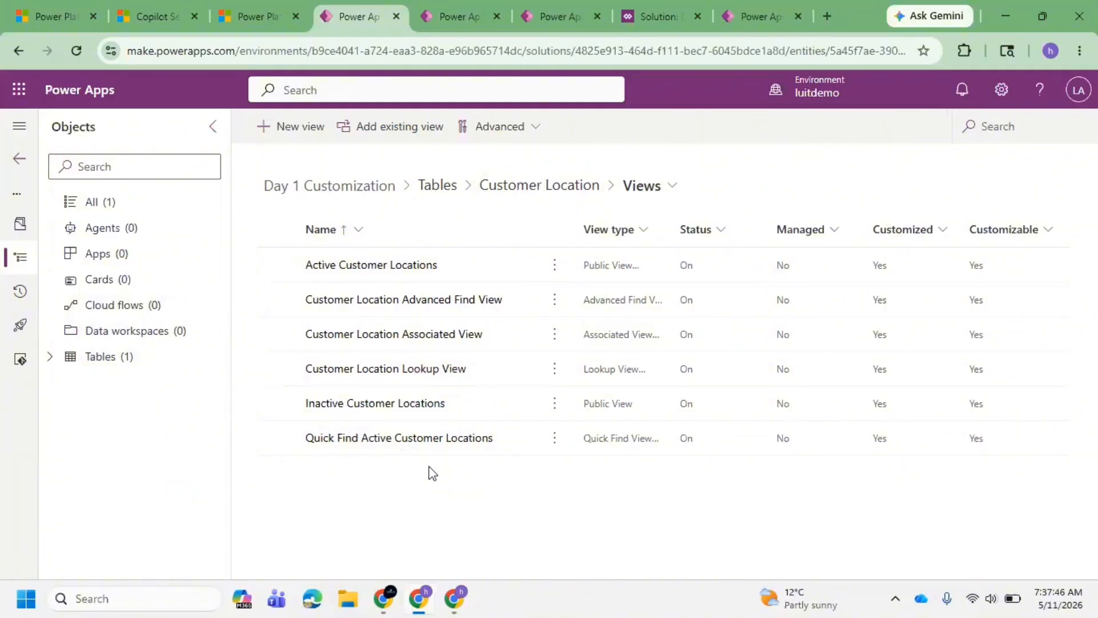
Switch to the Copilot Service workspace app, check the entries in its navigation, and return to the Power Apps solution.
click(146, 13)
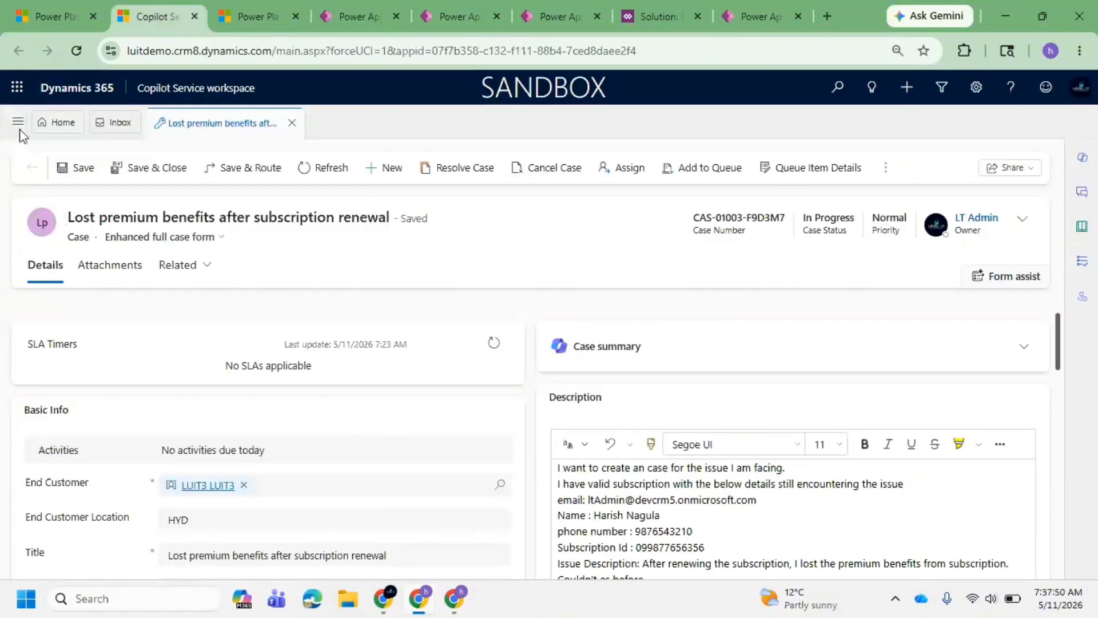
click(18, 123)
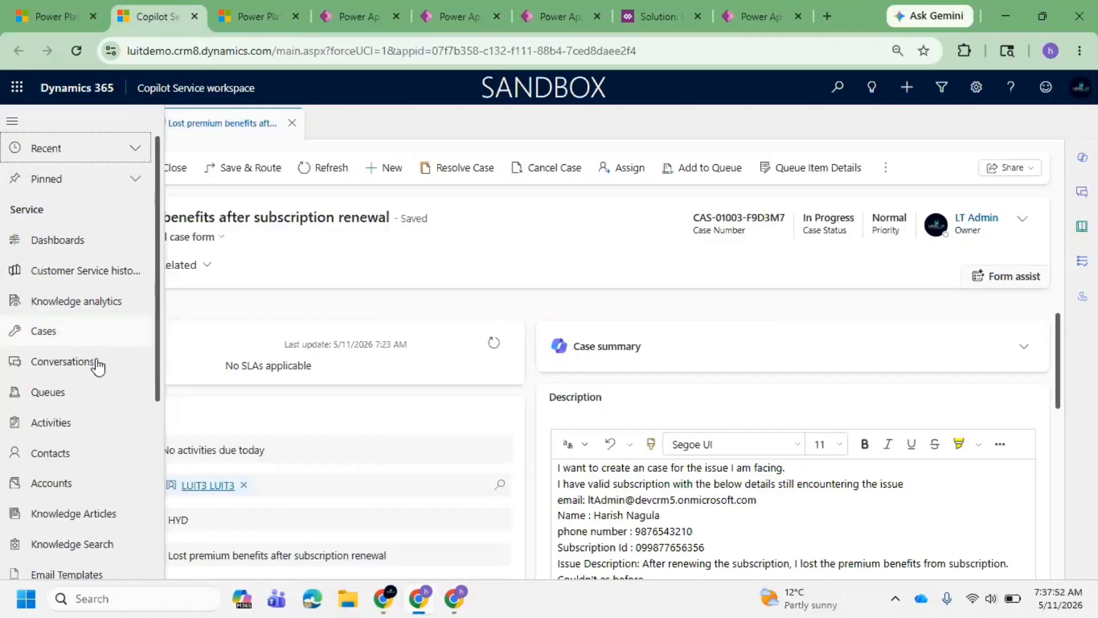
scroll(130, 314, down, 3)
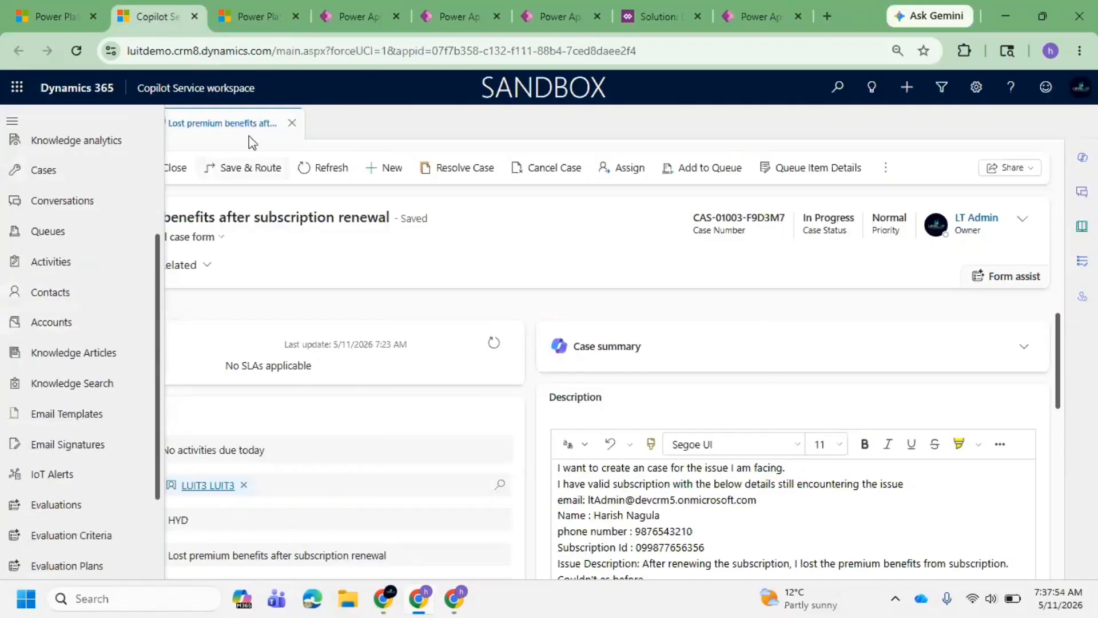
click(295, 84)
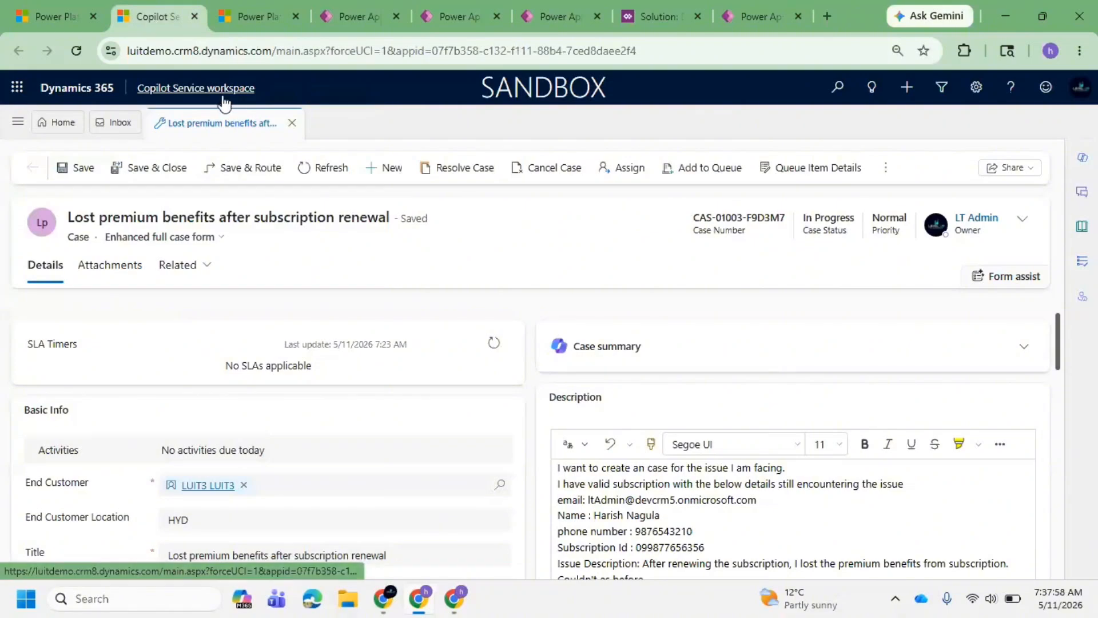
click(356, 10)
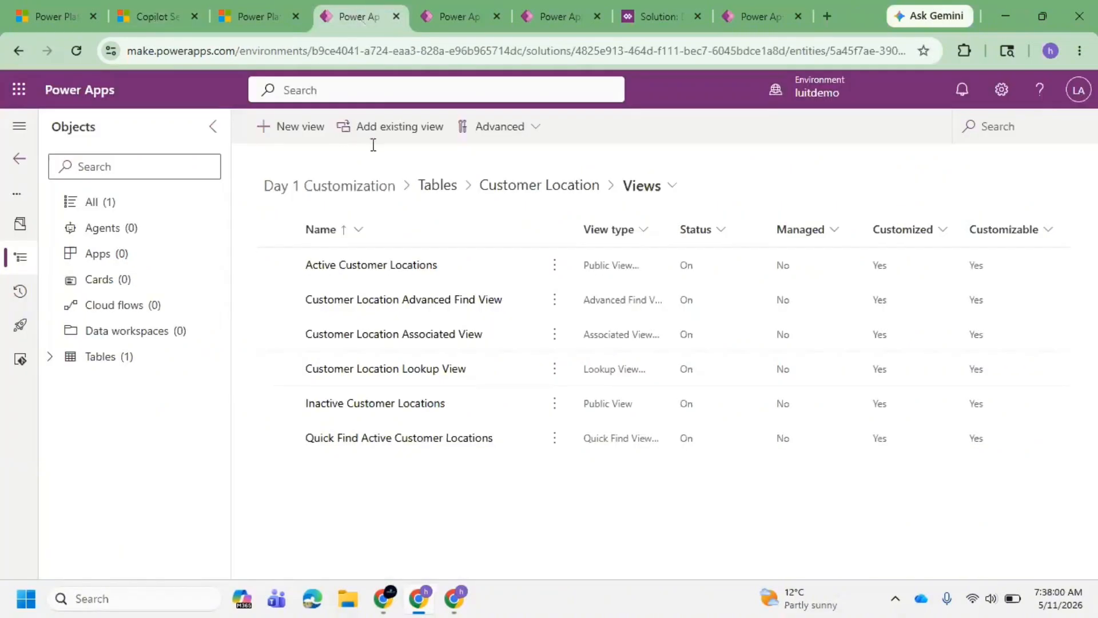
Add the existing Copilot Service Workspace site map to the Day 1 Customization solution, searching the site maps for "Cop".
click(119, 213)
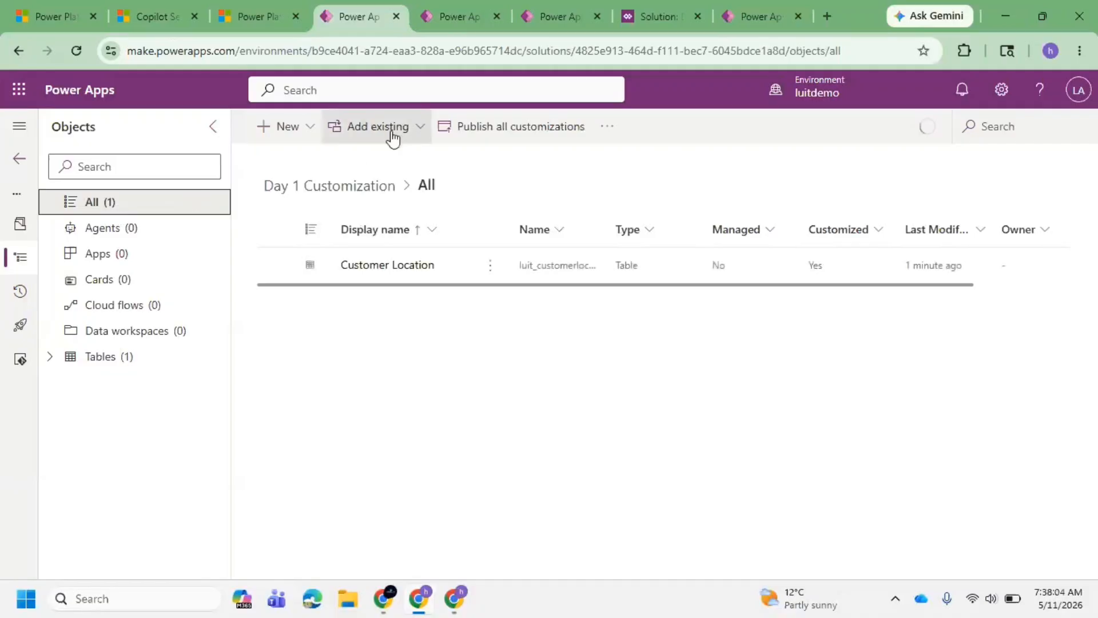
click(391, 131)
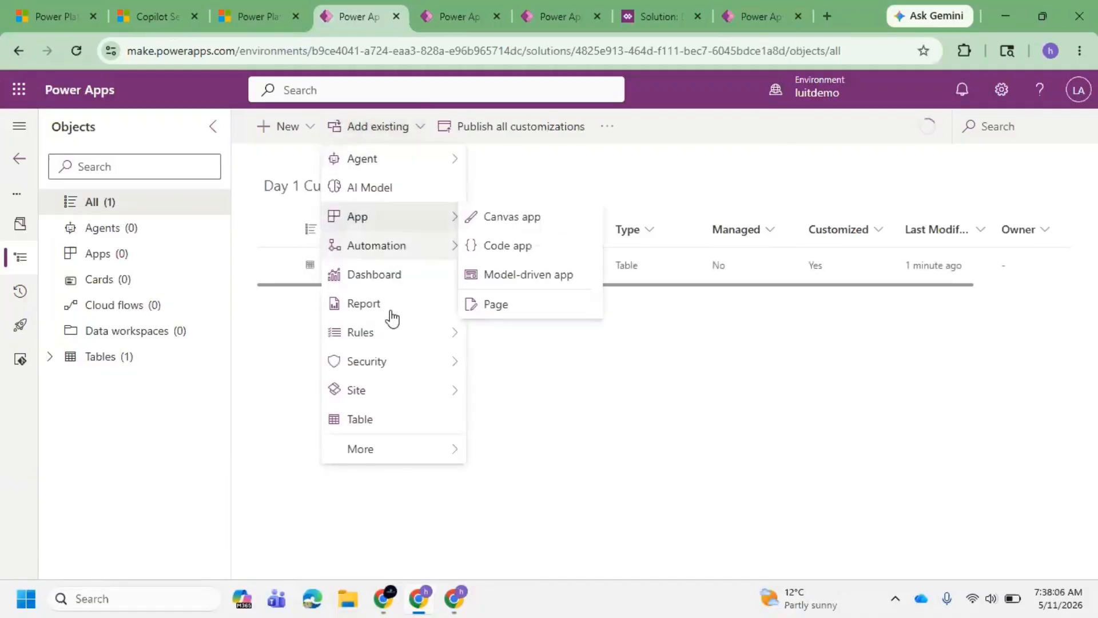
mouse_move(421, 449)
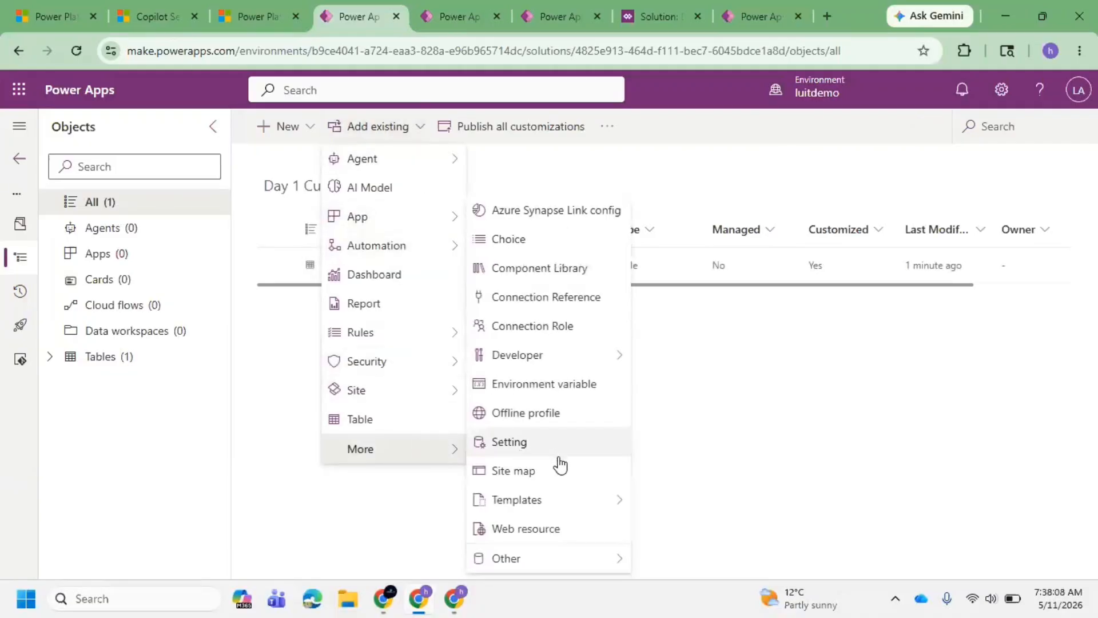
click(514, 472)
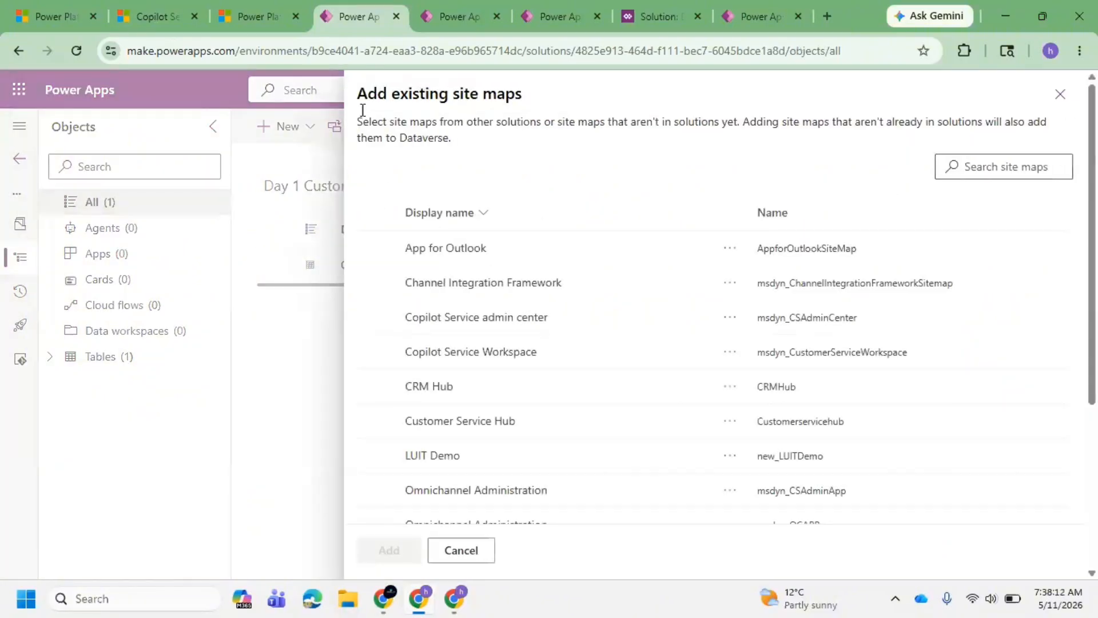
click(171, 18)
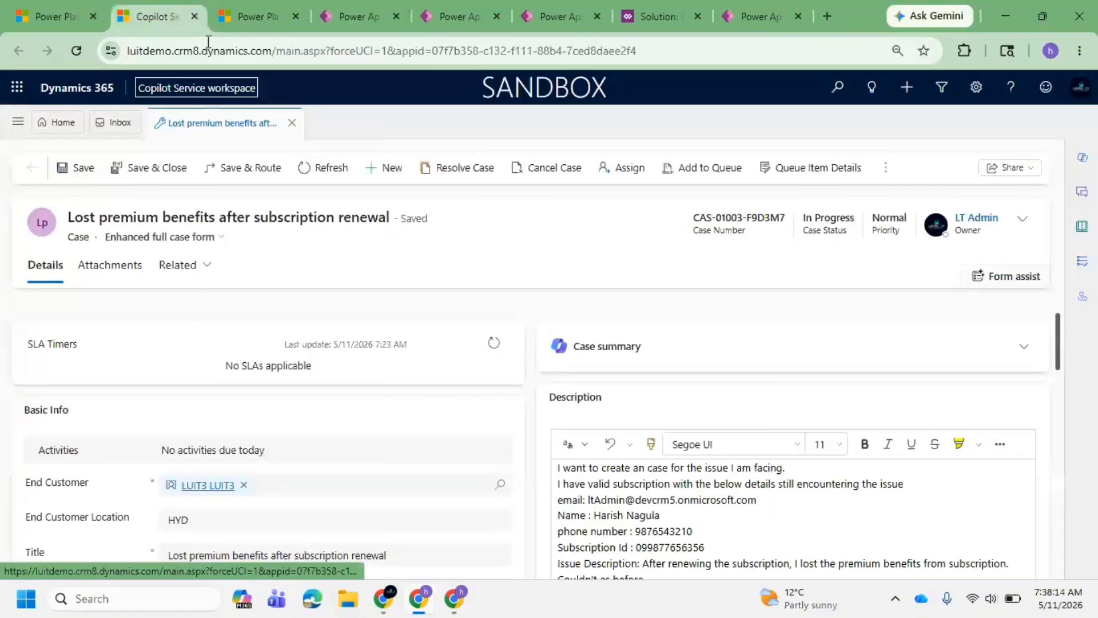
click(352, 17)
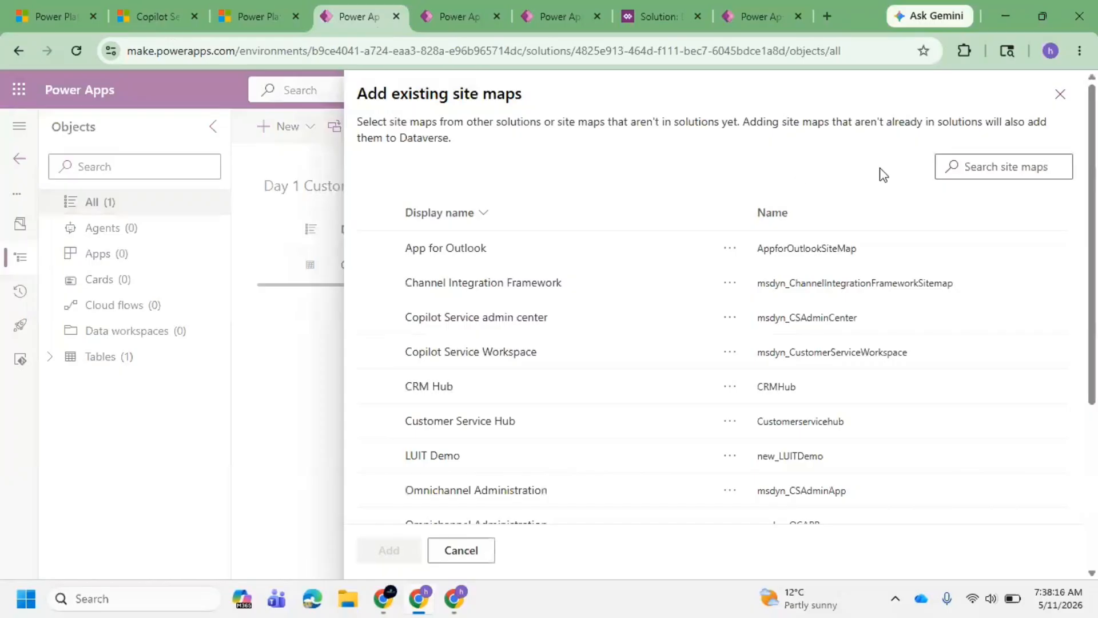
click(971, 161)
text(Cop)
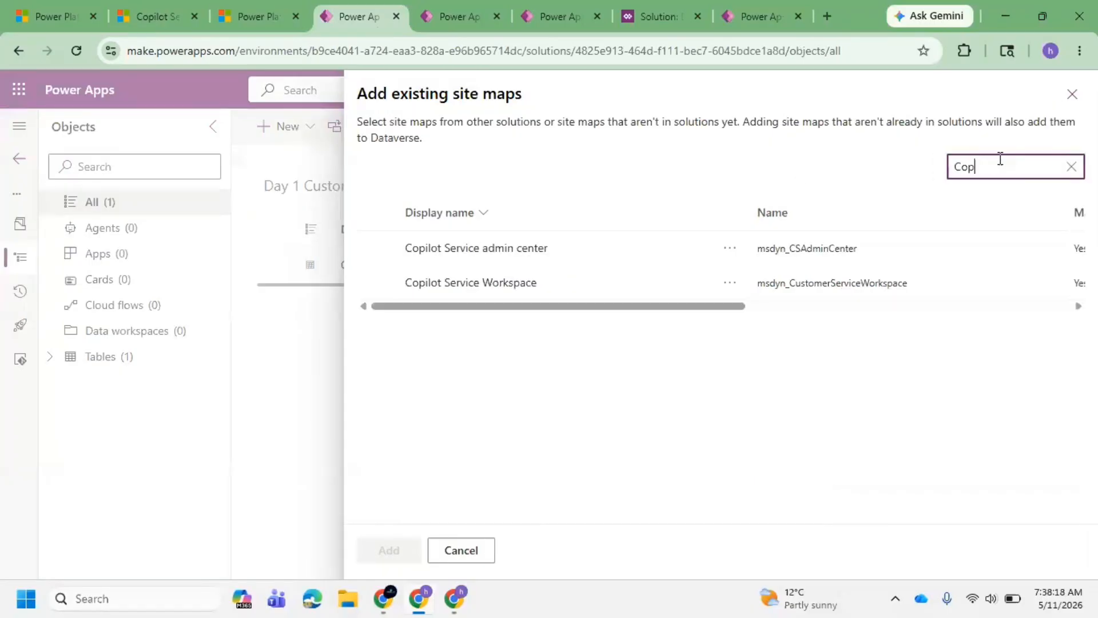
click(636, 289)
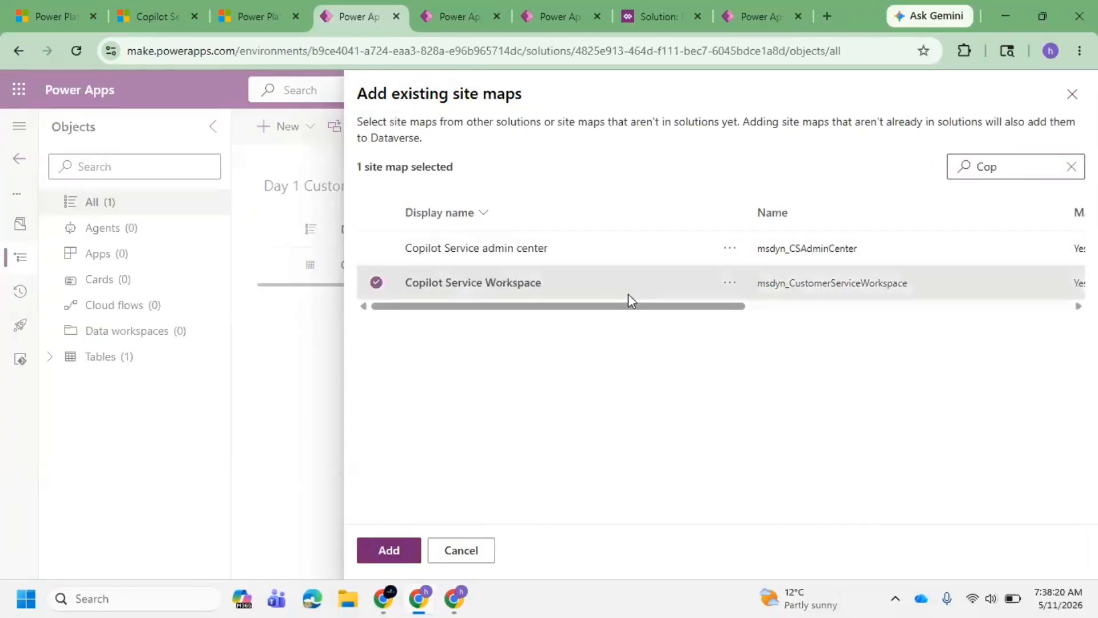
click(389, 550)
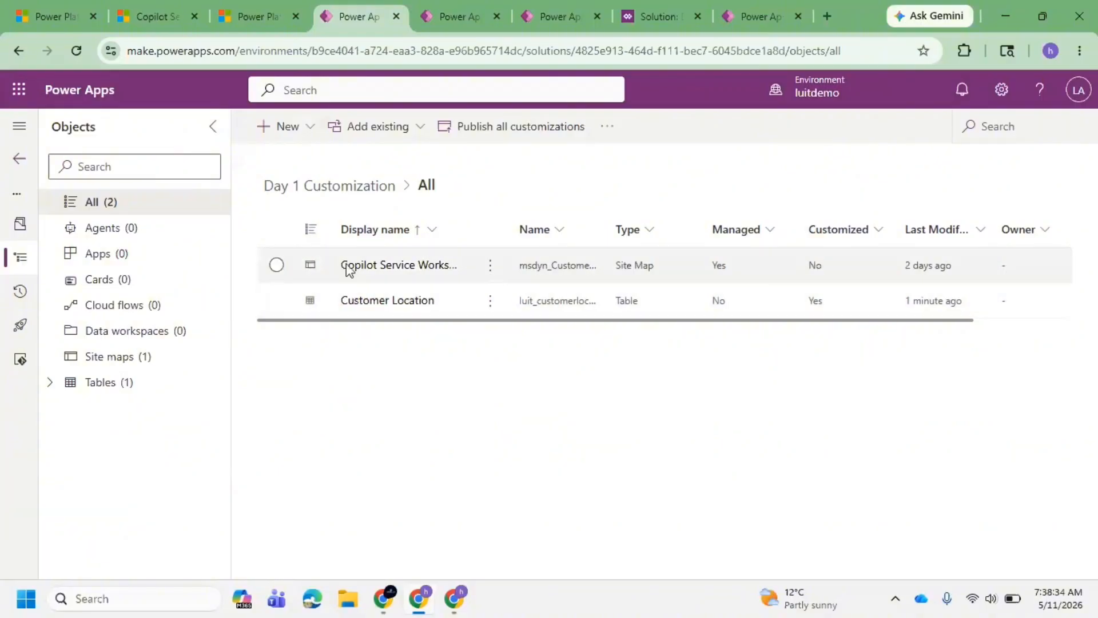
Open the Copilot Service Workspace site map for editing and add a new subarea directly after Cases in the Service group.
click(277, 265)
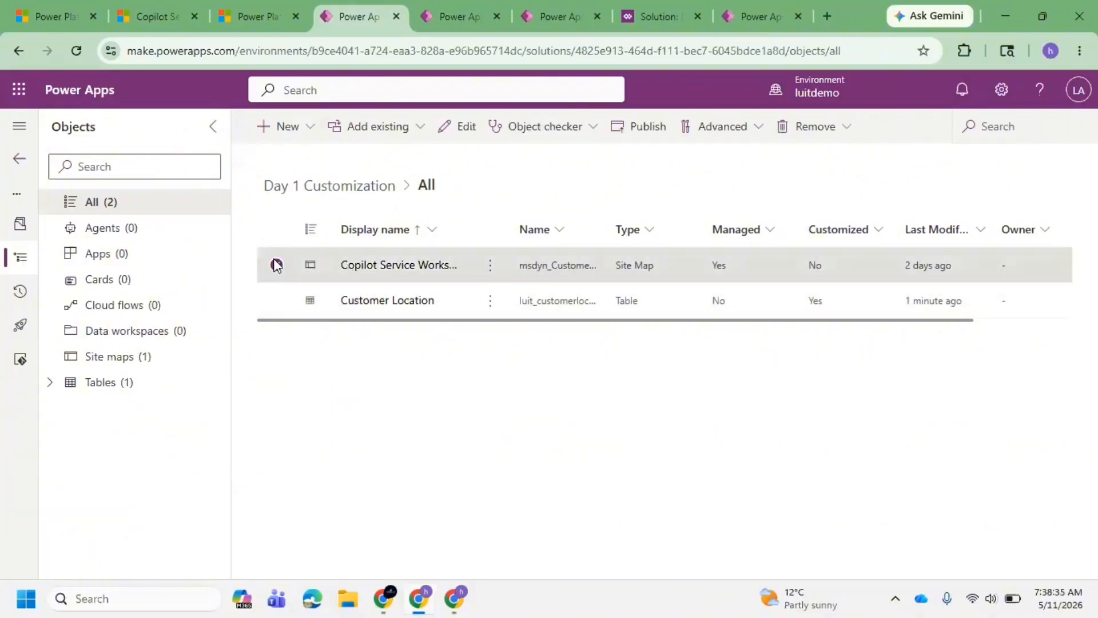
click(463, 138)
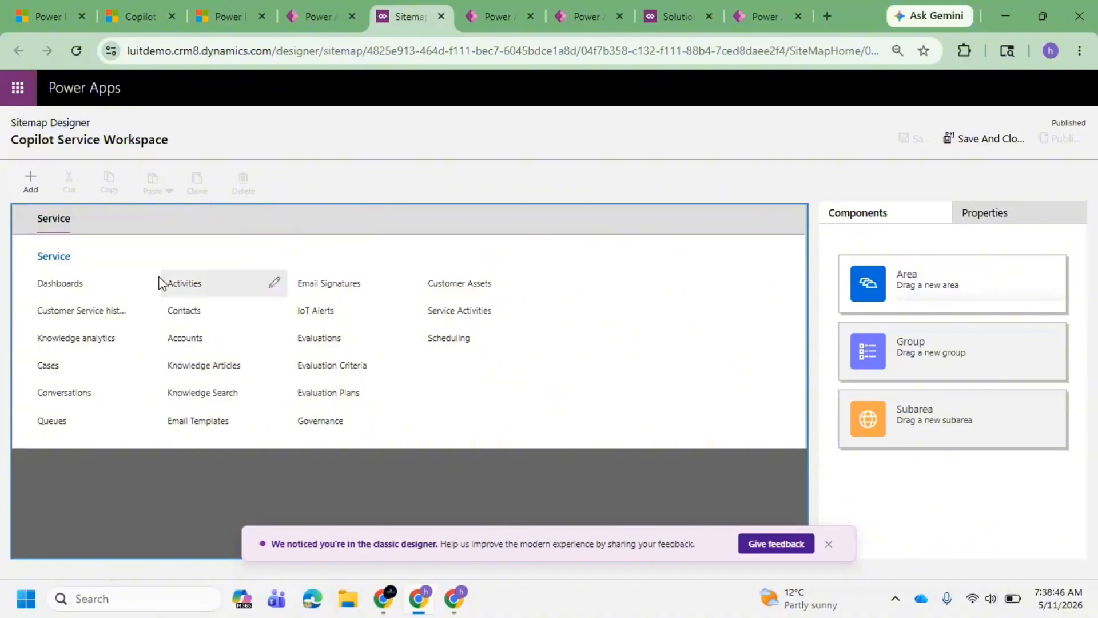
click(68, 373)
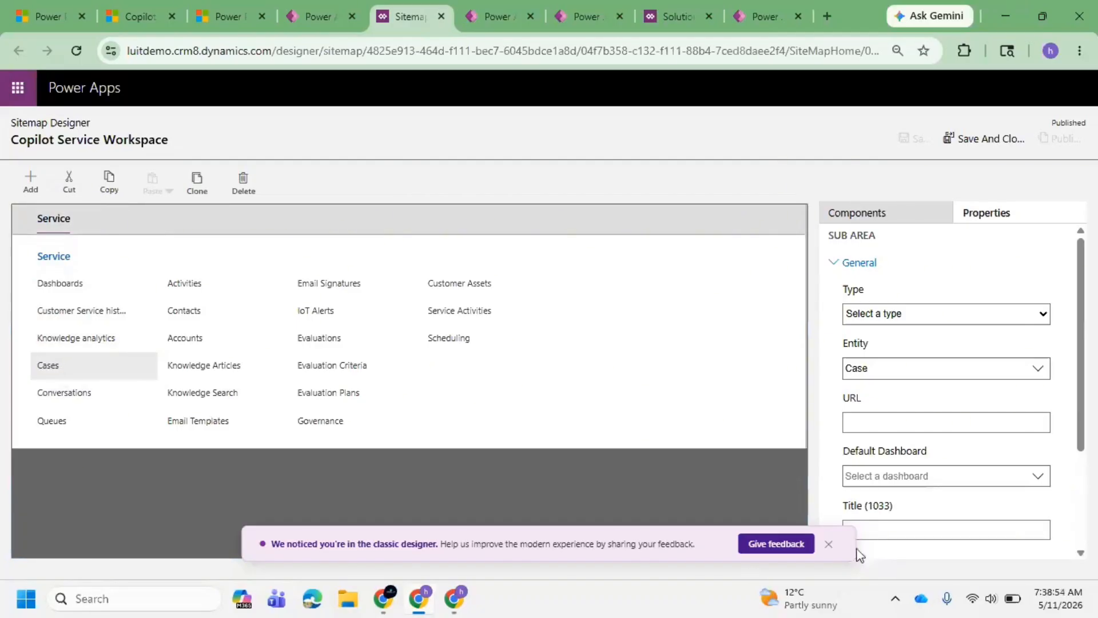
click(829, 544)
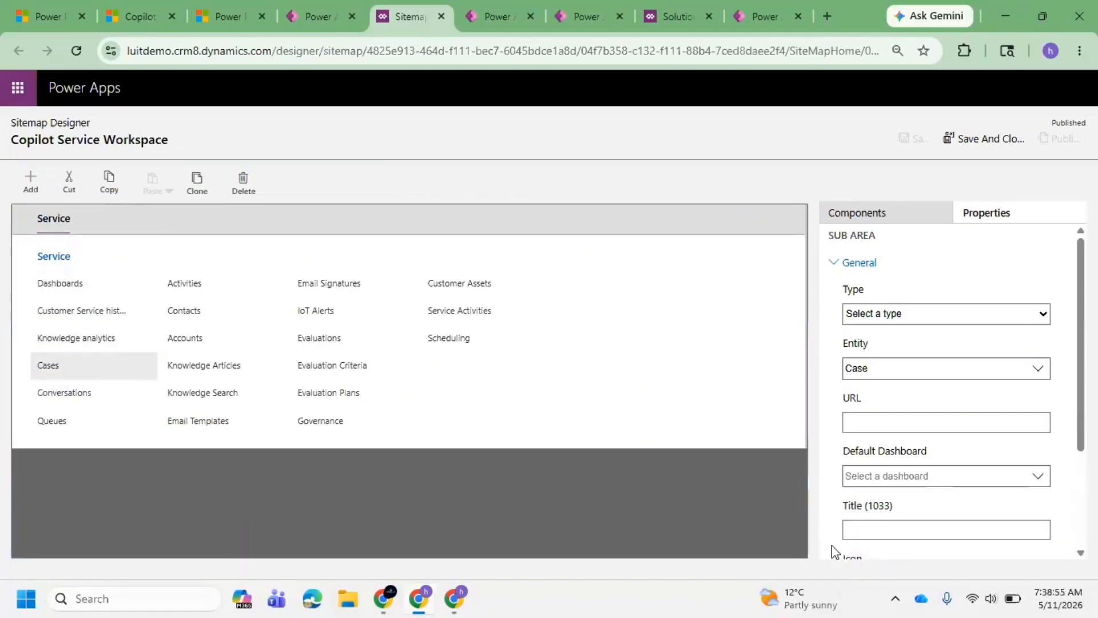
click(30, 182)
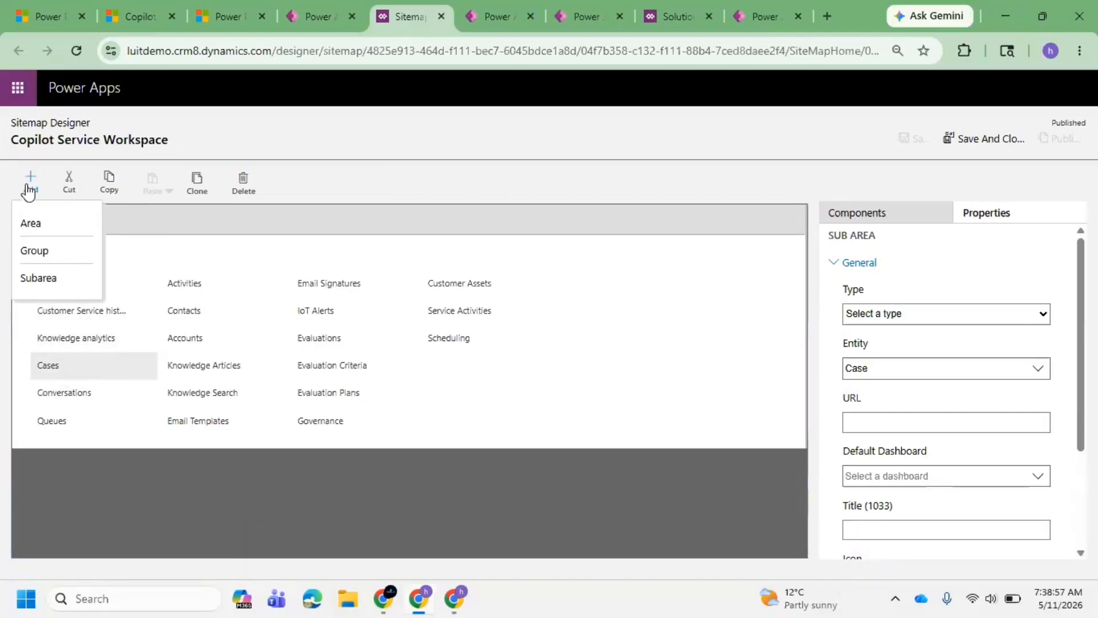
click(54, 279)
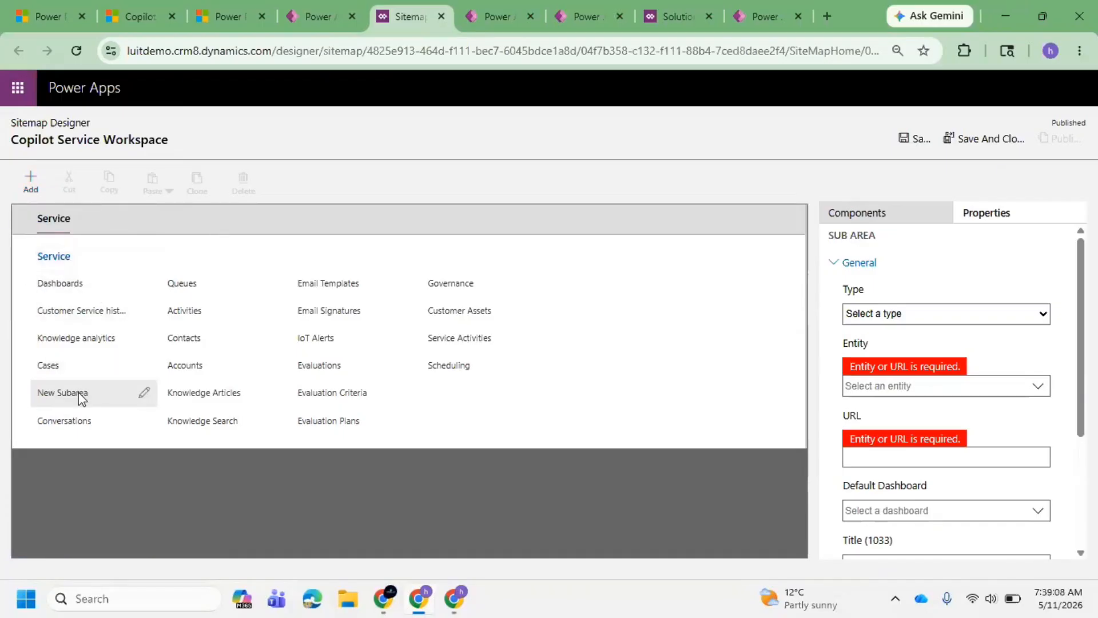
Set the new subarea's type to Entity and choose Customer Location as its entity.
click(992, 321)
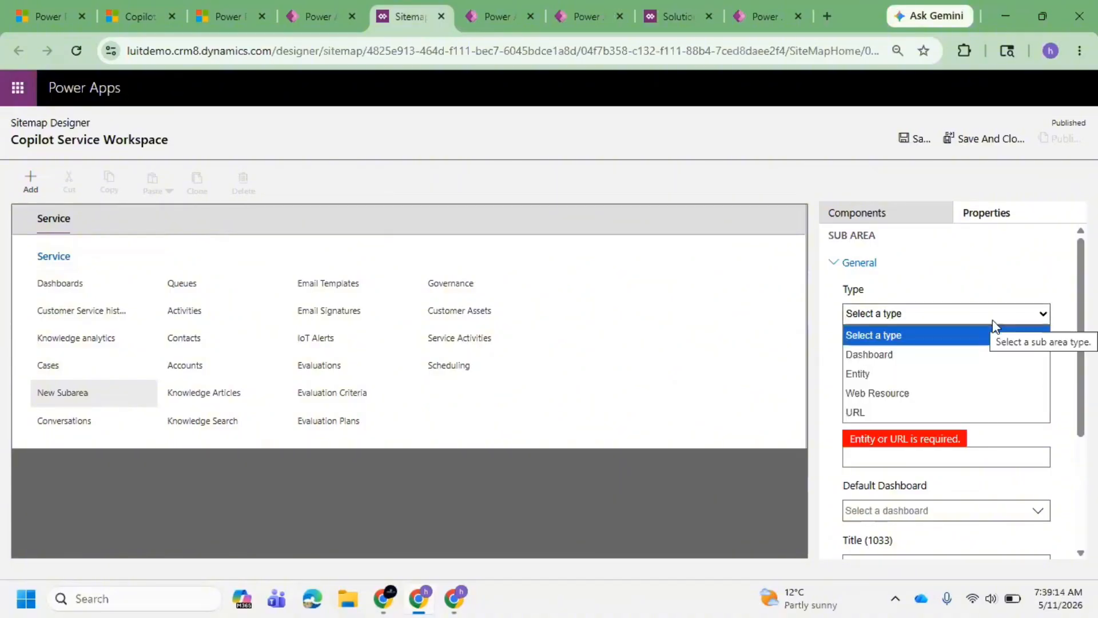
click(890, 373)
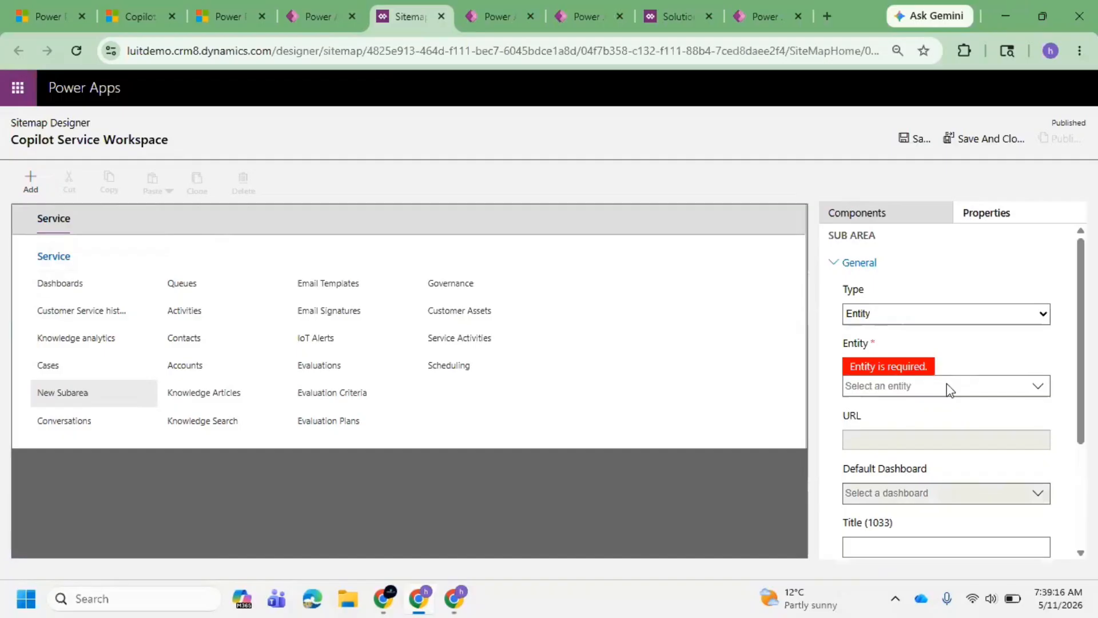
click(1038, 386)
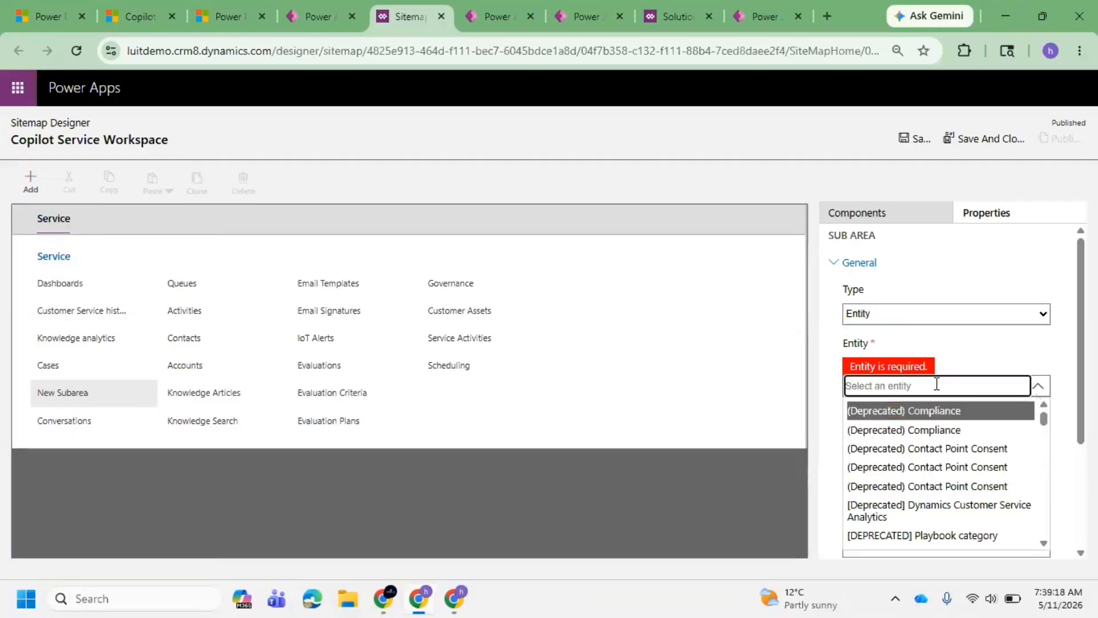
text(Cus)
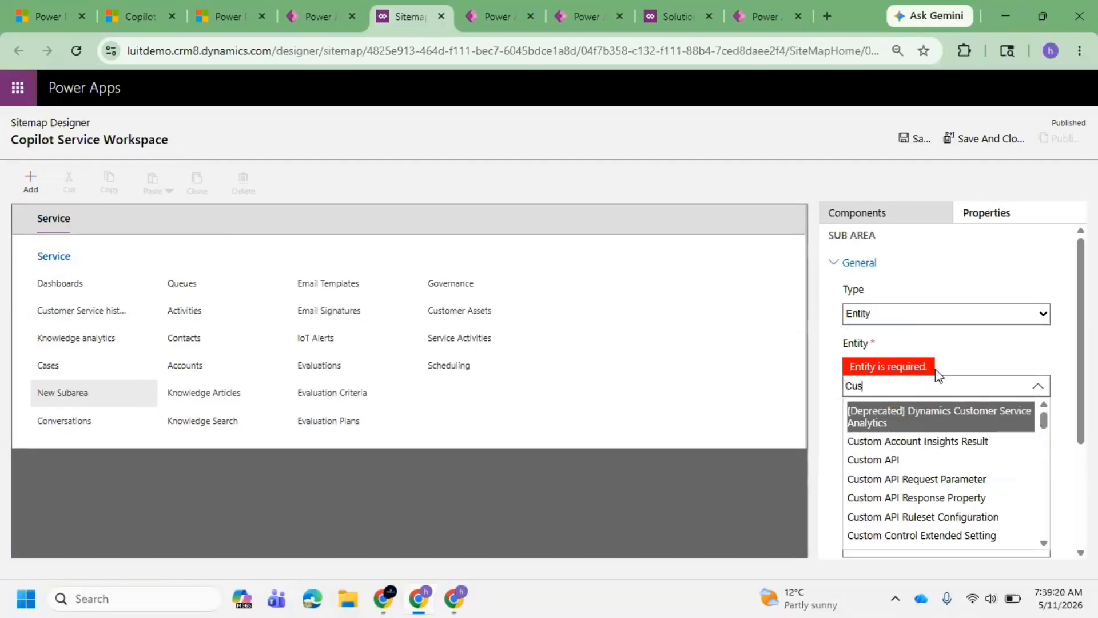
text(tomer)
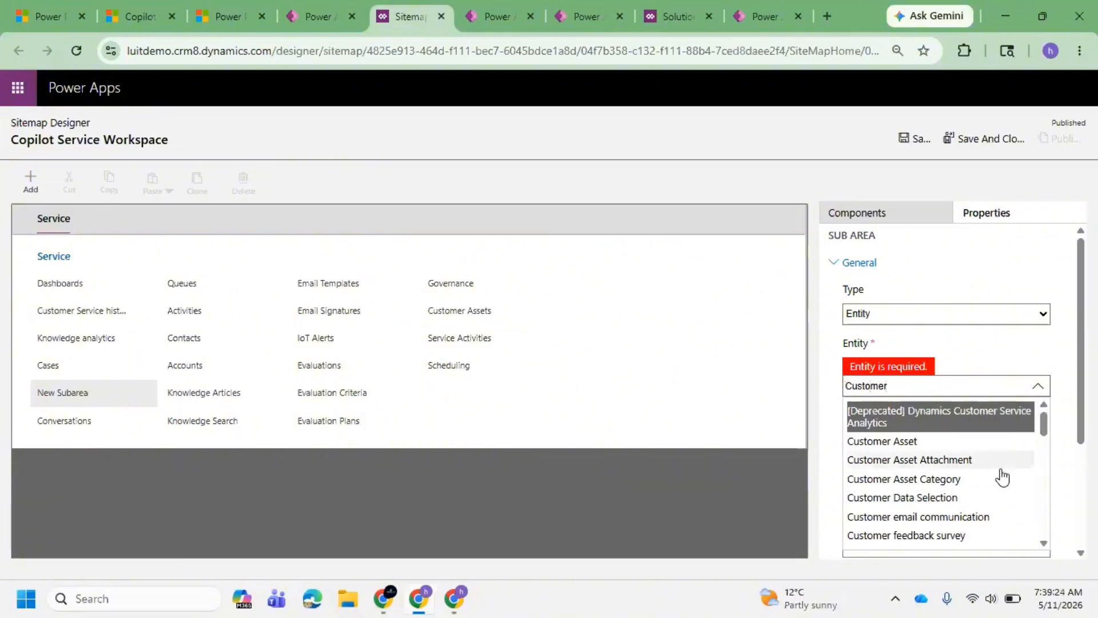
scroll(1000, 478, down, 6)
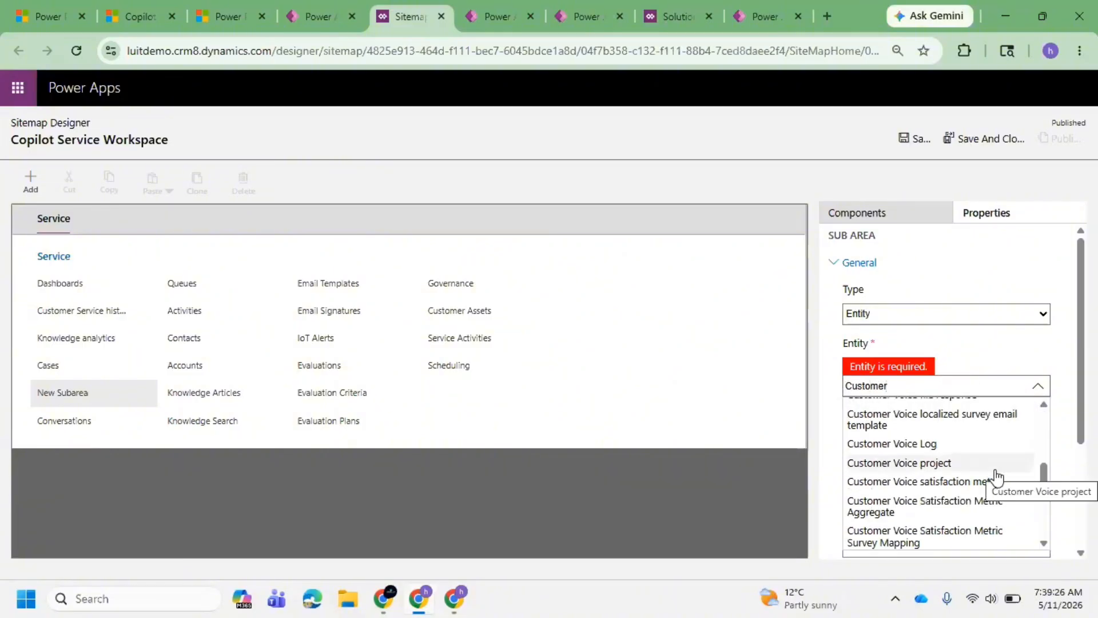
scroll(996, 477, down, 2)
scroll(995, 476, up, 3)
scroll(995, 475, up, 4)
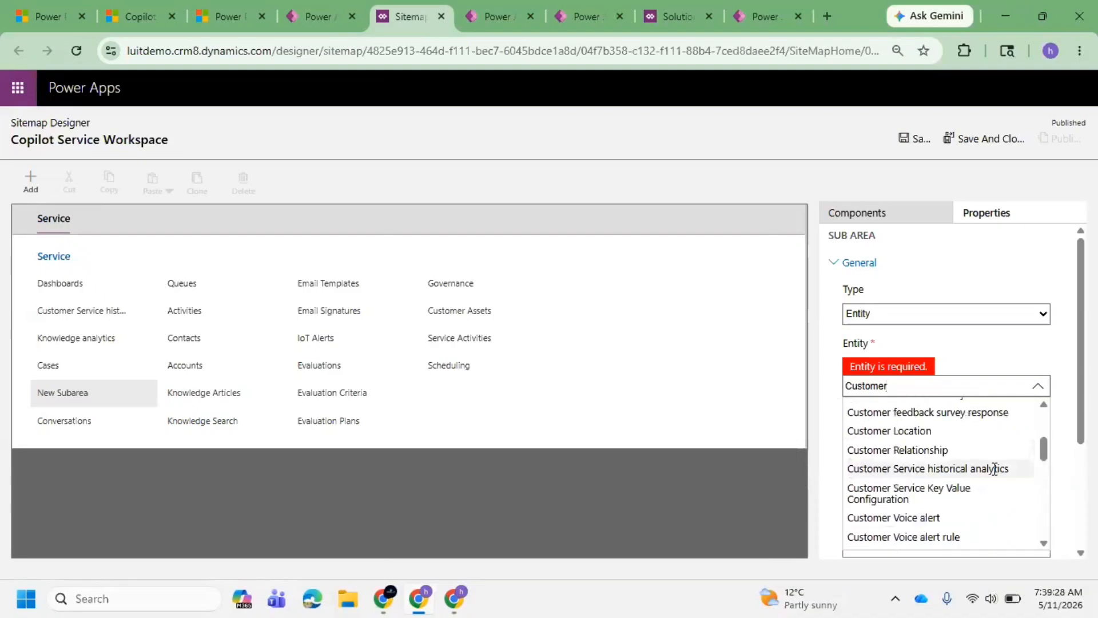
click(946, 436)
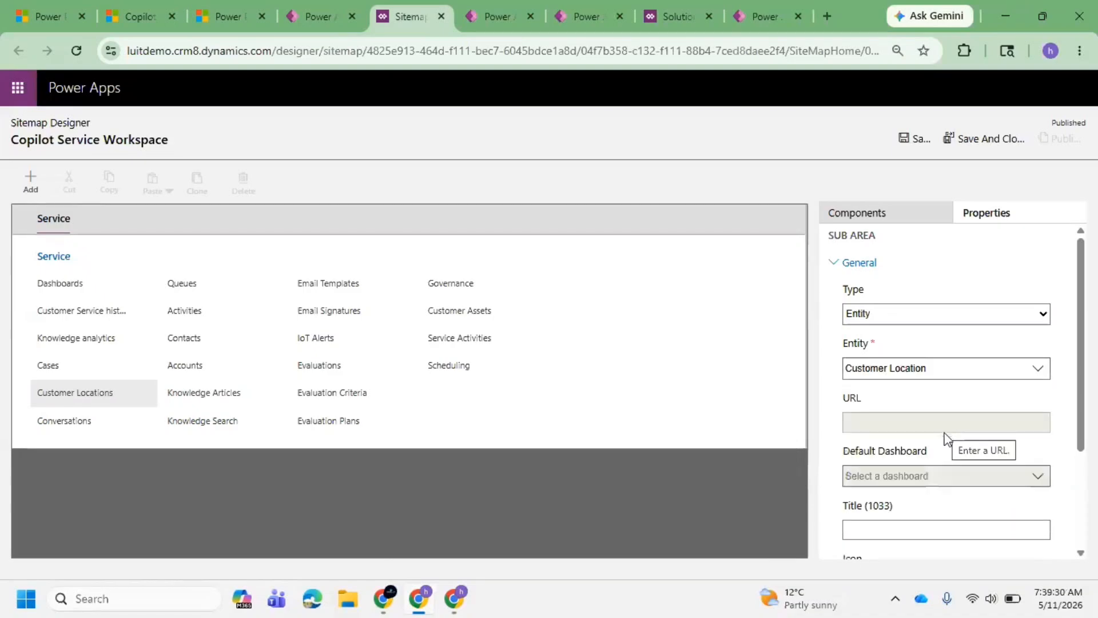
Save and close the Copilot Service Workspace site map and return to the refreshed Day 1 Customization solution.
scroll(920, 450, down, 3)
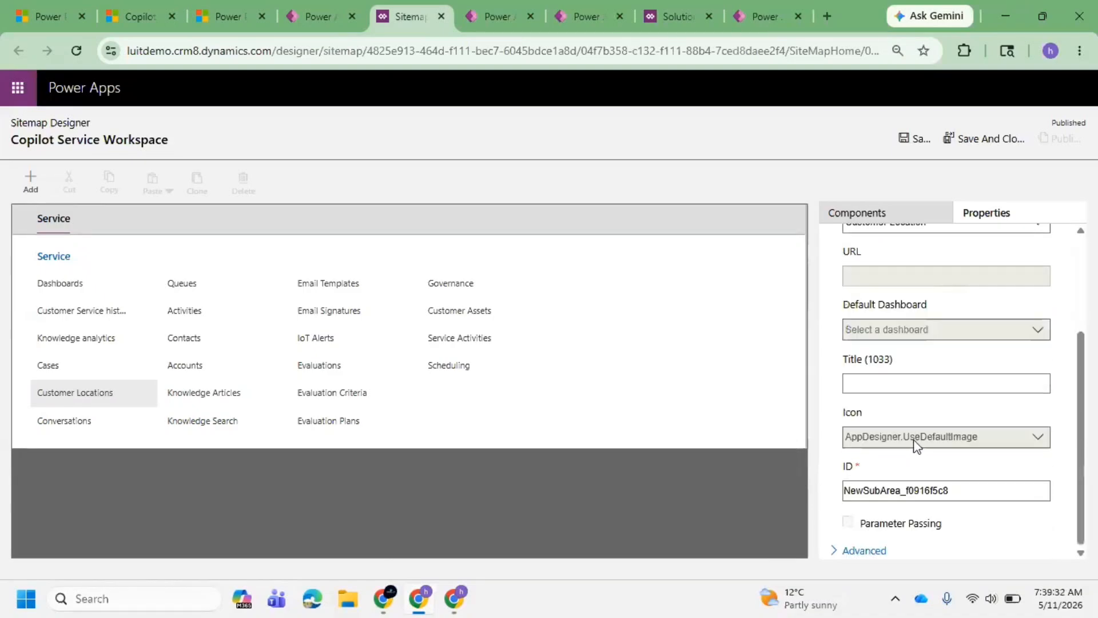
drag(966, 491, 839, 502)
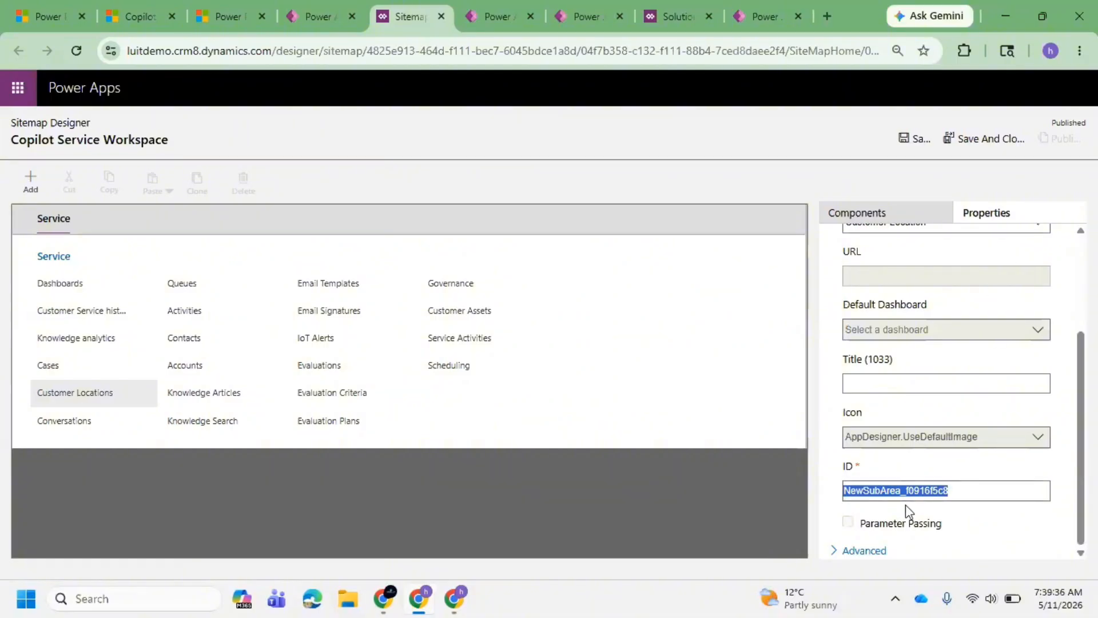
click(984, 141)
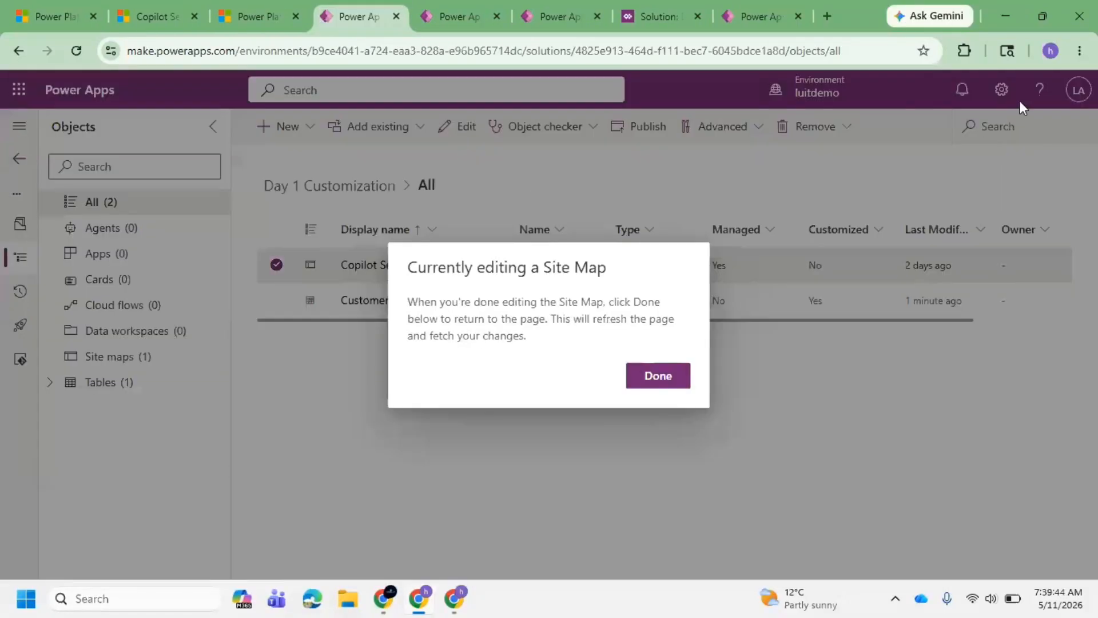
click(649, 379)
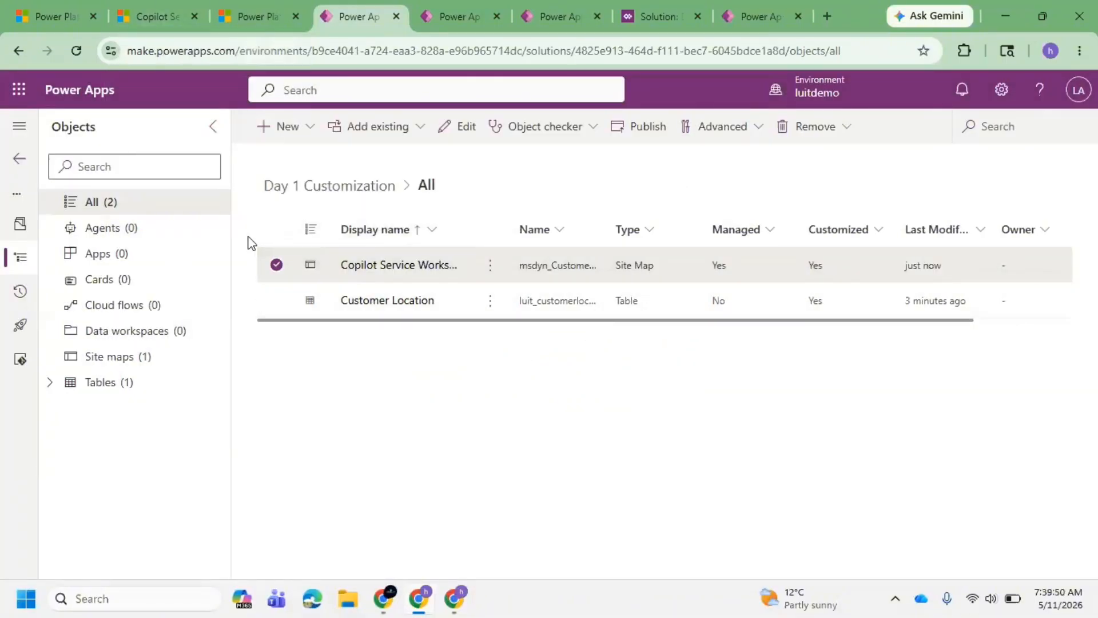
Publish all customizations from the Day 1 Customization solution with no objects selected.
click(277, 230)
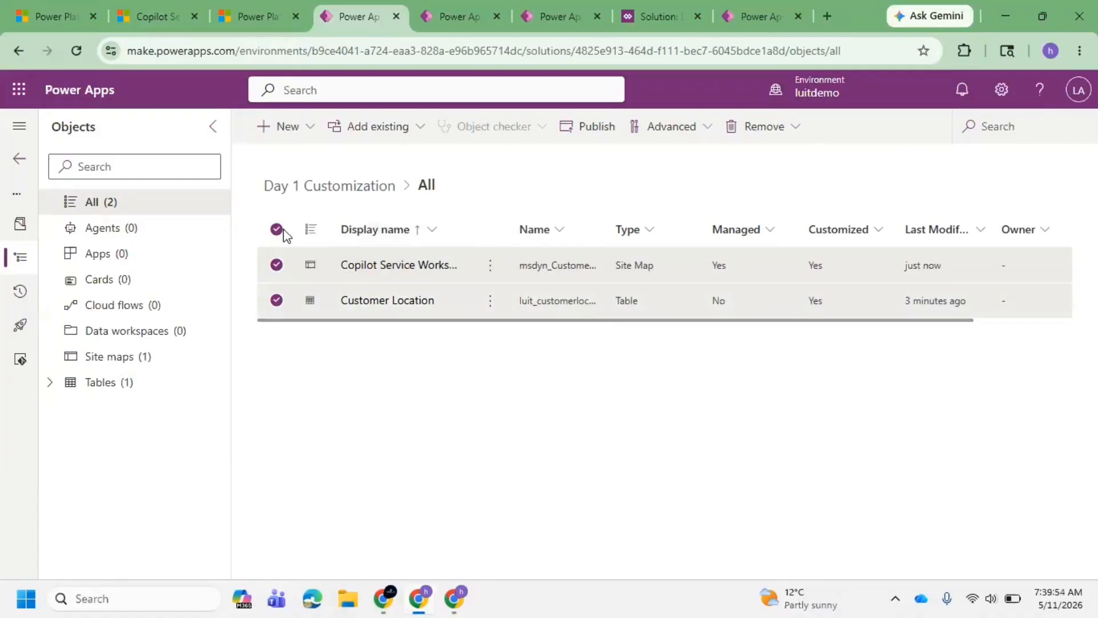
click(278, 230)
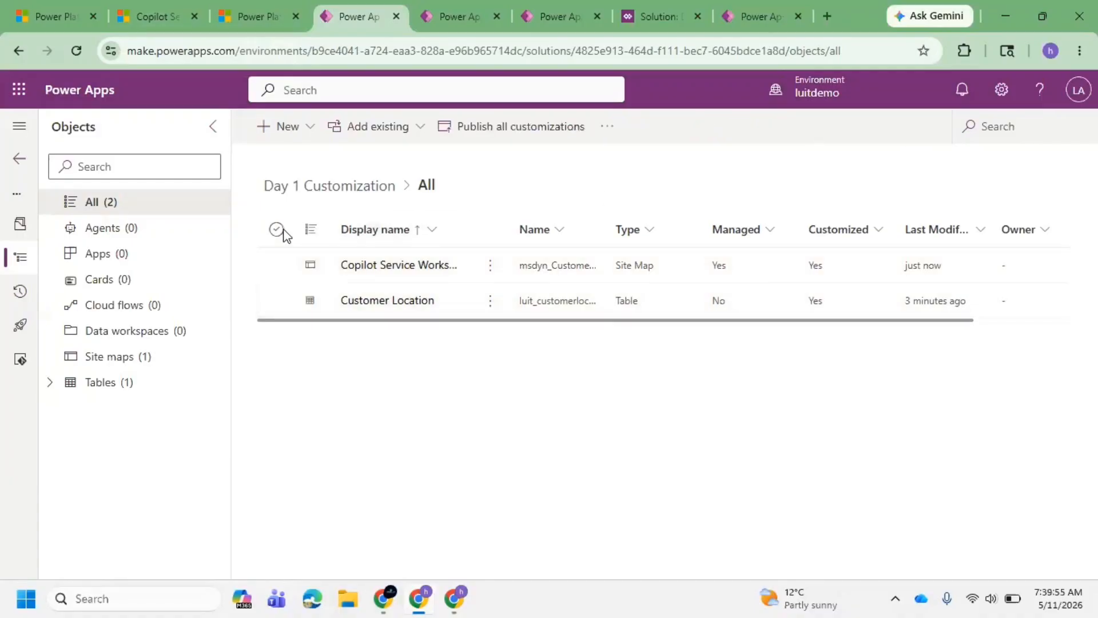
click(541, 147)
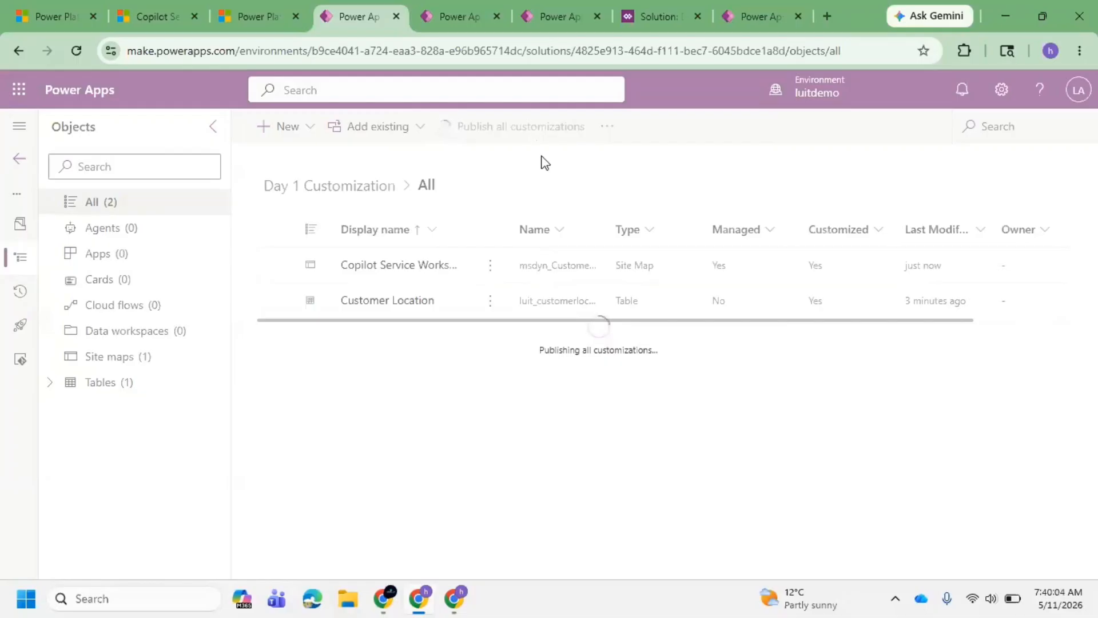
click(139, 15)
click(359, 16)
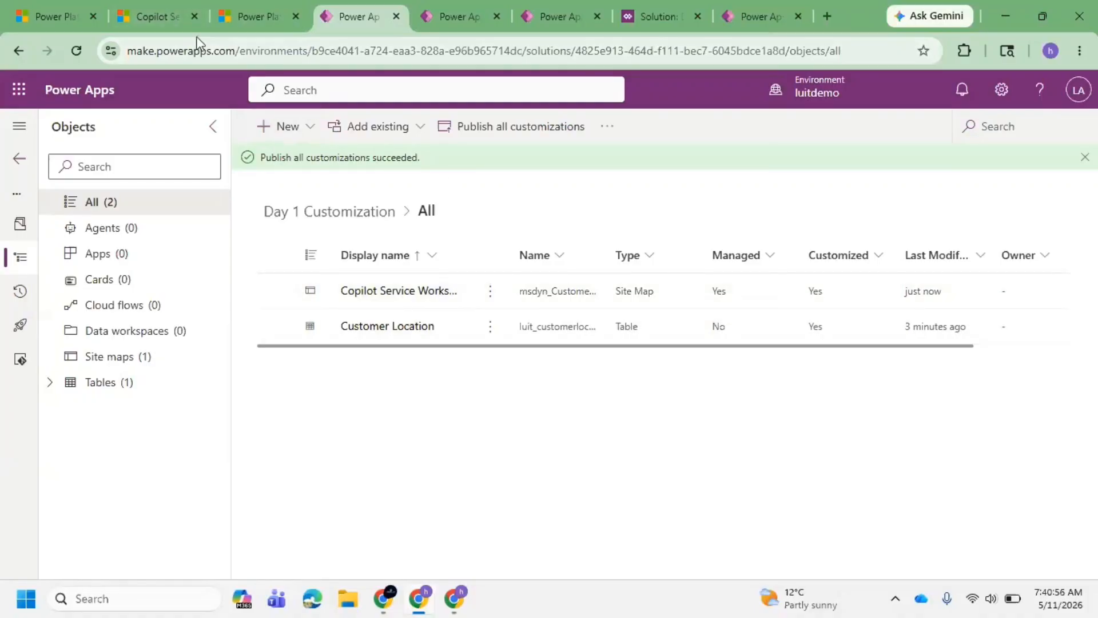
Switch to the Copilot Service workspace app and reload it, emptying the browser cache with a hard reload.
click(156, 14)
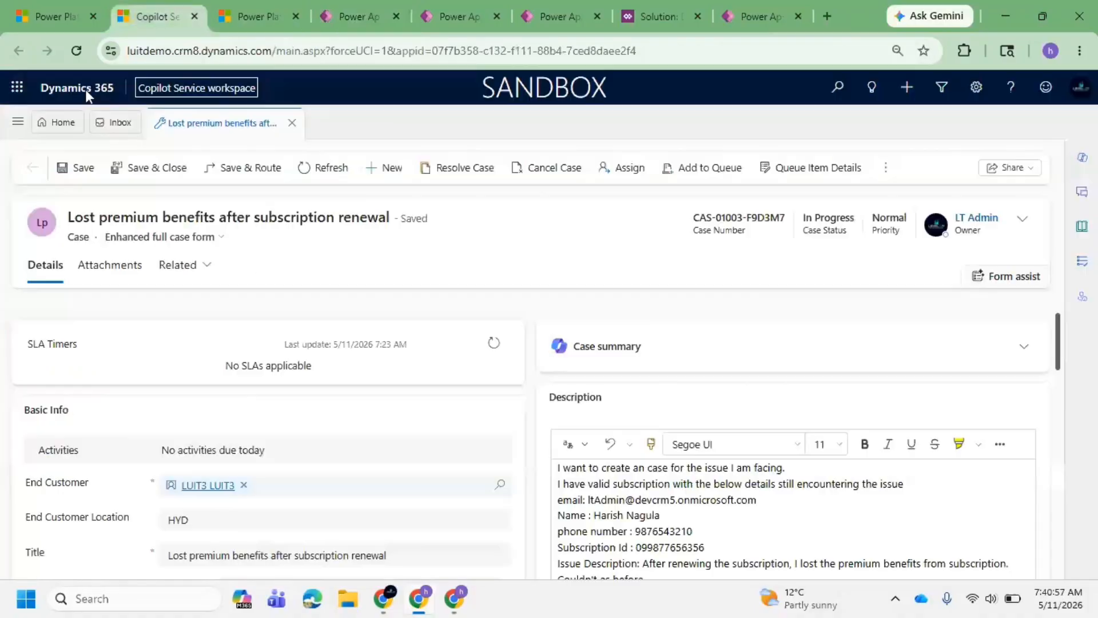
click(76, 51)
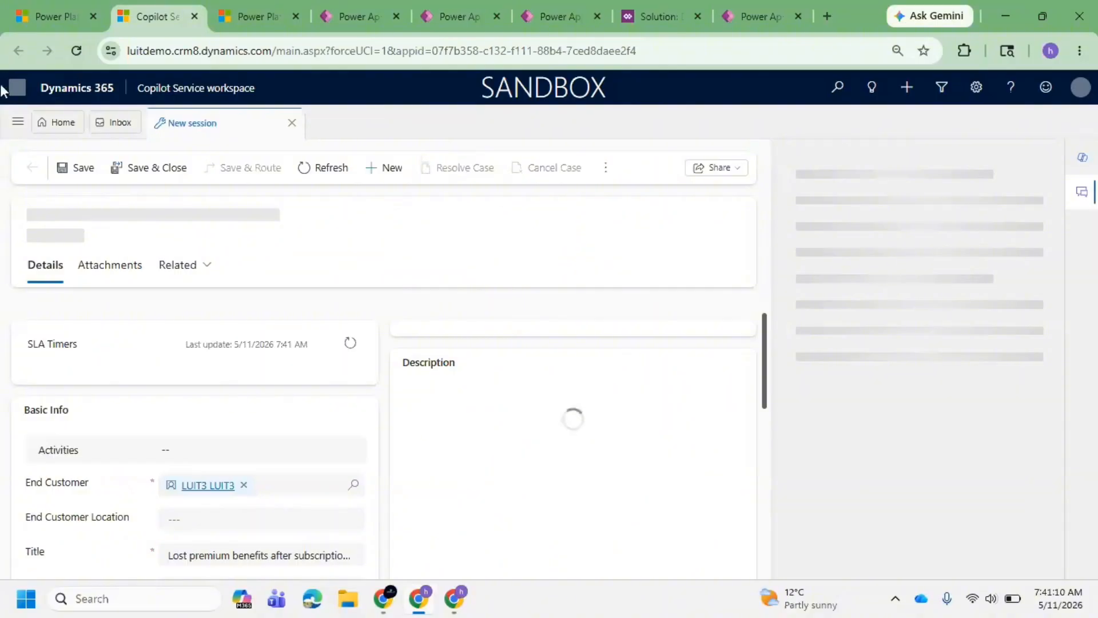
click(19, 122)
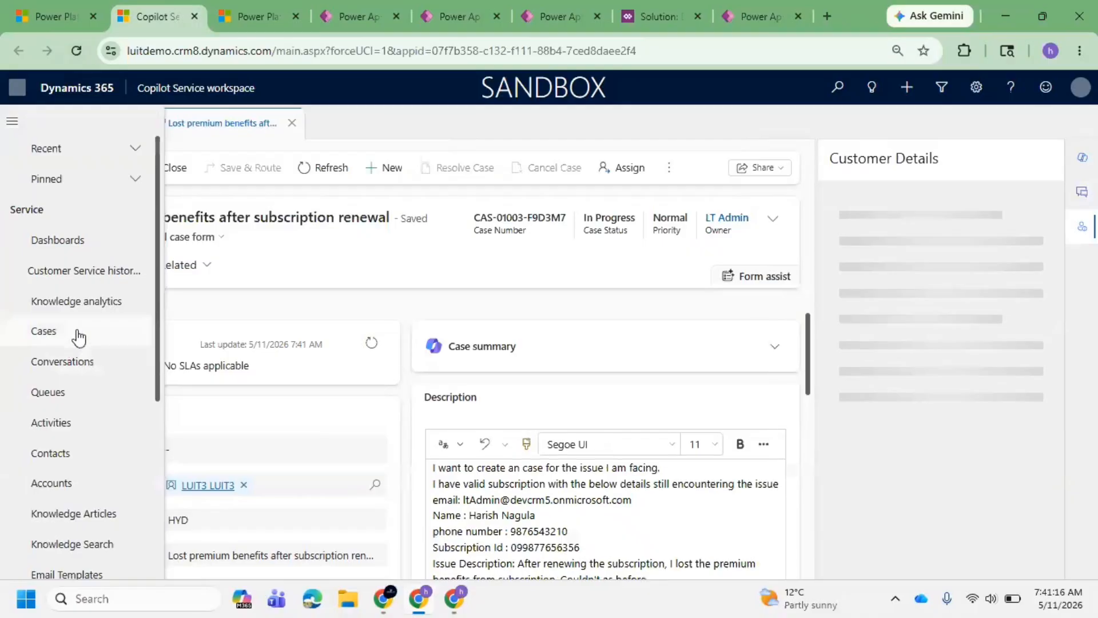
right_click(71, 49)
click(119, 133)
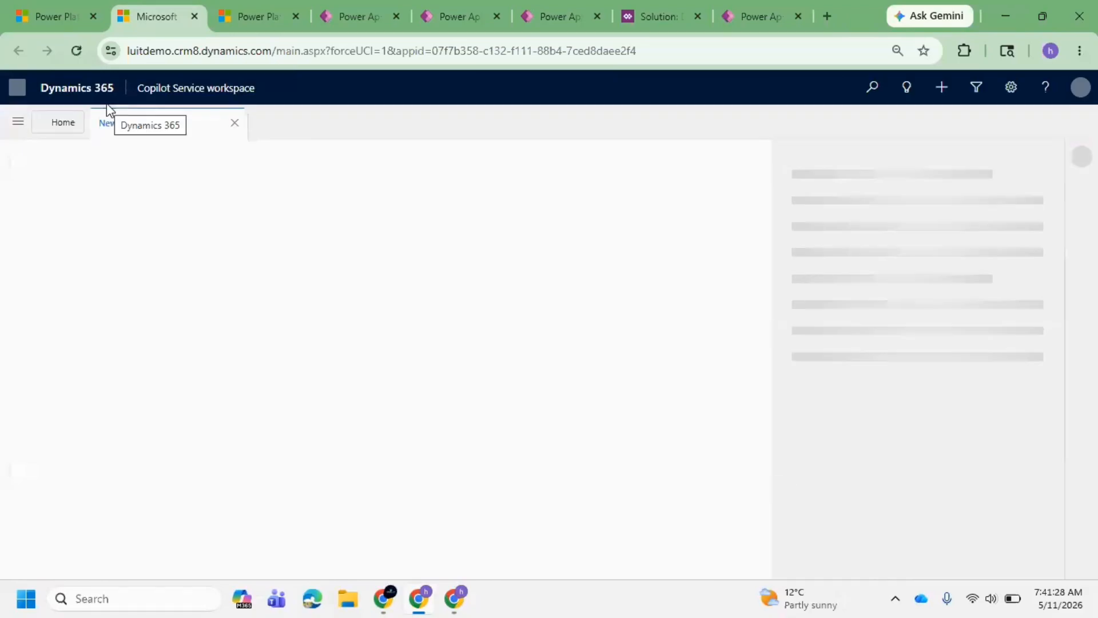
right_click(75, 51)
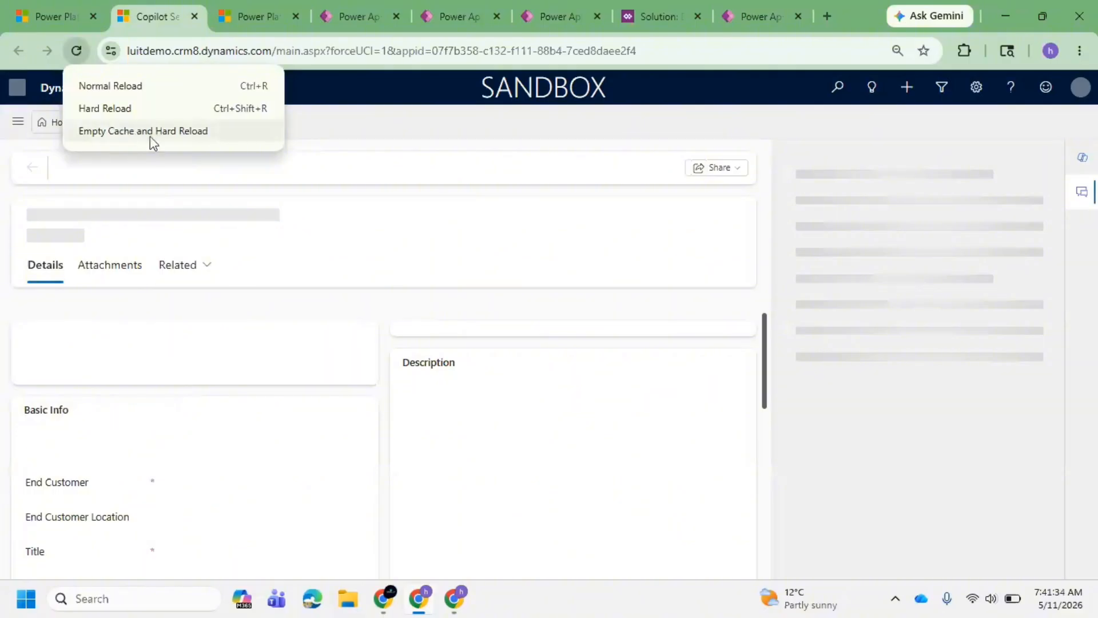
click(1079, 51)
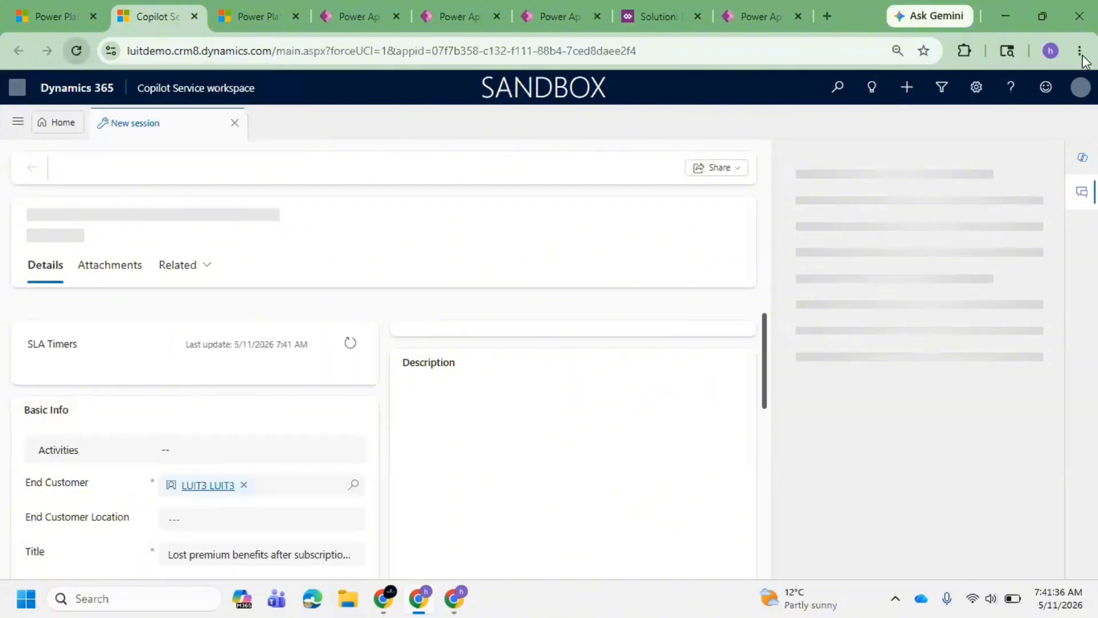
click(1079, 51)
scroll(918, 457, down, 1)
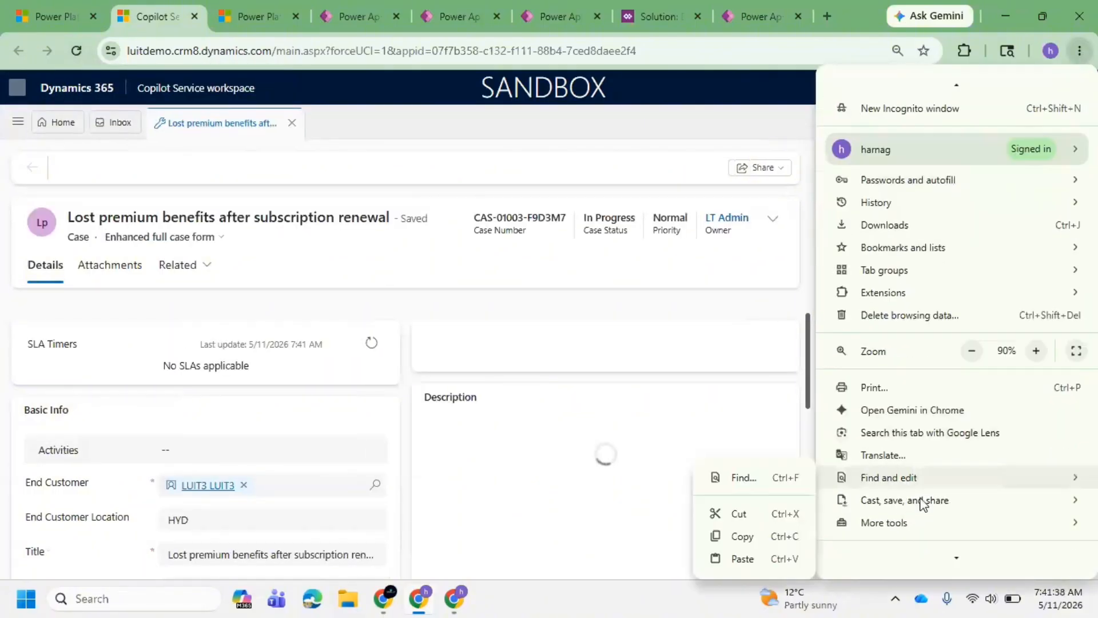
mouse_move(911, 523)
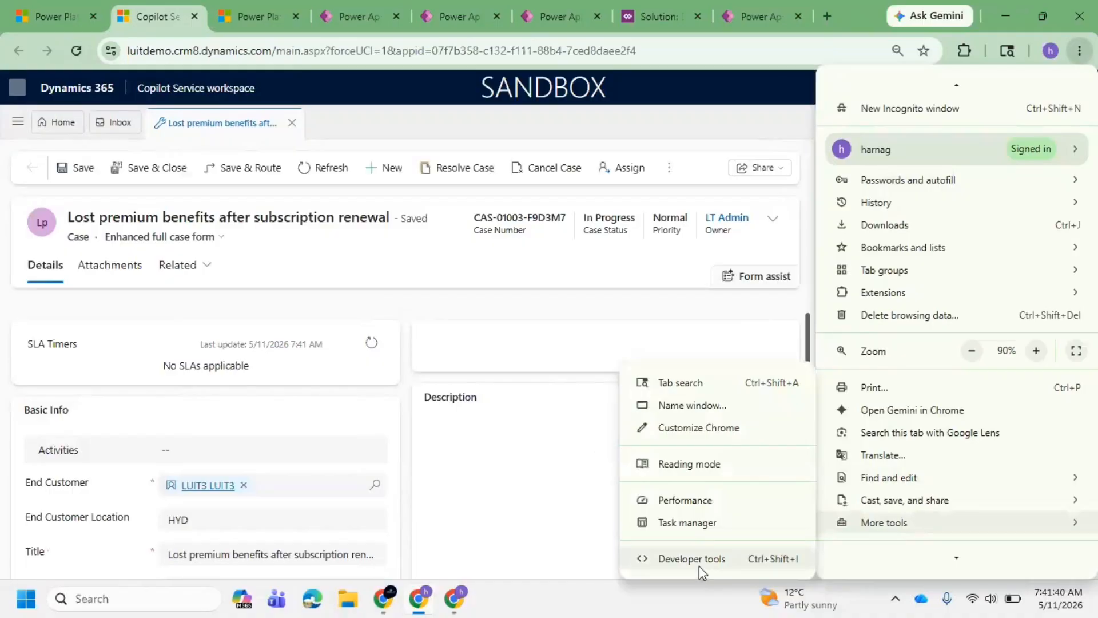
Open the Customer Locations list from the Service group of the app's navigation.
click(18, 122)
click(18, 122)
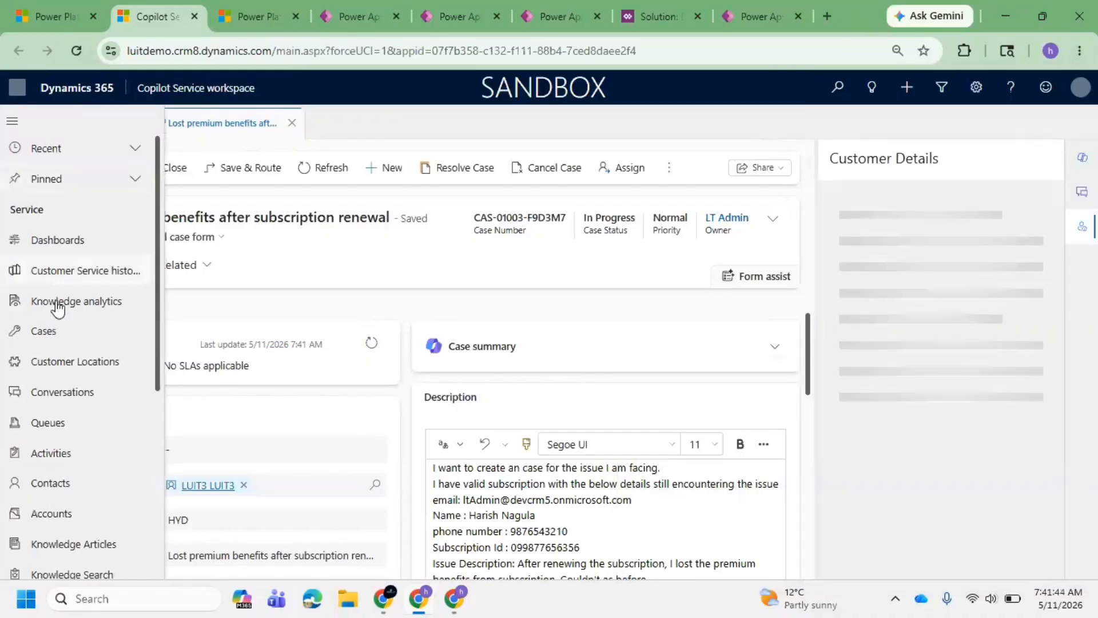
click(91, 366)
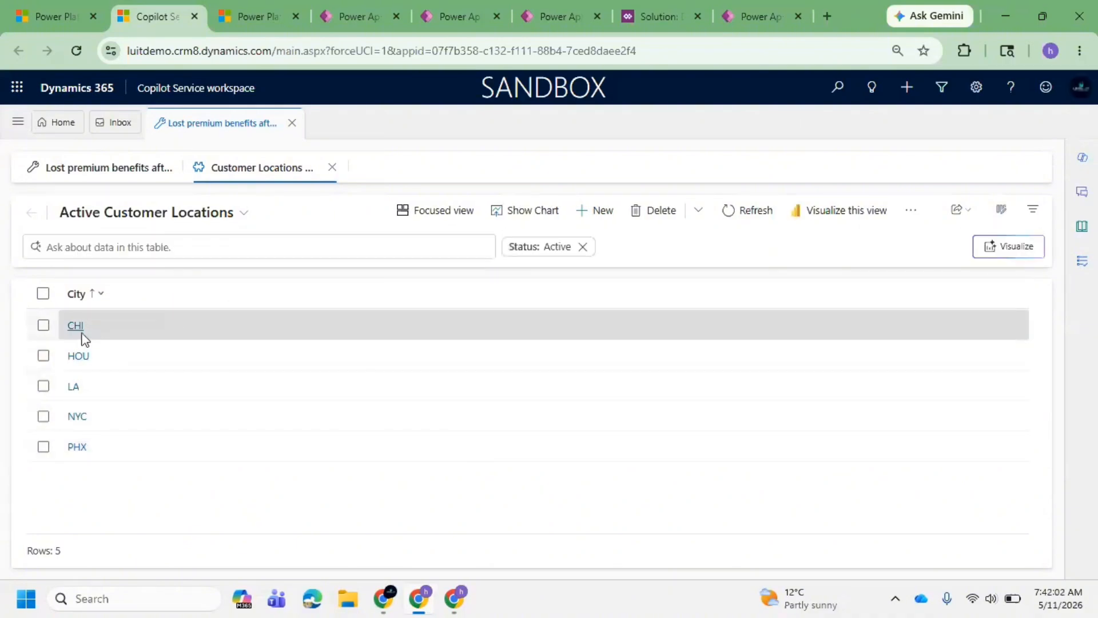
Open the CHI customer location record and examine which fields its form contains.
double_click(129, 322)
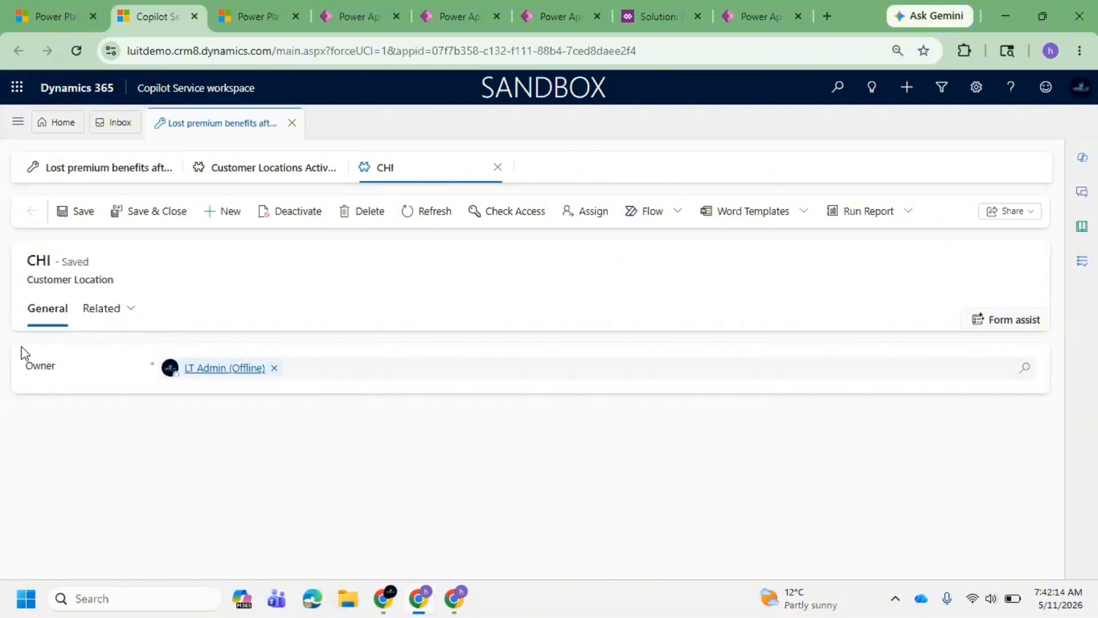
drag(22, 355, 388, 376)
click(346, 408)
click(497, 167)
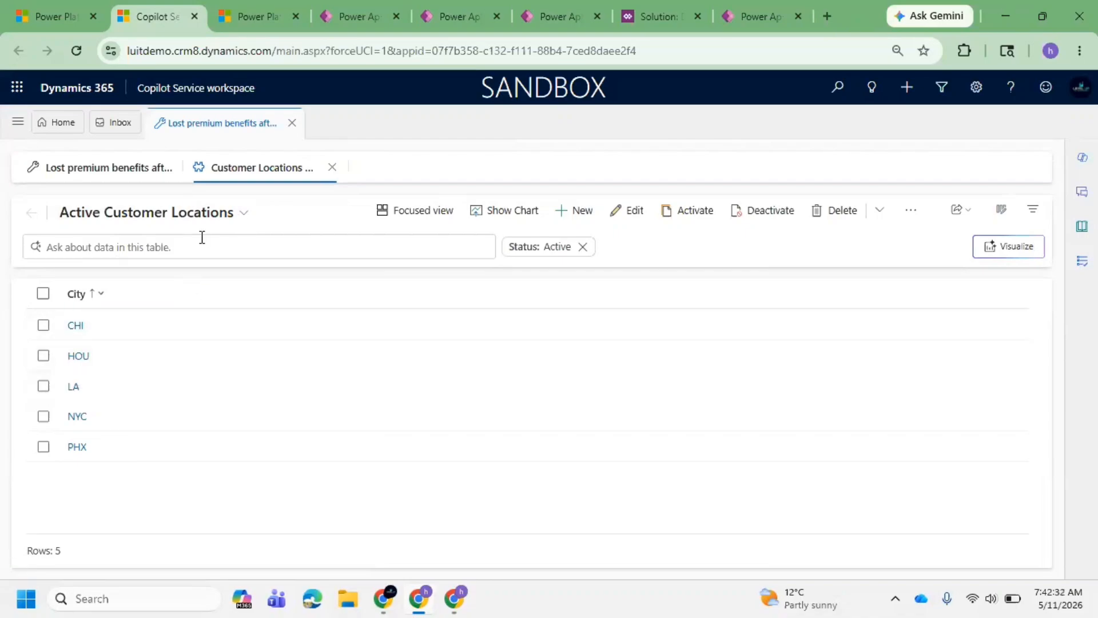
click(77, 324)
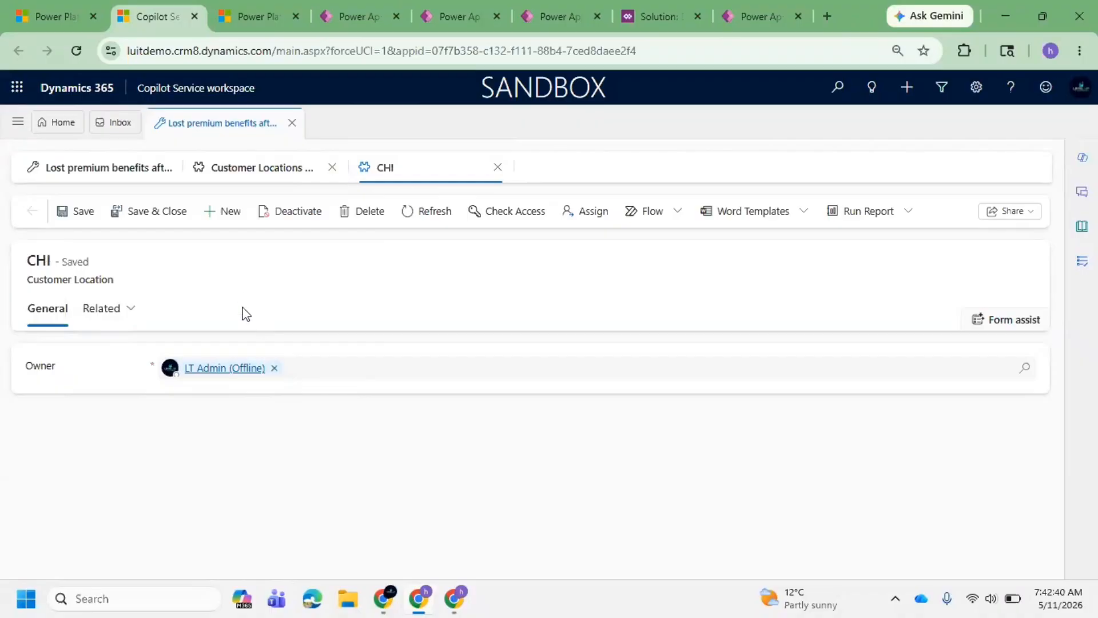
Return to the Day 1 Customization solution and open the Customer Location table's Information main form for editing.
click(445, 15)
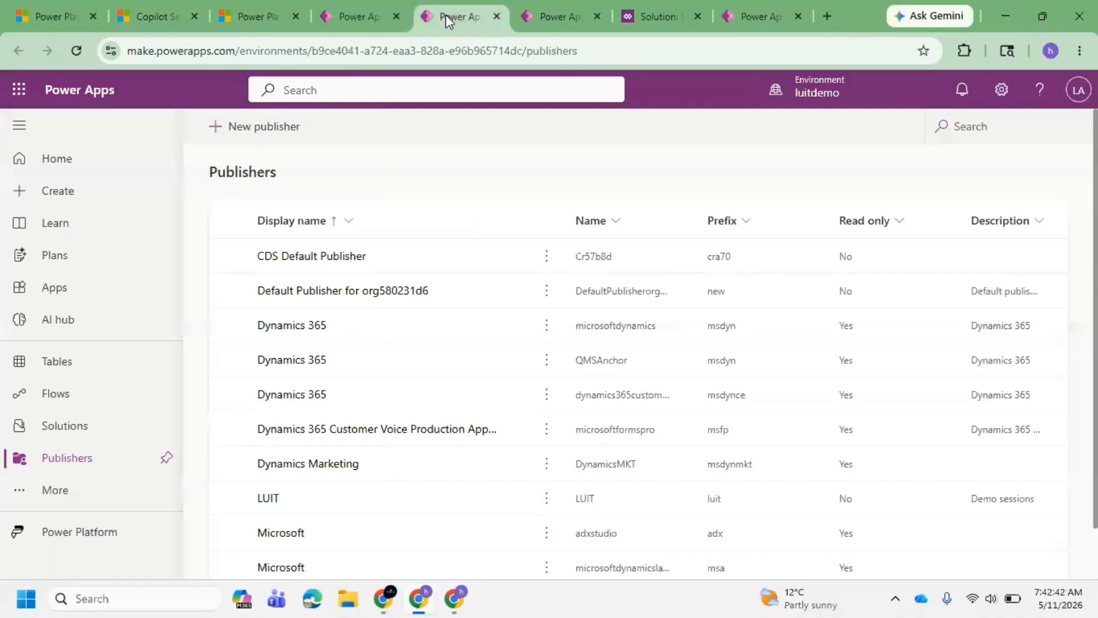
click(350, 16)
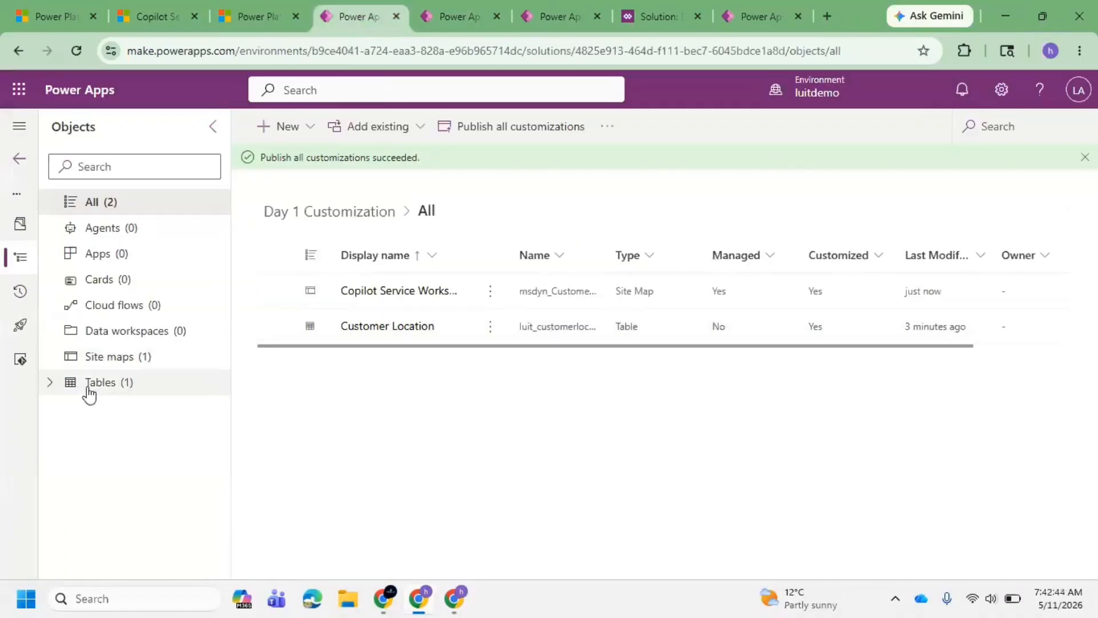
click(63, 393)
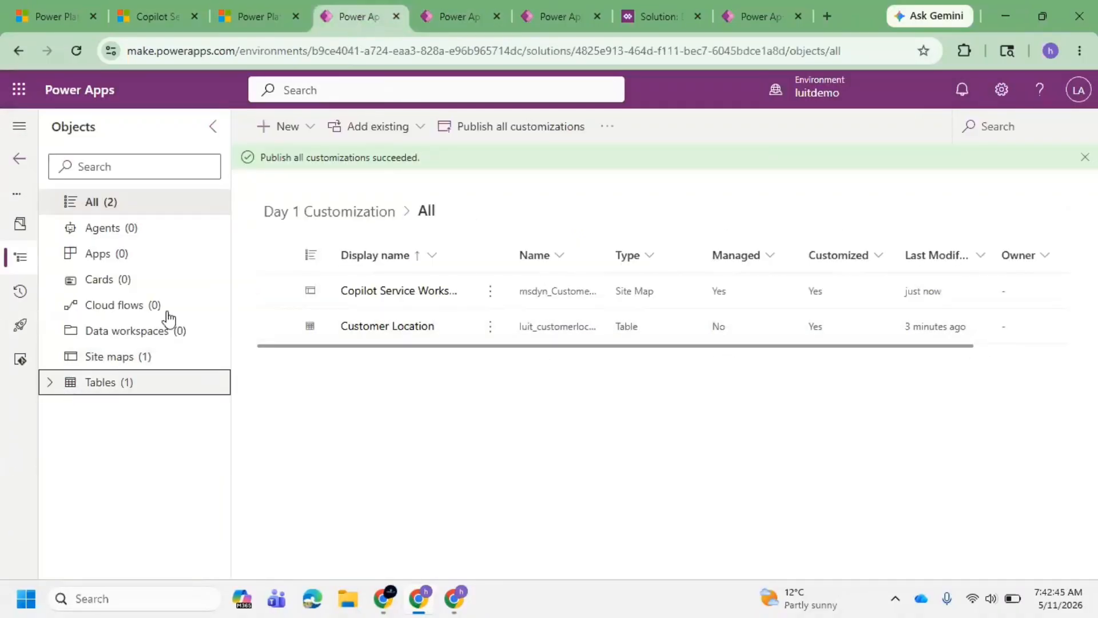
click(51, 382)
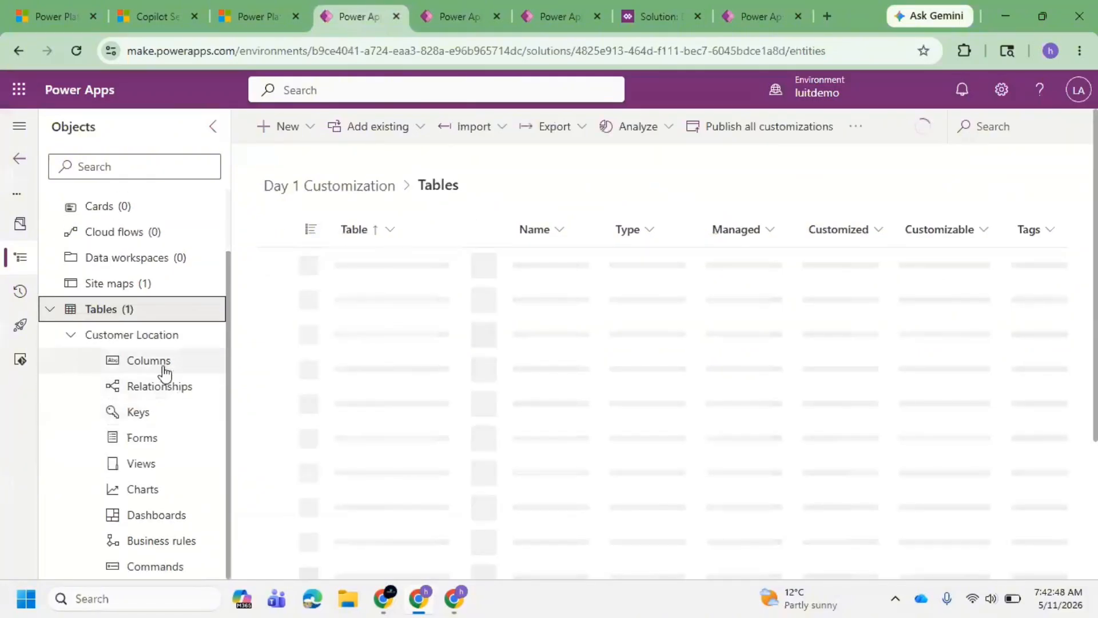
click(158, 439)
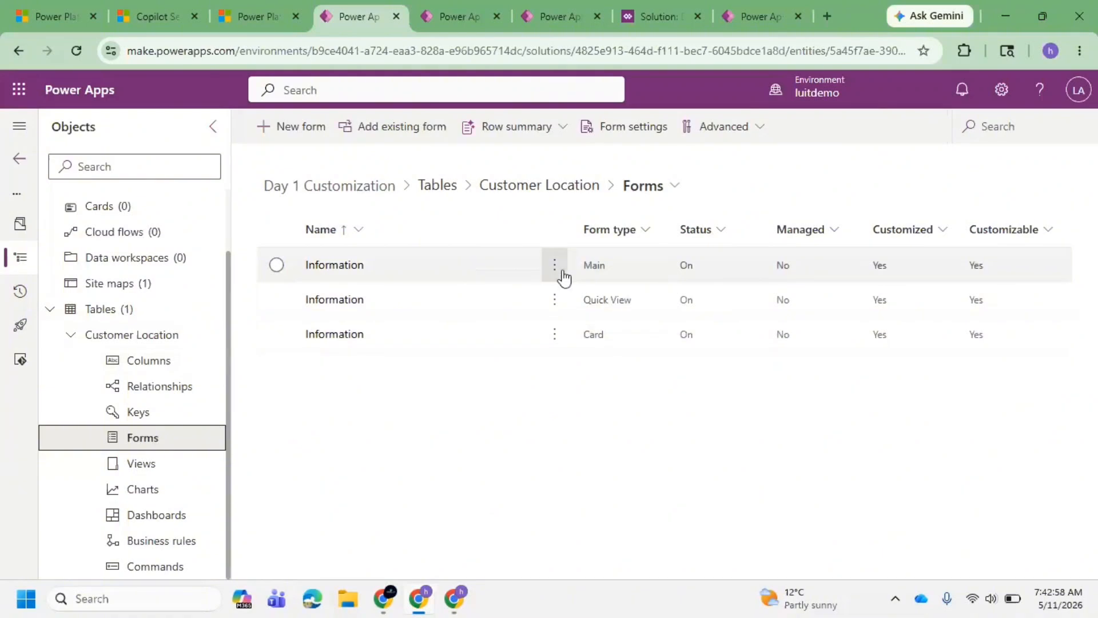
click(342, 273)
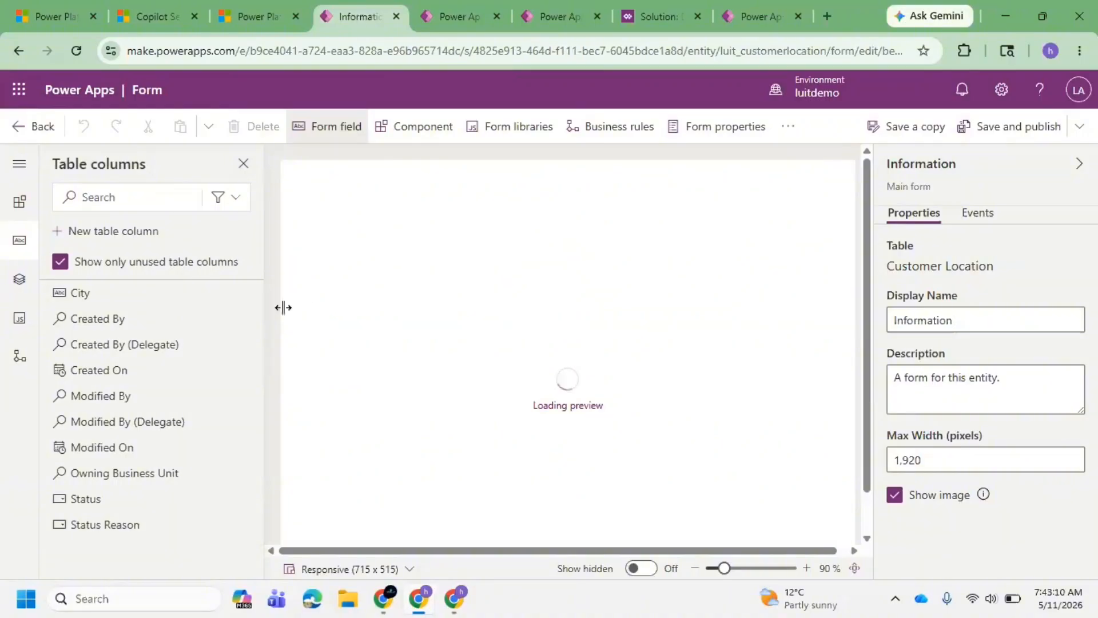
List all columns of the Customer Location table, place the City column above Owner on the Information form, and save and publish it.
click(62, 261)
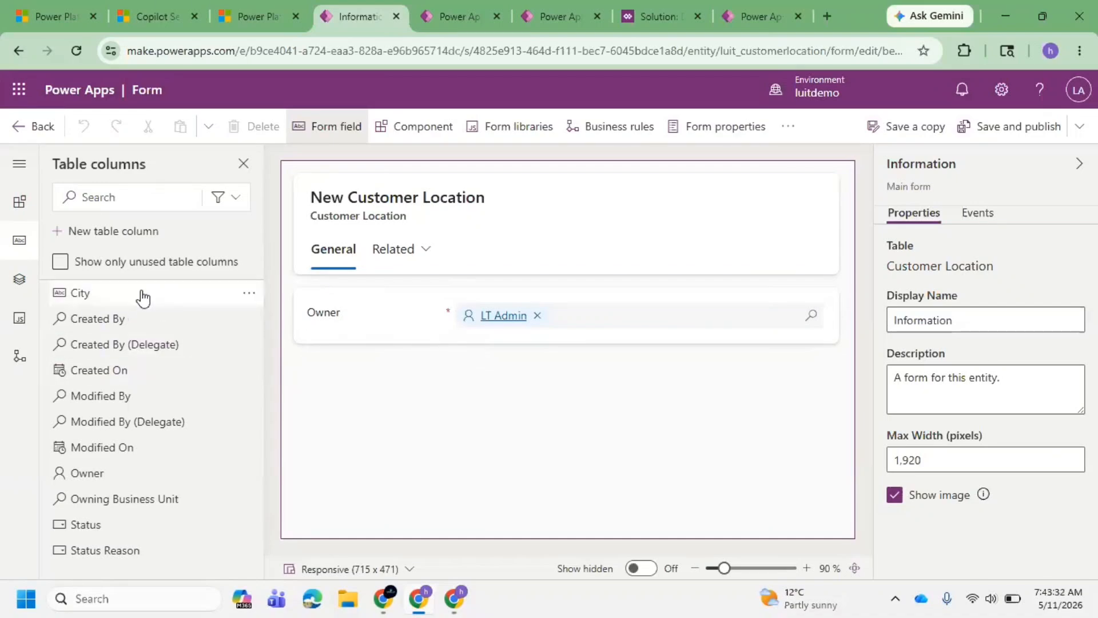
mouse_move(136, 297)
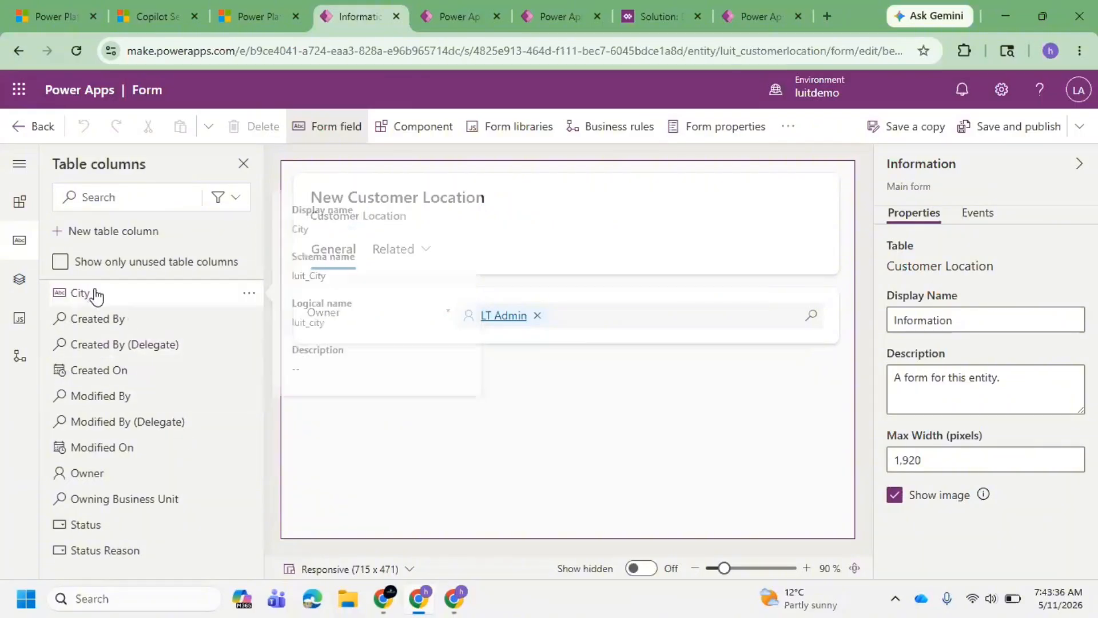
drag(93, 294, 335, 300)
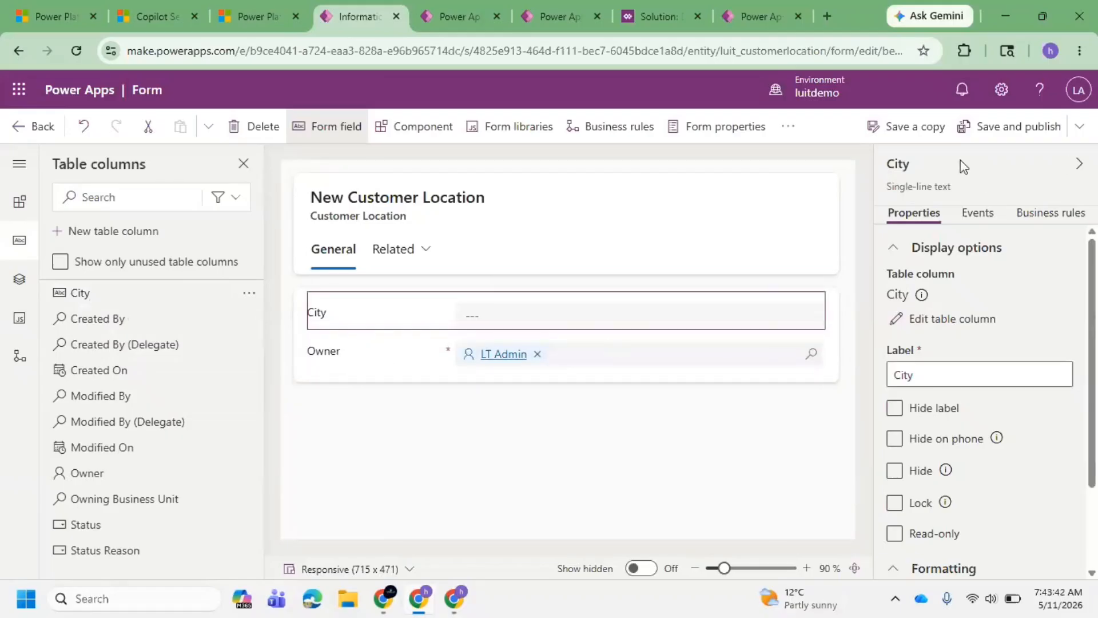
click(1004, 127)
click(1079, 126)
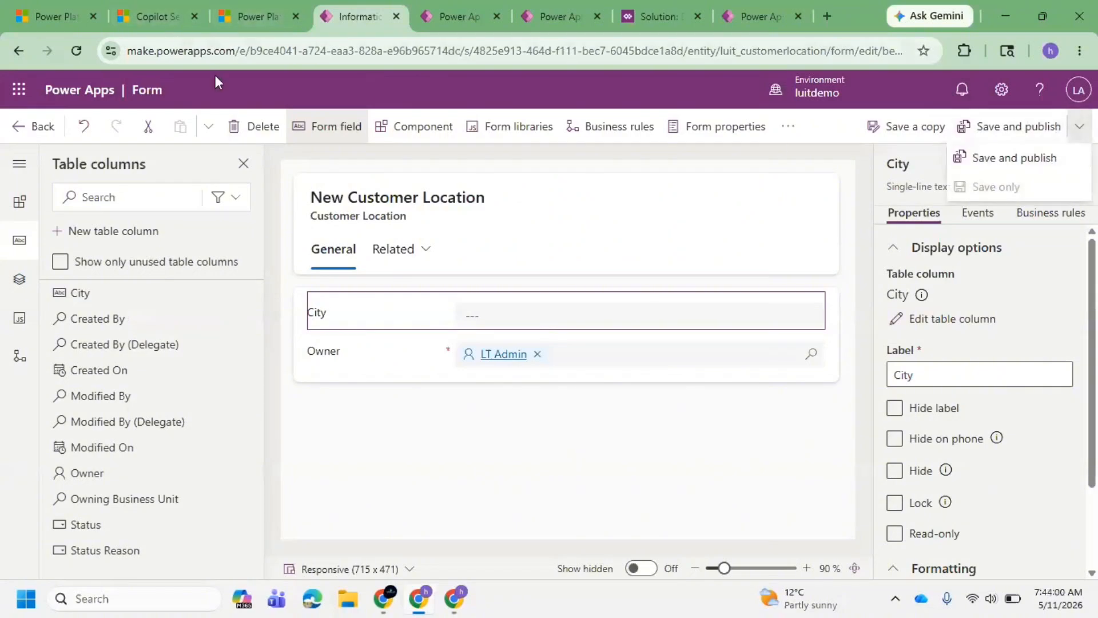
Switch back to the Copilot Service workspace app and hard reload it with an emptied cache.
click(151, 7)
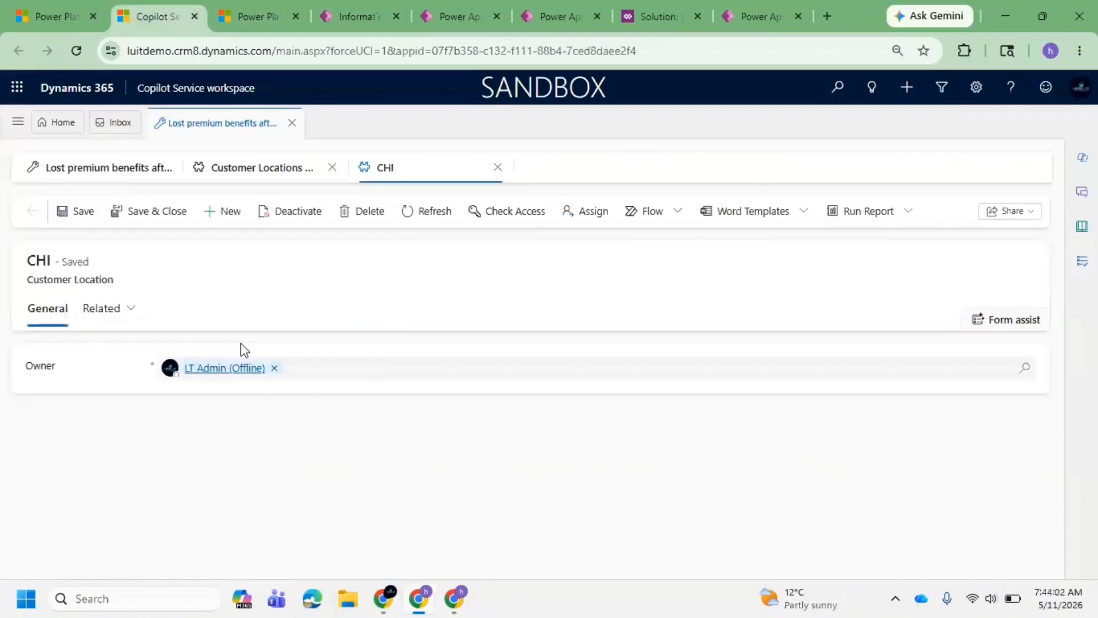
right_click(78, 51)
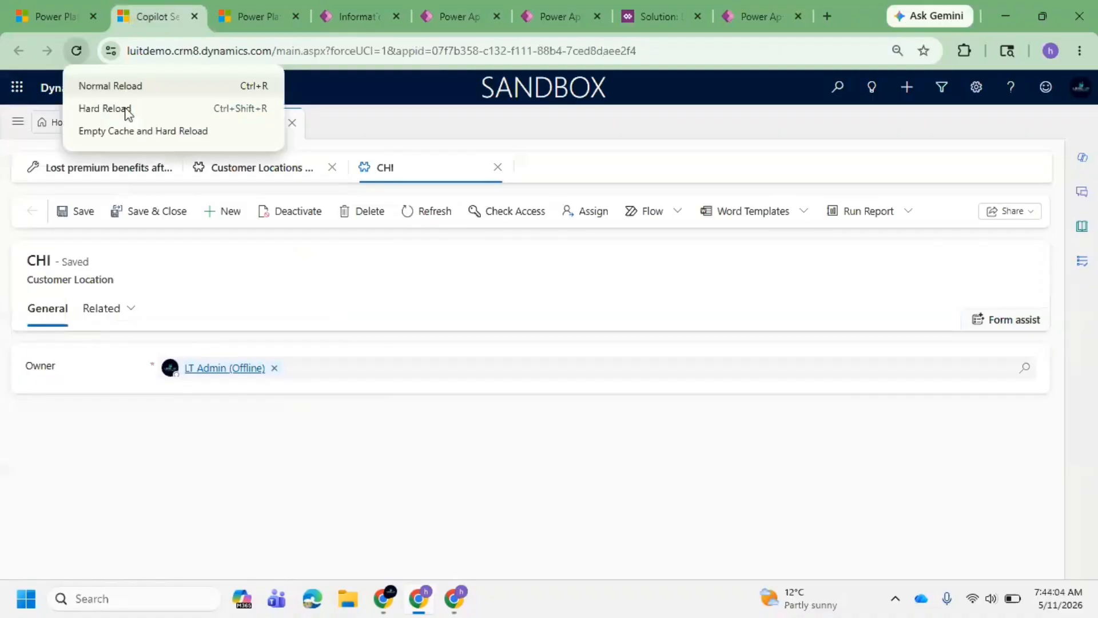
click(144, 135)
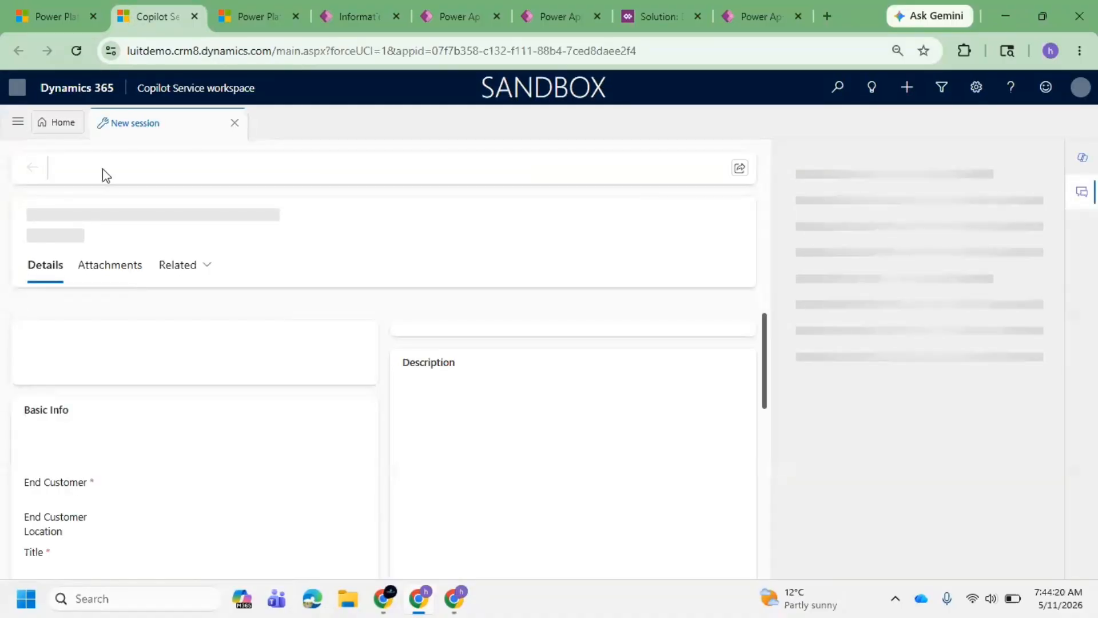
Open the CHI record from the Customer Locations list, change its City to TRIVENDRUM, and save the record.
click(234, 124)
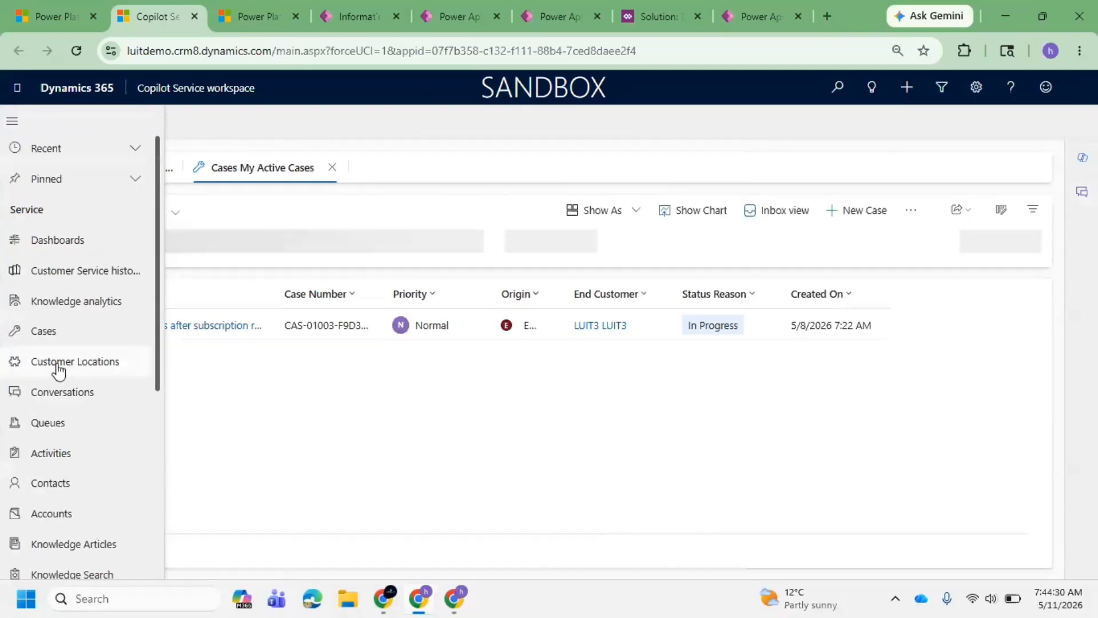
click(58, 365)
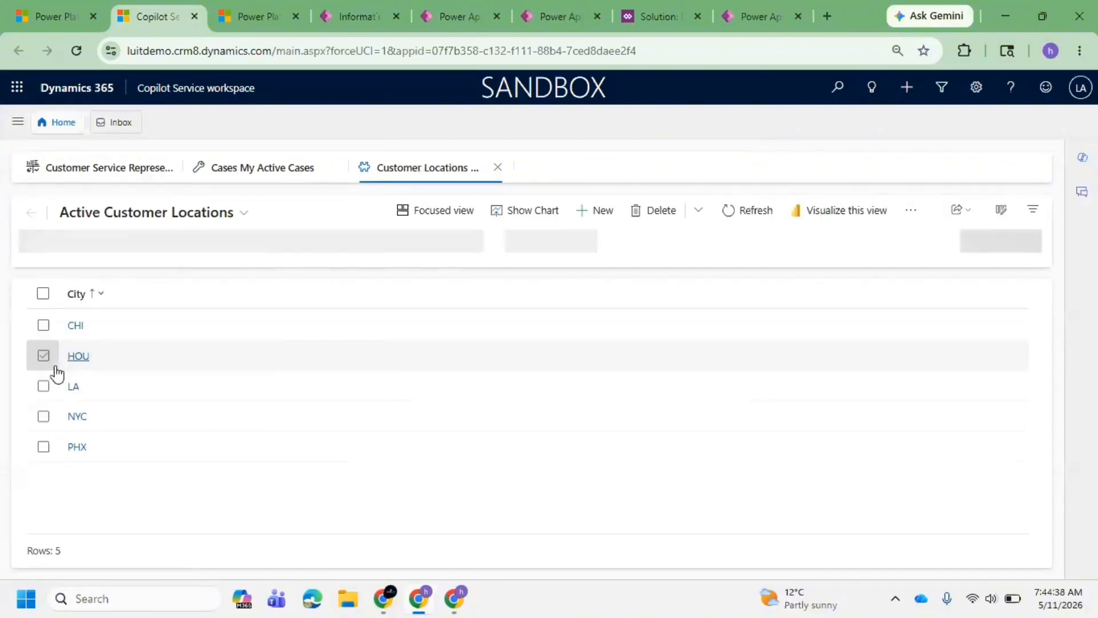
click(76, 327)
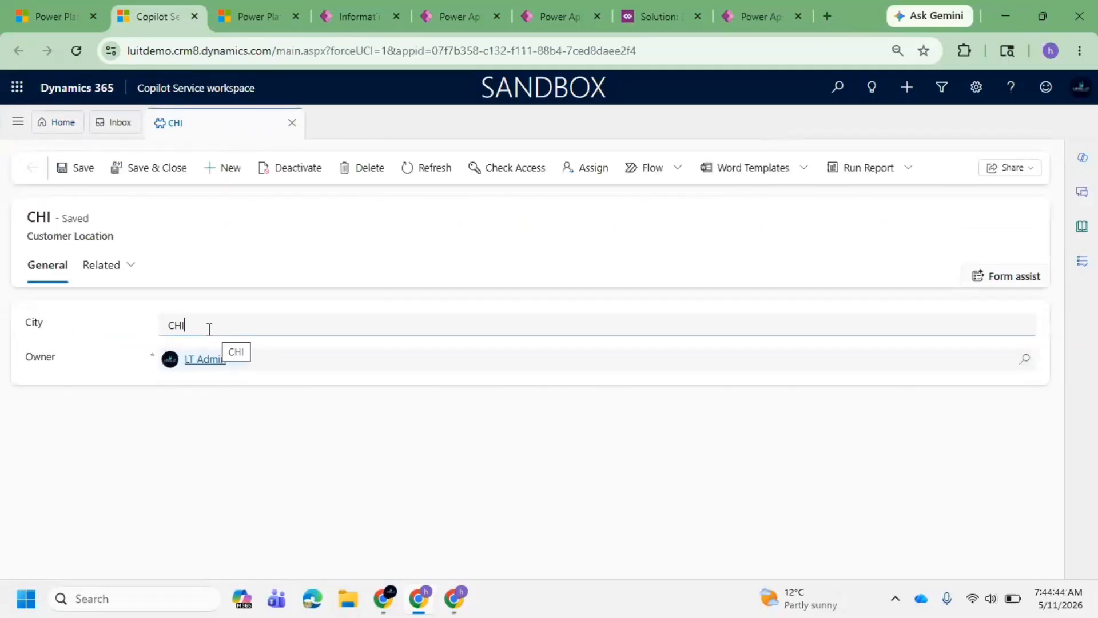
click(280, 320)
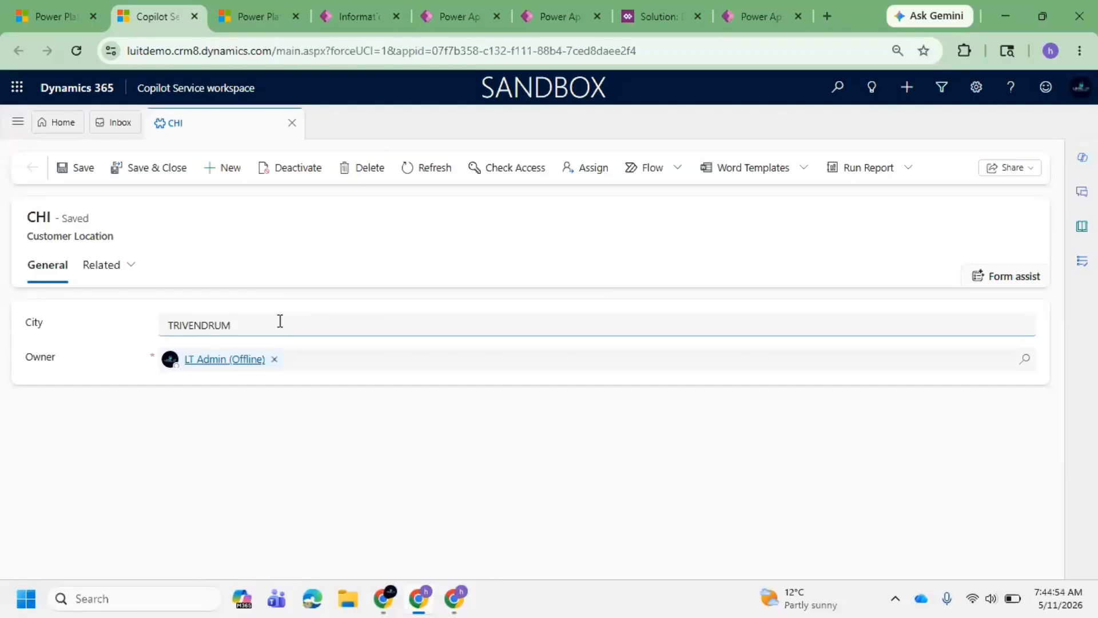
click(81, 167)
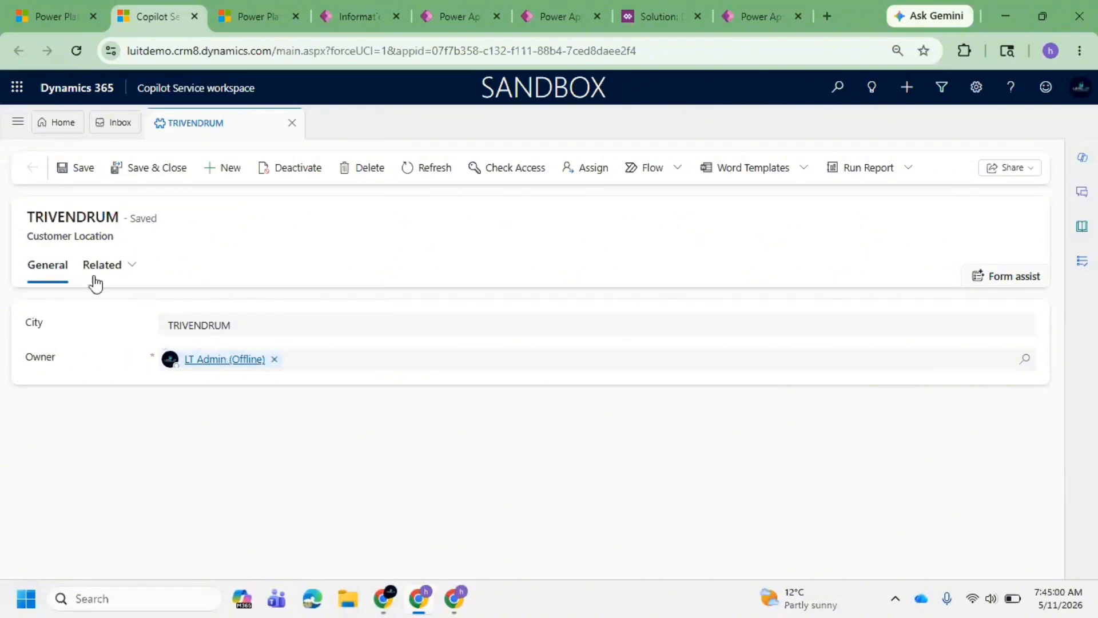
Examine the table name shown beneath the TRIVENDRUM record's title.
drag(113, 237, 24, 229)
click(82, 377)
drag(34, 240, 133, 245)
Open the case "Lost premium benefits after subscription renewal" from the active cases and examine its End Customer Location field.
click(18, 123)
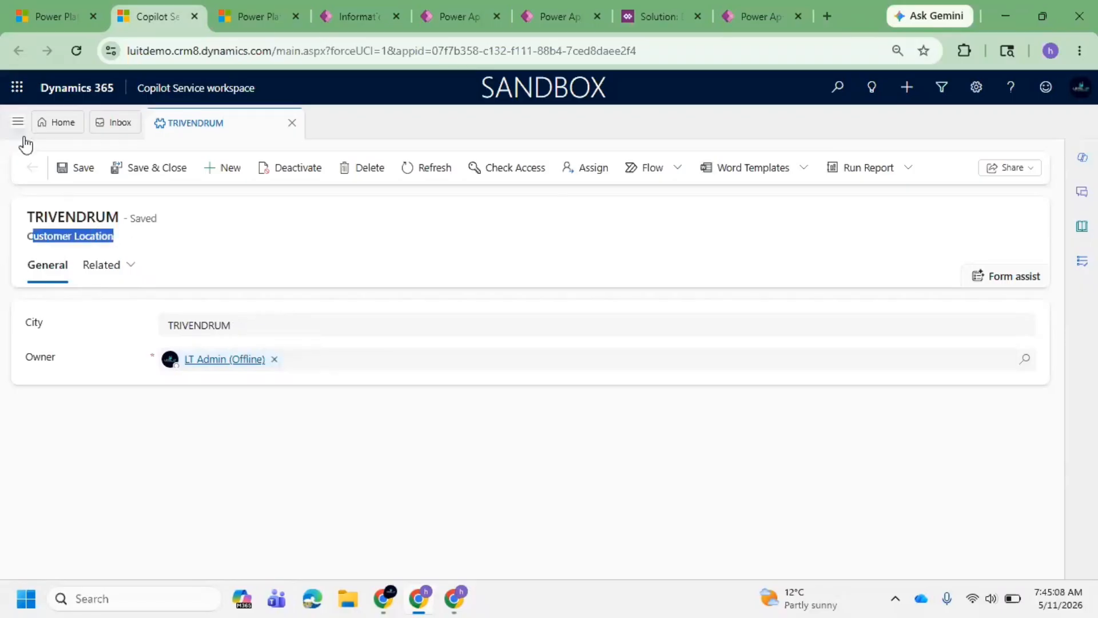
click(57, 337)
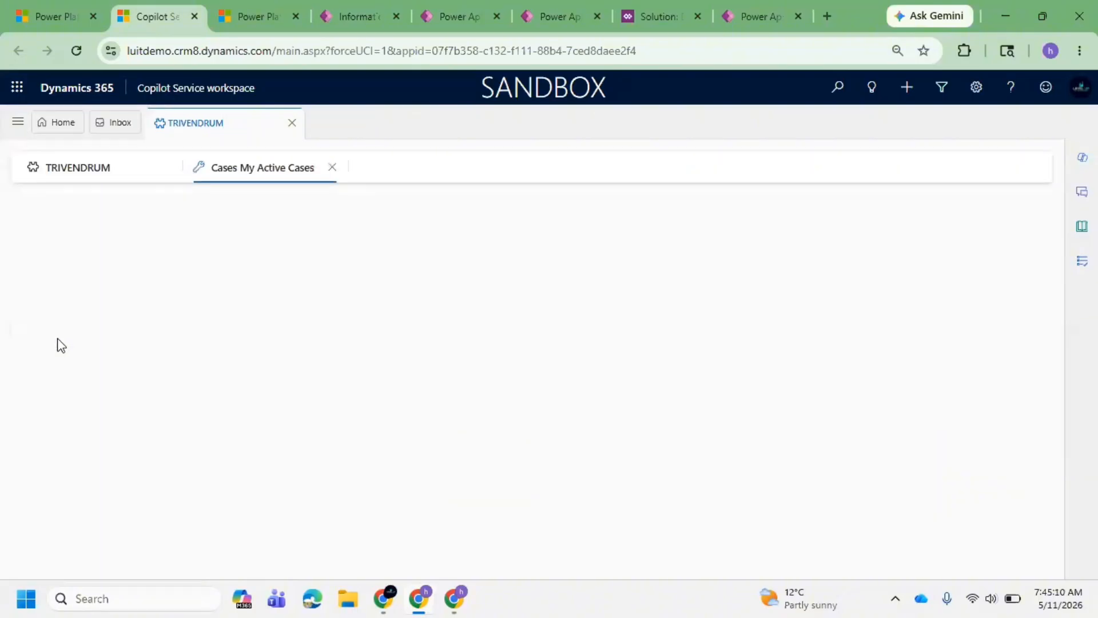
click(366, 324)
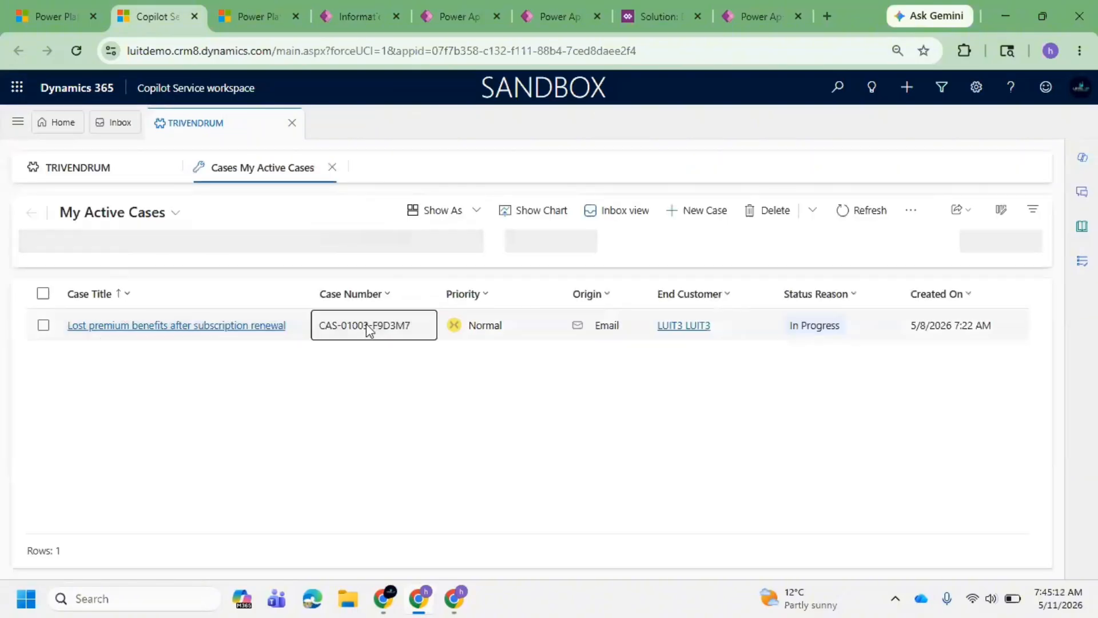
double_click(366, 323)
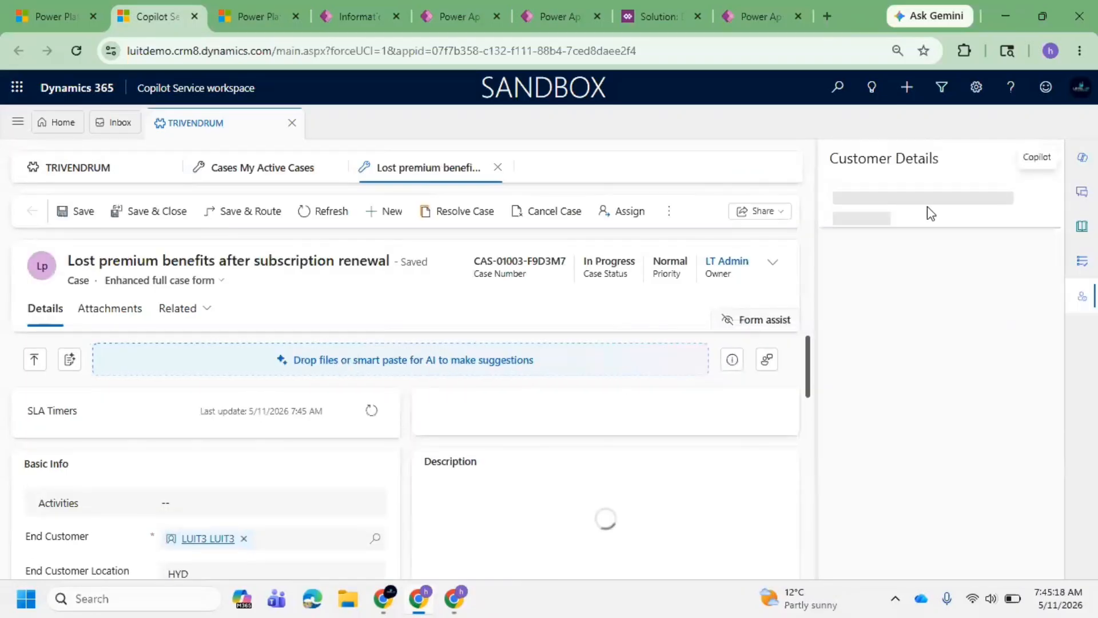
click(1083, 161)
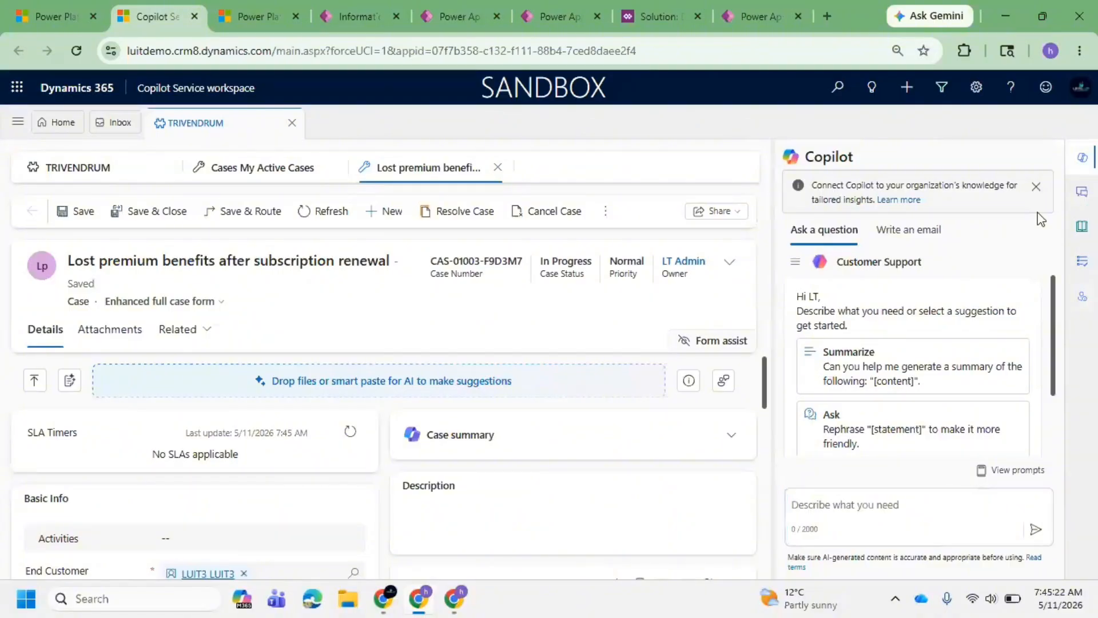
scroll(139, 483, down, 5)
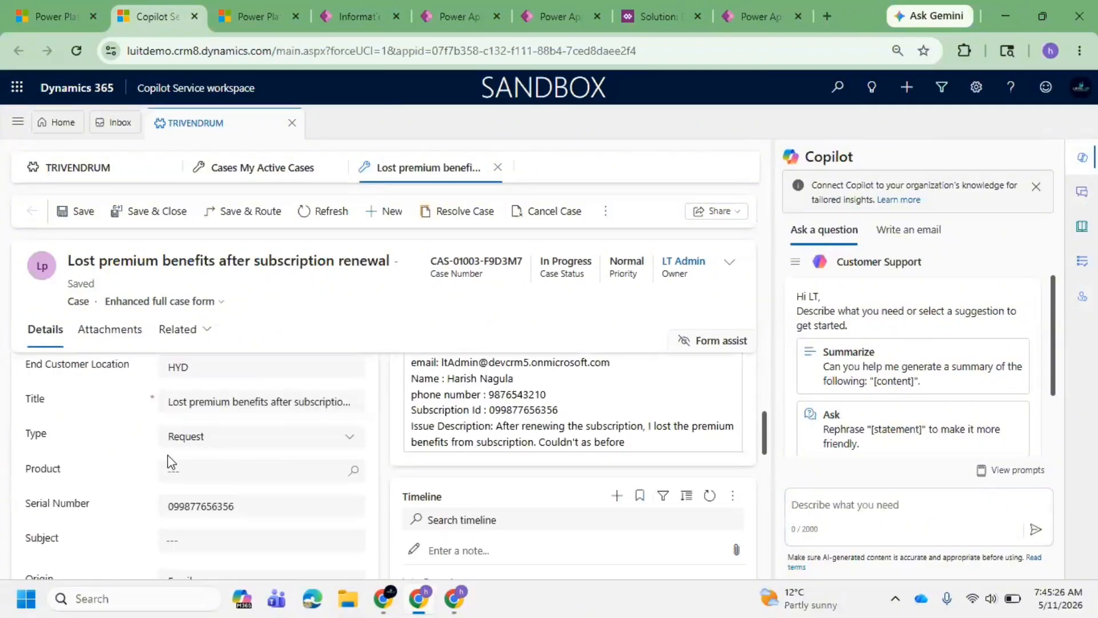
drag(233, 371, 166, 372)
Compare the table names in the headers of the TRIVENDRUM location record and the subscription renewal case.
click(81, 167)
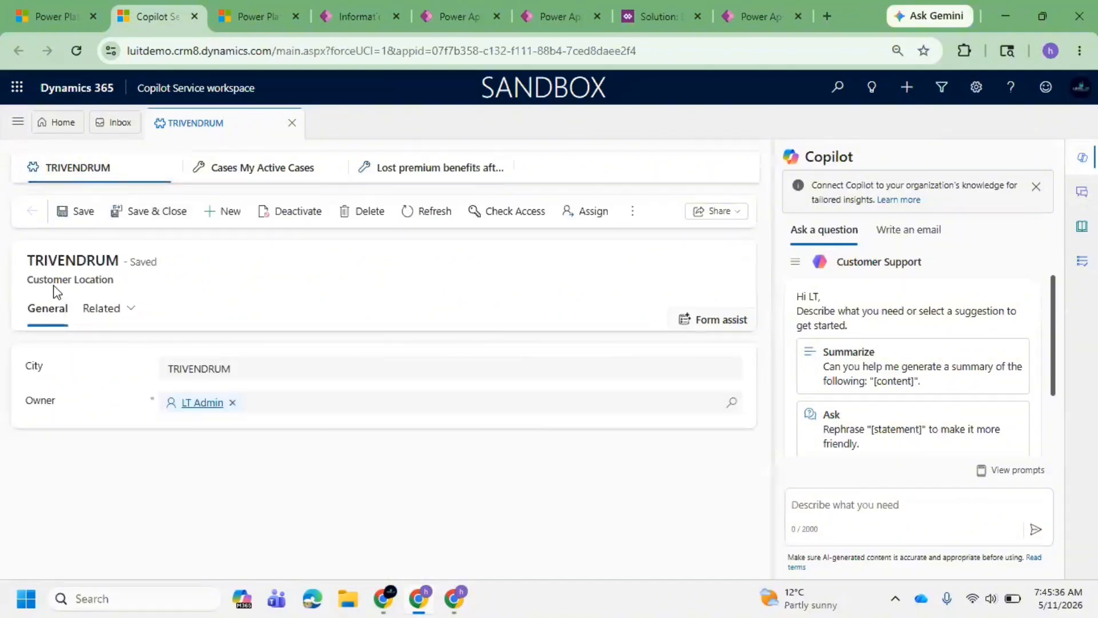
triple_click(96, 280)
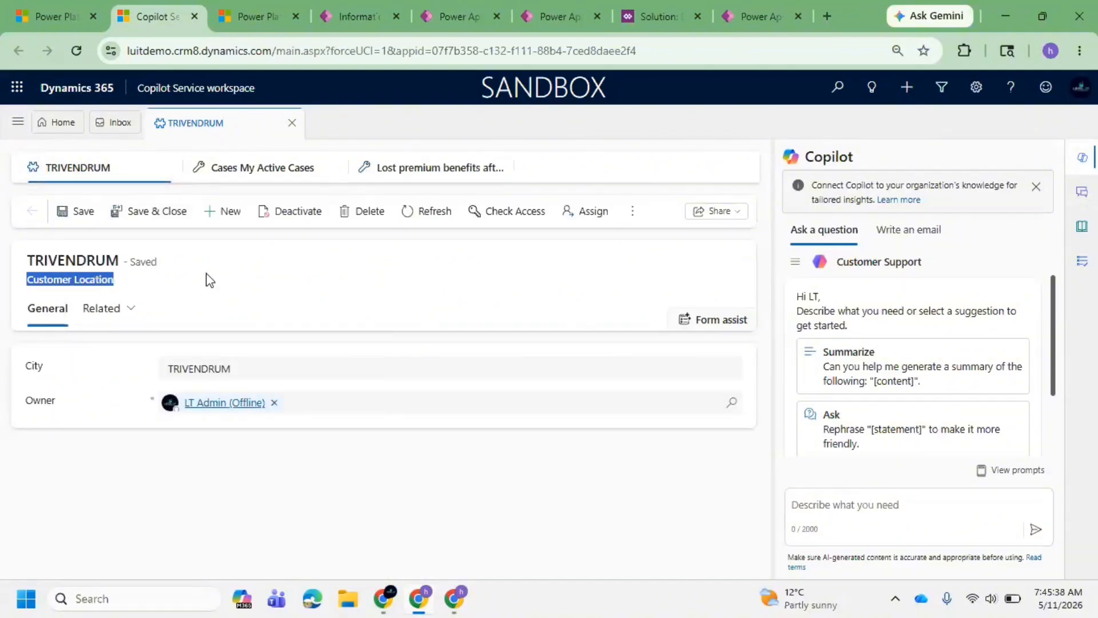
click(378, 172)
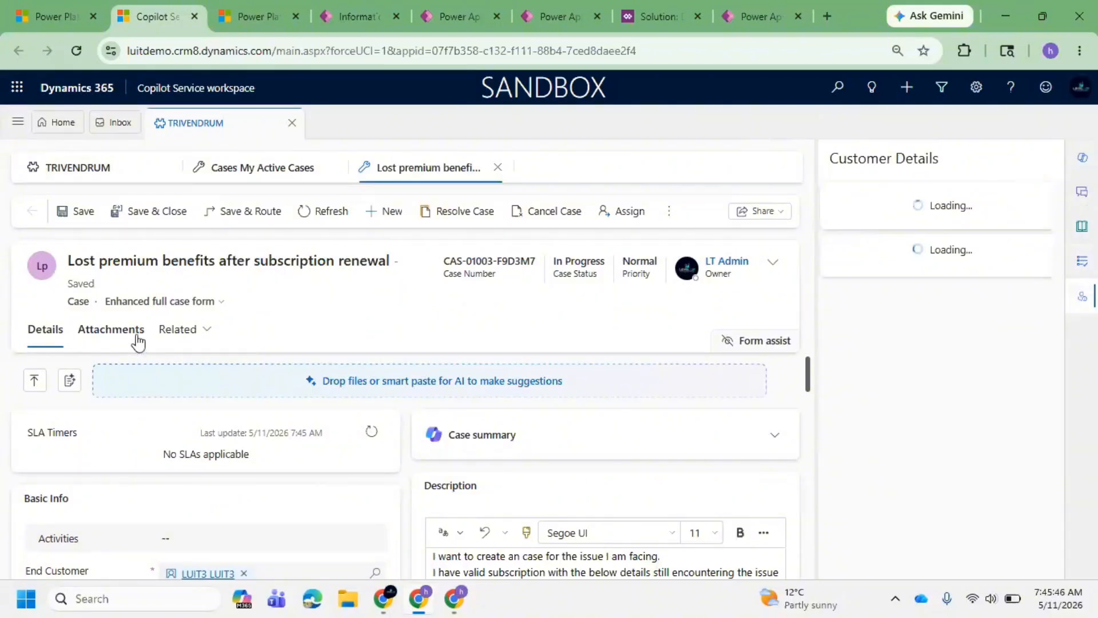
drag(95, 302, 75, 316)
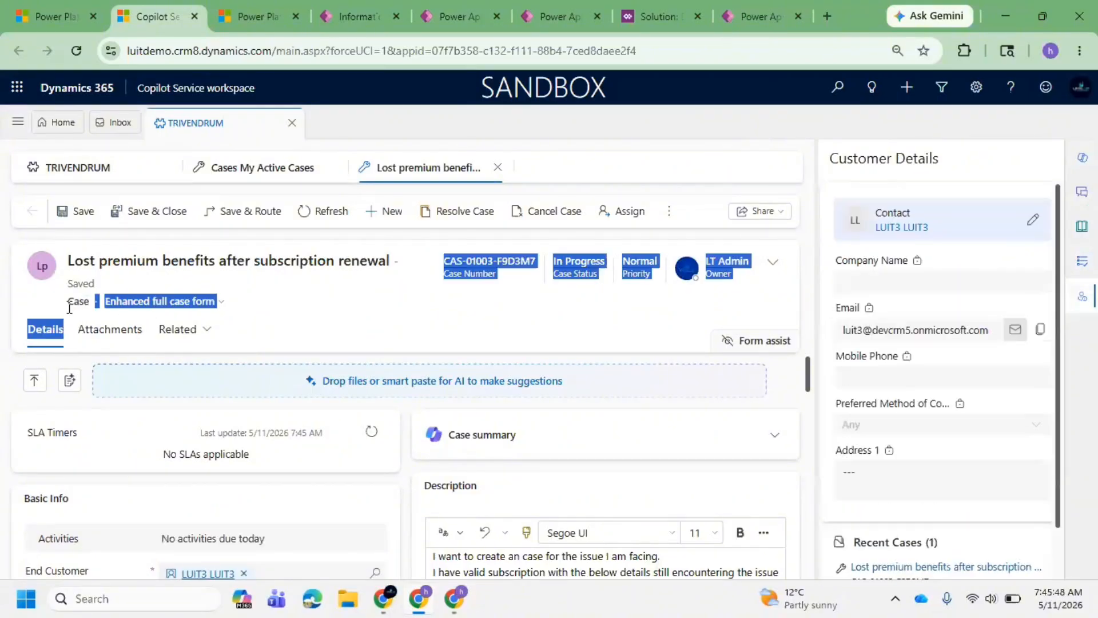
double_click(70, 303)
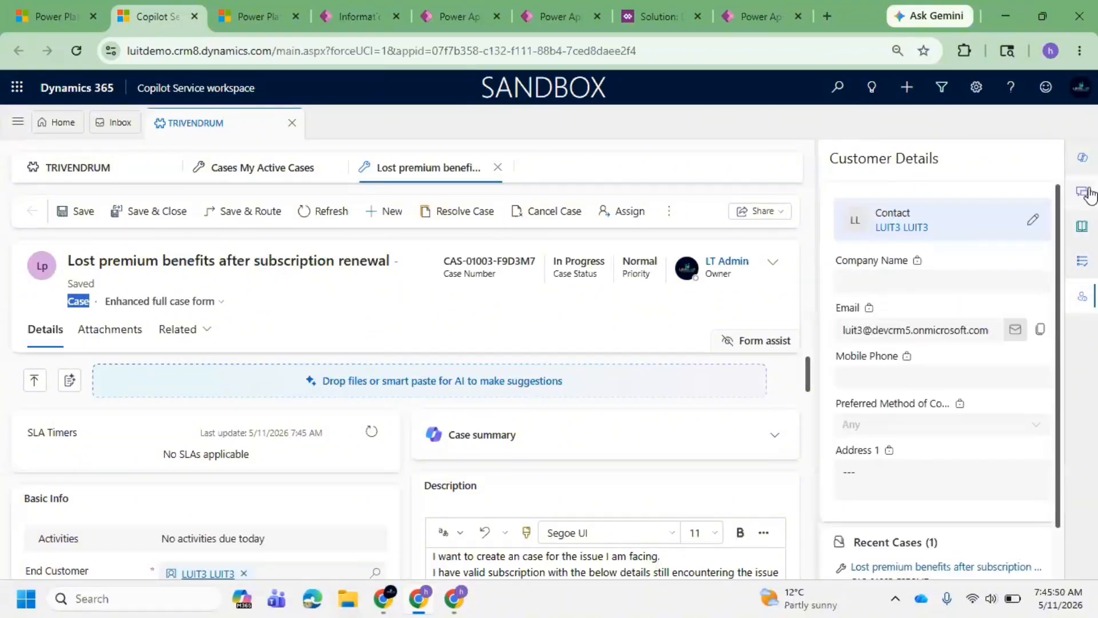
click(1073, 174)
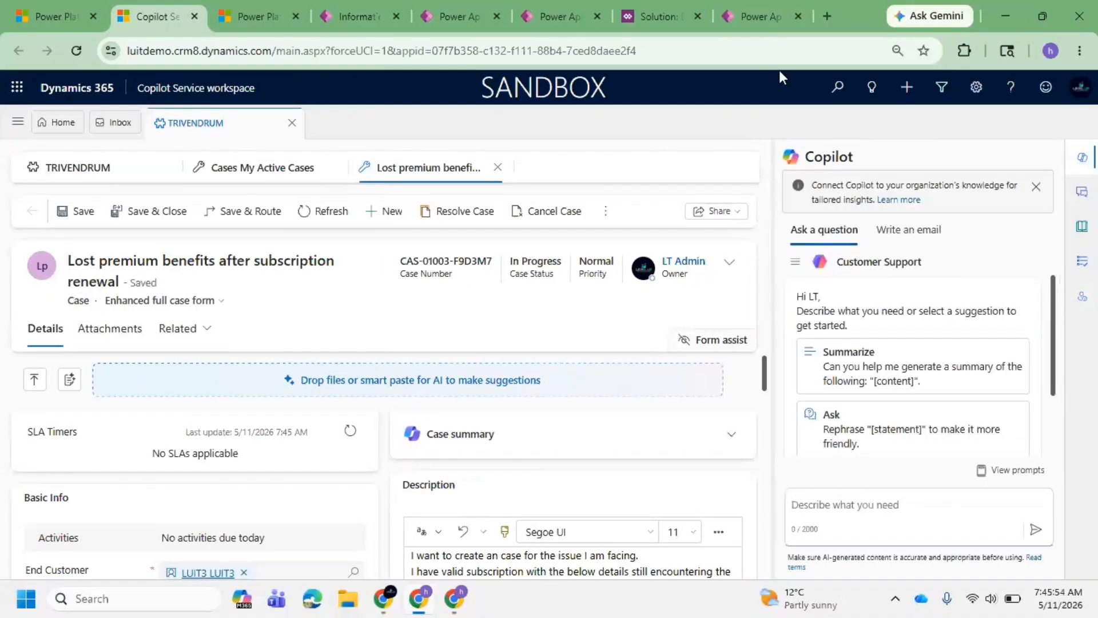
Return to the Customer Location form editor, leave it, and list all objects of the Day 1 Customization solution.
click(347, 2)
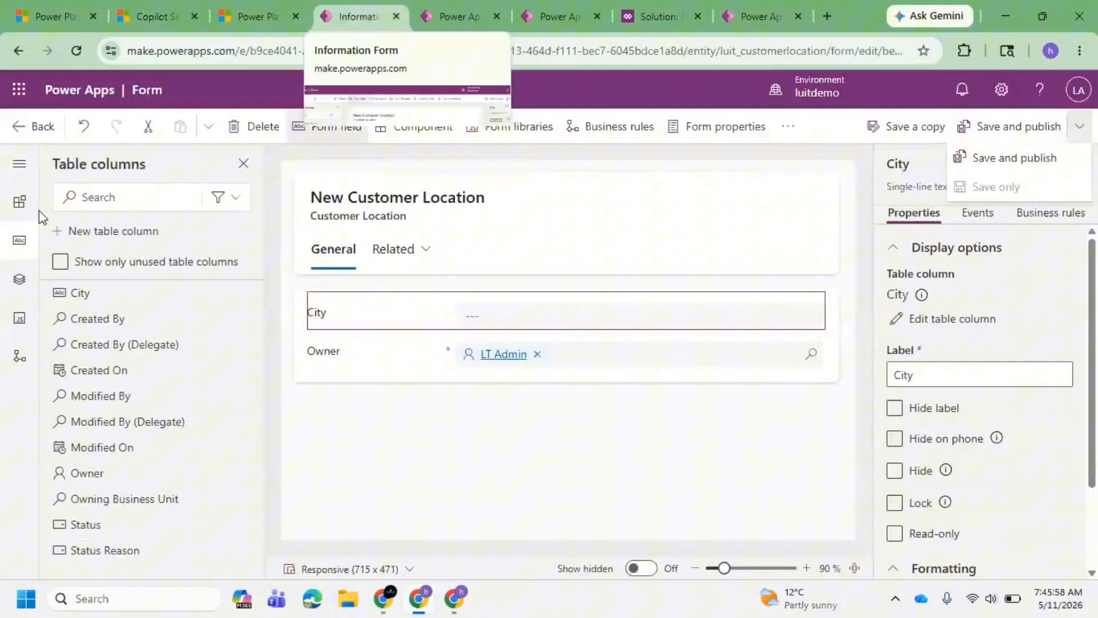
click(20, 132)
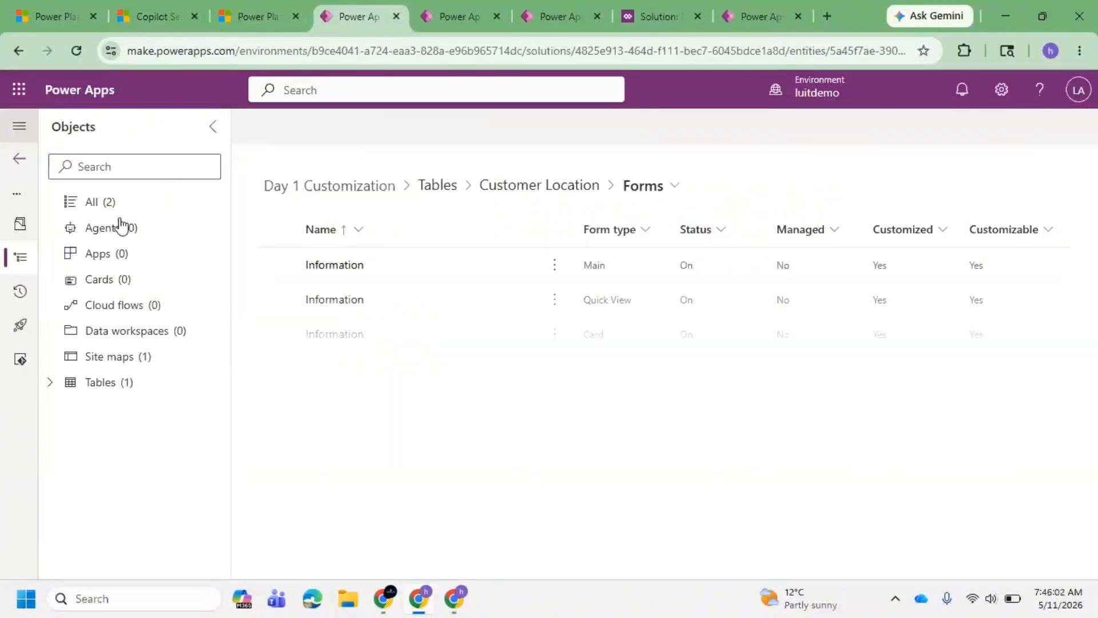
click(110, 203)
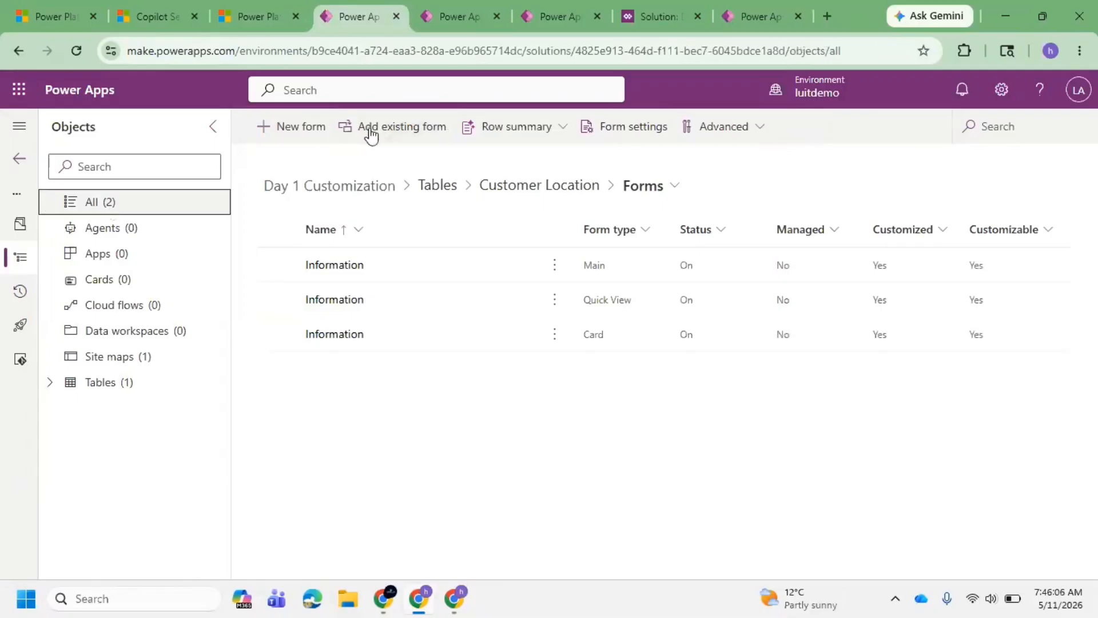
Search the existing tables for "Case" and select the Case (incident) table for adding to the Day 1 Customization solution.
click(407, 132)
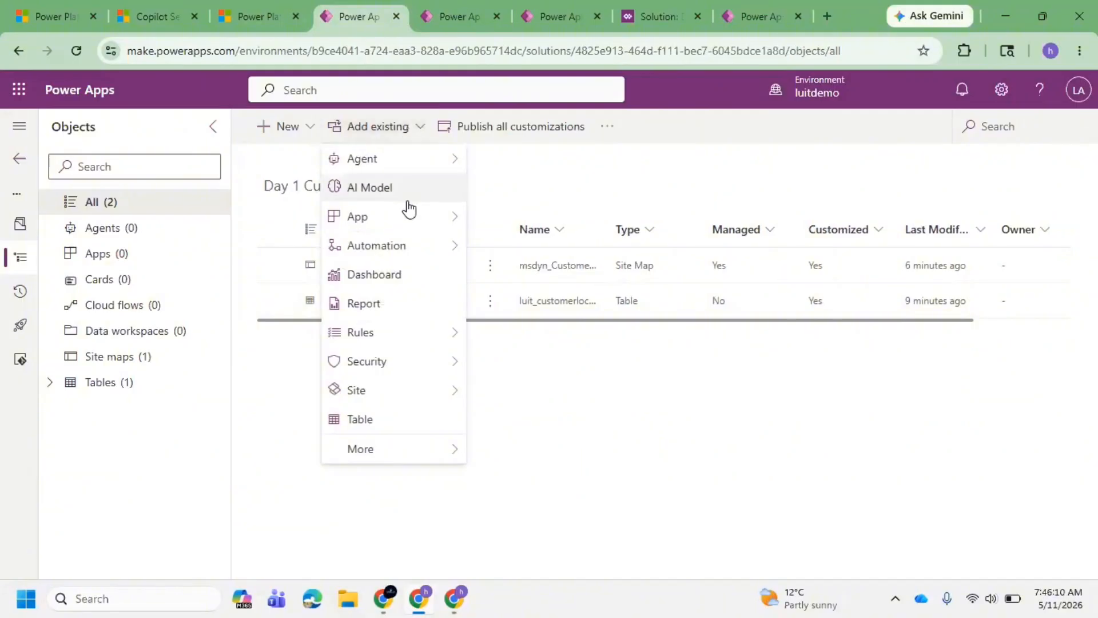
click(380, 420)
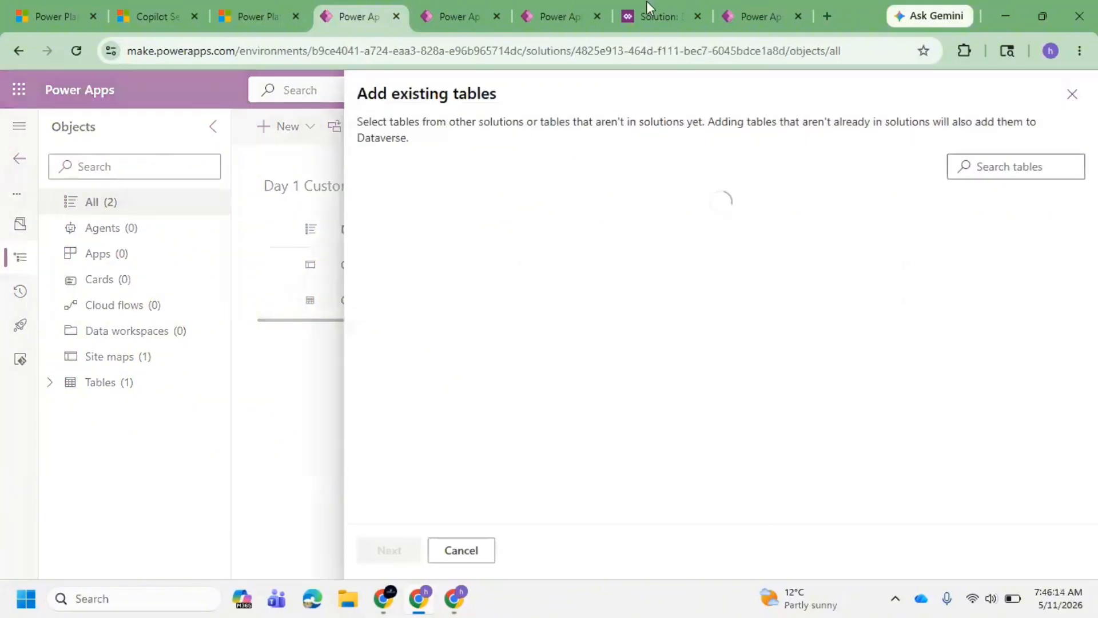
click(992, 168)
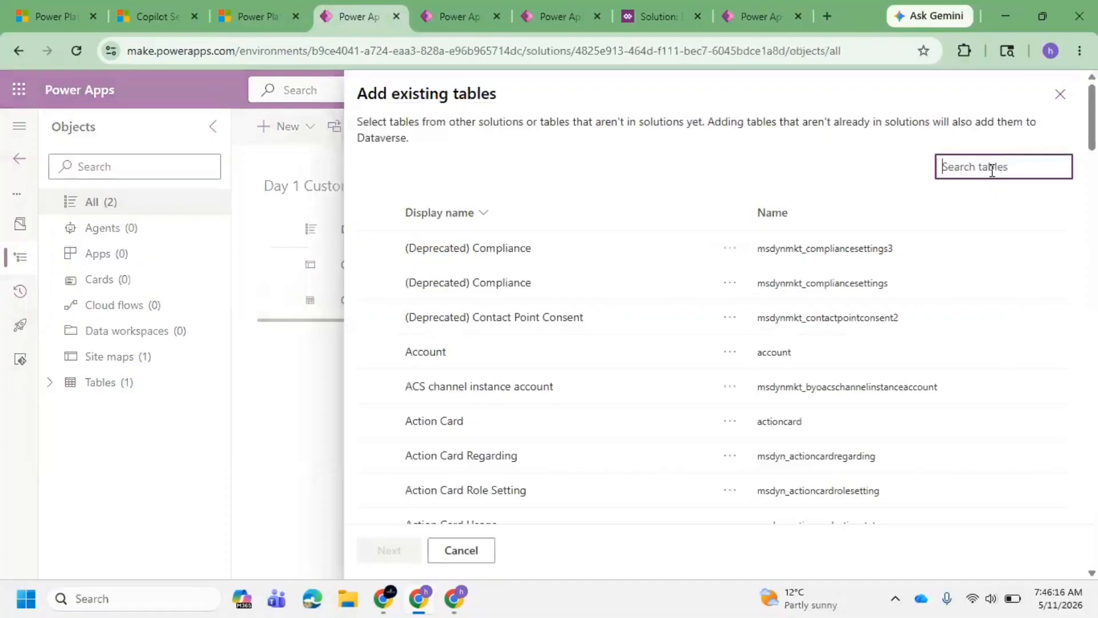
text(Case)
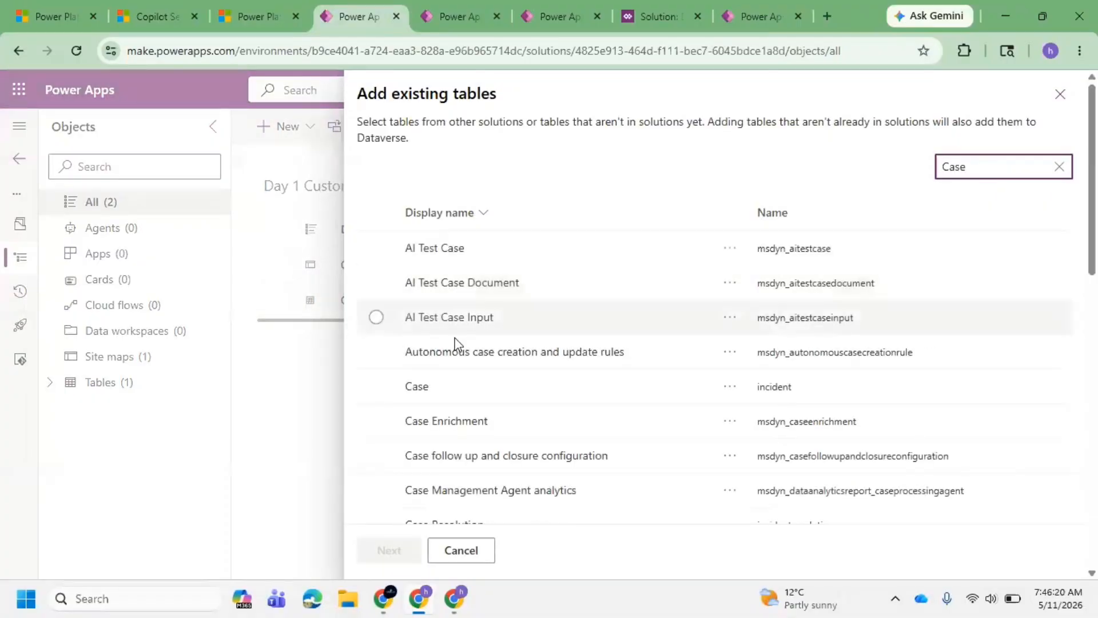
click(389, 386)
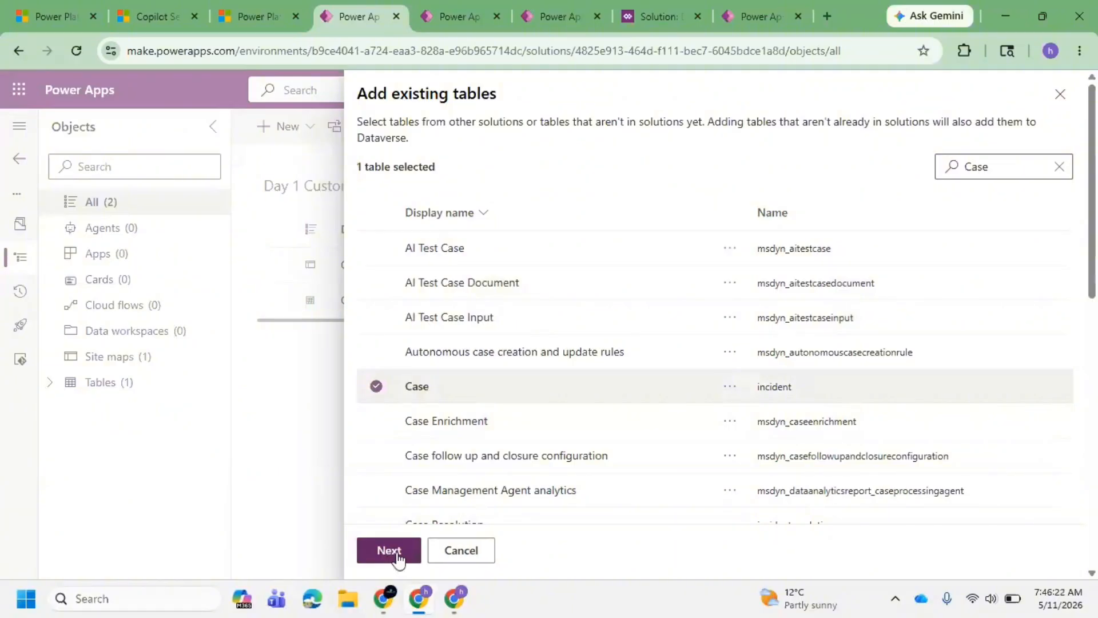
click(386, 550)
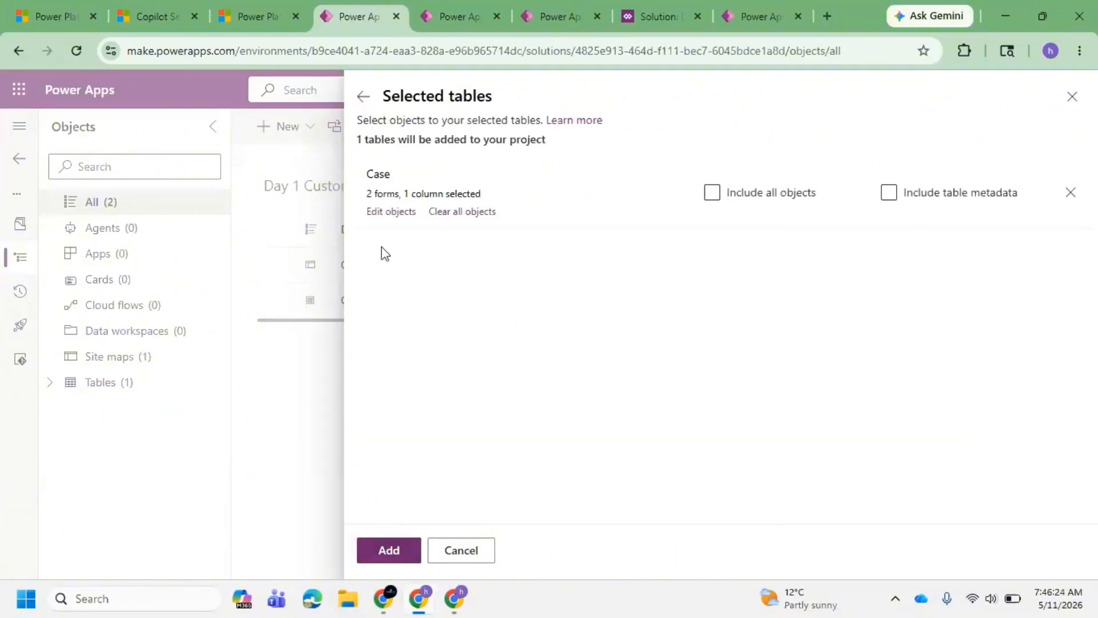
Clear all preselected objects of the Case table and select only its Enhanced full case form.
click(461, 211)
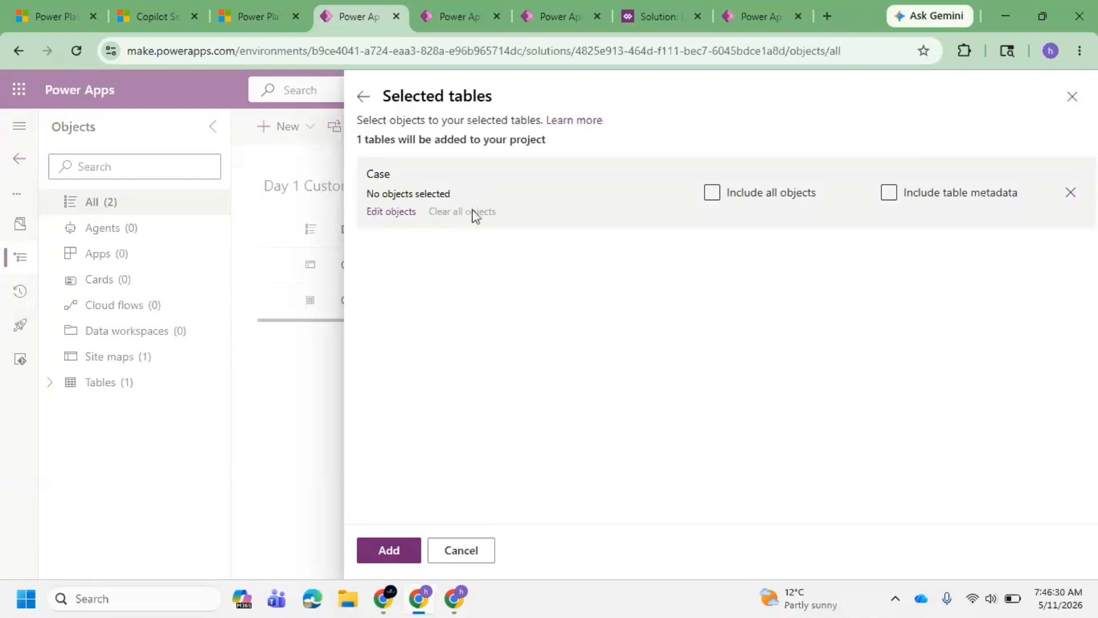
click(402, 213)
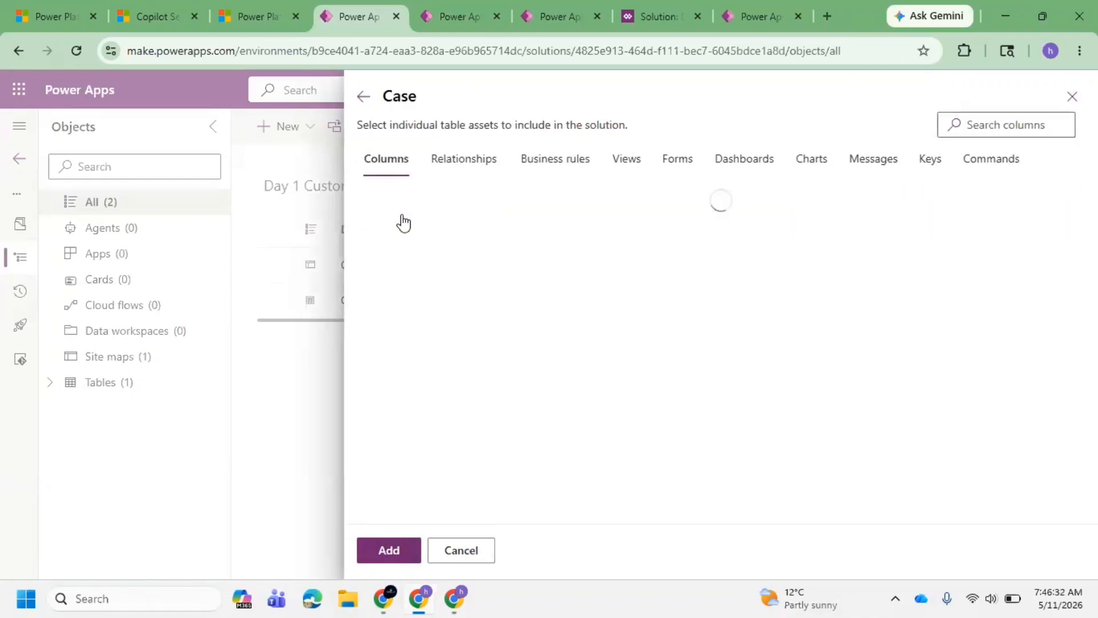
click(674, 171)
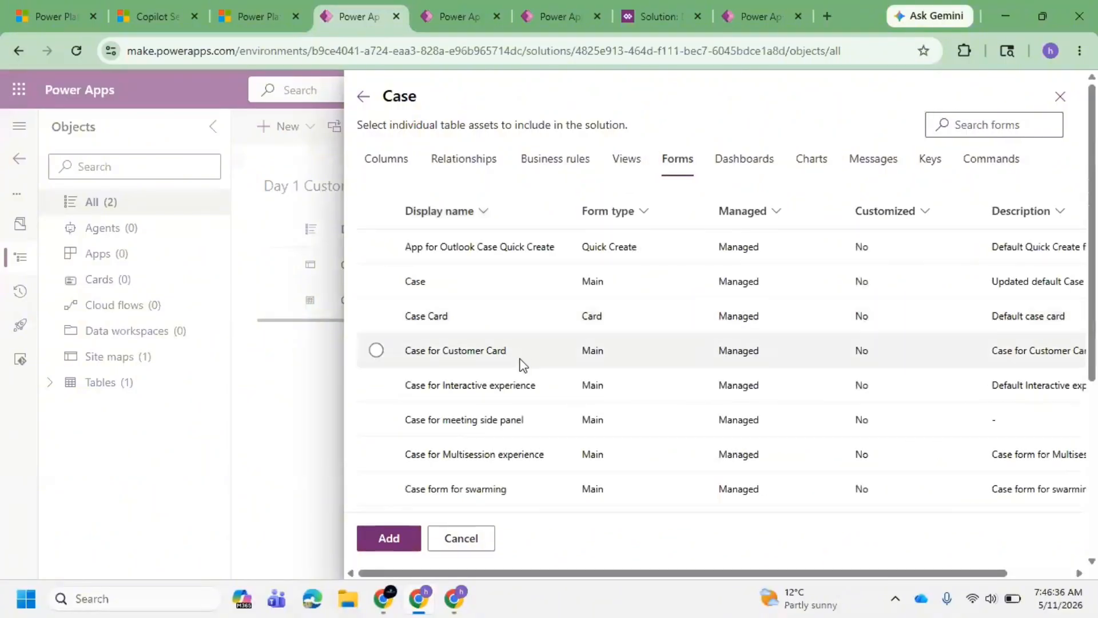
scroll(566, 375, down, 1)
scroll(566, 375, down, 4)
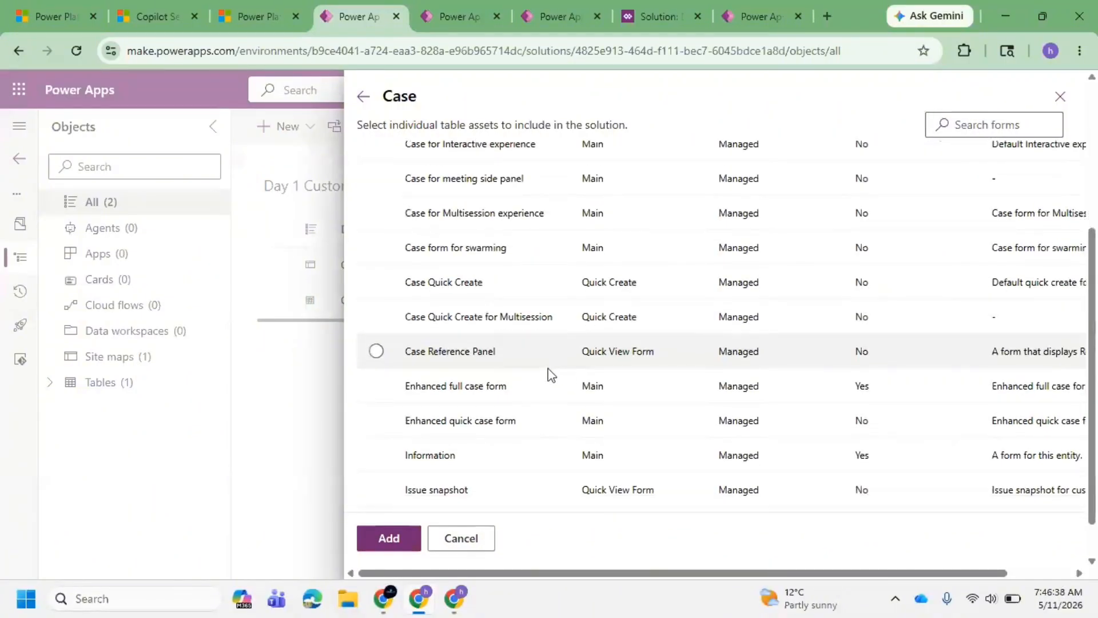
click(511, 393)
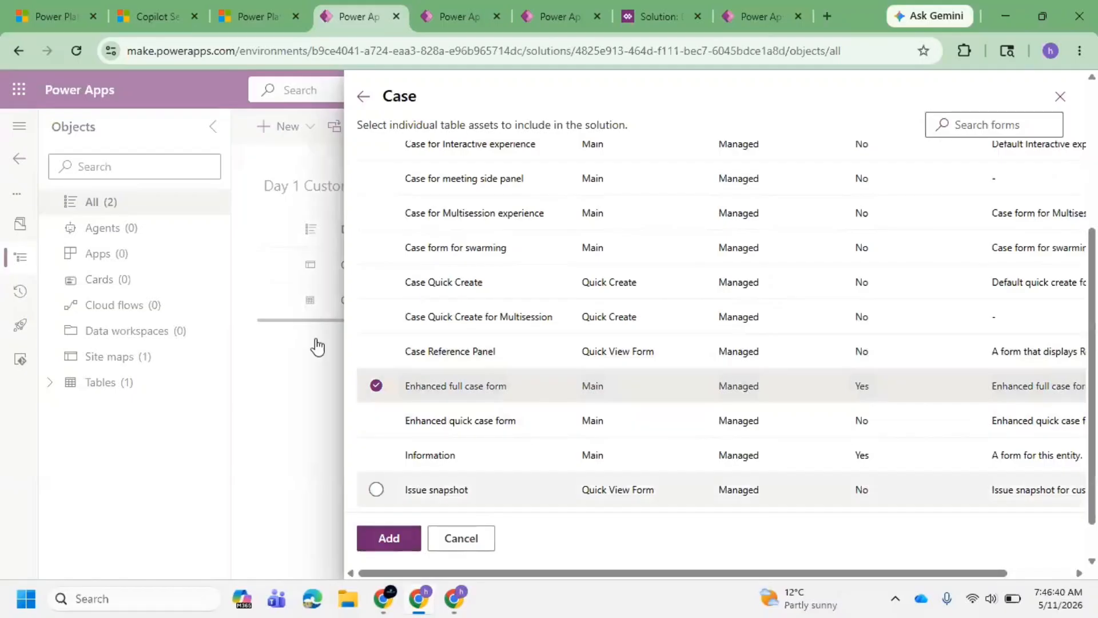
Check the case's form name in Copilot Service workspace, then add the Case table with the selected form to the Day 1 Customization solution.
click(156, 15)
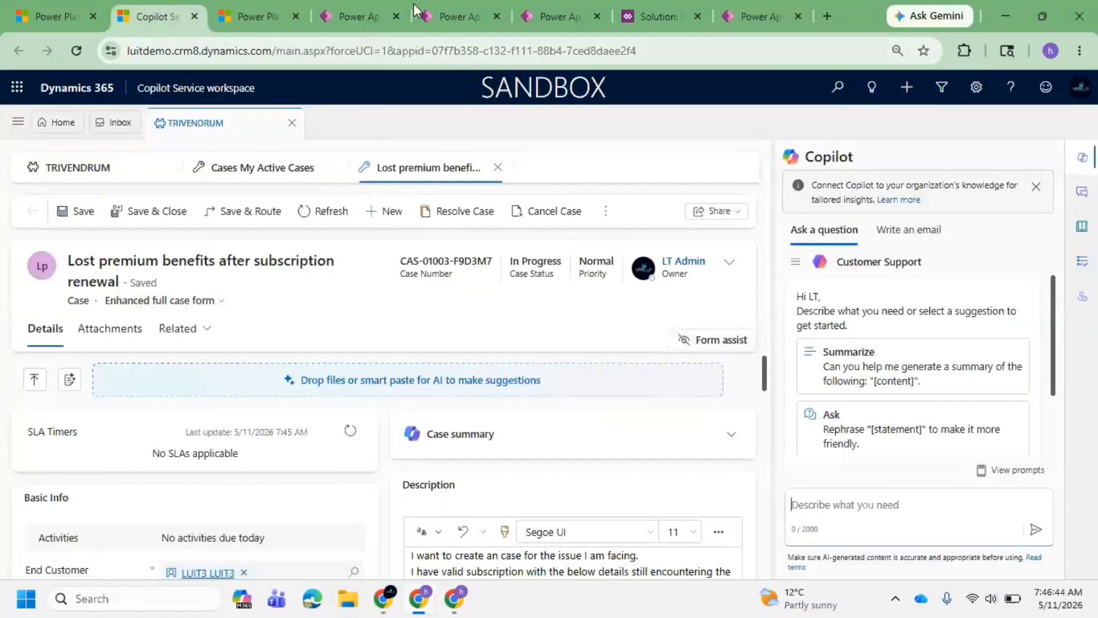
click(362, 26)
click(400, 548)
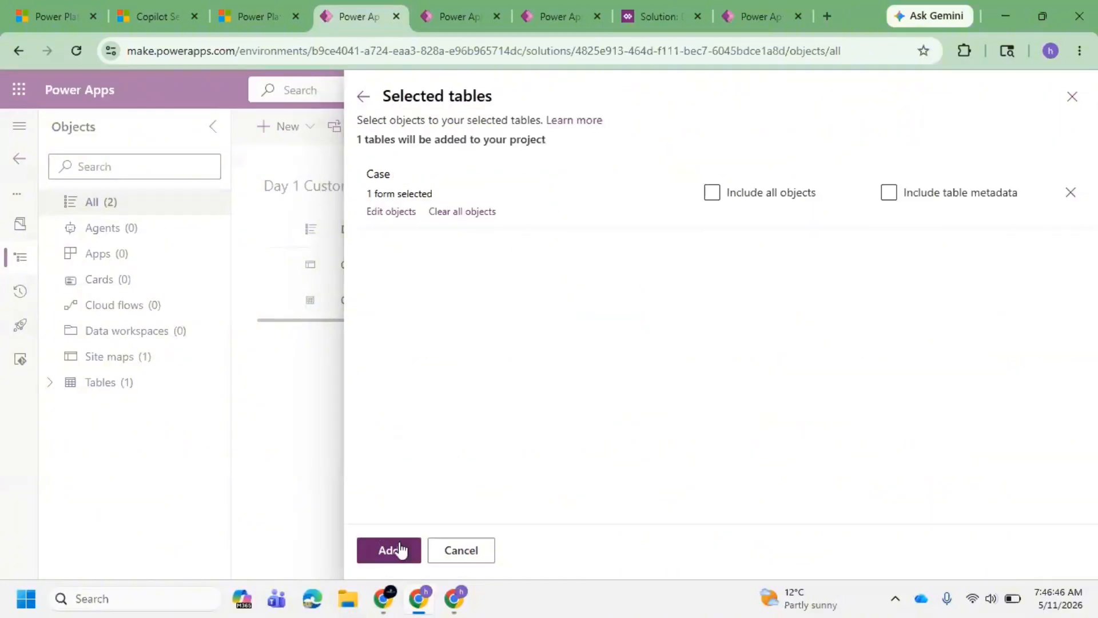
click(403, 547)
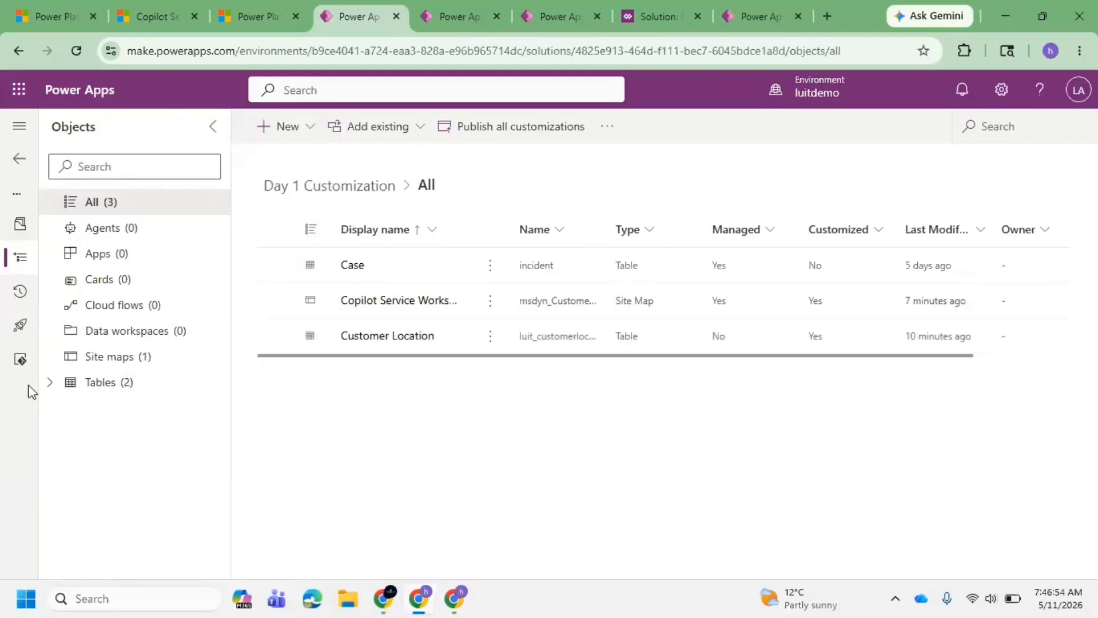
List the Case table's forms in the Day 1 Customization solution and open the Enhanced full case form for editing.
click(49, 382)
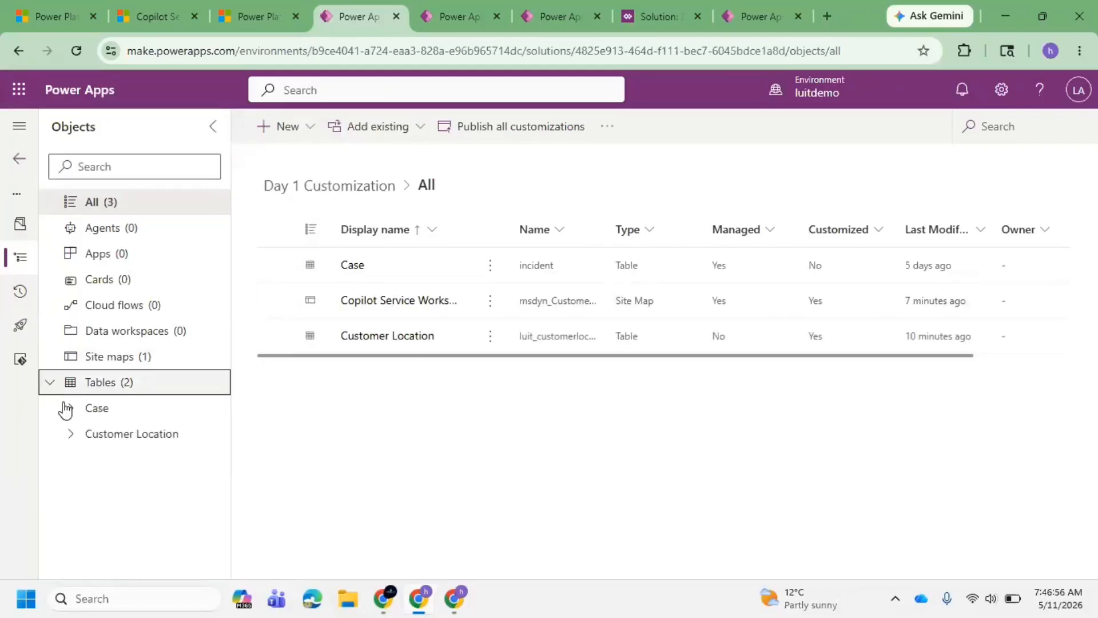
click(67, 409)
scroll(150, 457, down, 1)
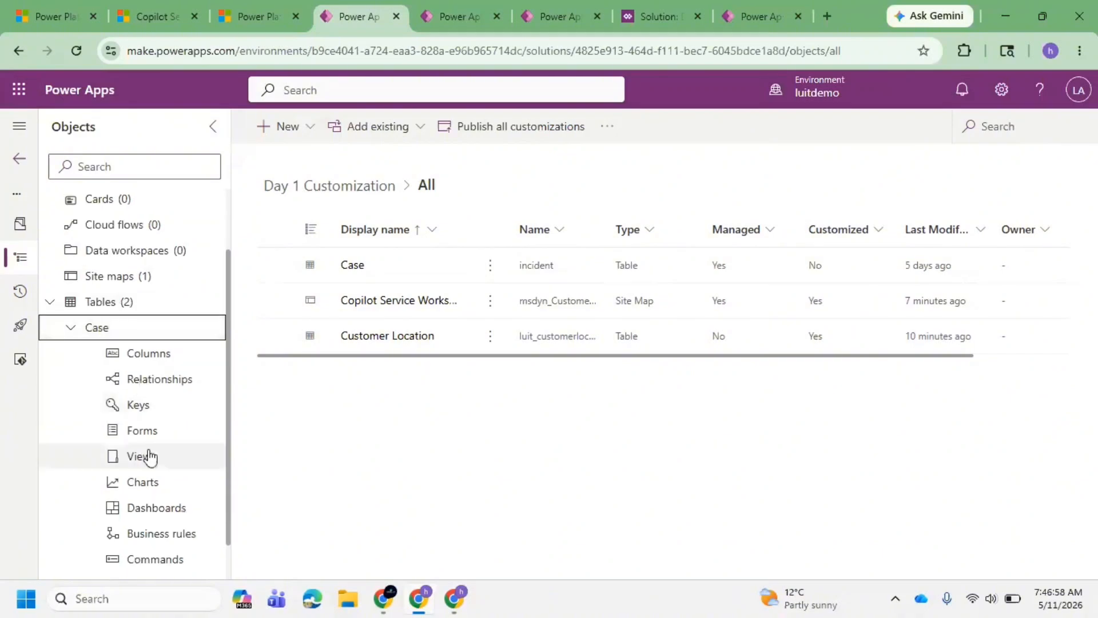
click(161, 435)
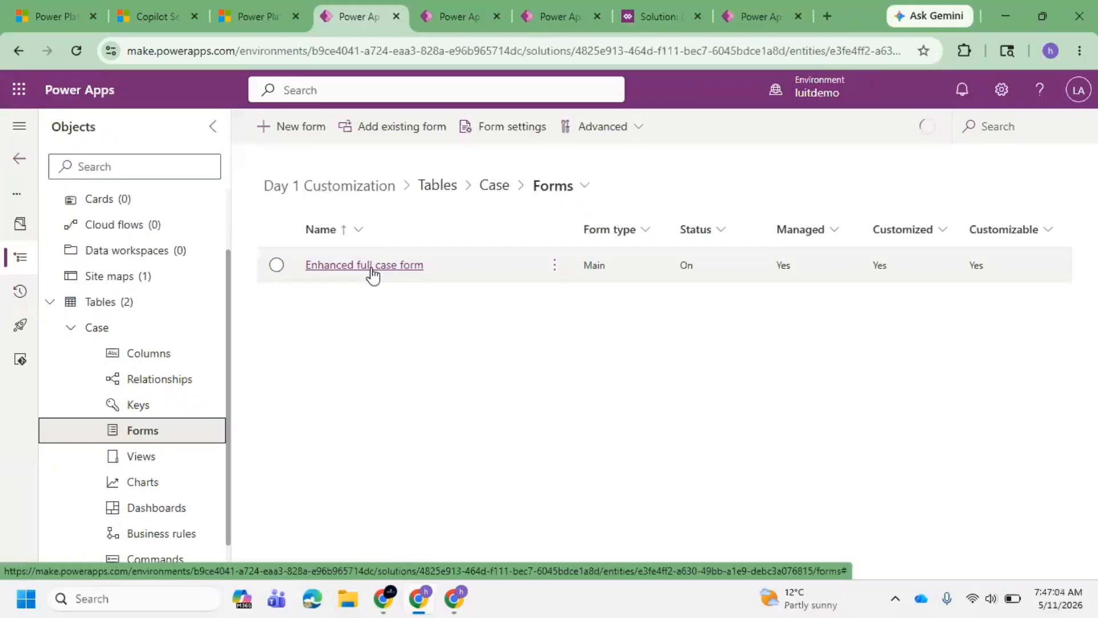
click(372, 268)
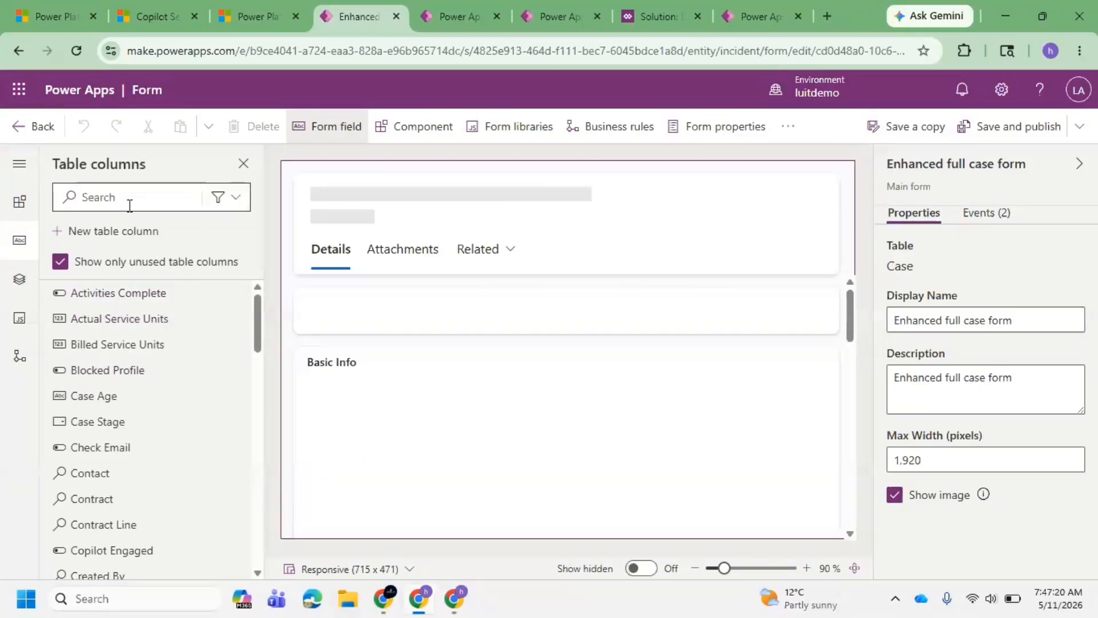
Start a new Case table column with the display name "End Customer City".
click(164, 197)
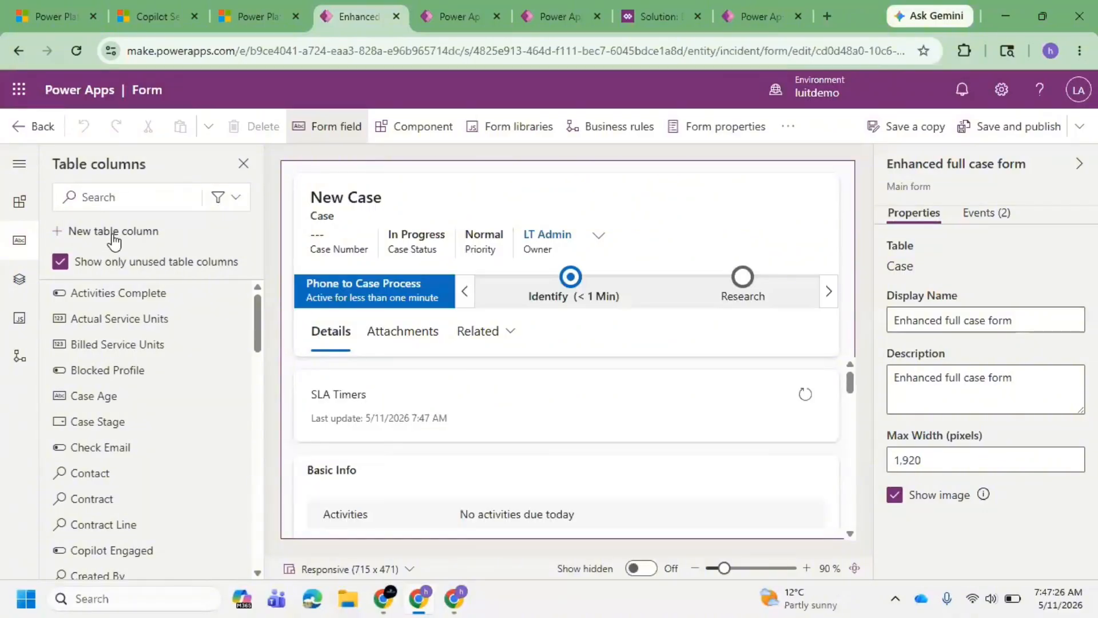
click(114, 232)
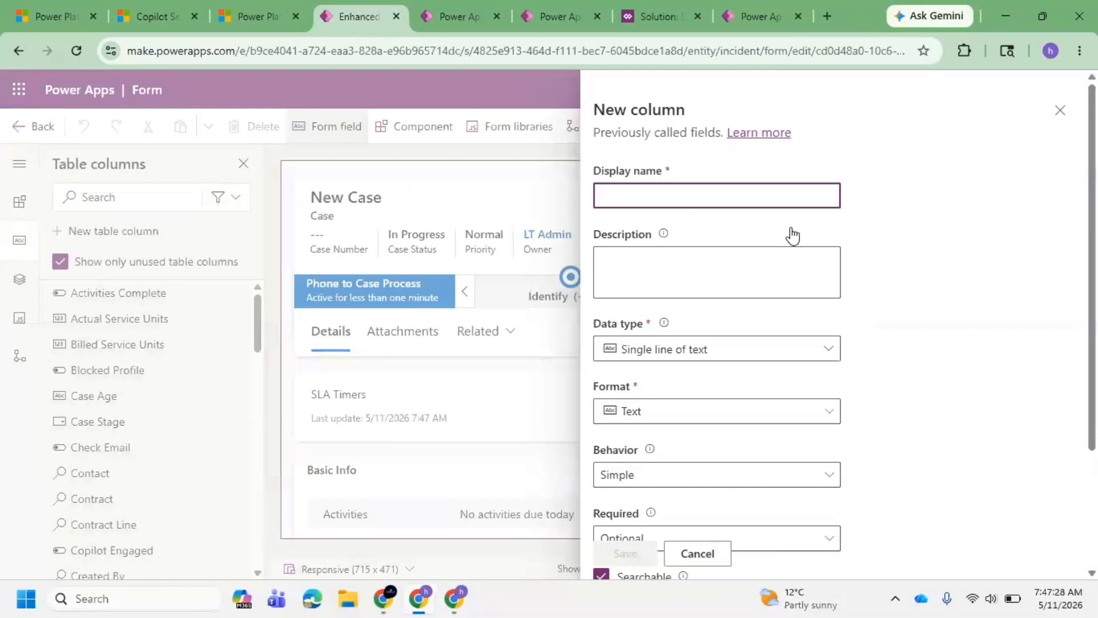
text(C)
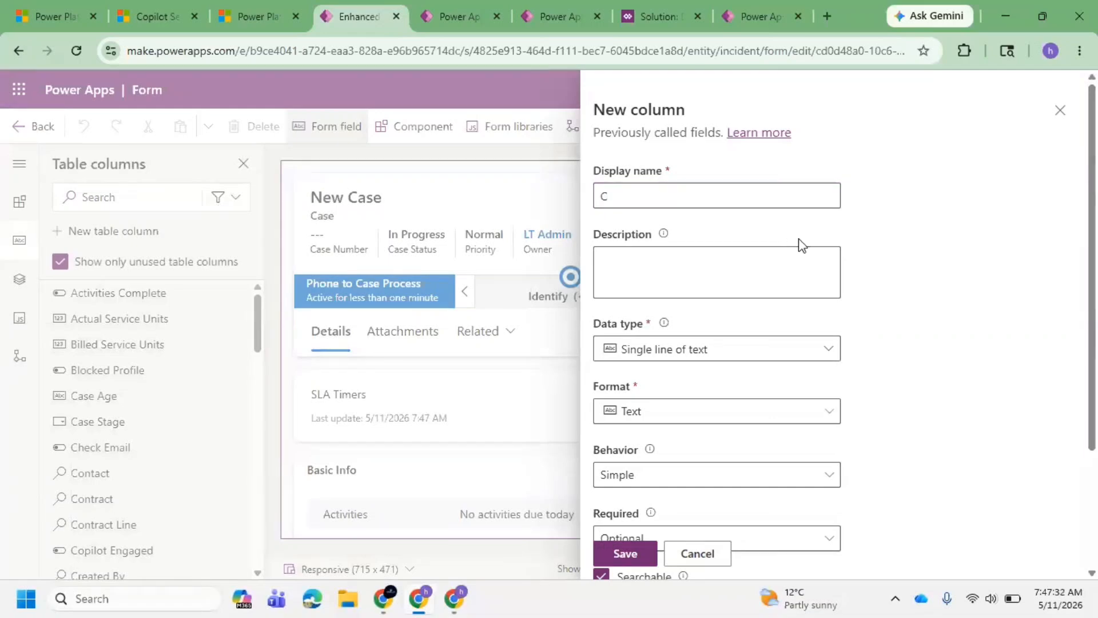
click(692, 202)
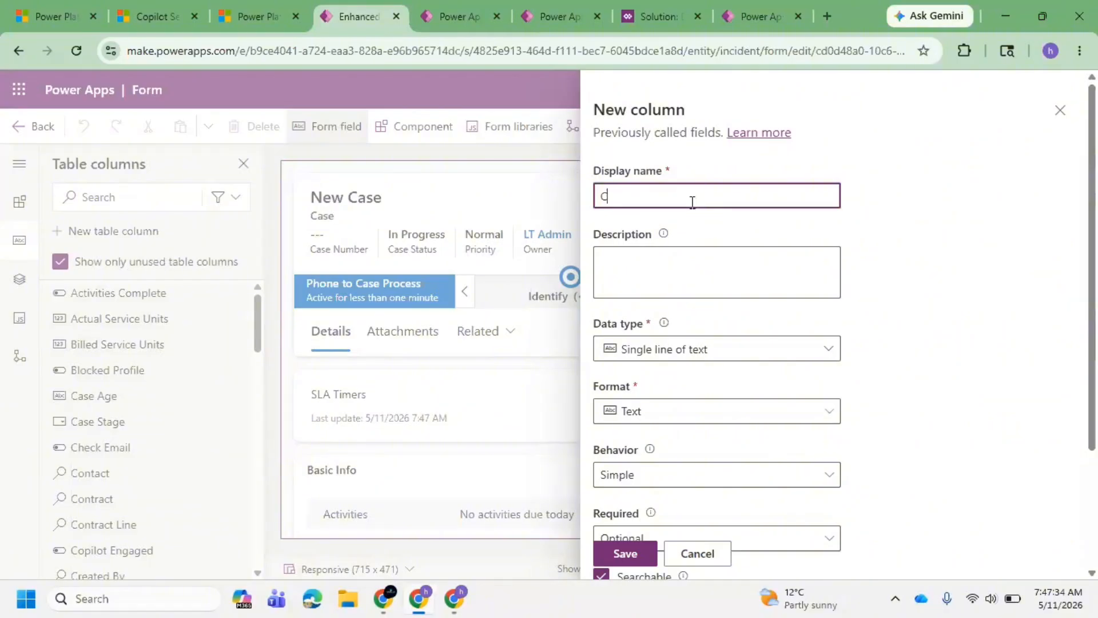
text(End Customer City)
Examine the End Customer Location field of the subscription renewal case in Copilot Service workspace and return to the new column form.
click(157, 14)
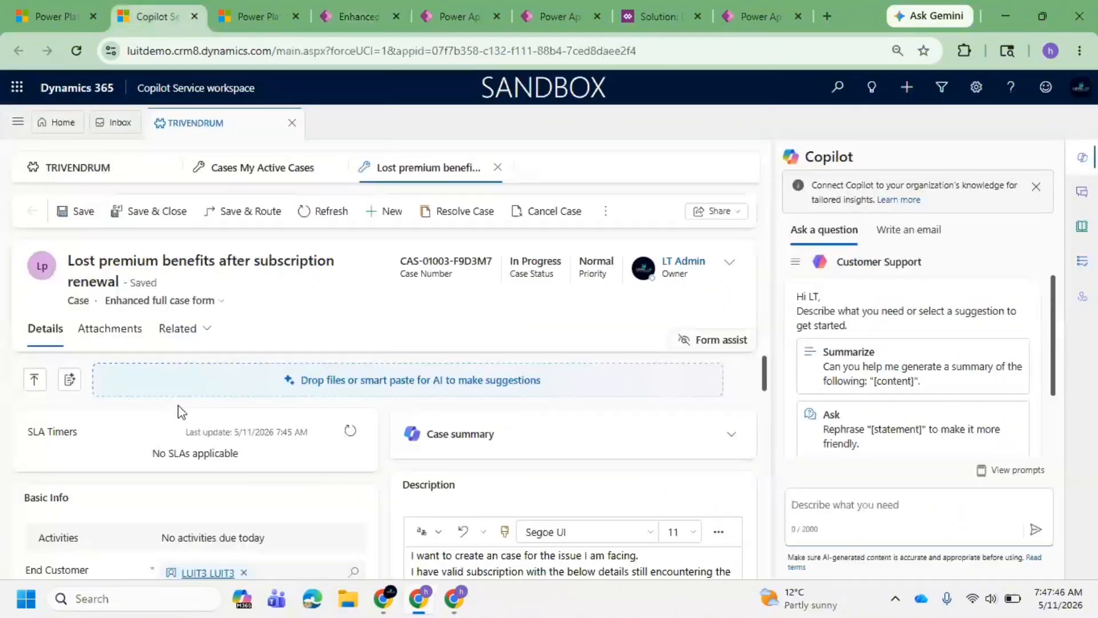
scroll(178, 405, down, 4)
drag(206, 366, 169, 363)
scroll(167, 368, up, 2)
click(205, 498)
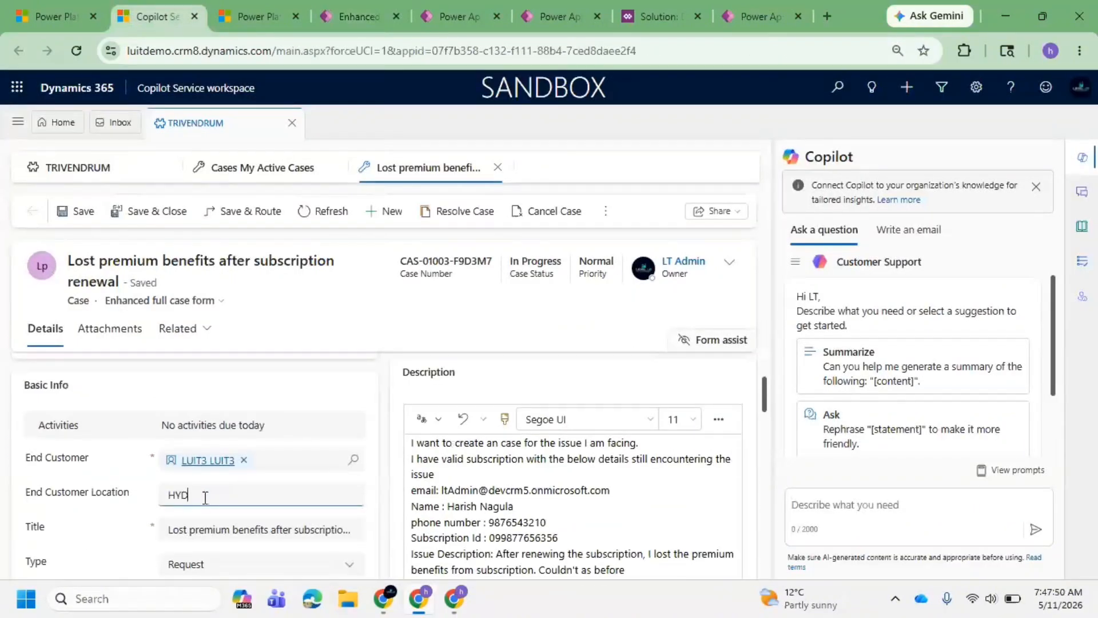
double_click(206, 497)
click(360, 24)
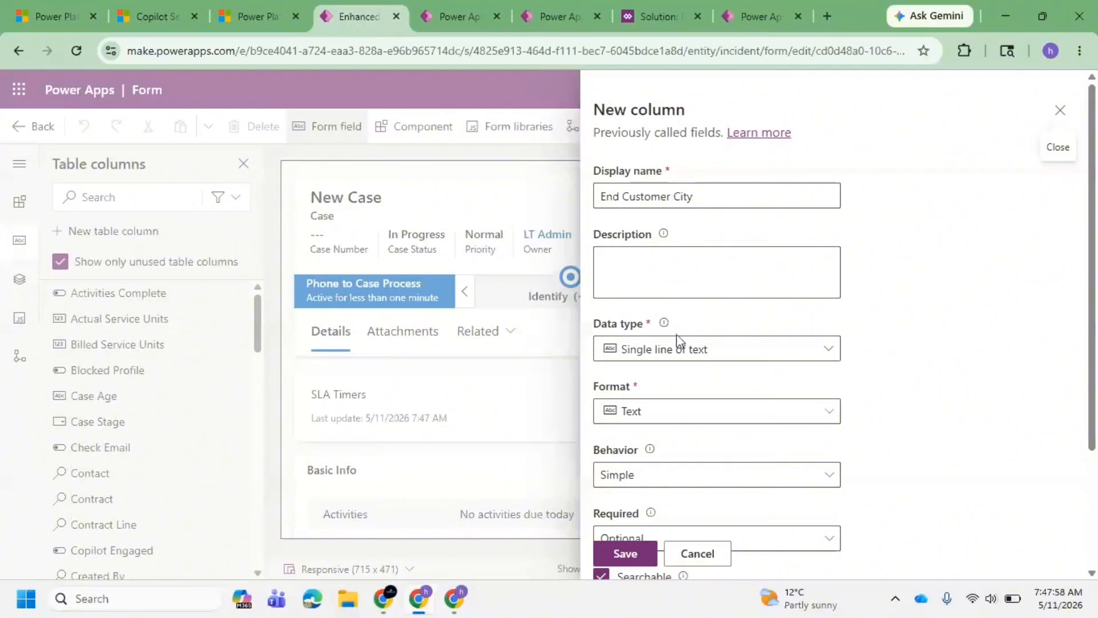
Set the data type of the End Customer City column to Lookup.
scroll(682, 350, down, 2)
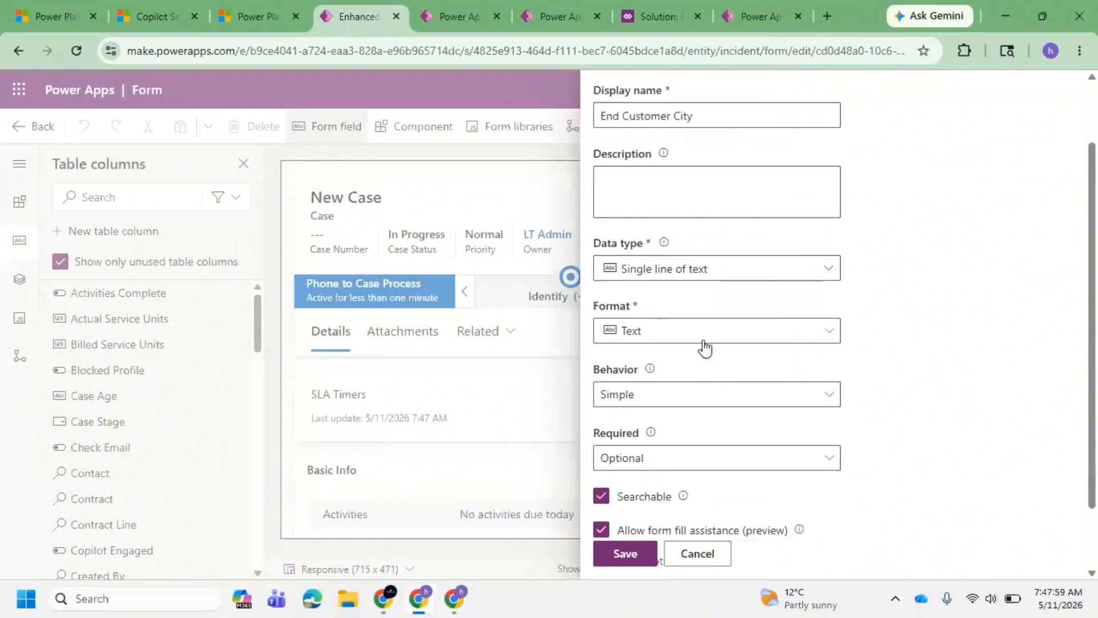
click(670, 278)
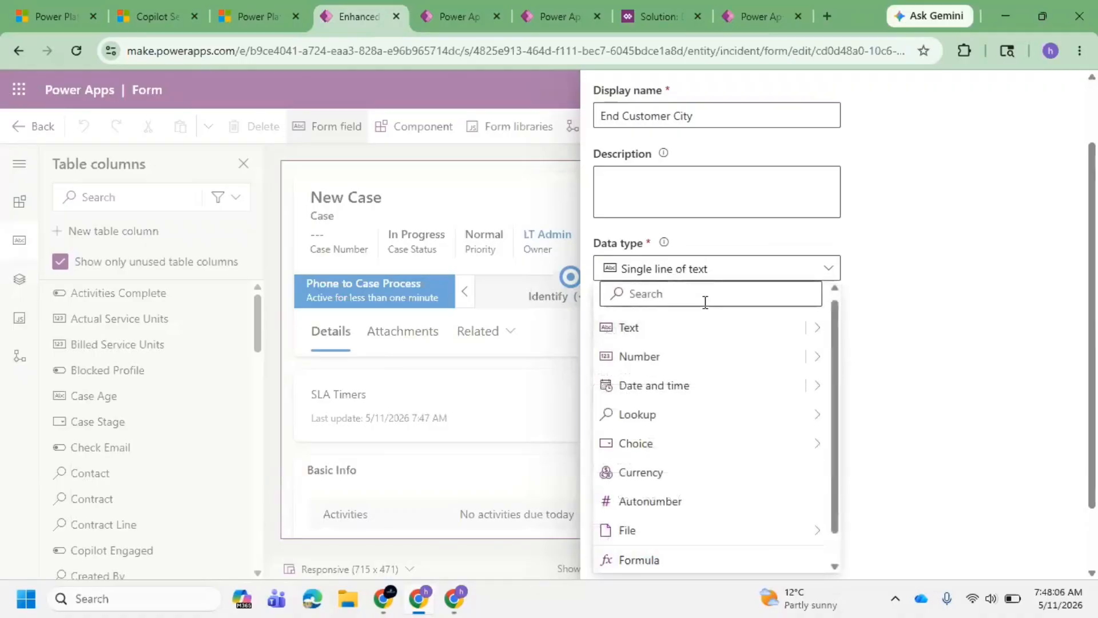
mouse_move(684, 418)
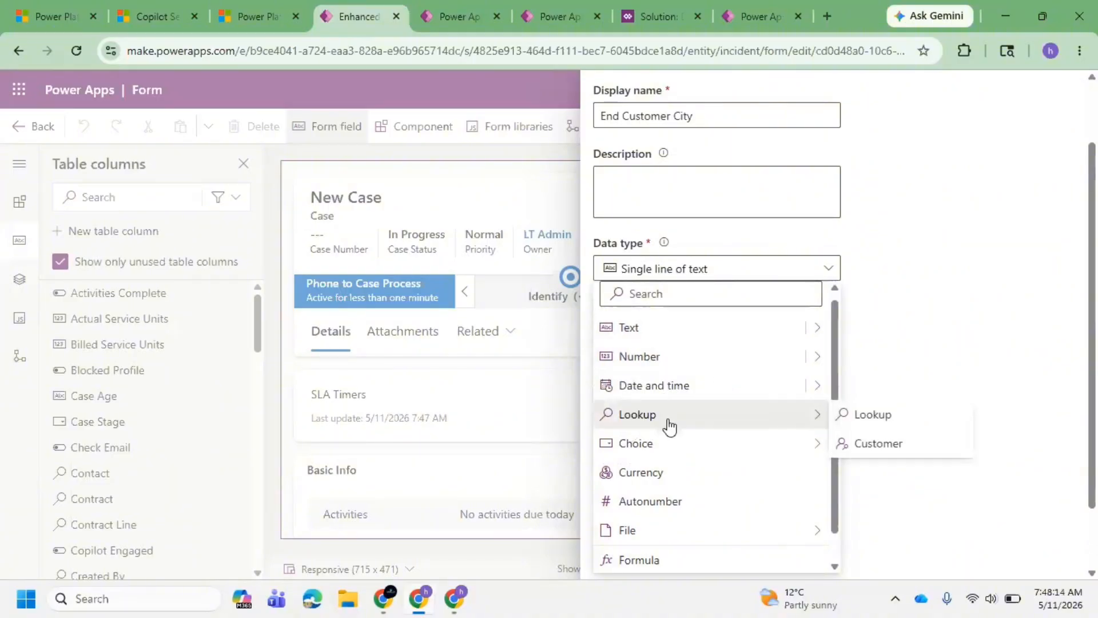
click(879, 419)
Set the related table of the End Customer City lookup column to Customer Location.
scroll(718, 379, down, 1)
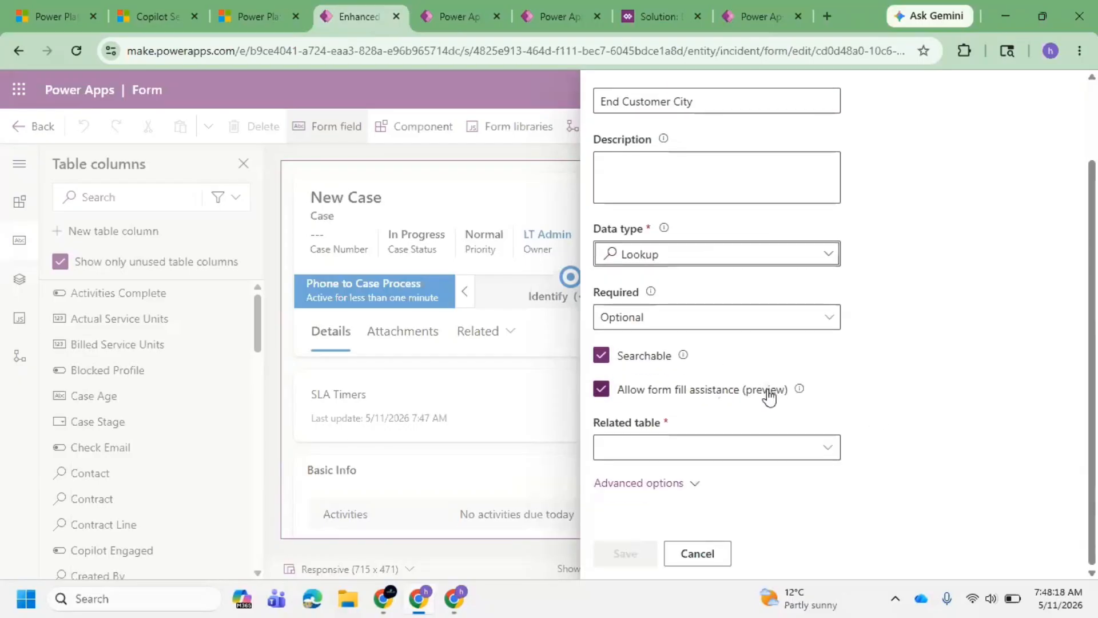
click(829, 452)
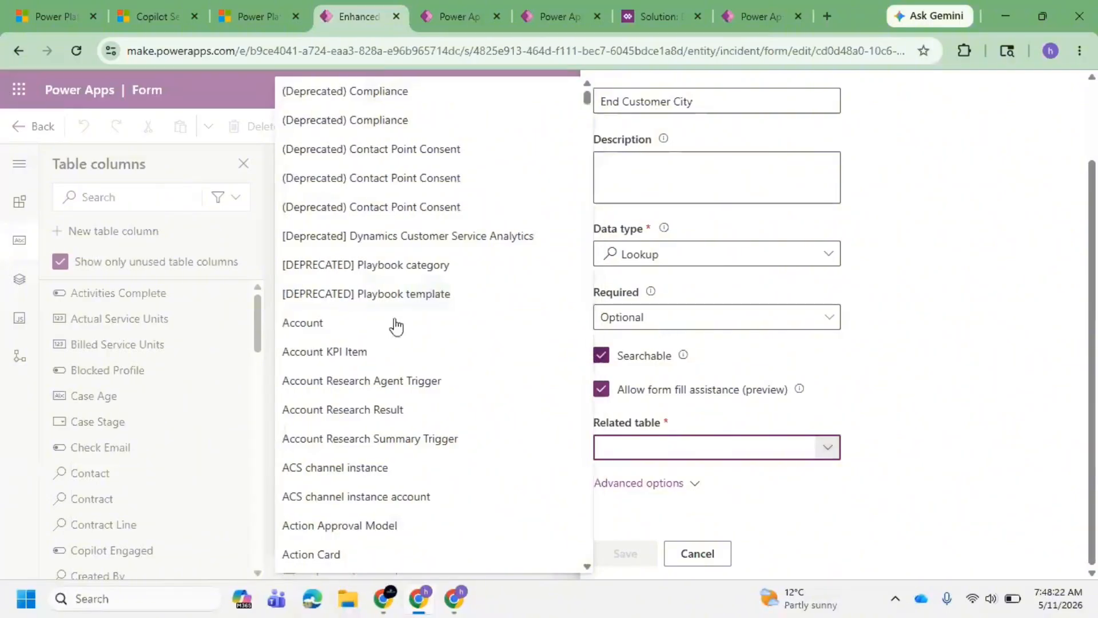
scroll(403, 343, down, 3)
scroll(409, 361, down, 10)
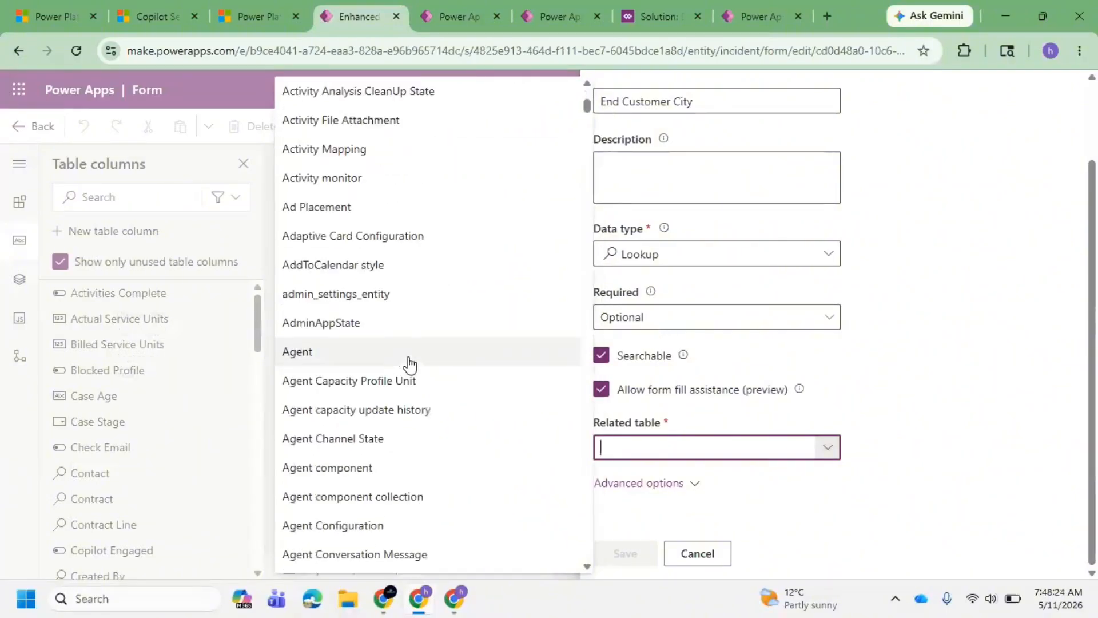
scroll(410, 361, down, 20)
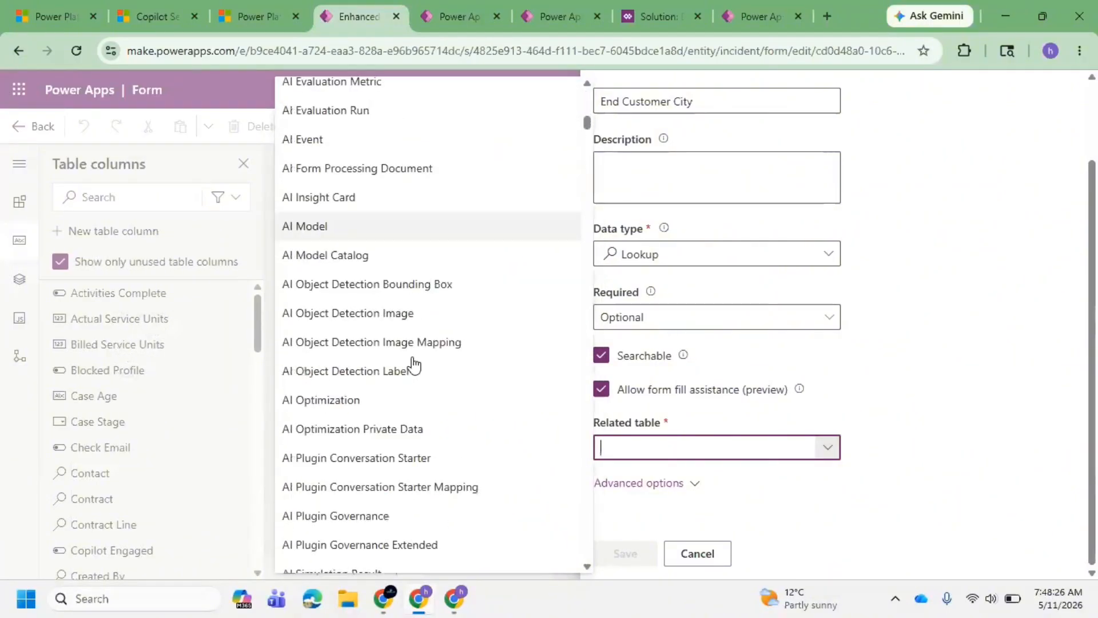
scroll(412, 364, down, 20)
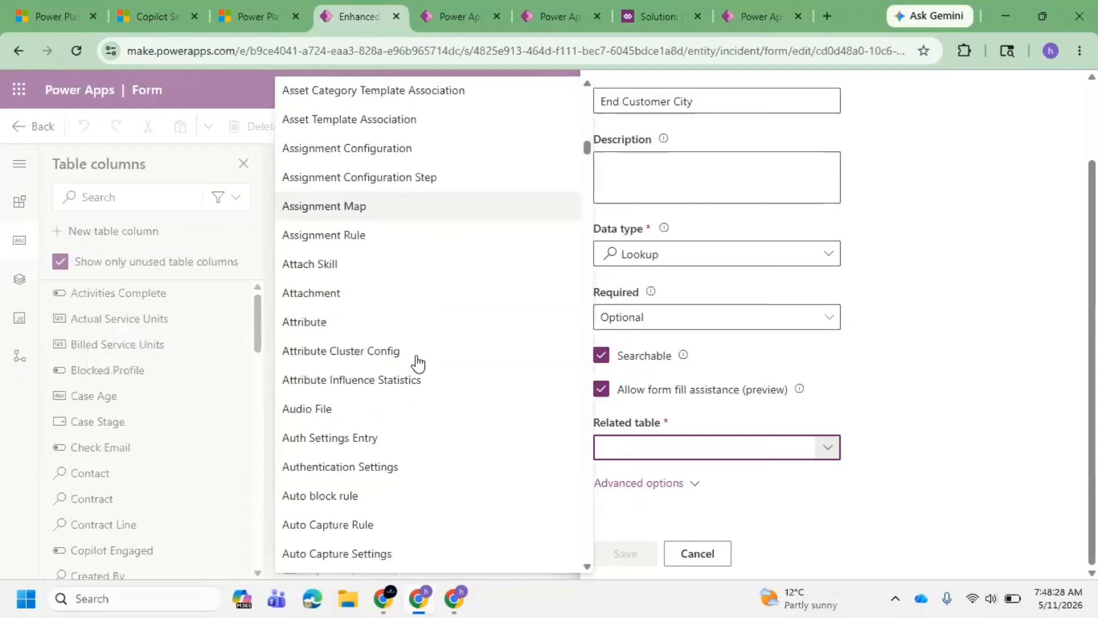
scroll(418, 363, down, 20)
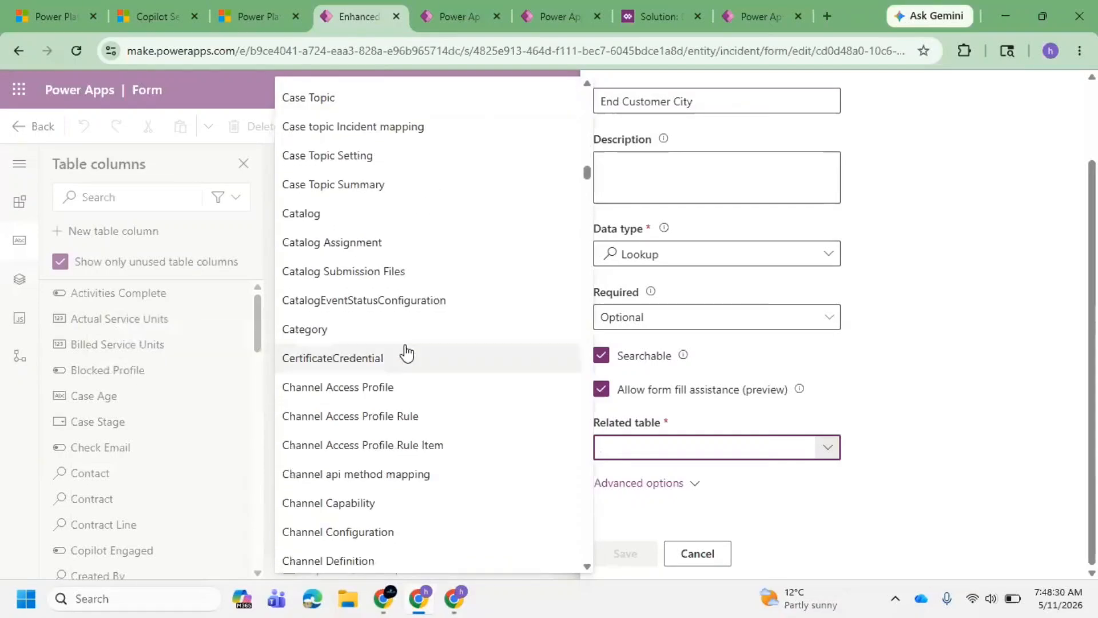
scroll(403, 357, down, 11)
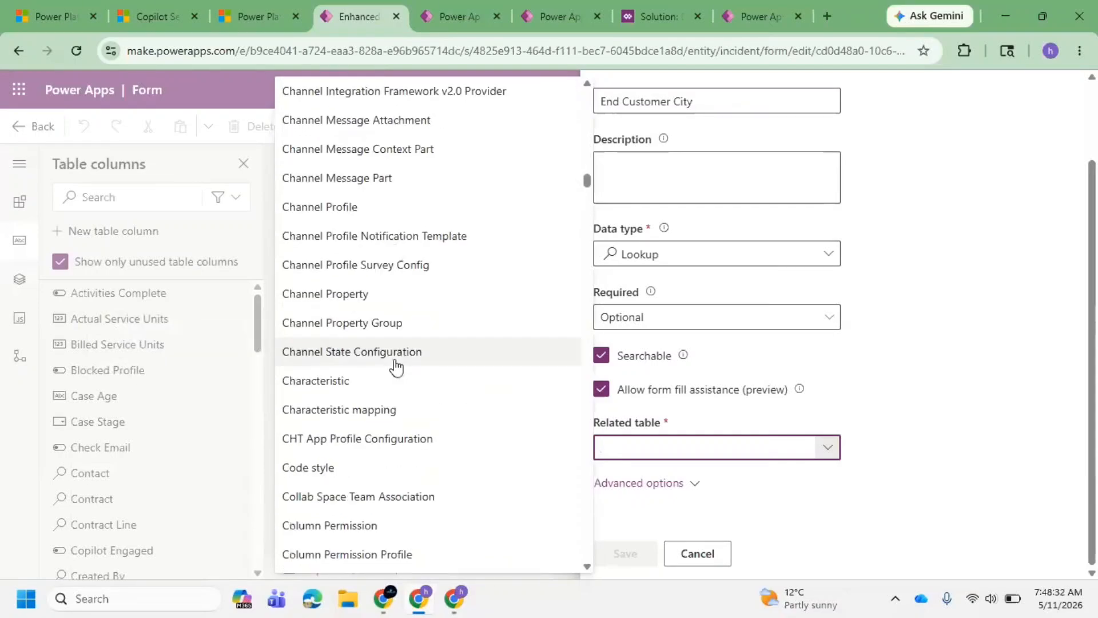
scroll(398, 366, down, 3)
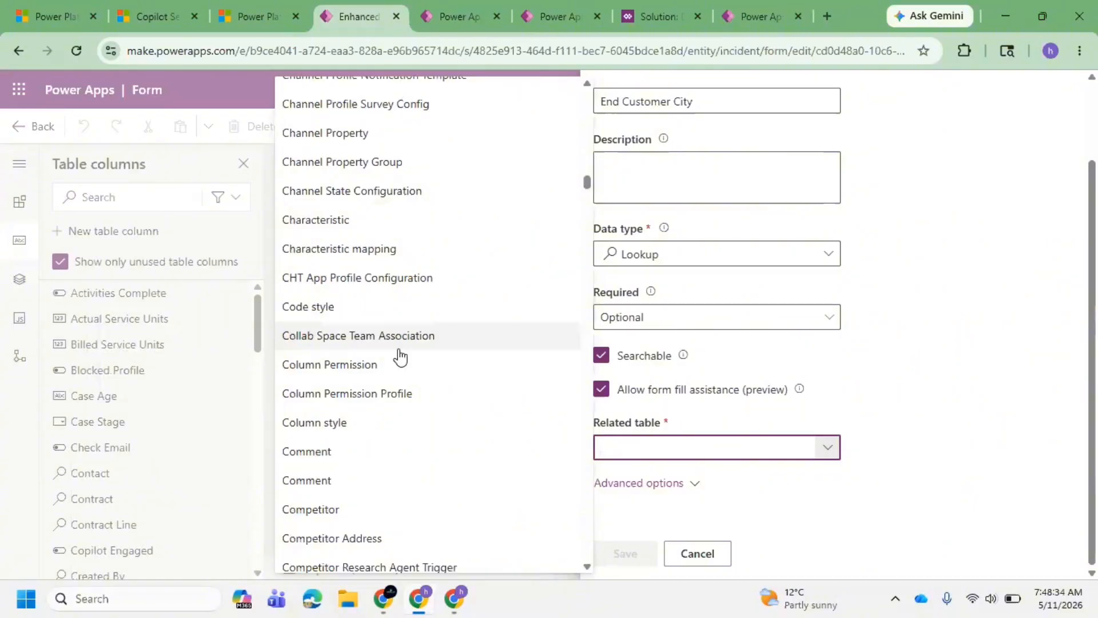
scroll(397, 355, down, 6)
scroll(400, 349, down, 1)
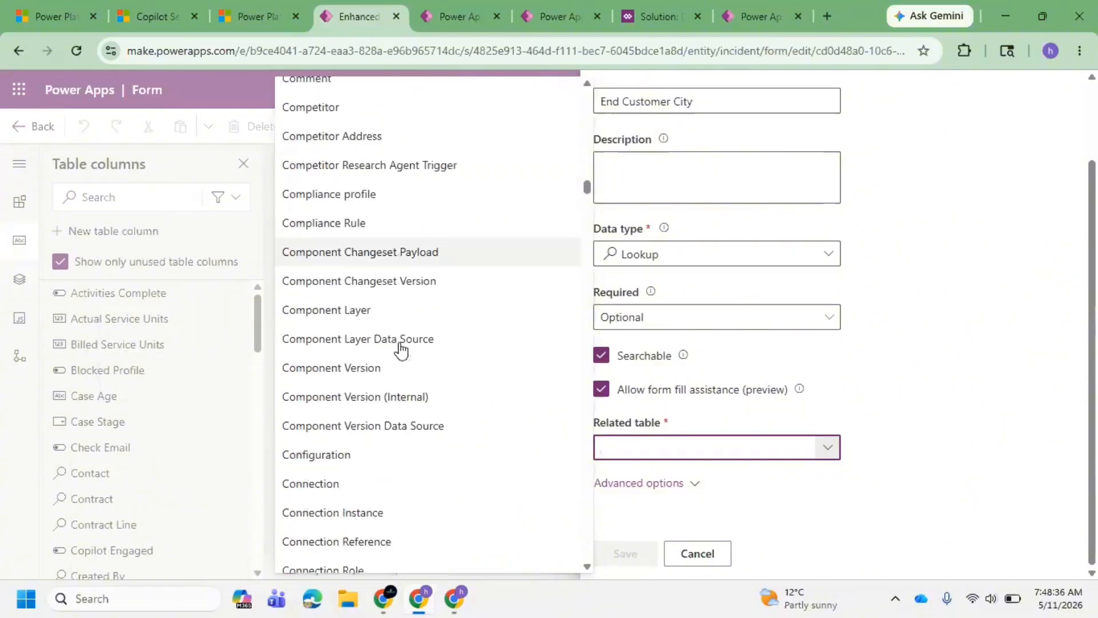
scroll(403, 354, down, 20)
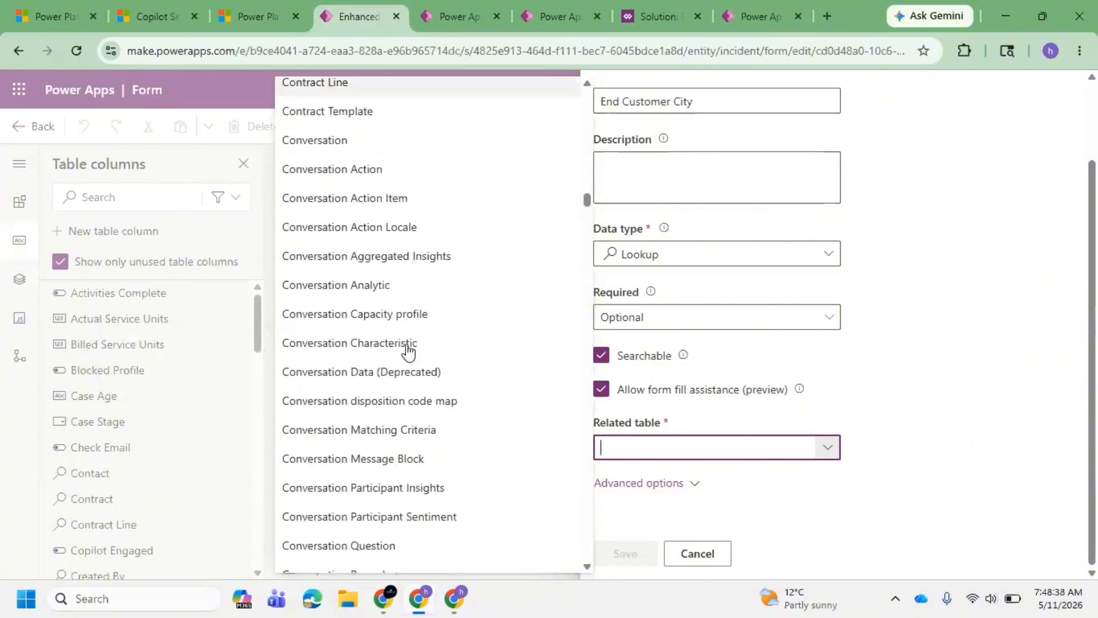
scroll(407, 350, down, 15)
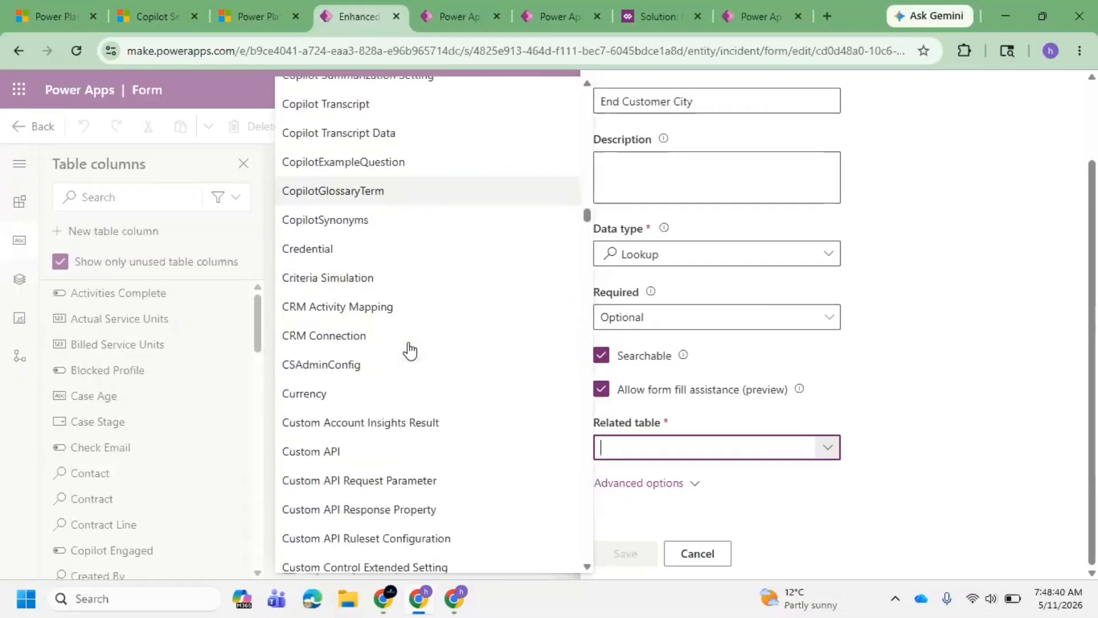
scroll(410, 349, up, 1)
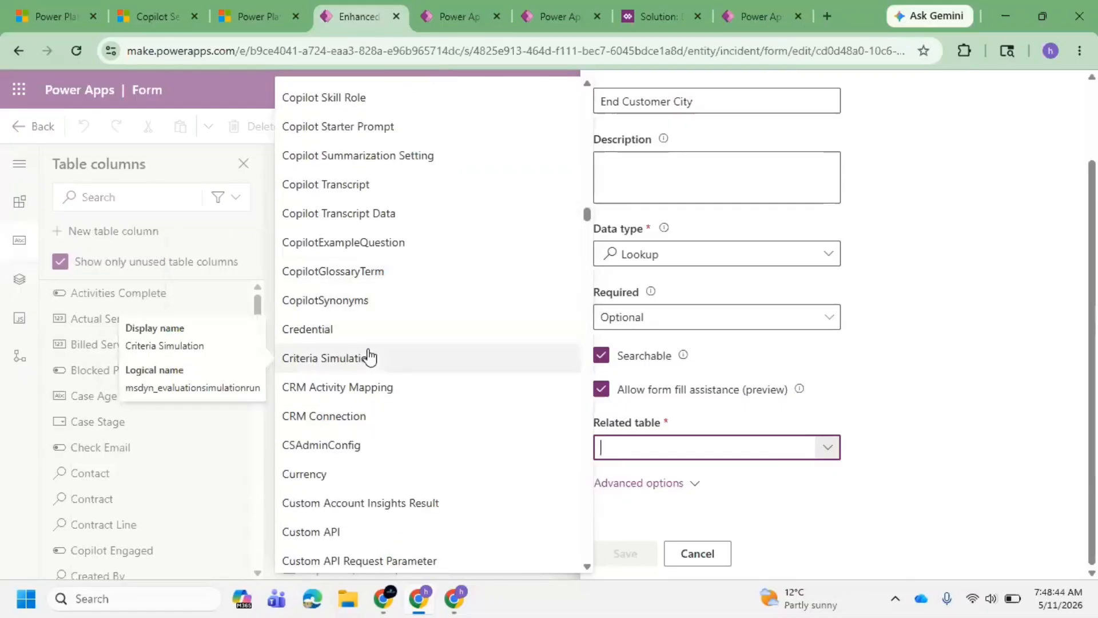
scroll(400, 475, down, 2)
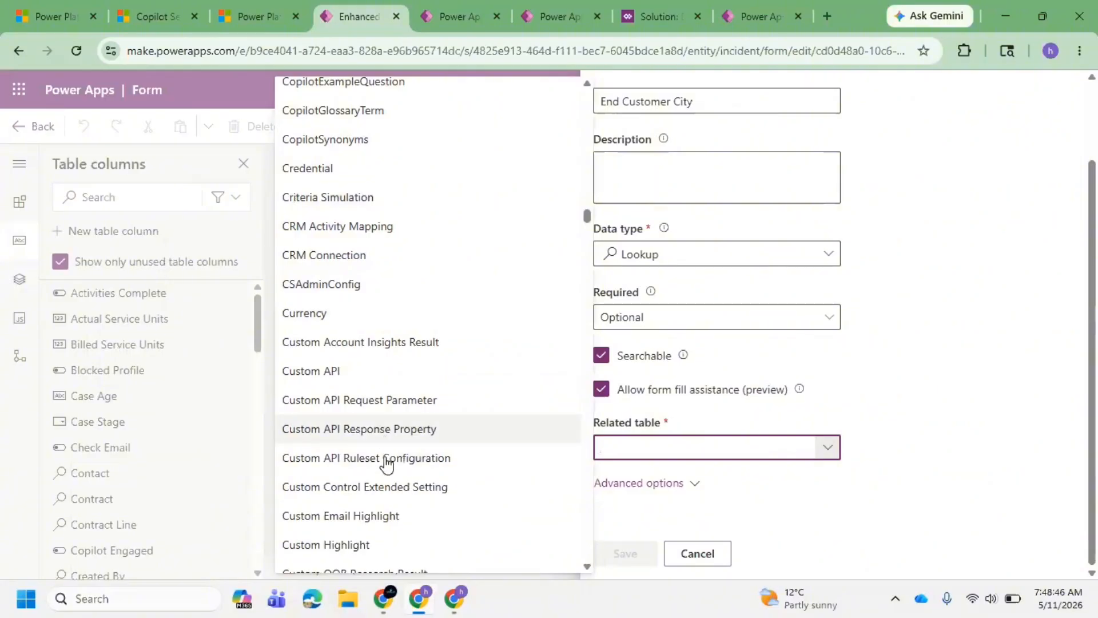
scroll(392, 449, down, 1)
scroll(394, 430, down, 1)
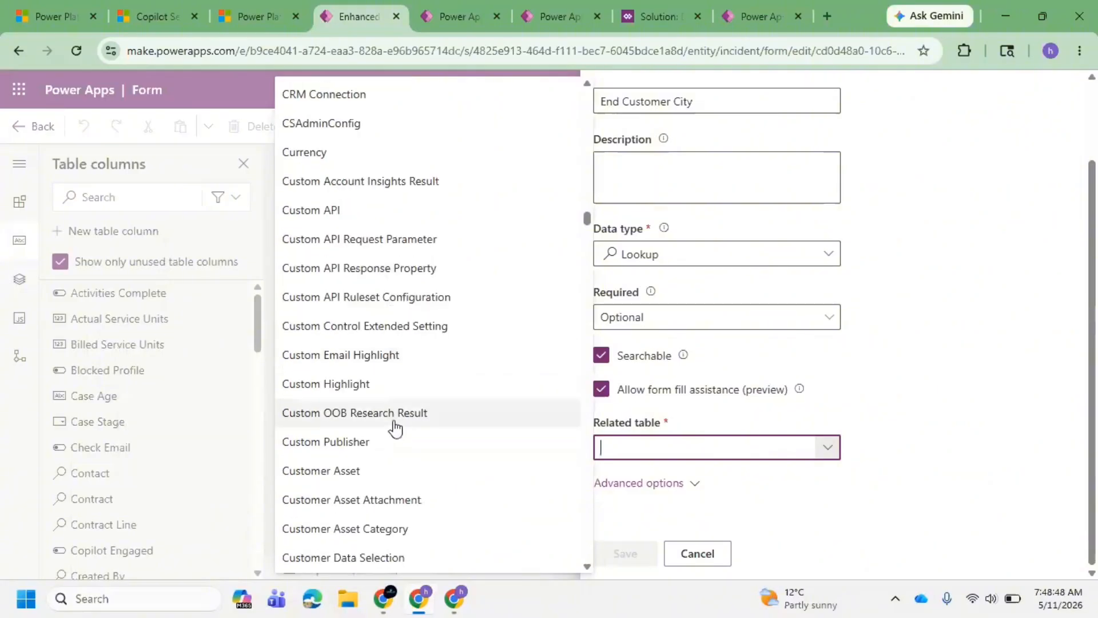
scroll(394, 428, down, 2)
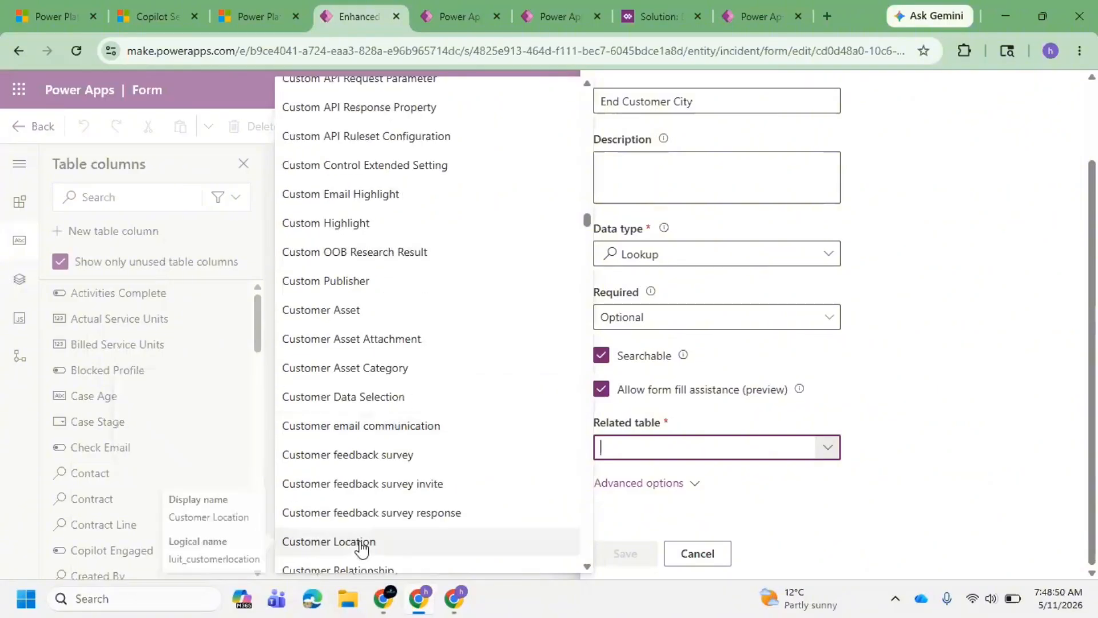
click(360, 542)
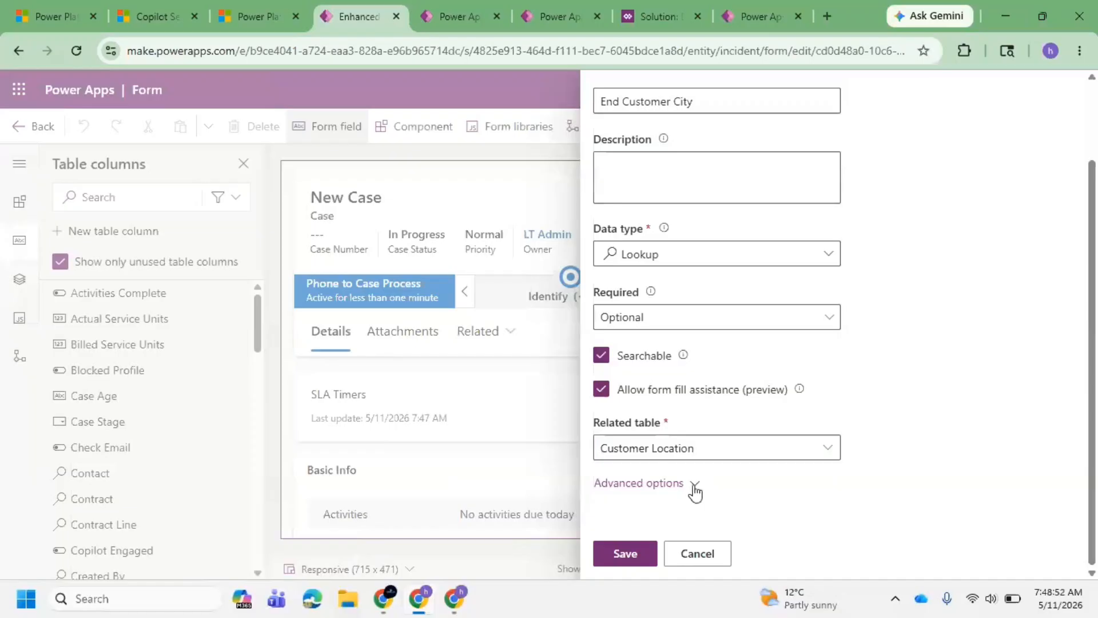
Review the schema name and relationship name in the End Customer City column's advanced options and save the column.
click(694, 485)
scroll(722, 388, down, 2)
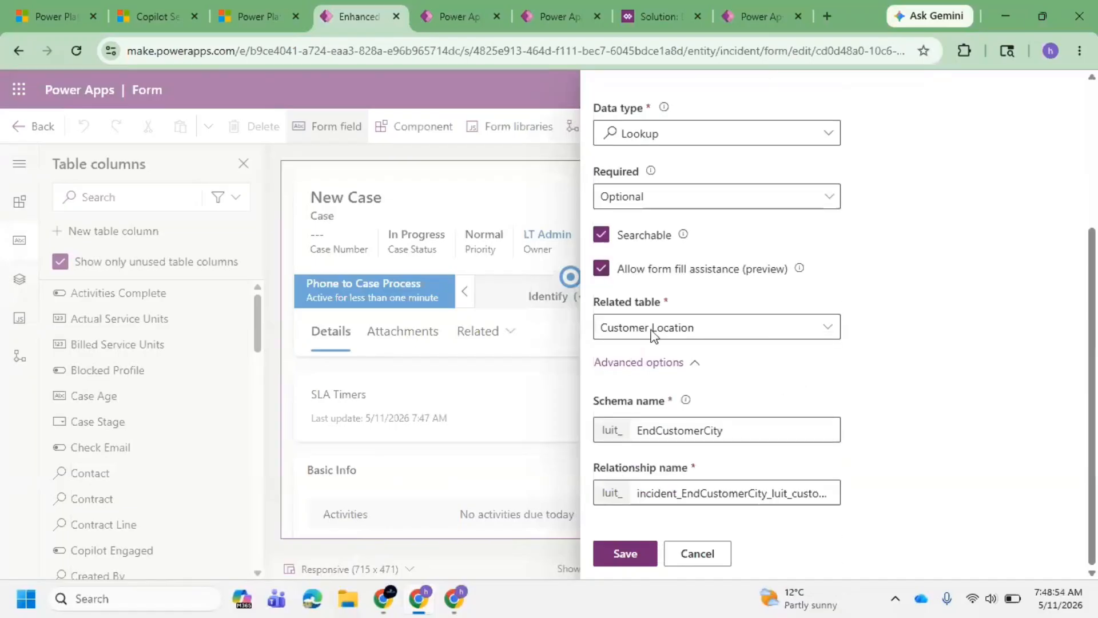
drag(725, 430, 630, 433)
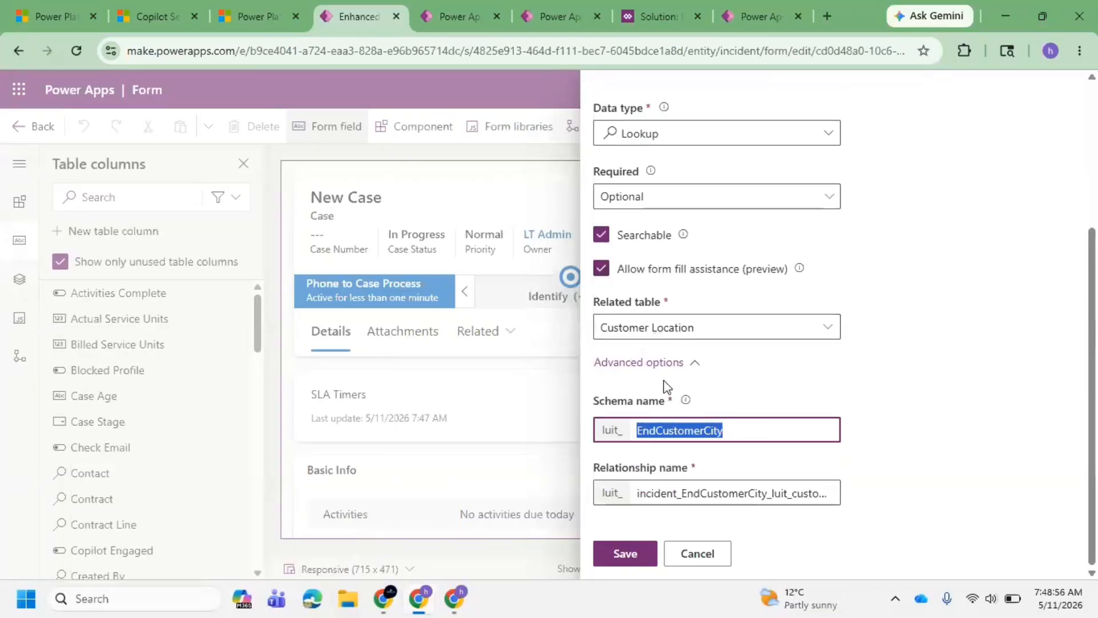
click(647, 492)
double_click(634, 502)
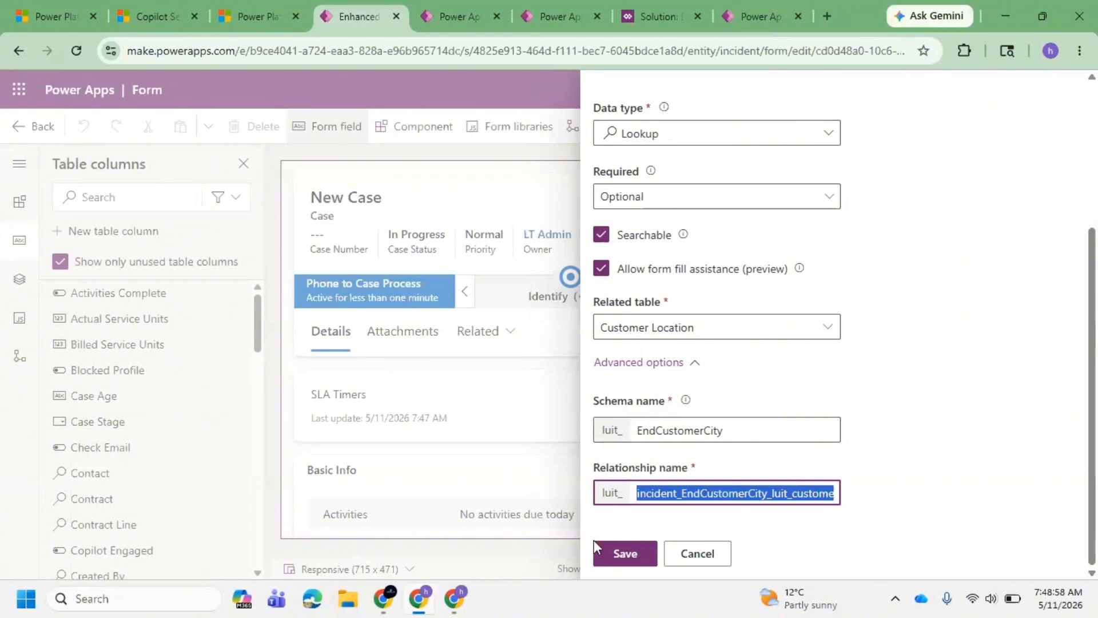
click(626, 553)
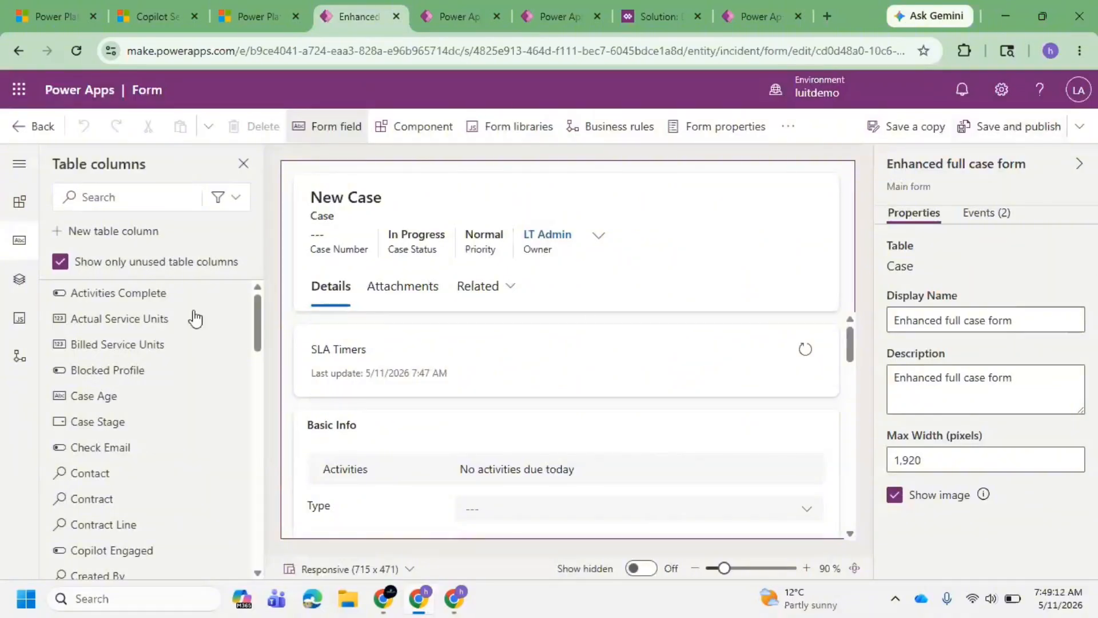
Place the End Customer City column directly below End Customer Location in the form's Basic Info section and save and publish the form.
scroll(532, 375, down, 2)
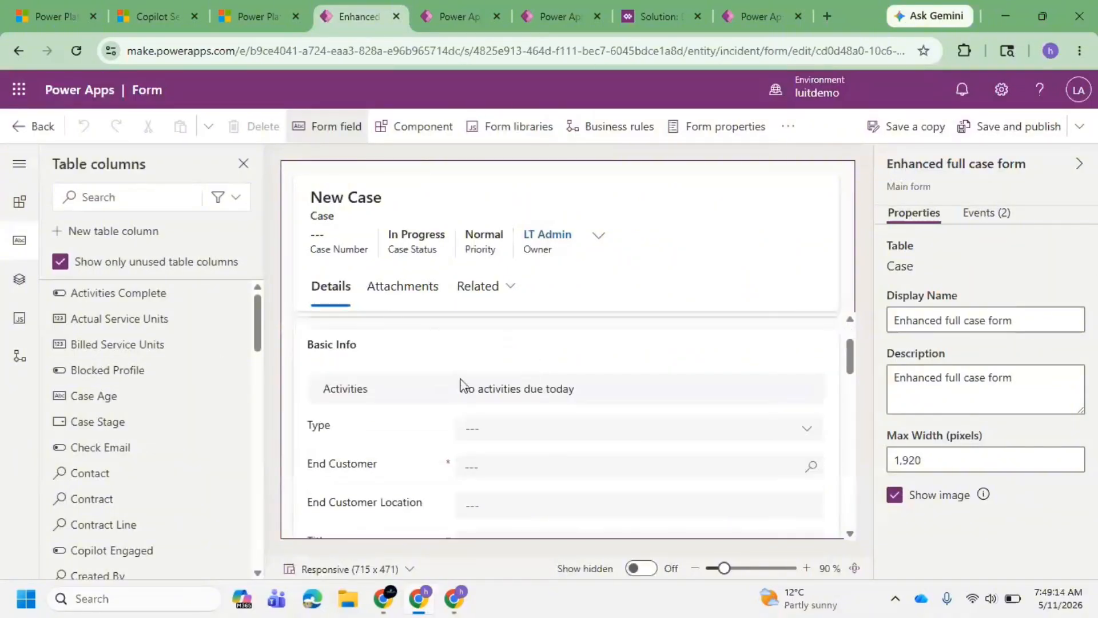
scroll(452, 404, down, 3)
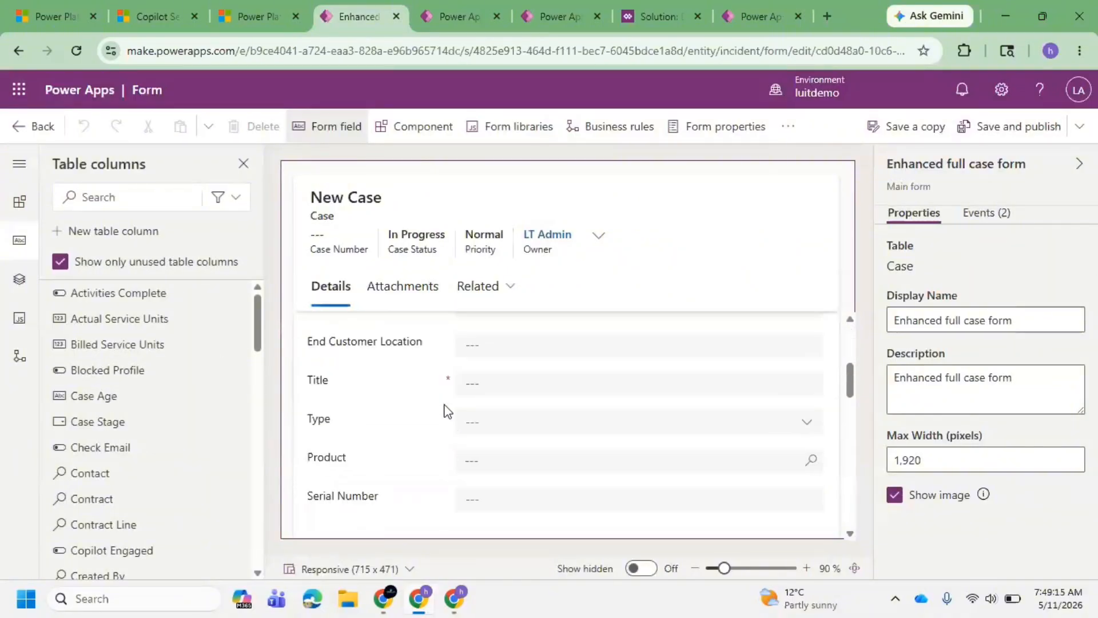
click(376, 350)
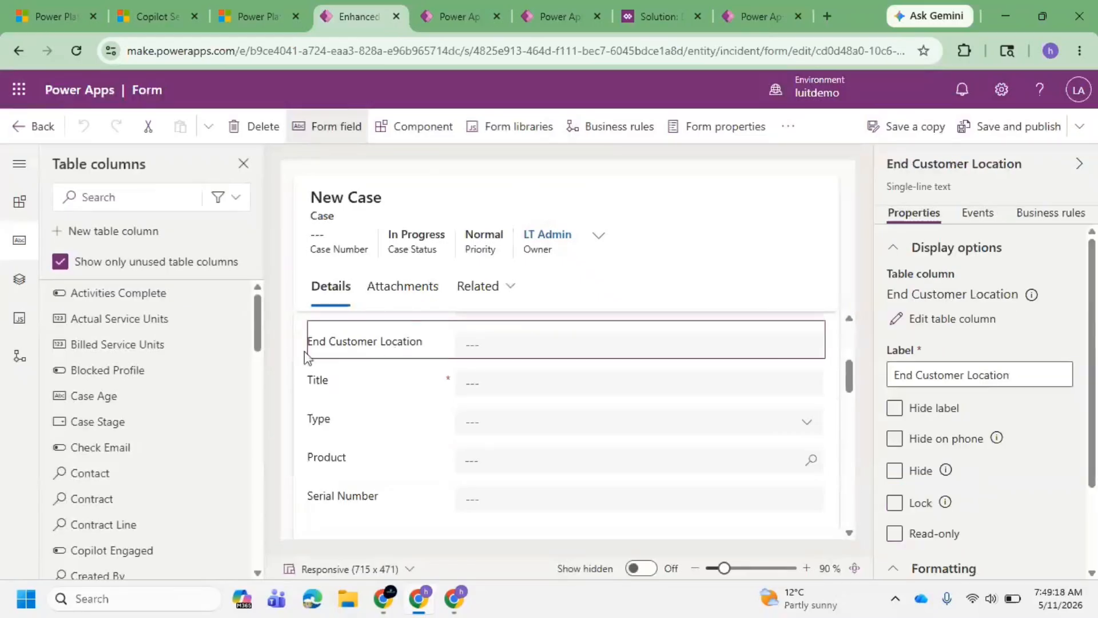
scroll(127, 452, down, 3)
scroll(126, 449, down, 3)
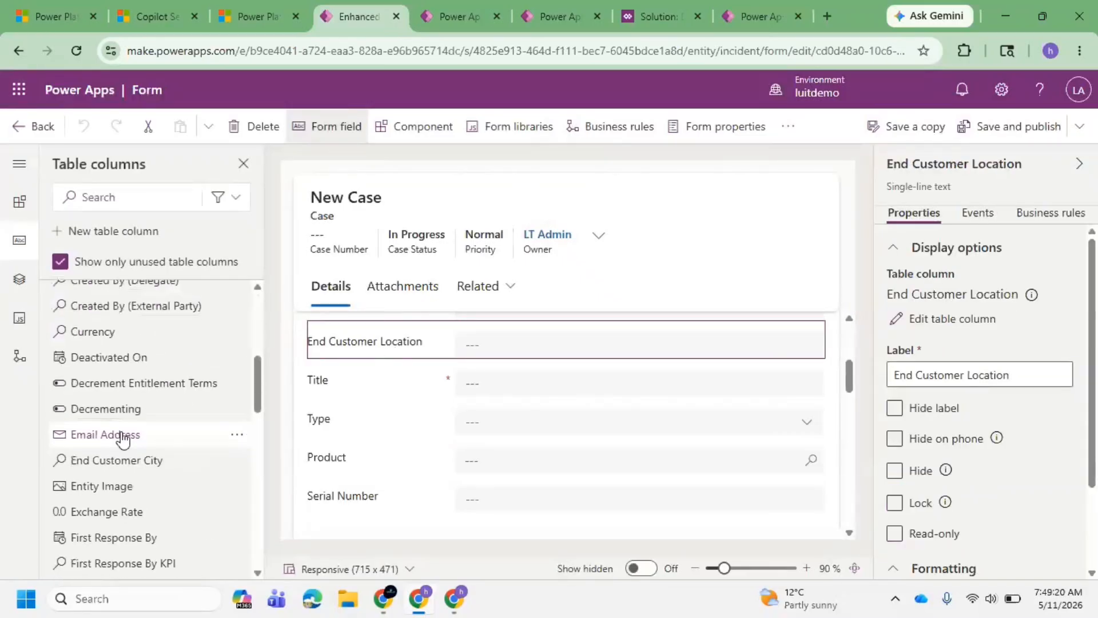
scroll(123, 440, down, 5)
scroll(126, 436, down, 5)
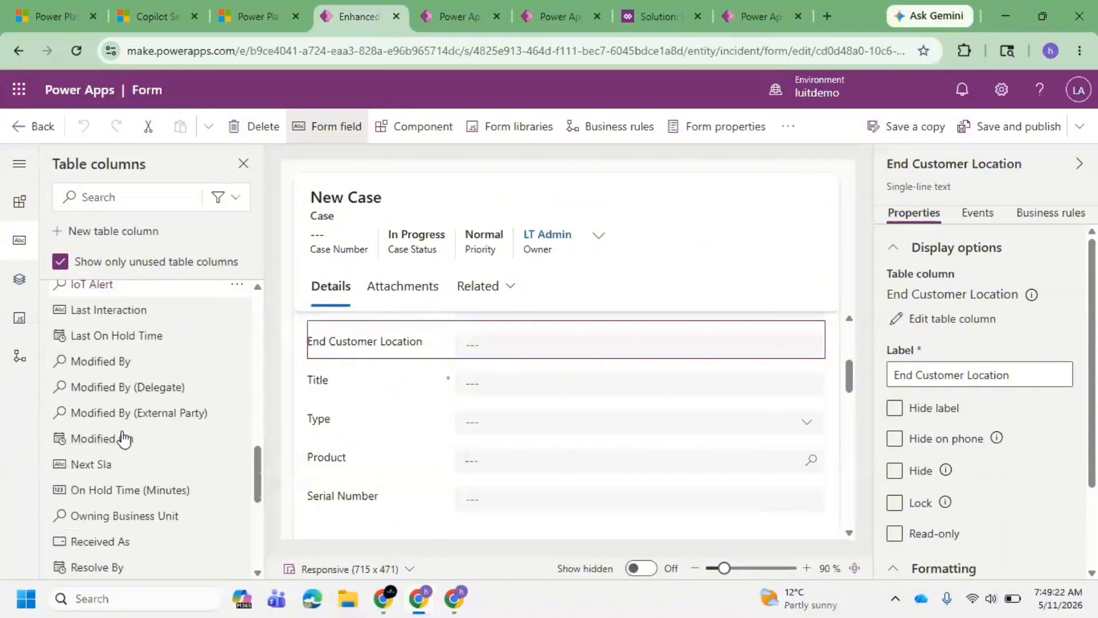
scroll(122, 435, up, 10)
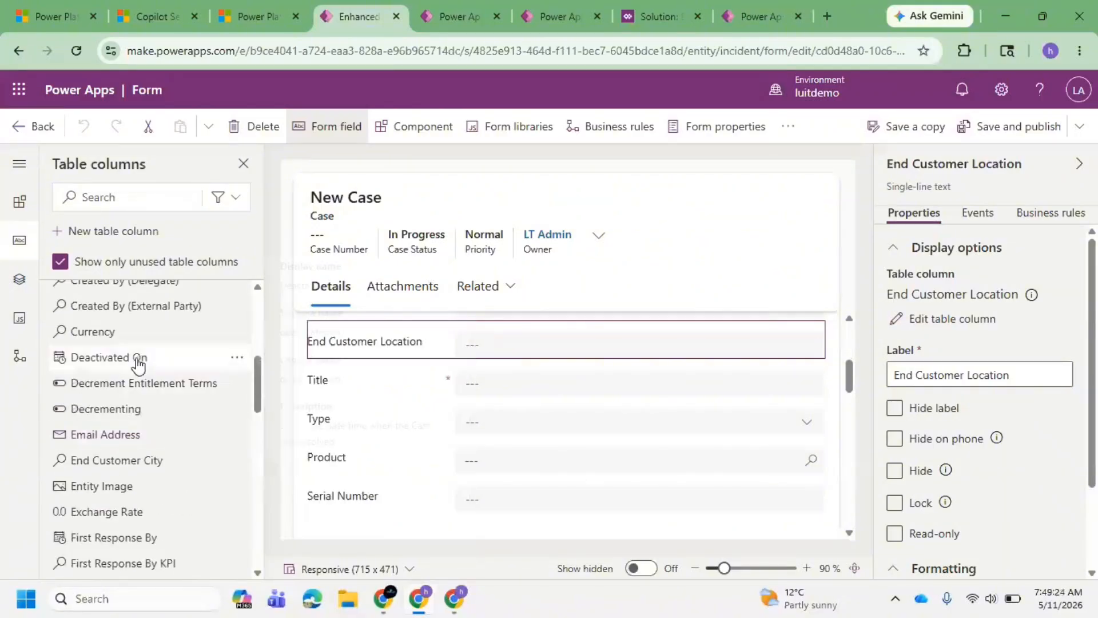
scroll(135, 366, up, 3)
scroll(136, 426, down, 6)
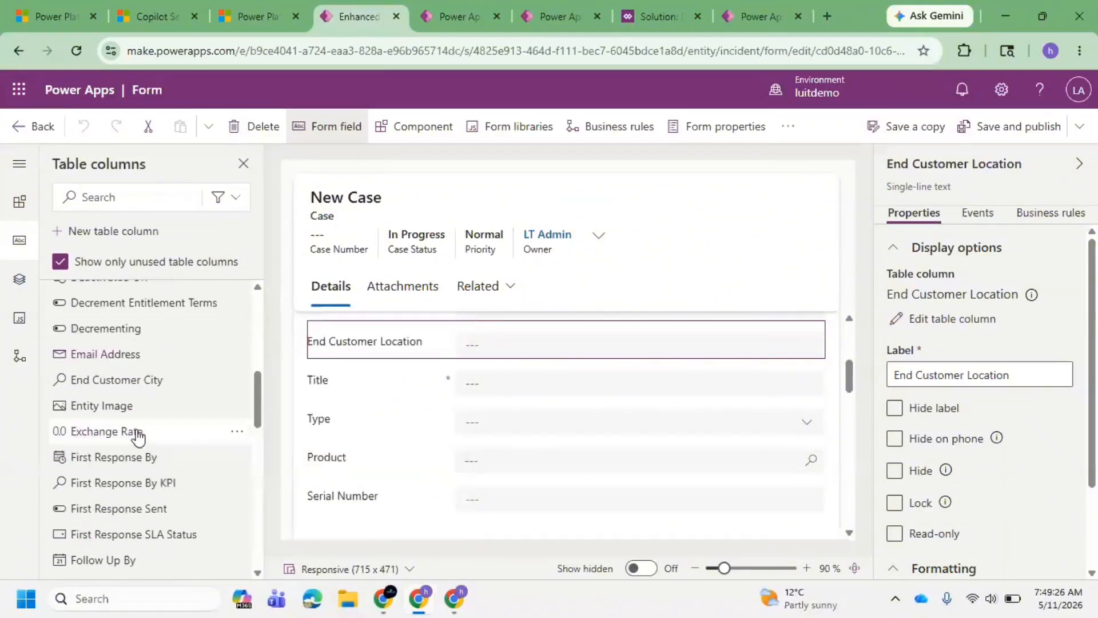
drag(150, 380, 350, 372)
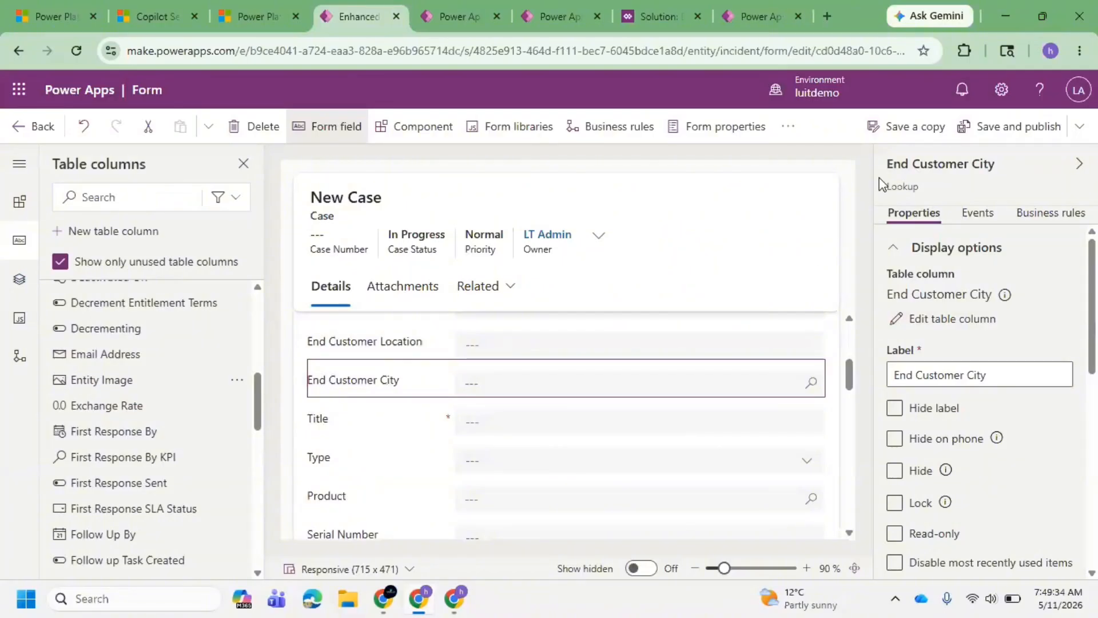
click(1015, 130)
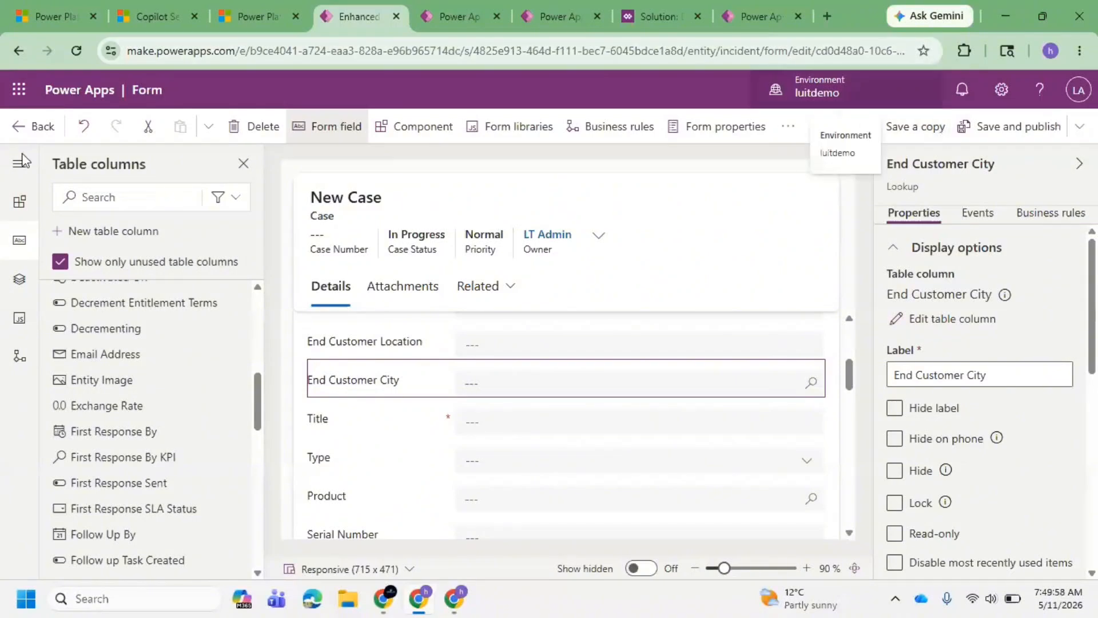
Return to the list of all objects in the Day 1 Customization solution and publish all customizations.
click(36, 129)
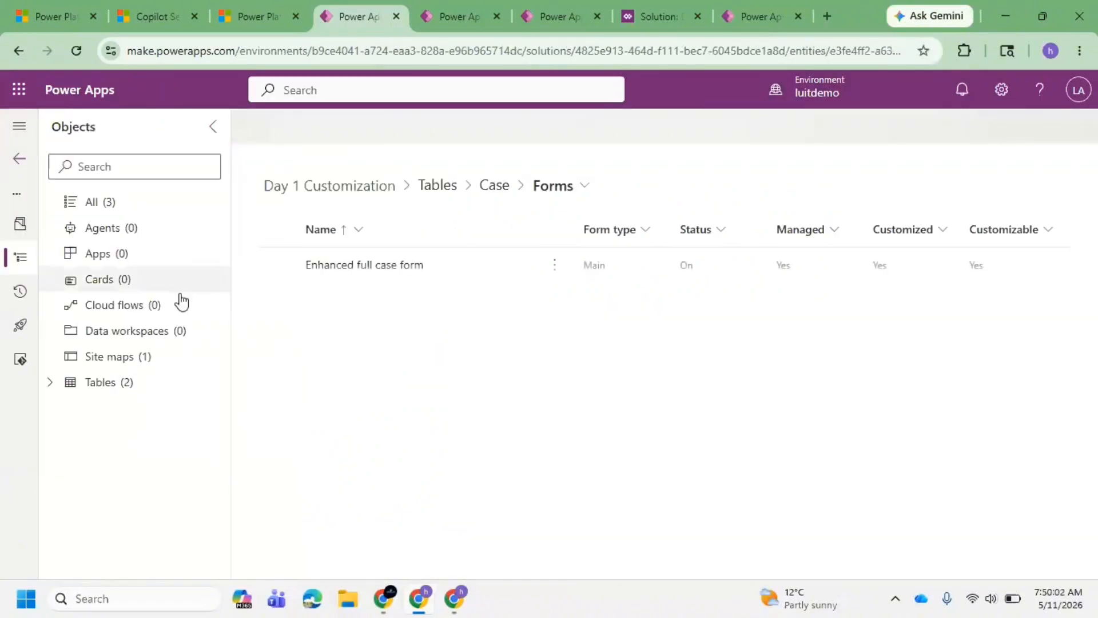
click(134, 207)
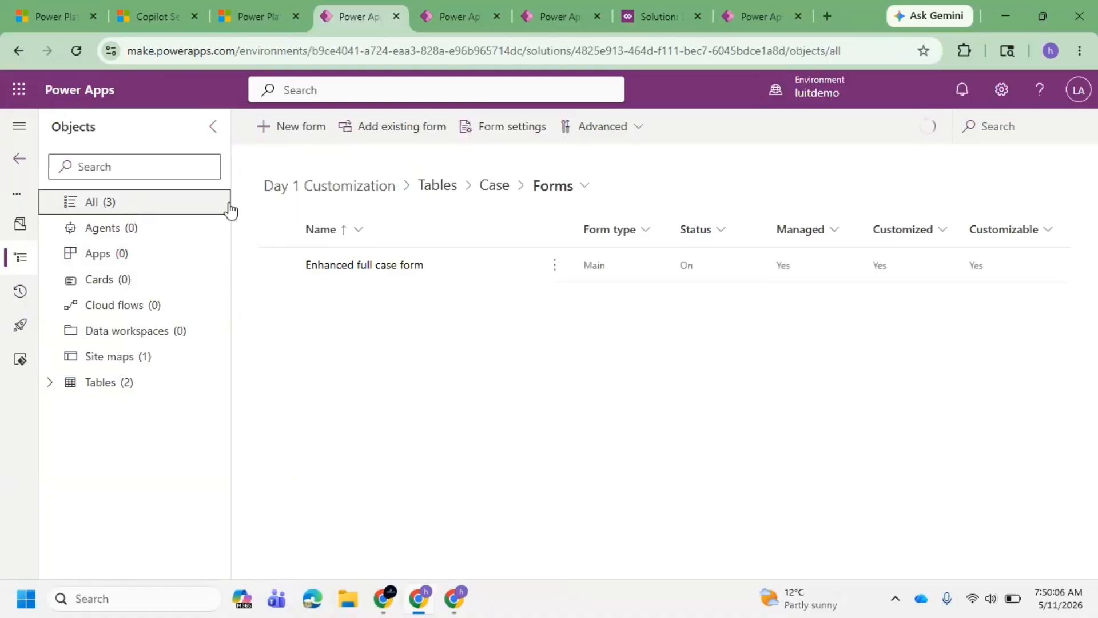
click(502, 121)
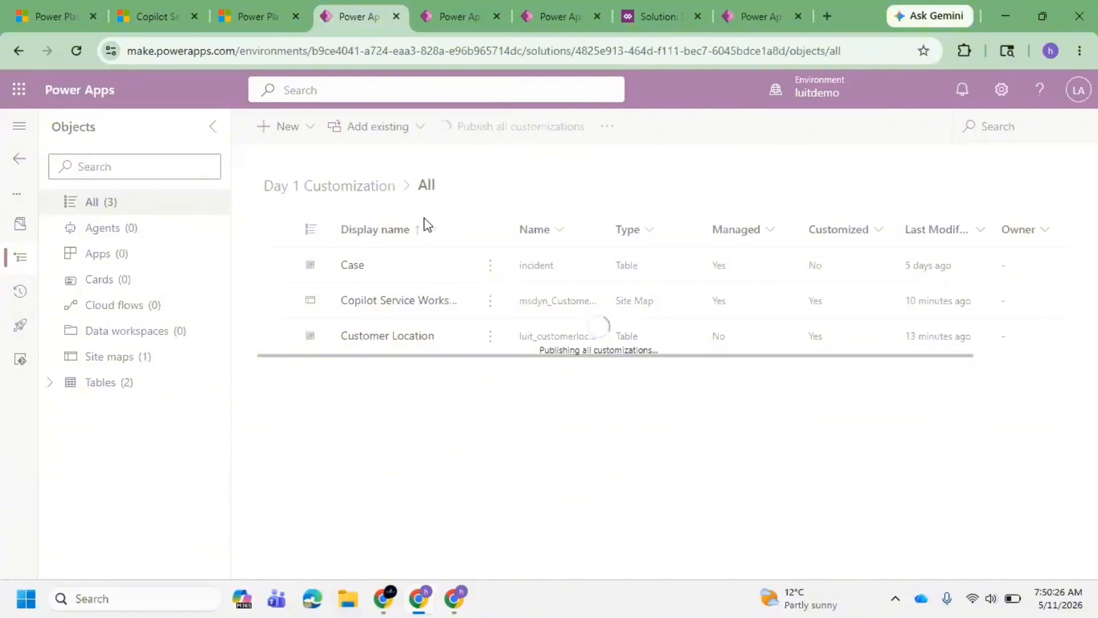
Switch to the open case in Copilot Service workspace, empty the browser cache and hard reload the page.
click(139, 6)
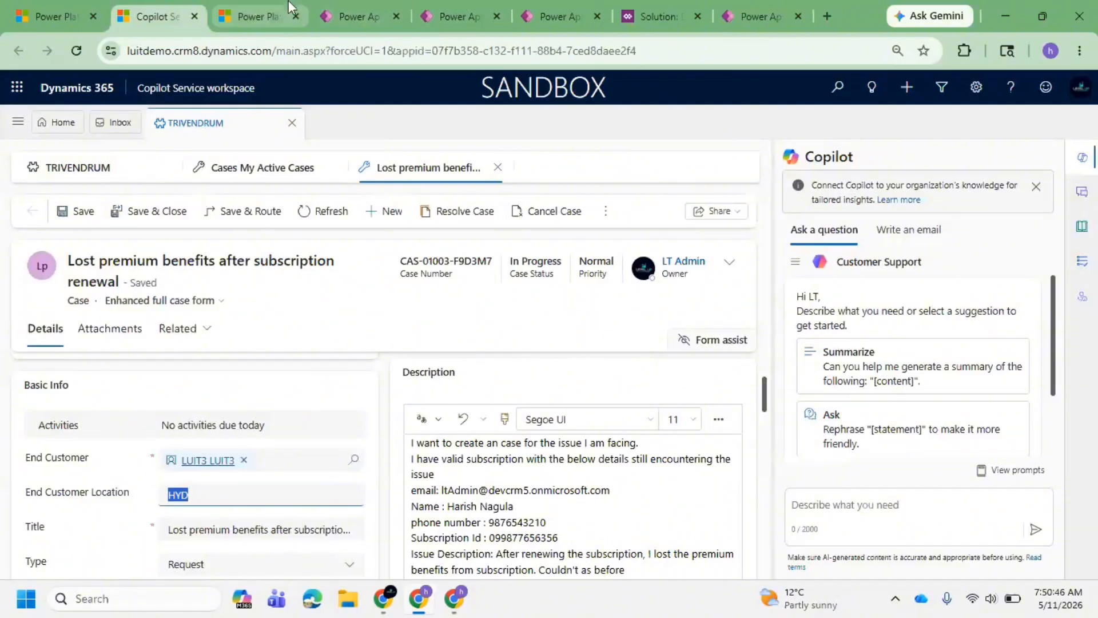
click(349, 16)
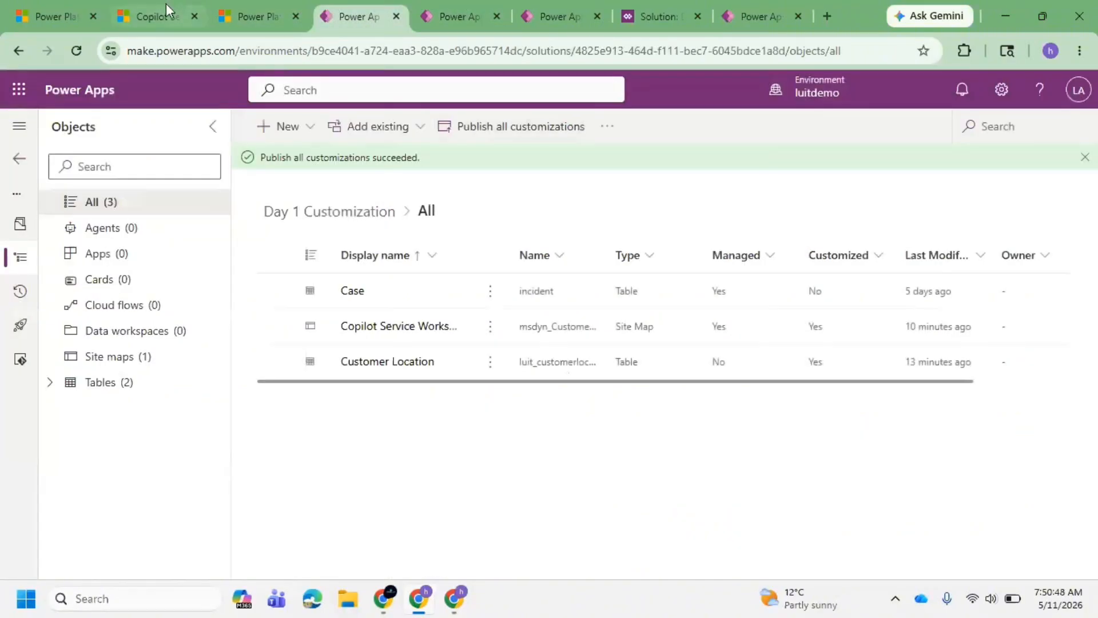
click(158, 26)
right_click(81, 50)
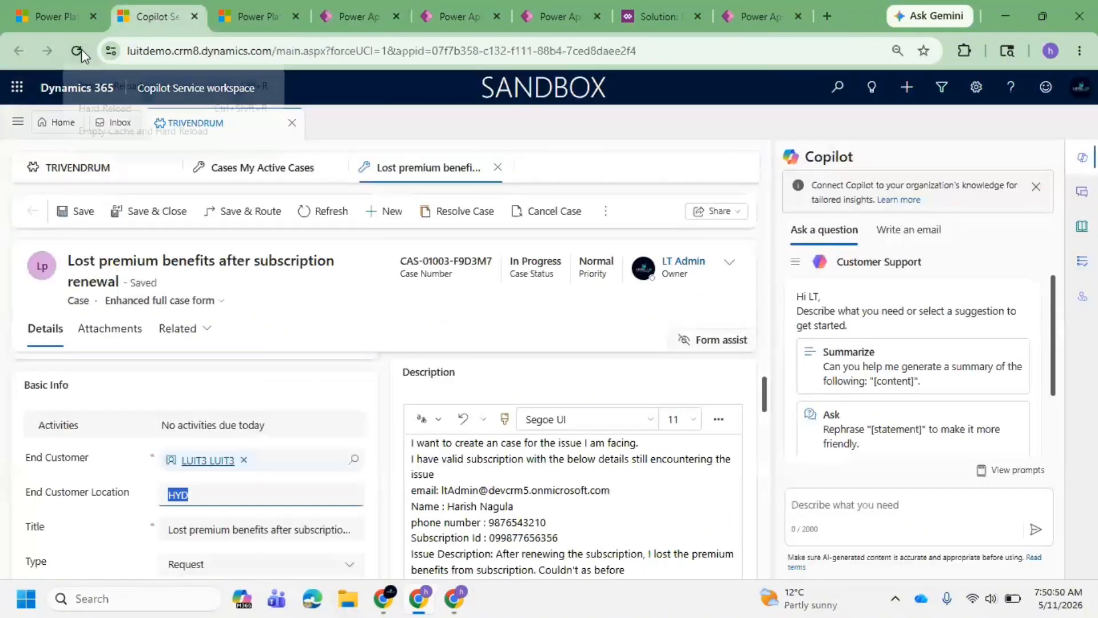
click(158, 131)
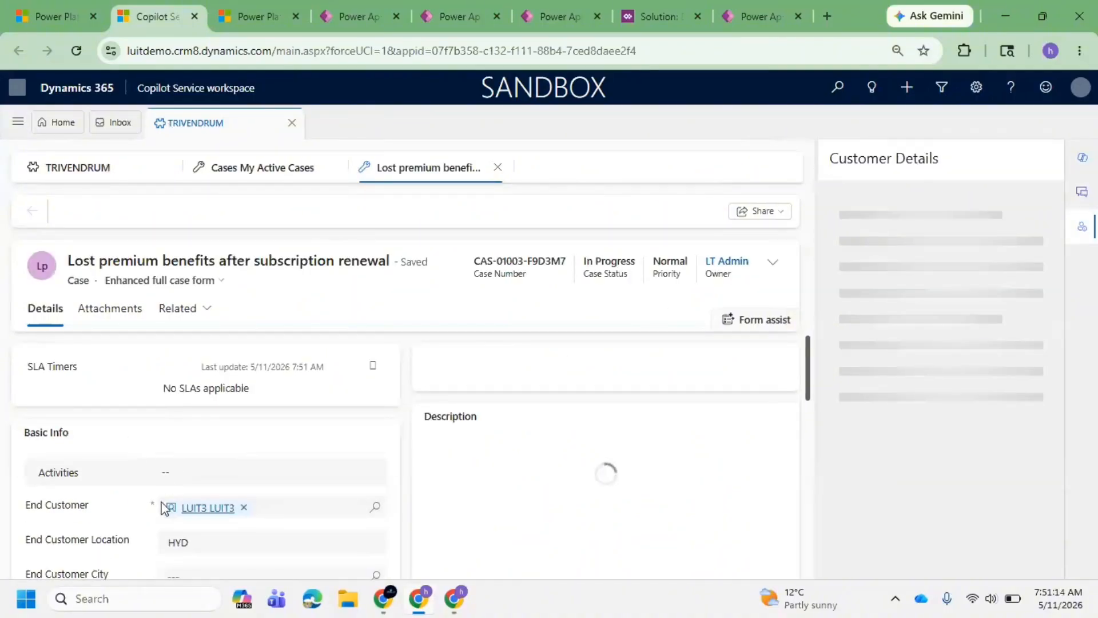
Check the End Customer City lookup in the case's Basic Info section, reload the page and examine the field again.
scroll(159, 489, down, 2)
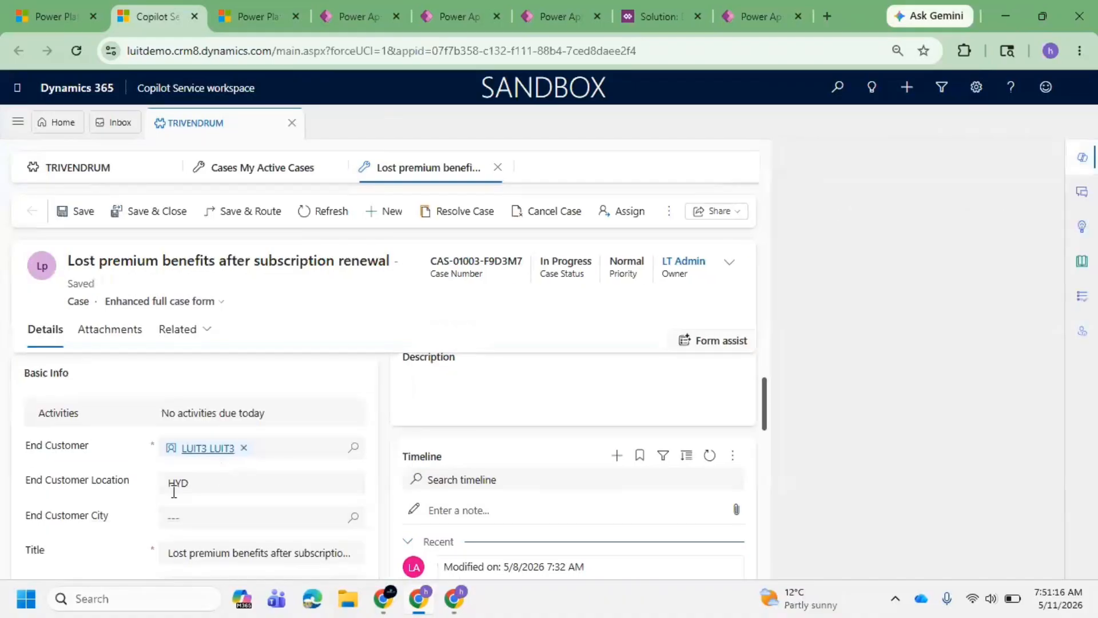
click(200, 518)
click(352, 526)
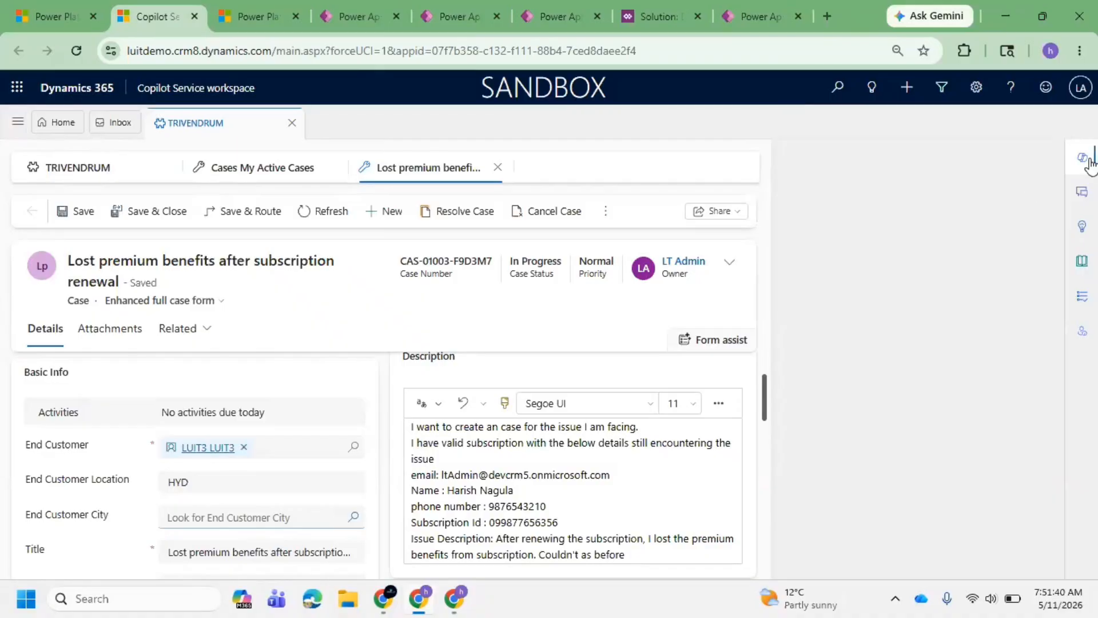
click(75, 50)
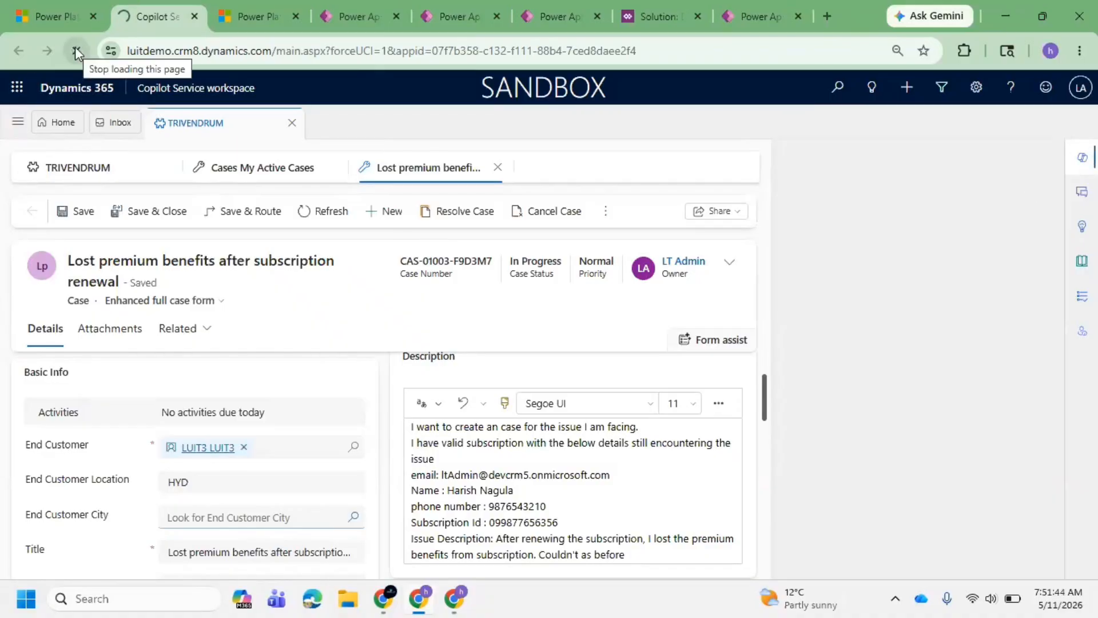
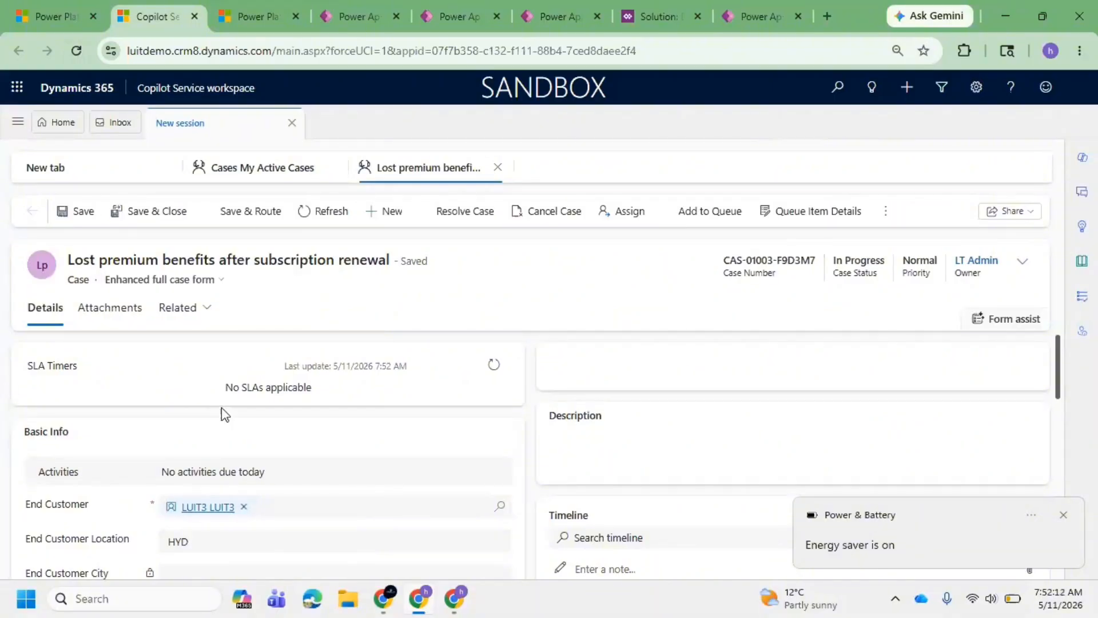
scroll(221, 408, down, 10)
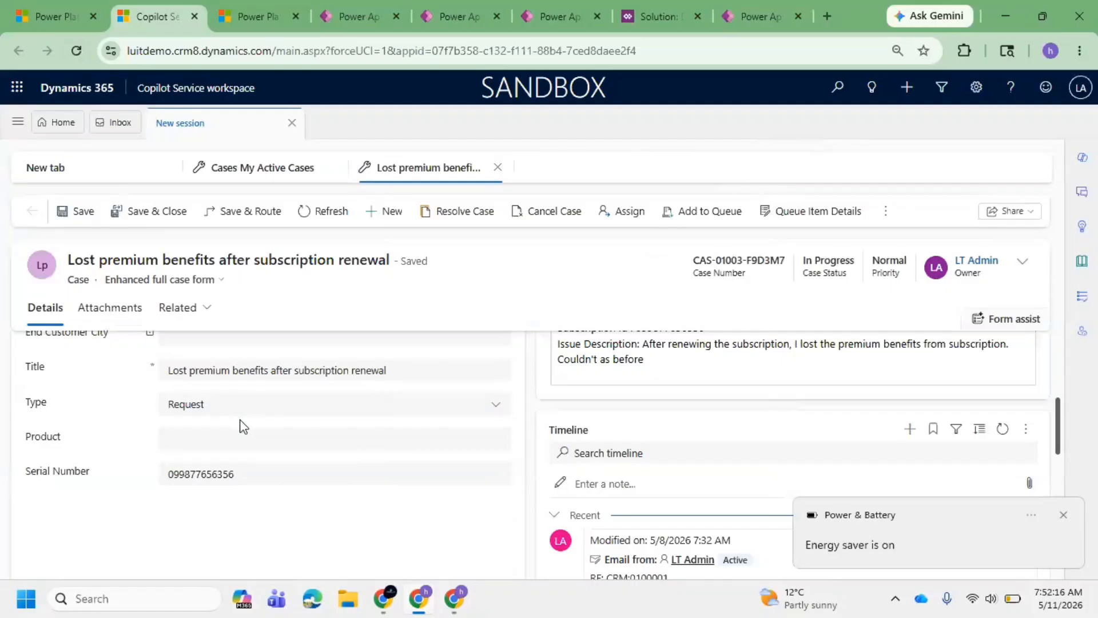
scroll(224, 422, up, 3)
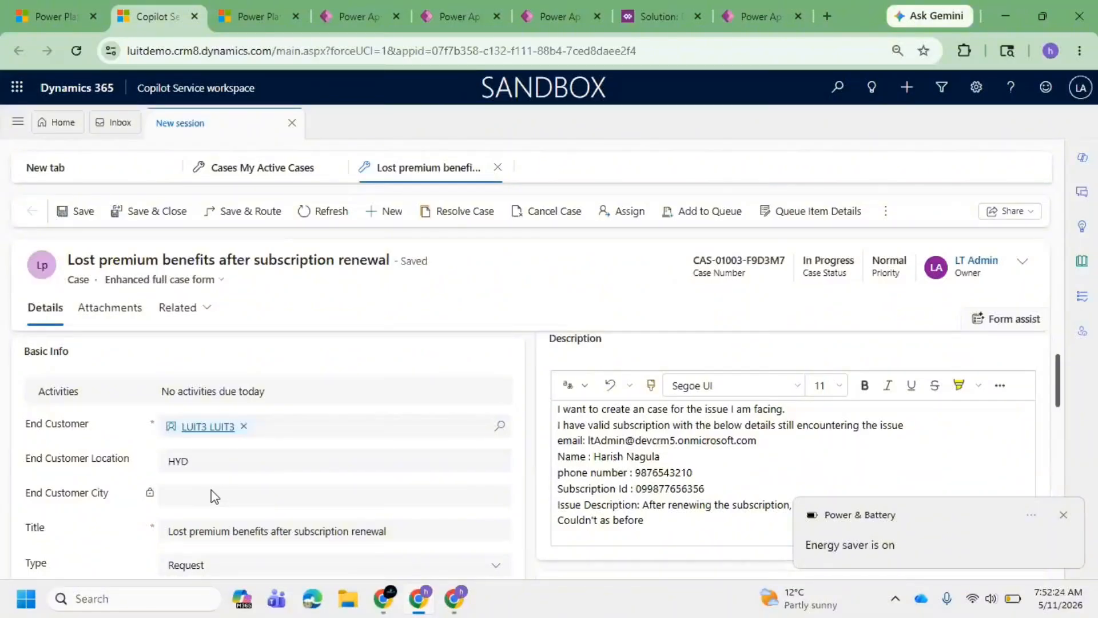
Start a new case and check the End Customer City field in its Basic Info section.
click(393, 211)
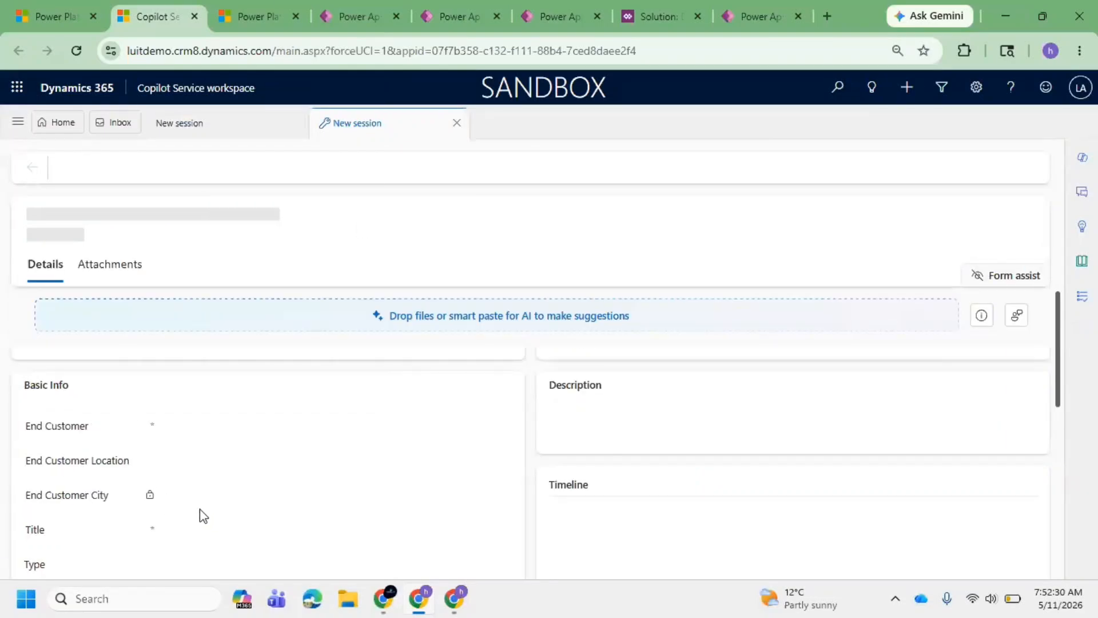
click(164, 498)
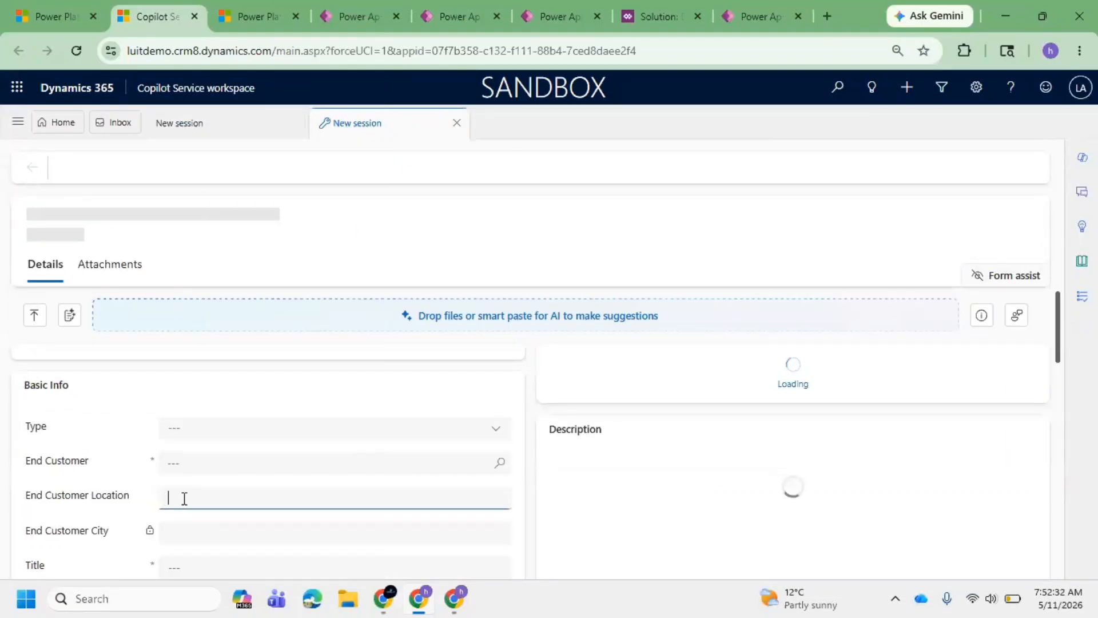
click(152, 535)
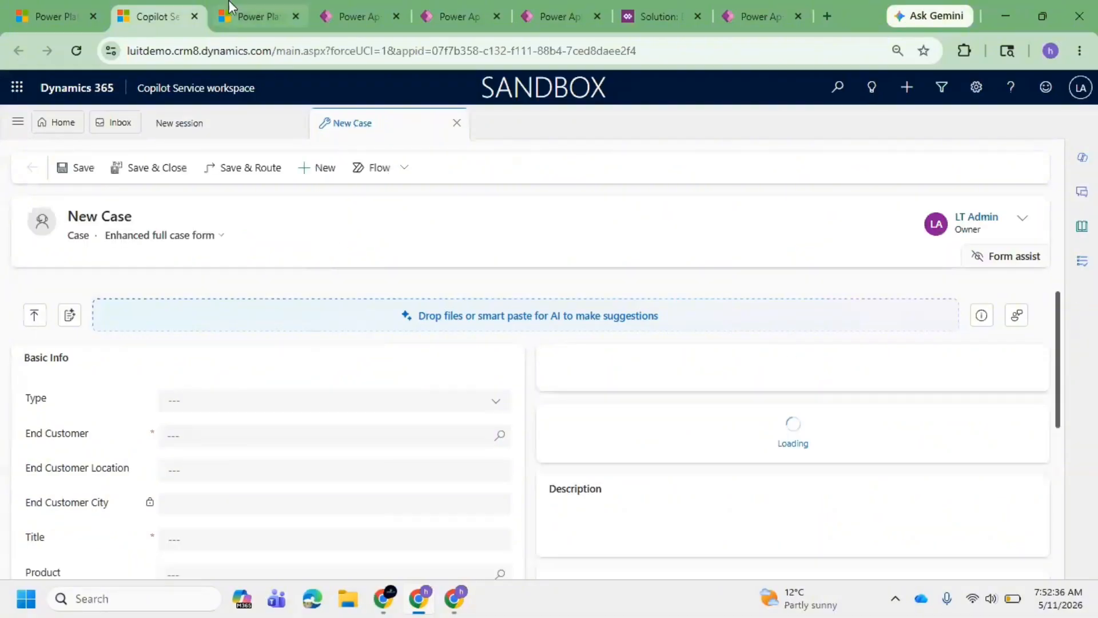
Switch to Power Apps and open the Case table's Enhanced full case form for editing from the Day 1 Customization solution.
click(356, 1)
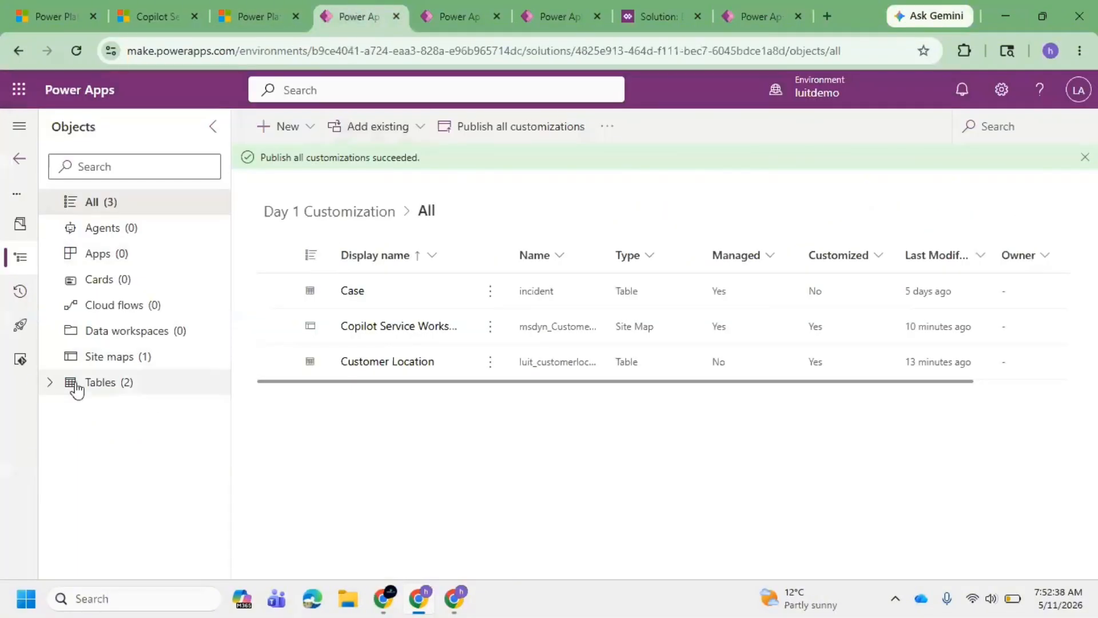
click(50, 382)
click(70, 408)
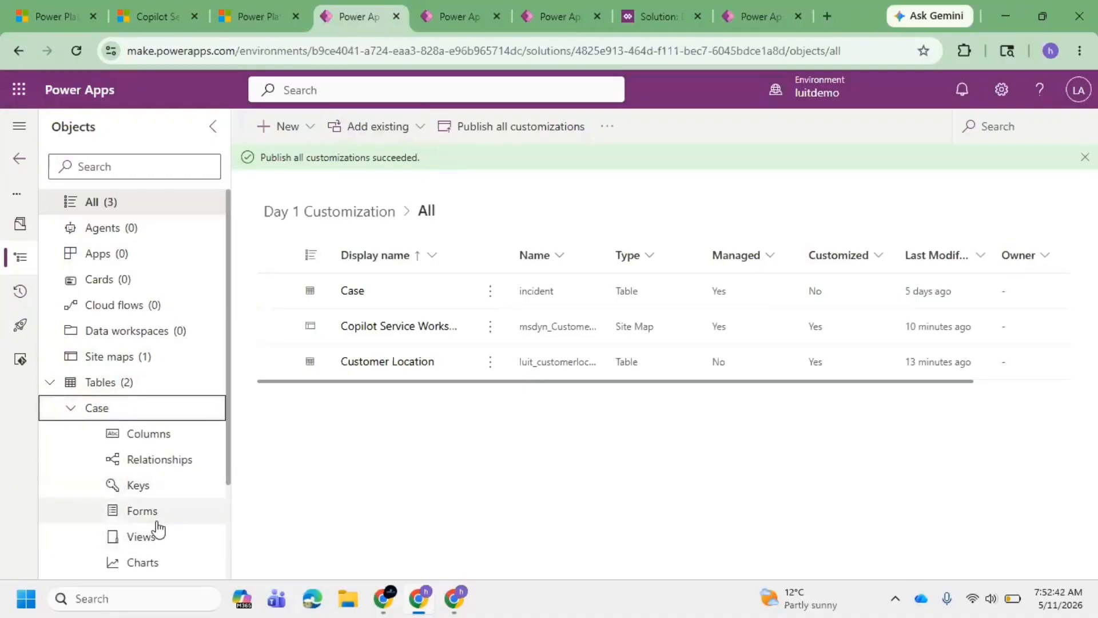
click(157, 522)
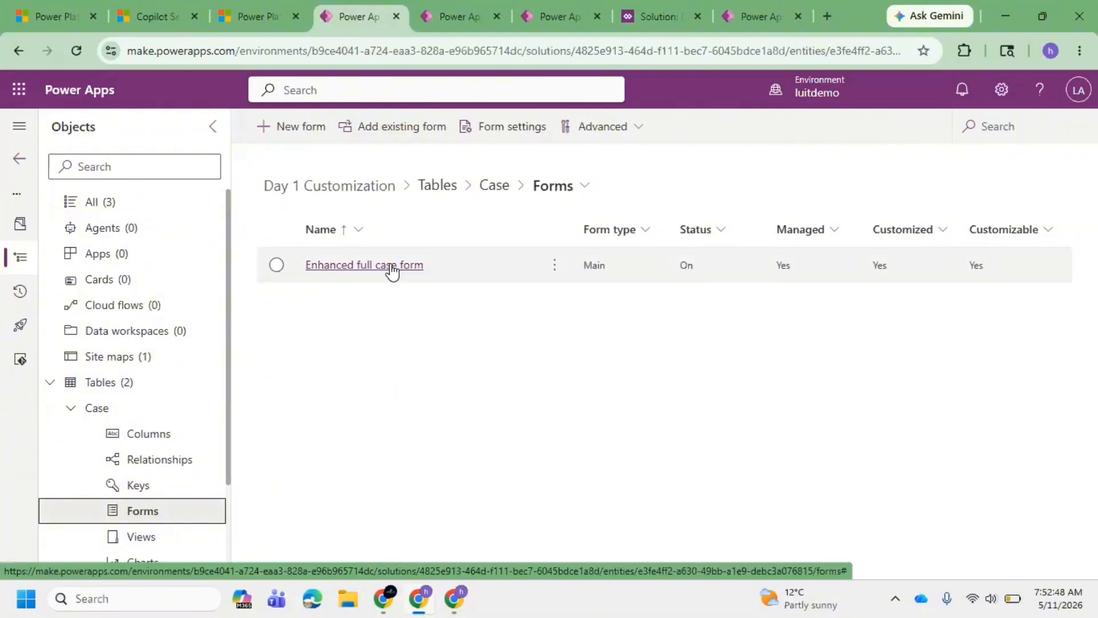
click(392, 268)
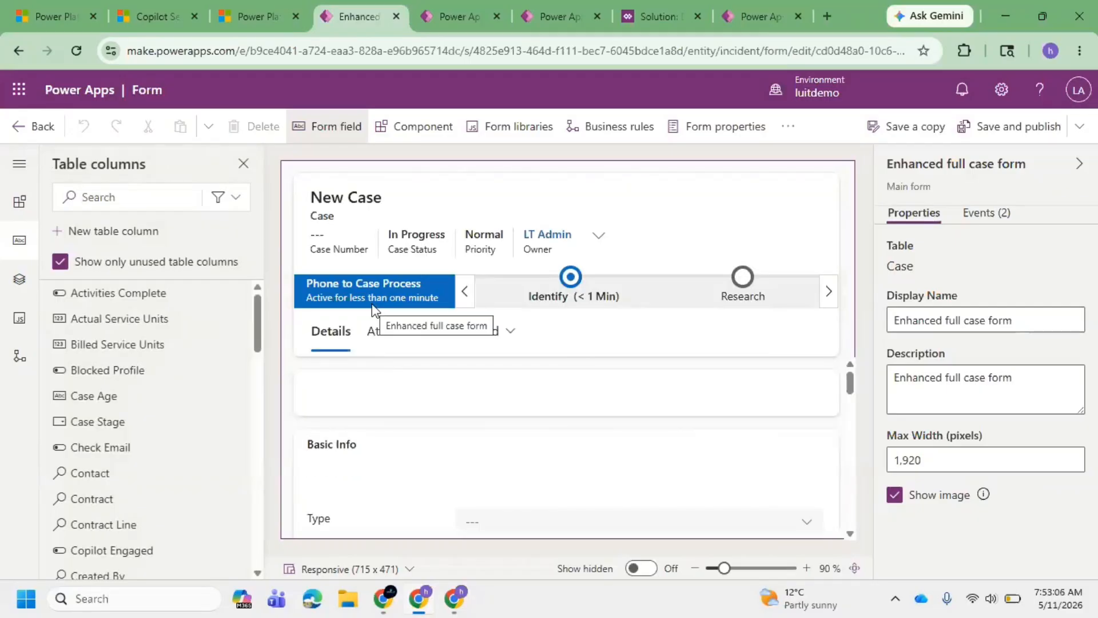
Examine the End Customer City field's properties on the form, including its lock, read-only and default view settings.
scroll(473, 434, down, 3)
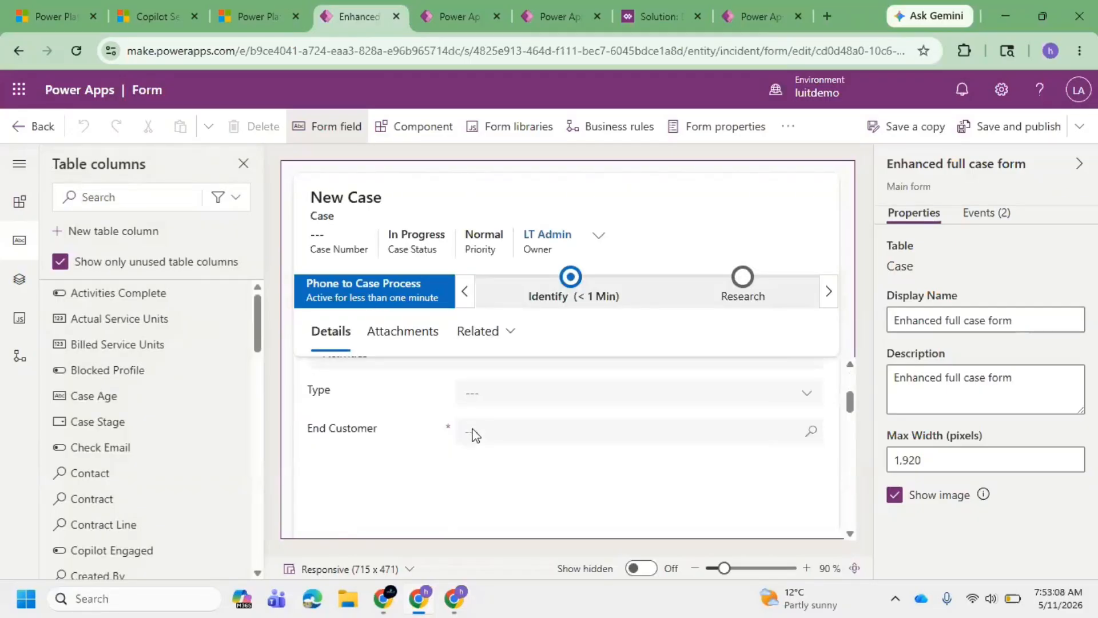
scroll(473, 435, down, 1)
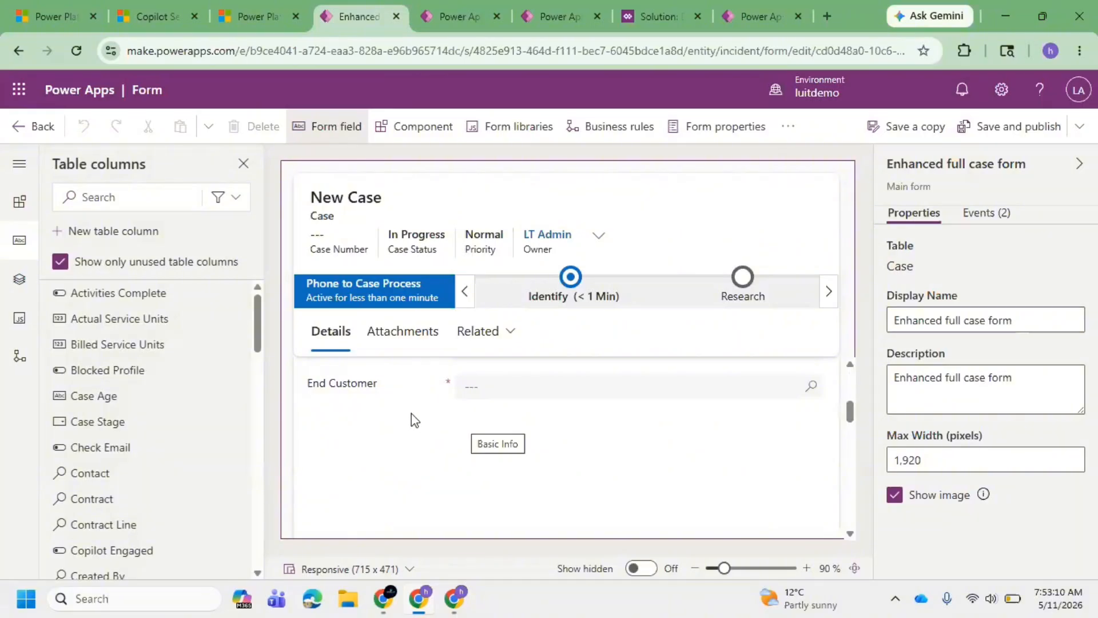
click(369, 425)
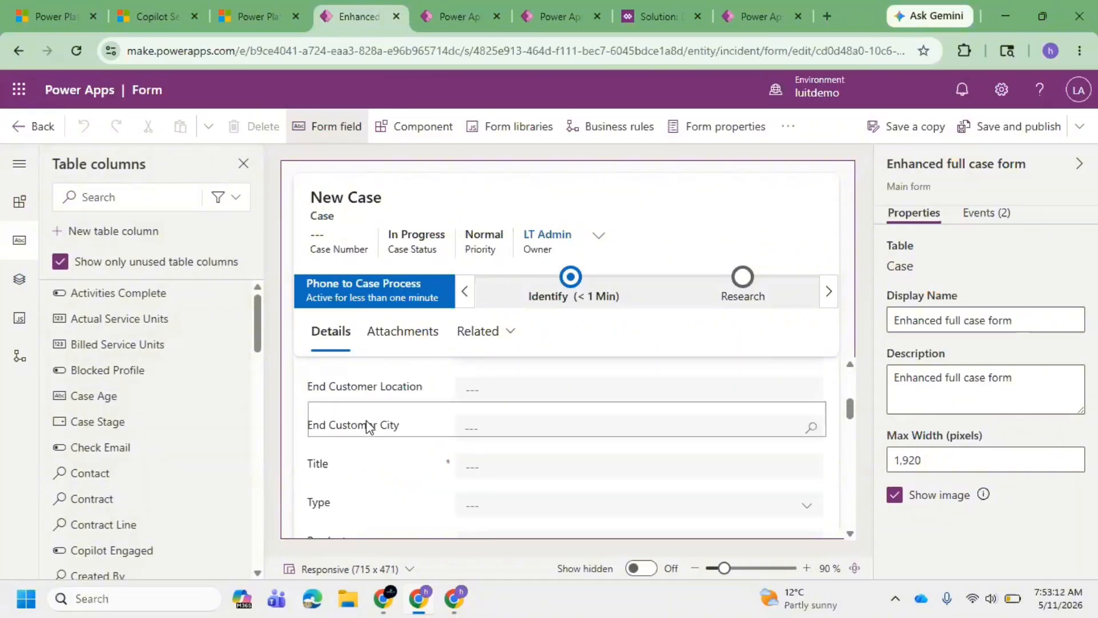
scroll(983, 389, down, 3)
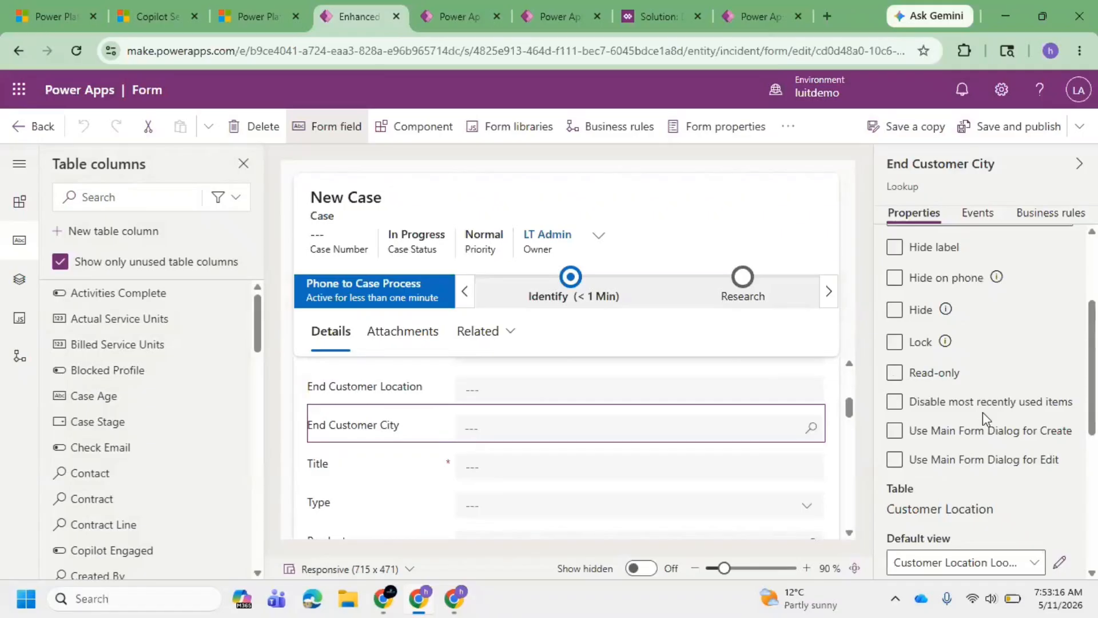
scroll(979, 417, down, 2)
scroll(980, 428, down, 4)
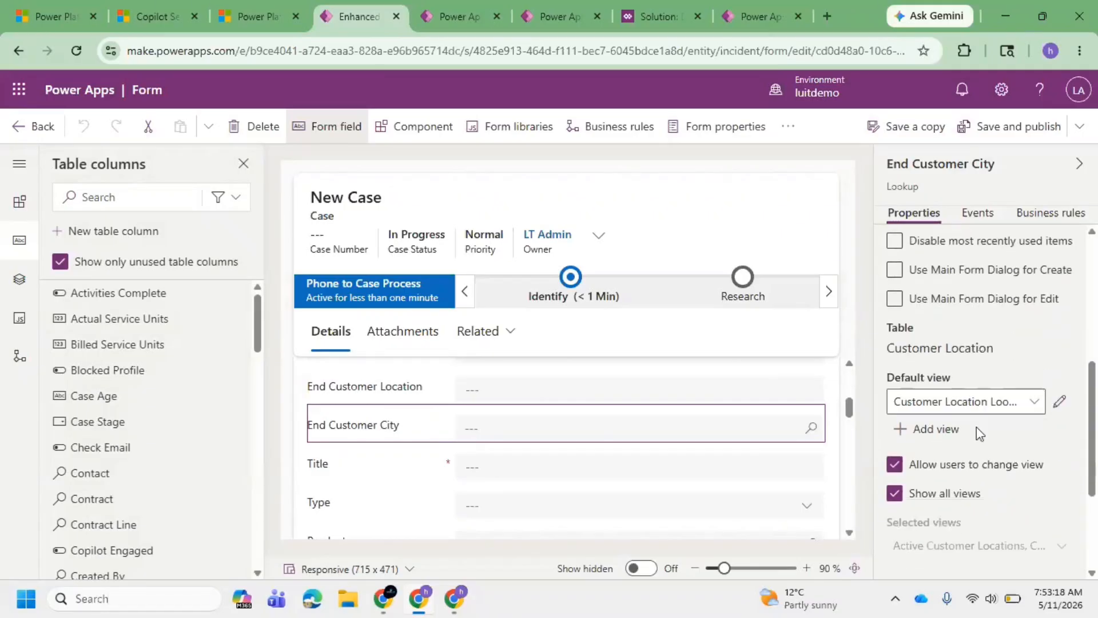
scroll(968, 448, down, 1)
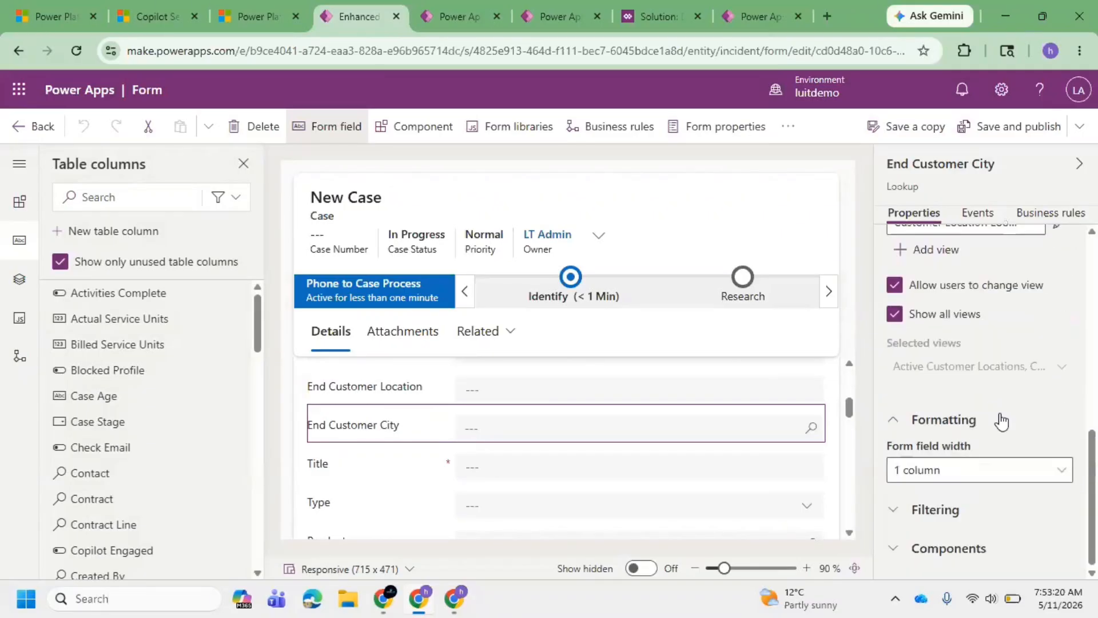
scroll(935, 489, up, 5)
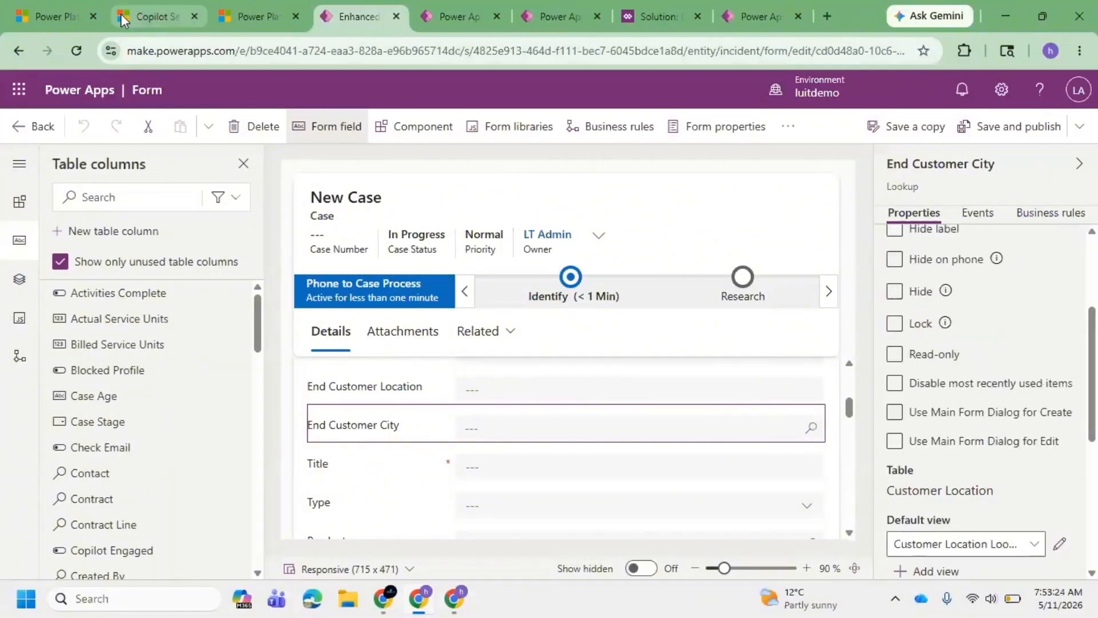
Return to the new case, set Type to Question, choose the first recent contact as End Customer, title it TEST CASE and save.
click(148, 4)
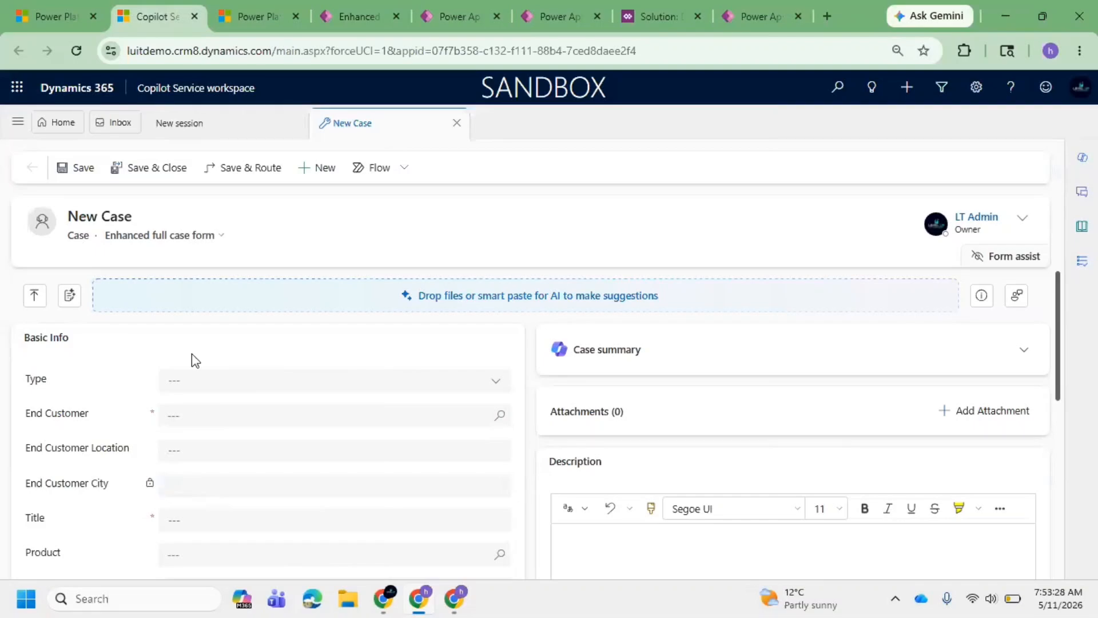
click(215, 393)
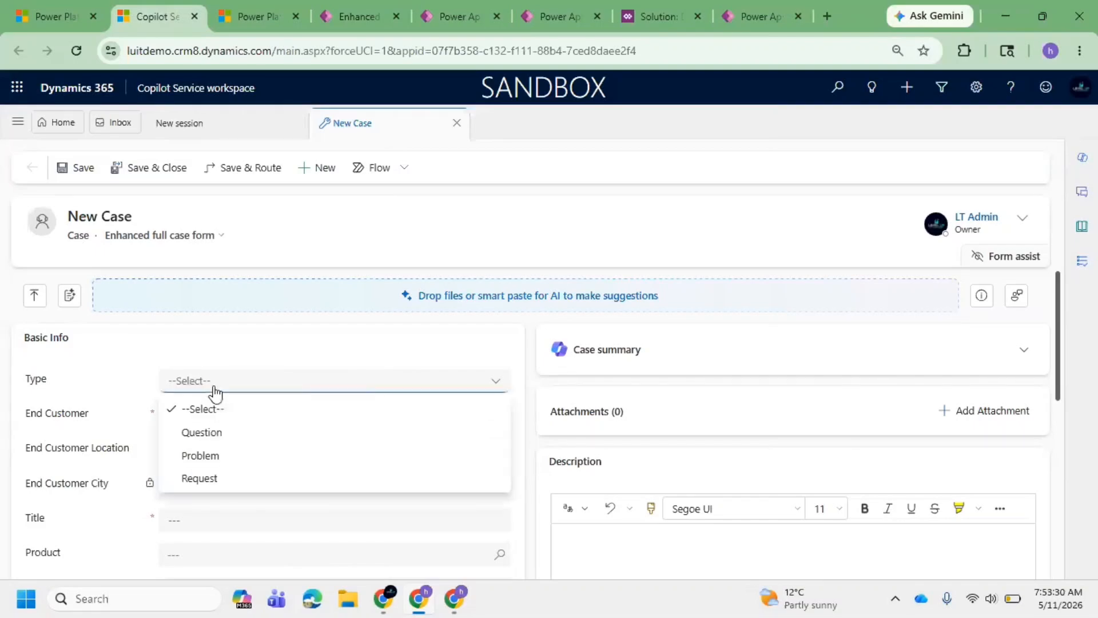
click(209, 435)
click(251, 418)
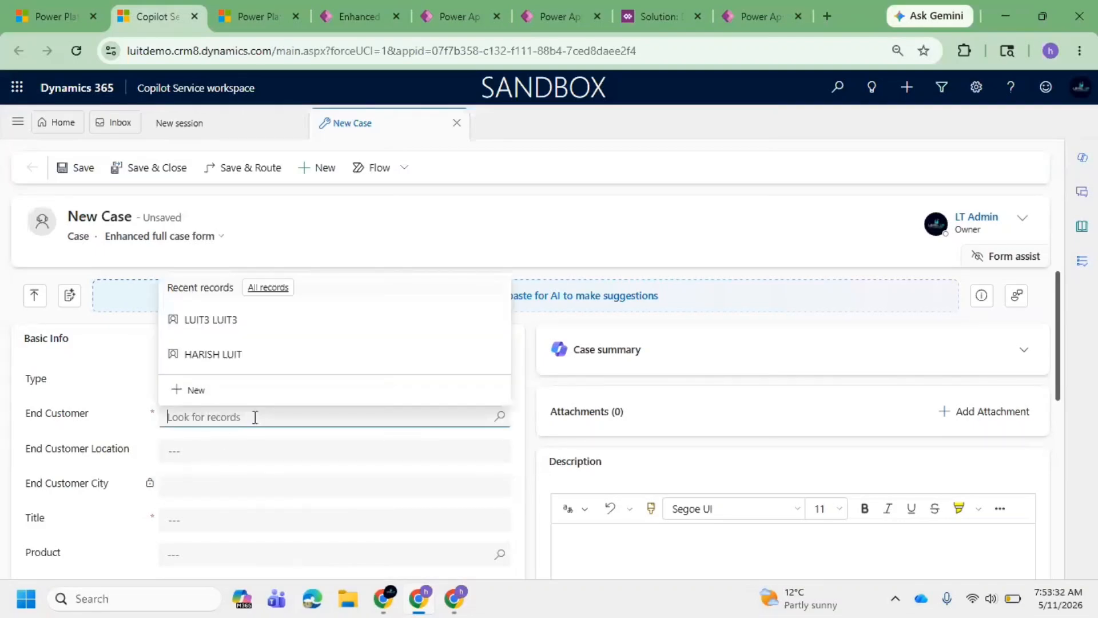
click(240, 334)
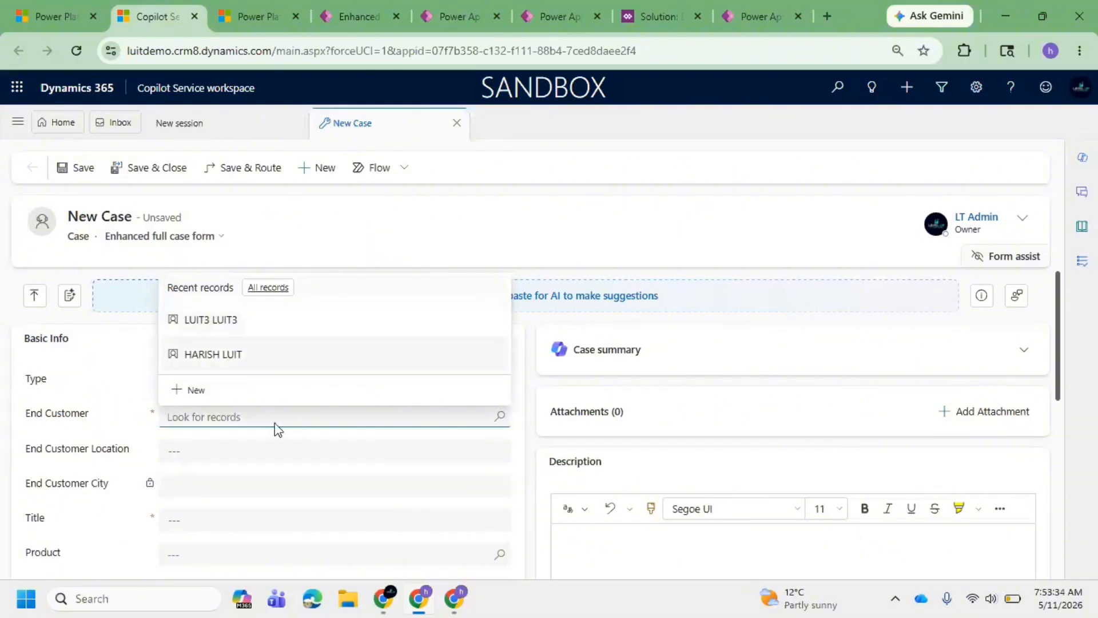
click(74, 172)
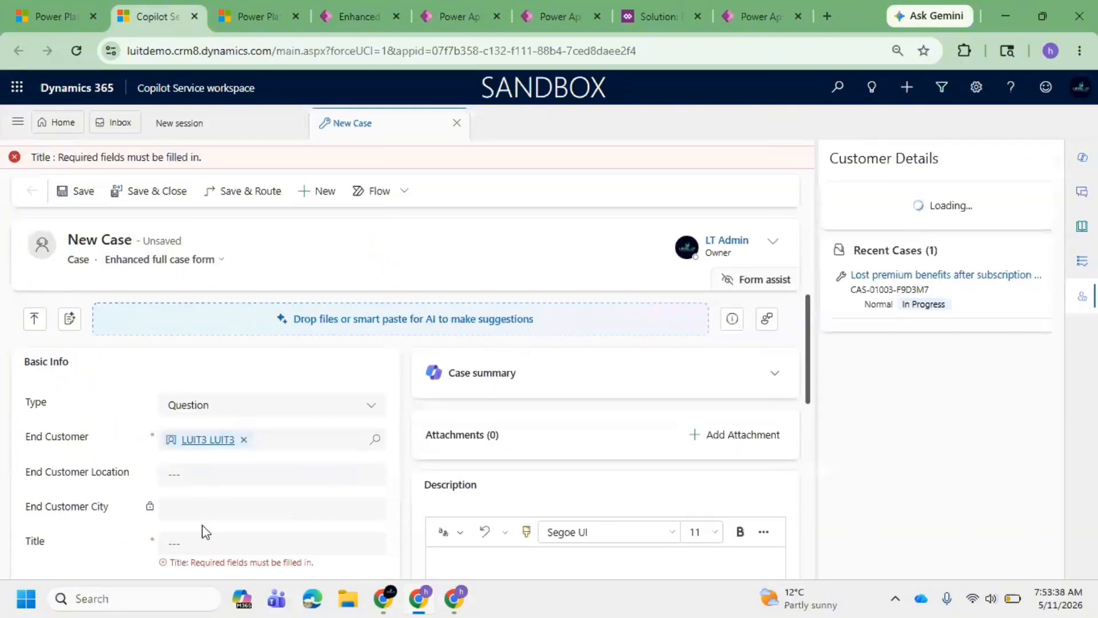
click(202, 527)
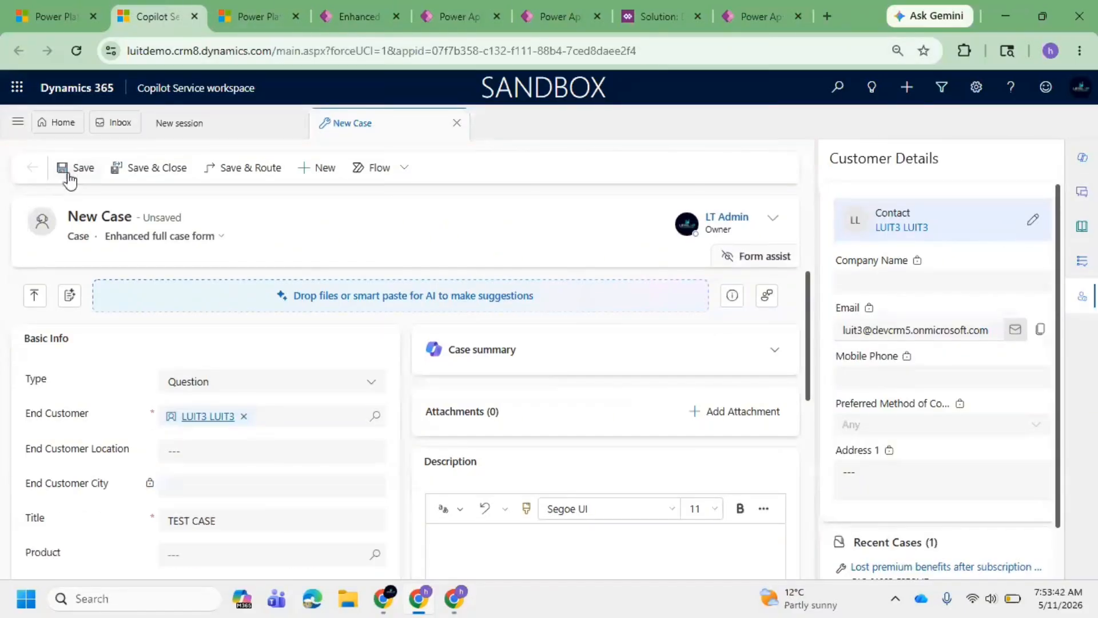
click(68, 169)
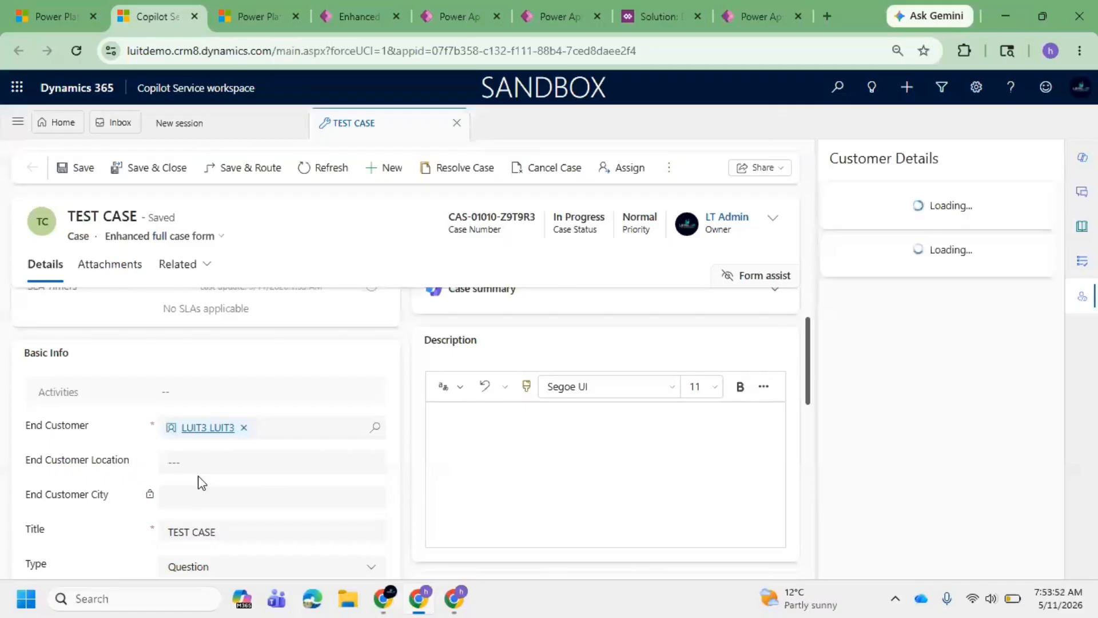
Recheck End Customer City in the form editor and on the saved TEST CASE, and collapse the customer details pane.
click(360, 16)
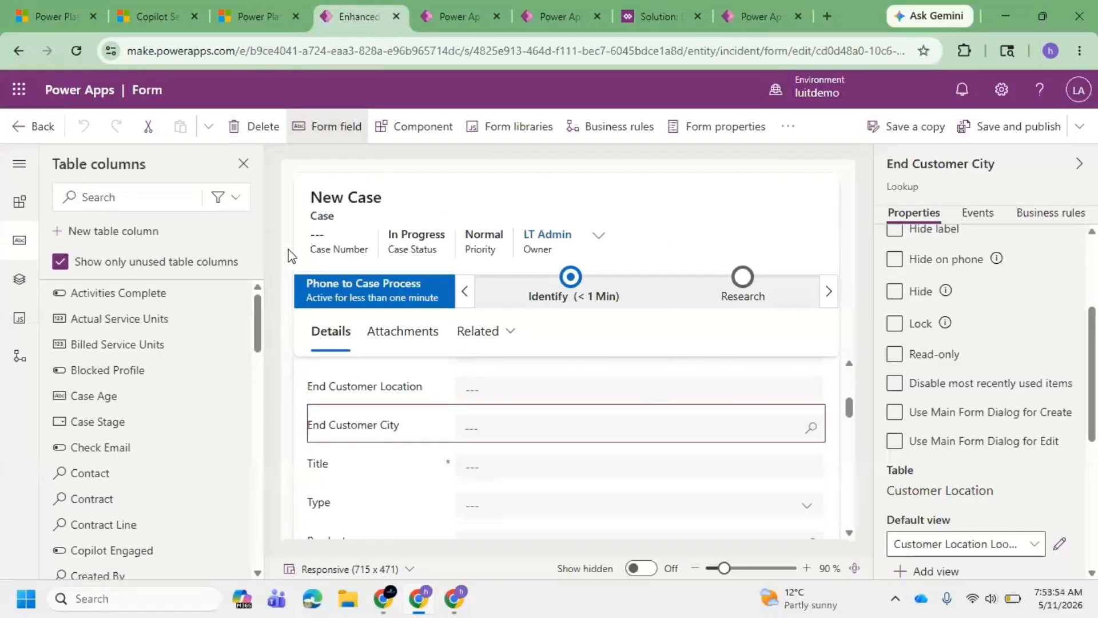
click(137, 8)
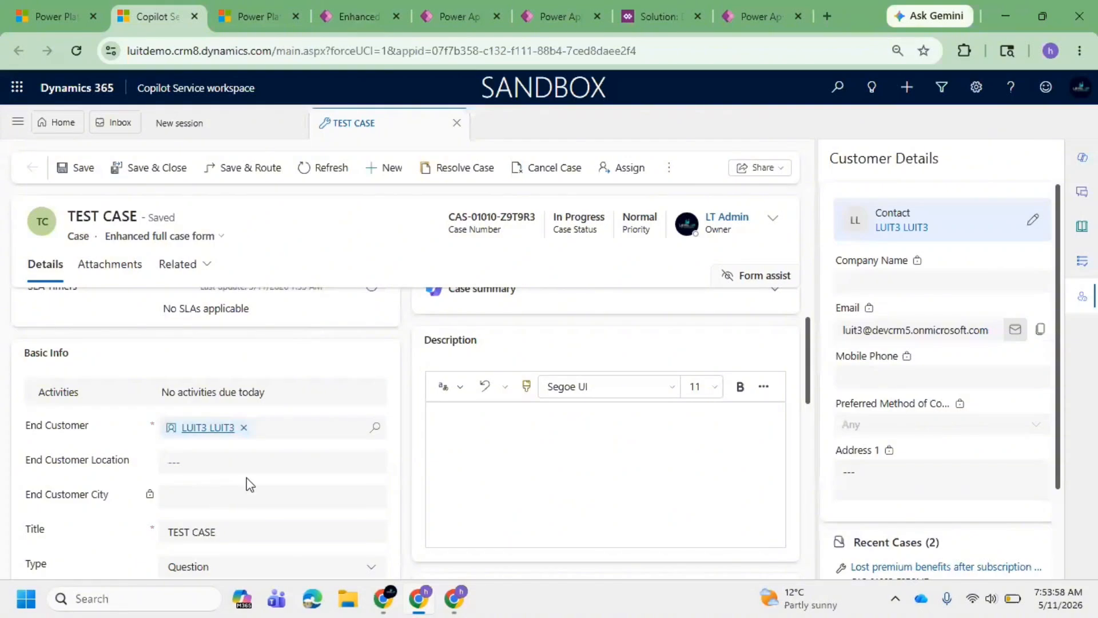
click(1089, 305)
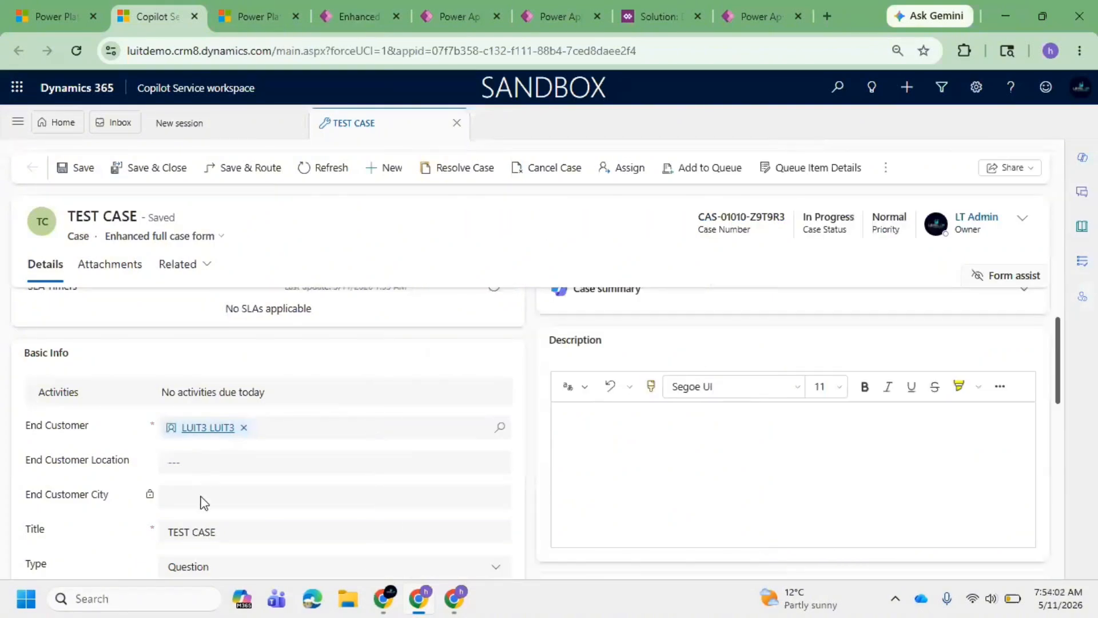
Open Chrome's extension management page and search the installed extensions for Level Up.
click(962, 51)
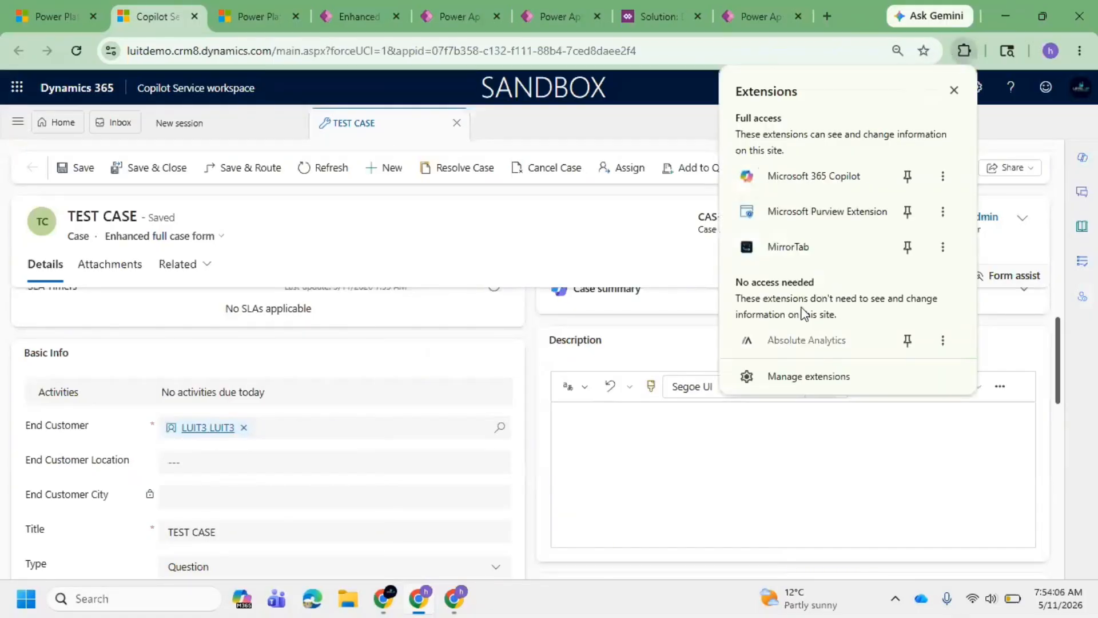
click(798, 376)
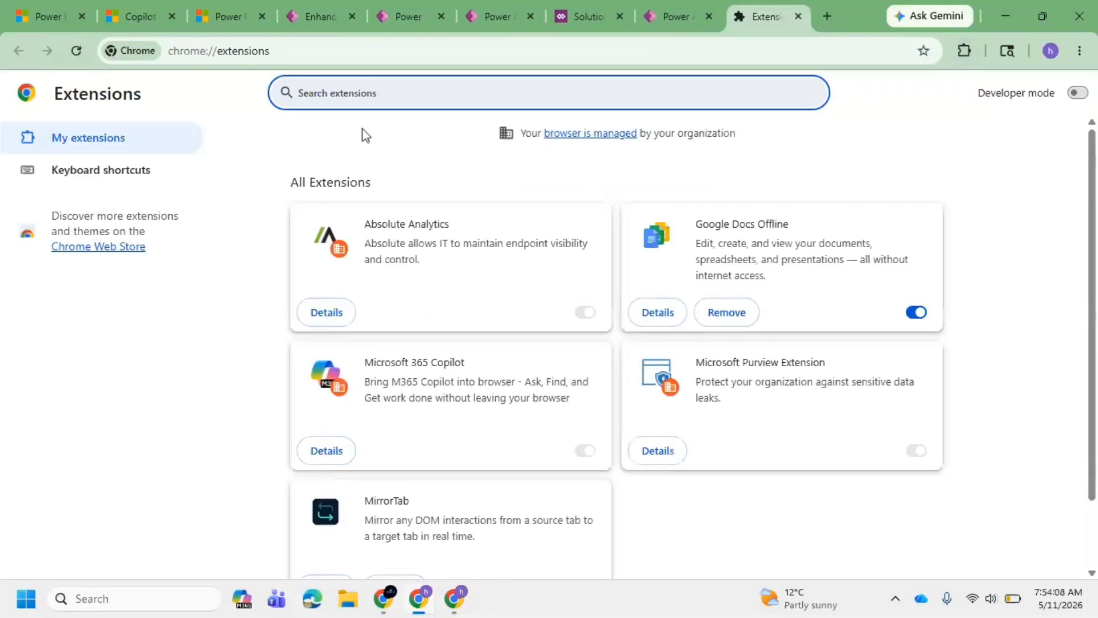
text(Level Up)
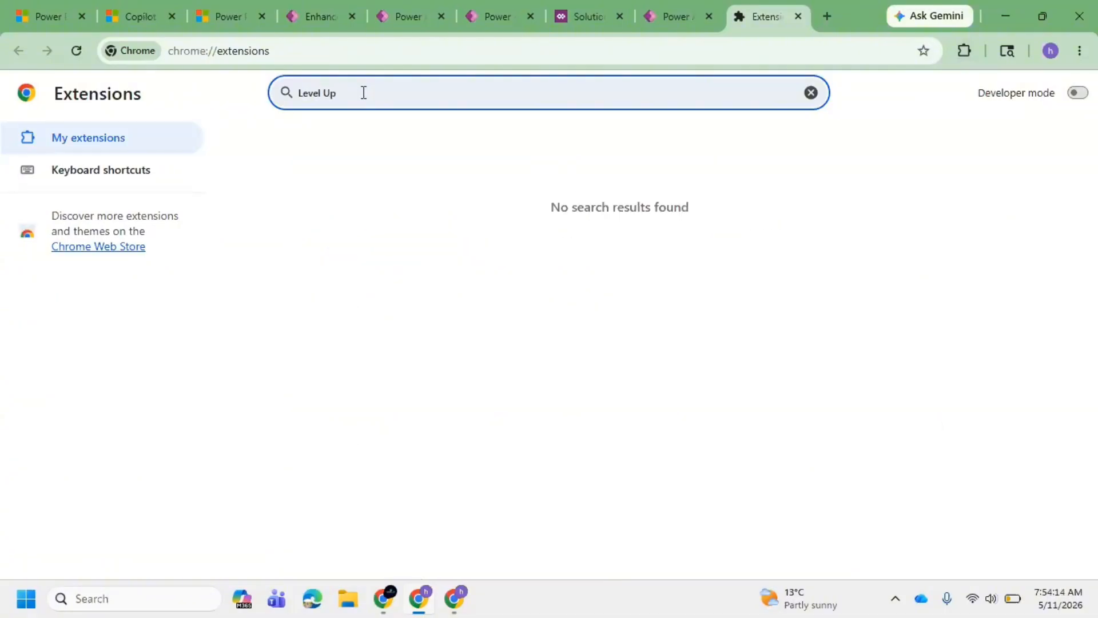
key(BackSpace)
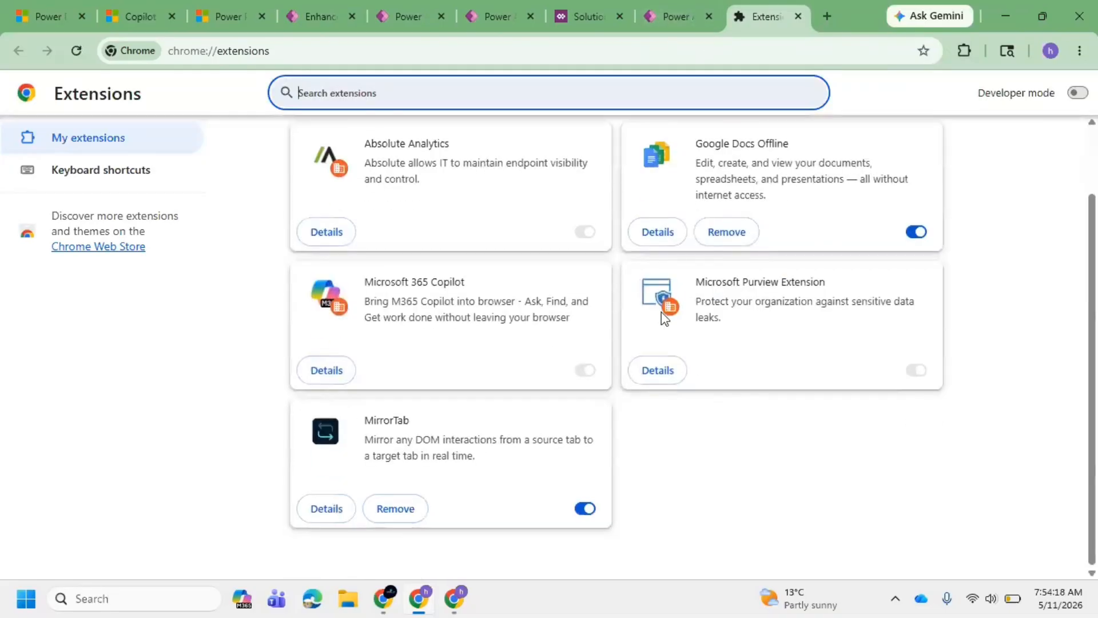
Find Level up for Dynamics 365/Power Apps in the Chrome Web Store and add it to Chrome.
click(104, 247)
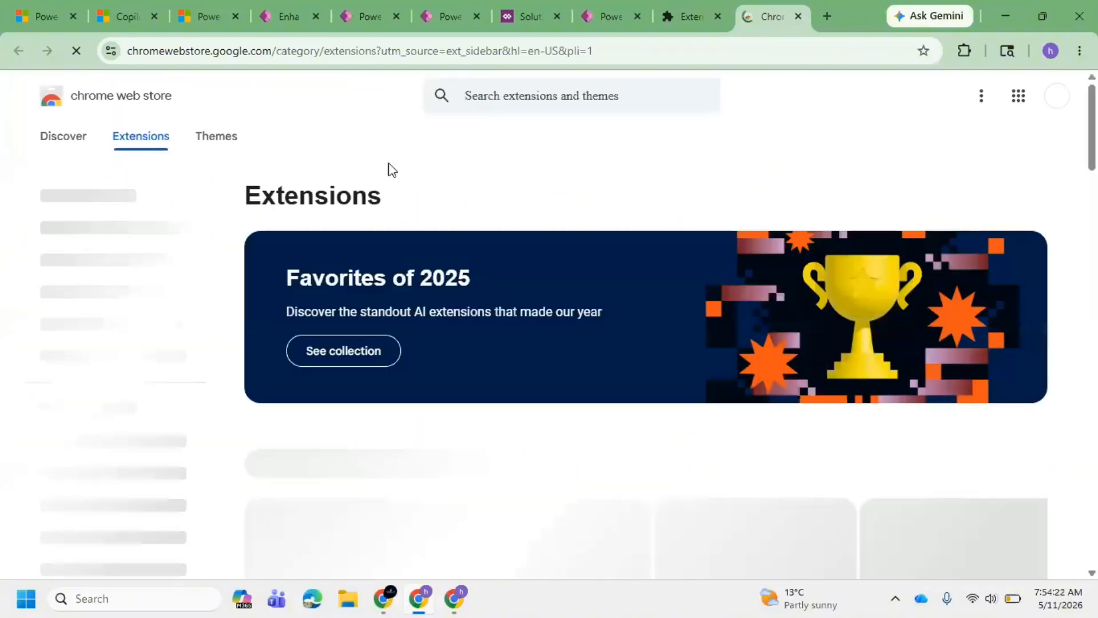
click(493, 108)
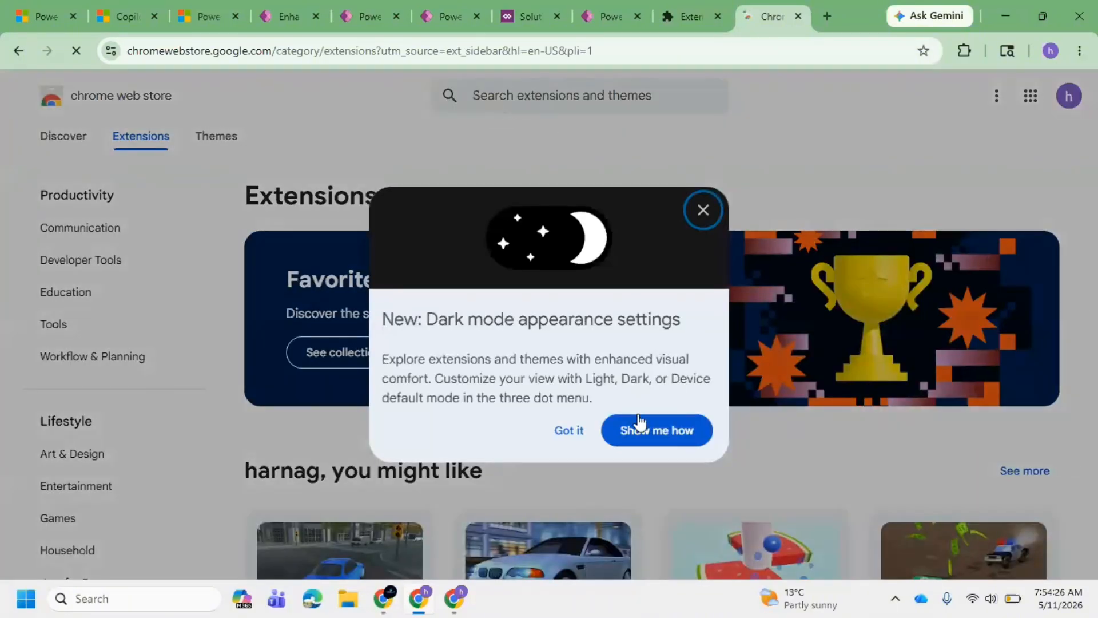
click(569, 430)
text(L)
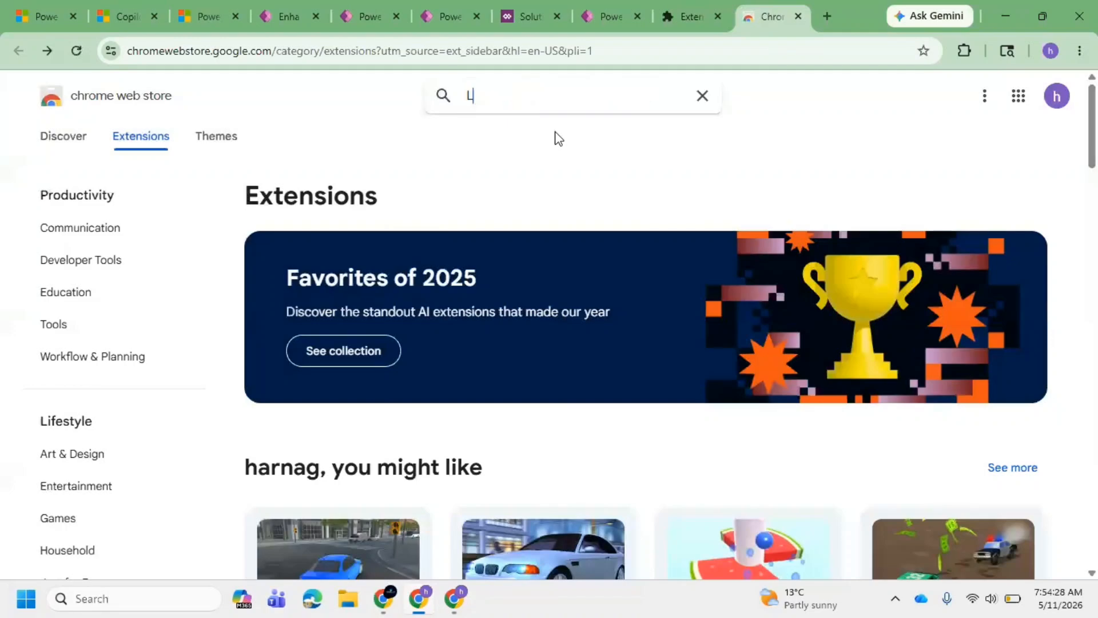
text(evel Up fo)
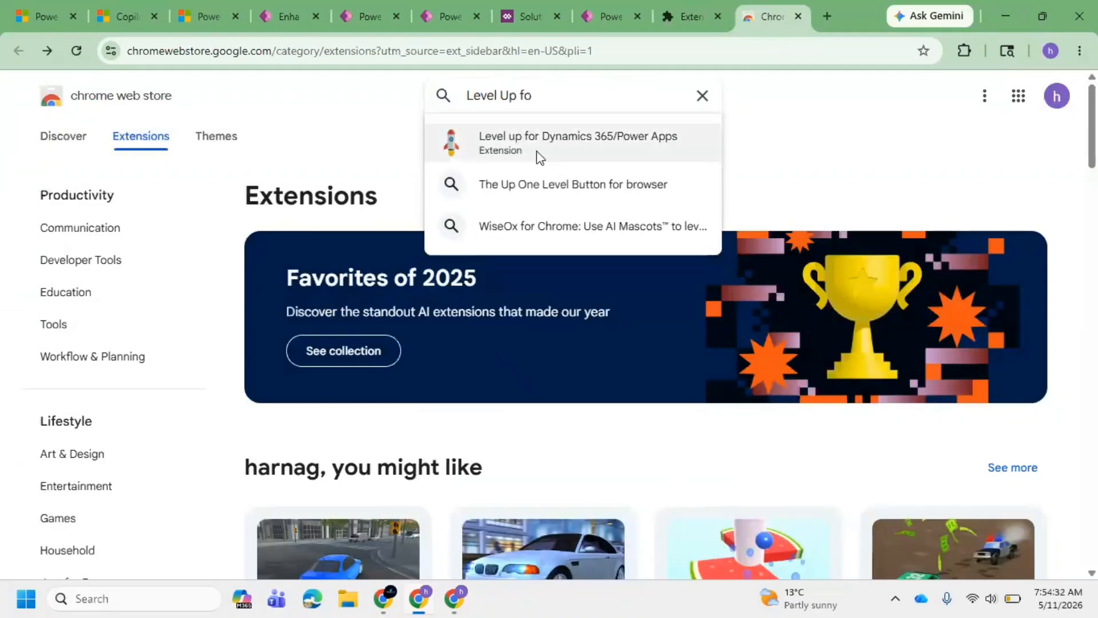
click(538, 150)
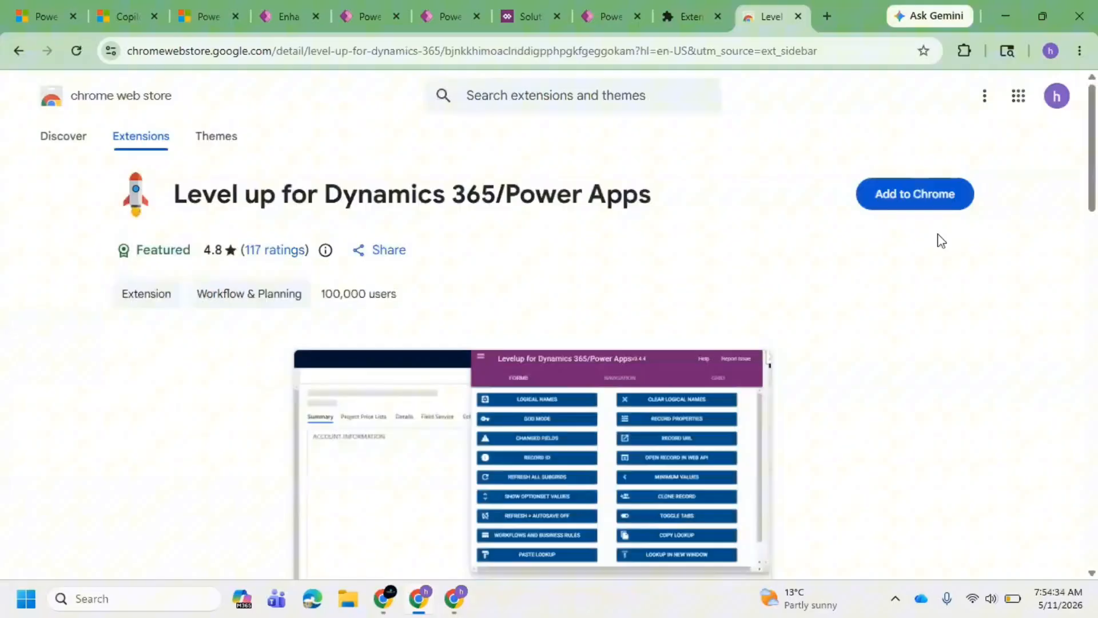
click(932, 198)
click(612, 195)
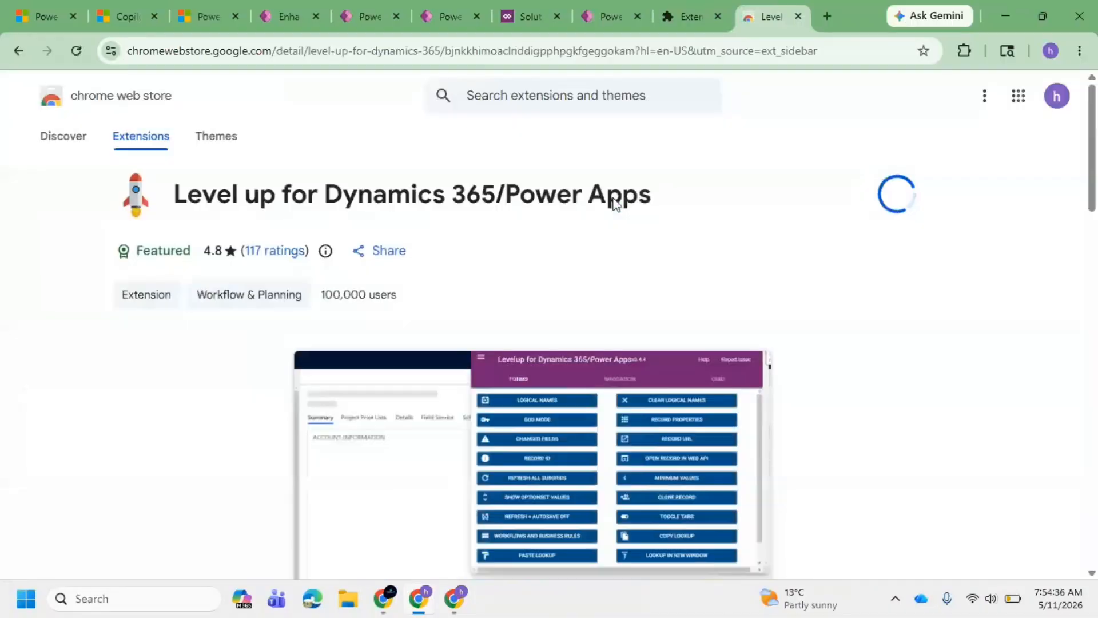
Return to TEST CASE, open the Level up extension and examine its God Mode option against the locked End Customer City field.
click(127, 16)
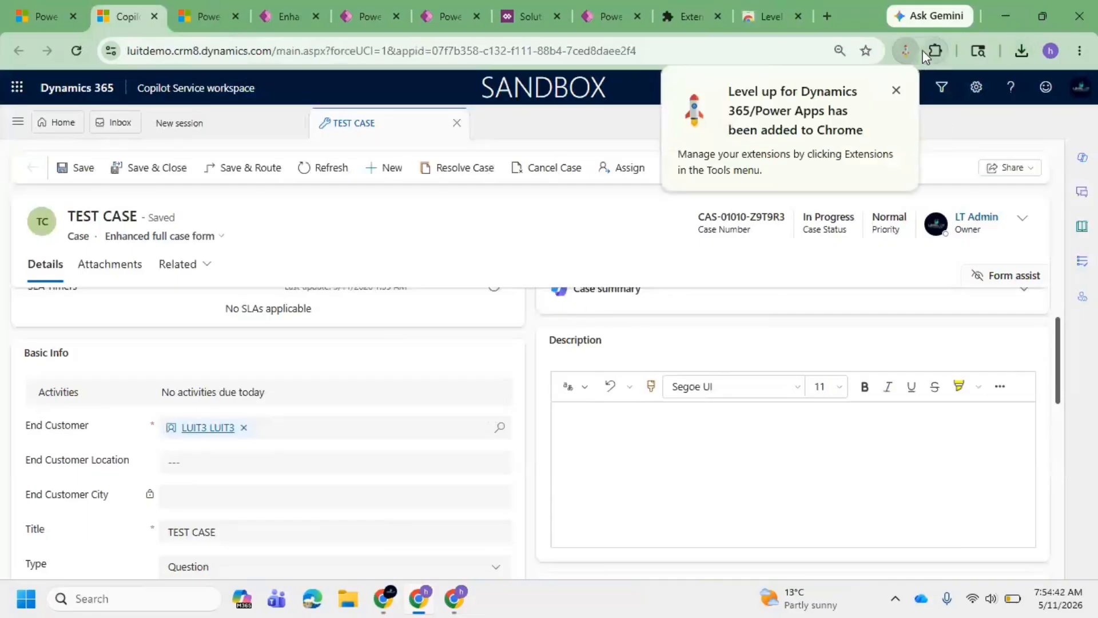
click(909, 50)
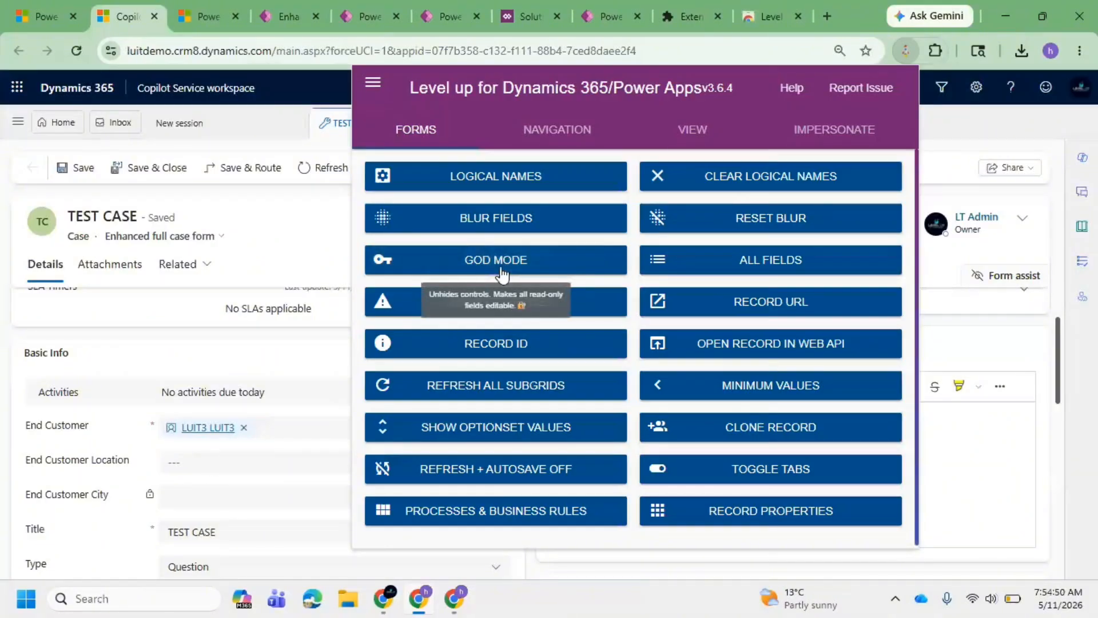
click(194, 499)
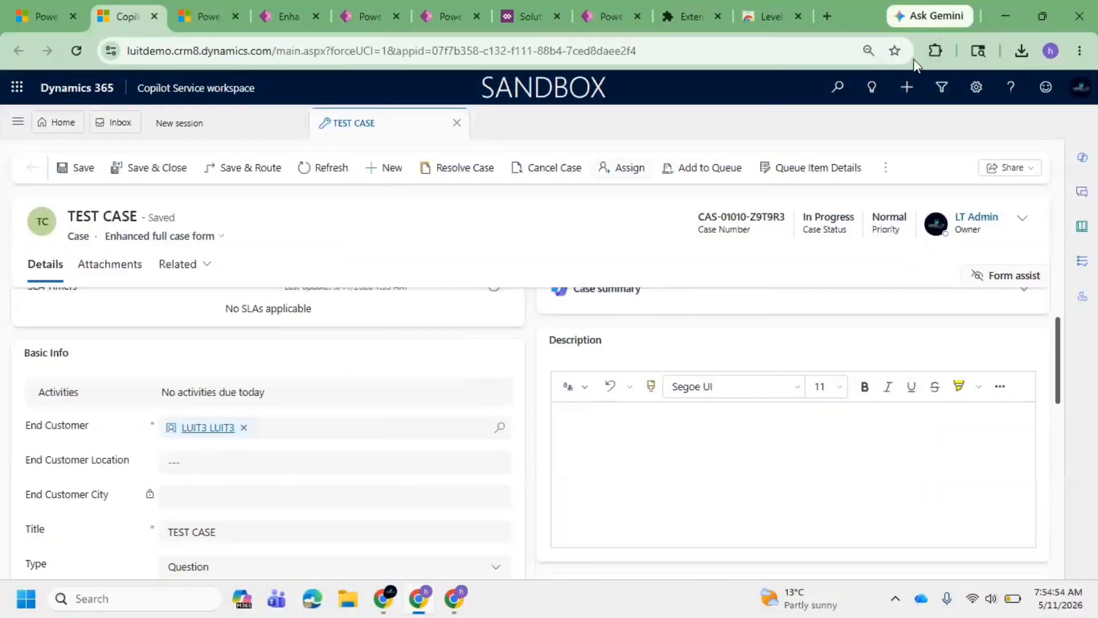
click(935, 50)
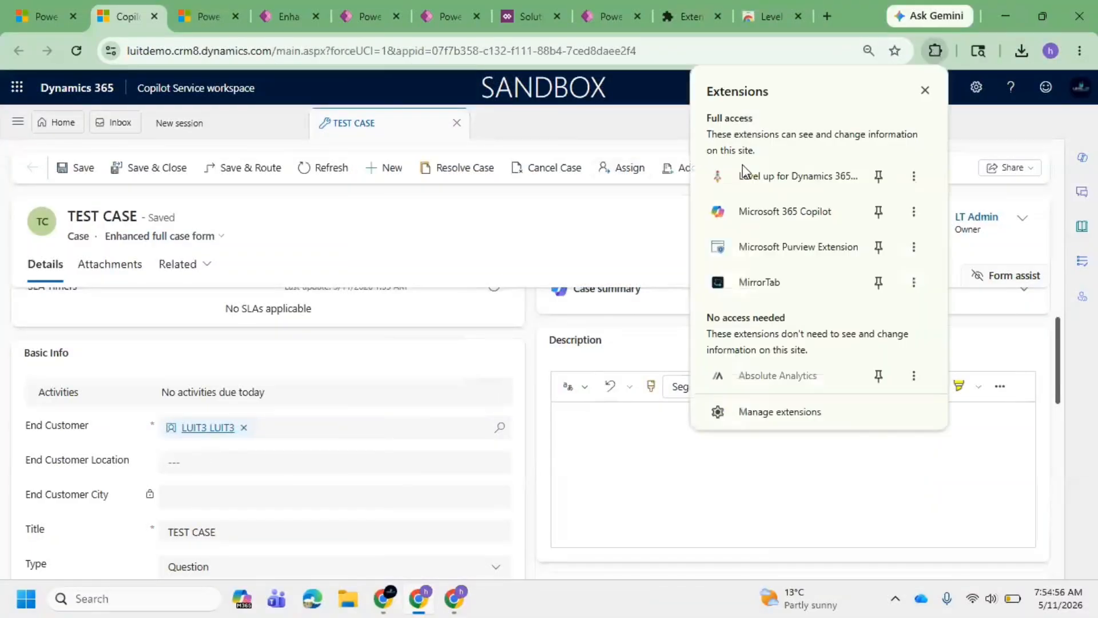
click(780, 174)
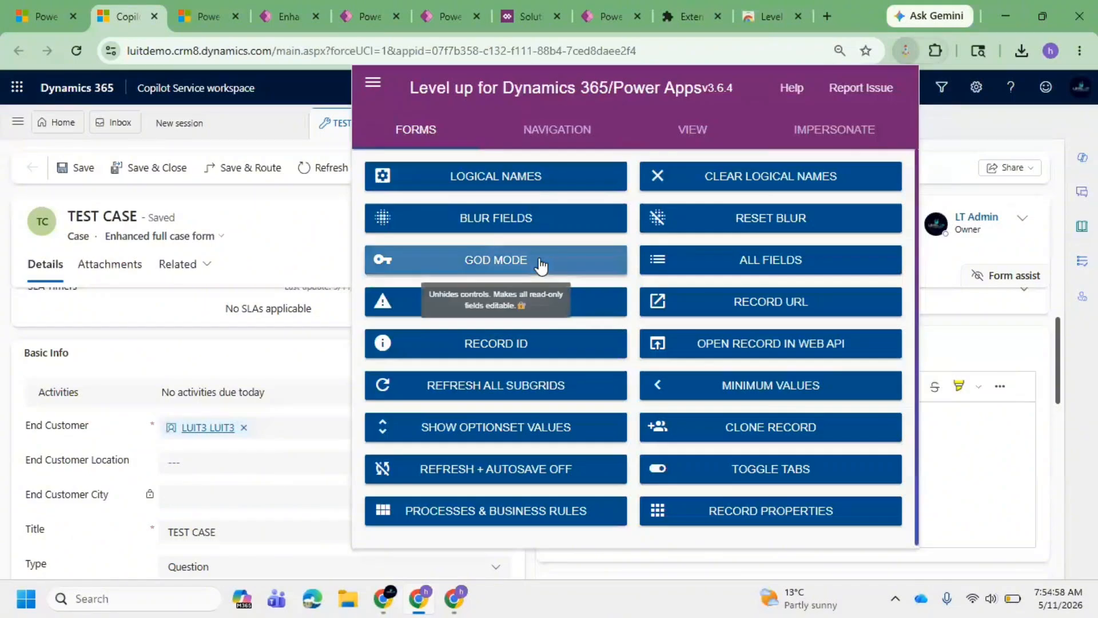
click(204, 499)
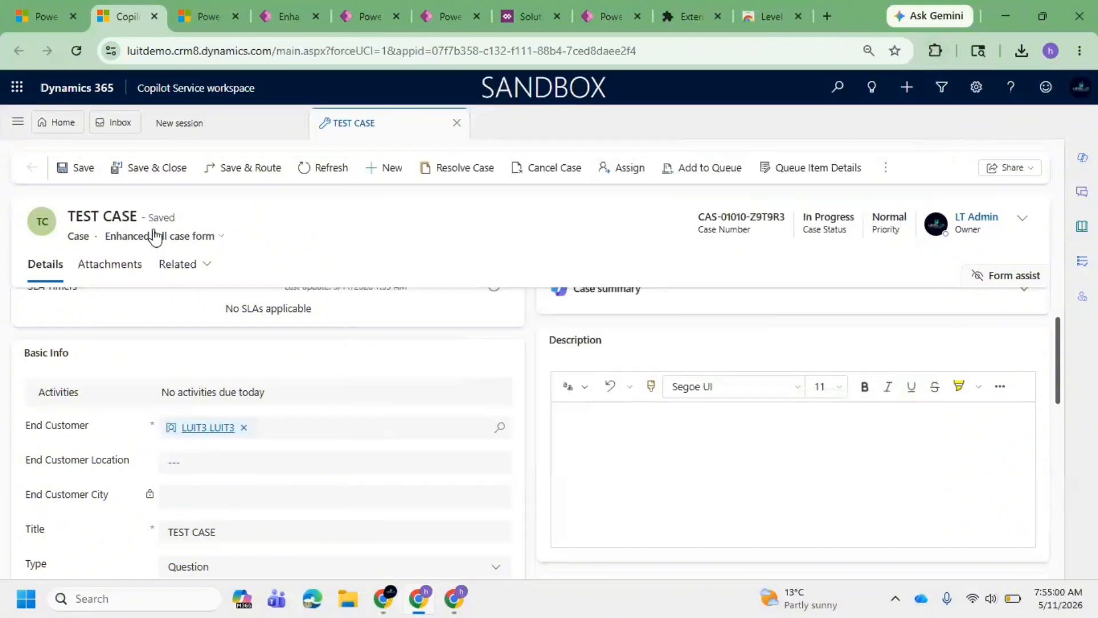
Open the Customer Locations table, create a record with City HYDERABAD, then save and close it.
click(25, 120)
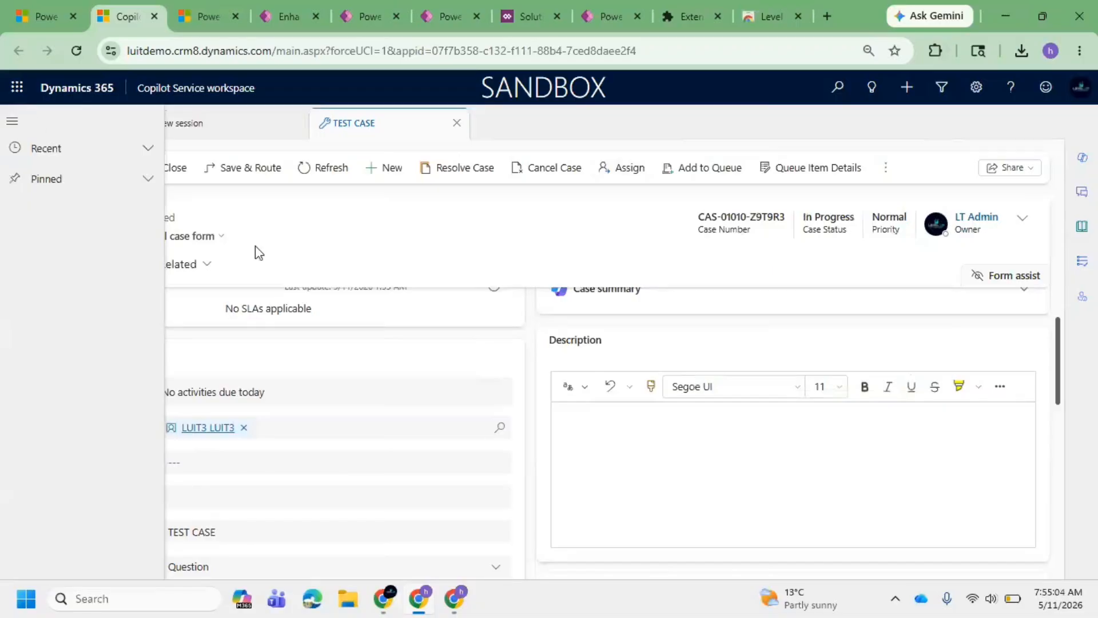
click(80, 364)
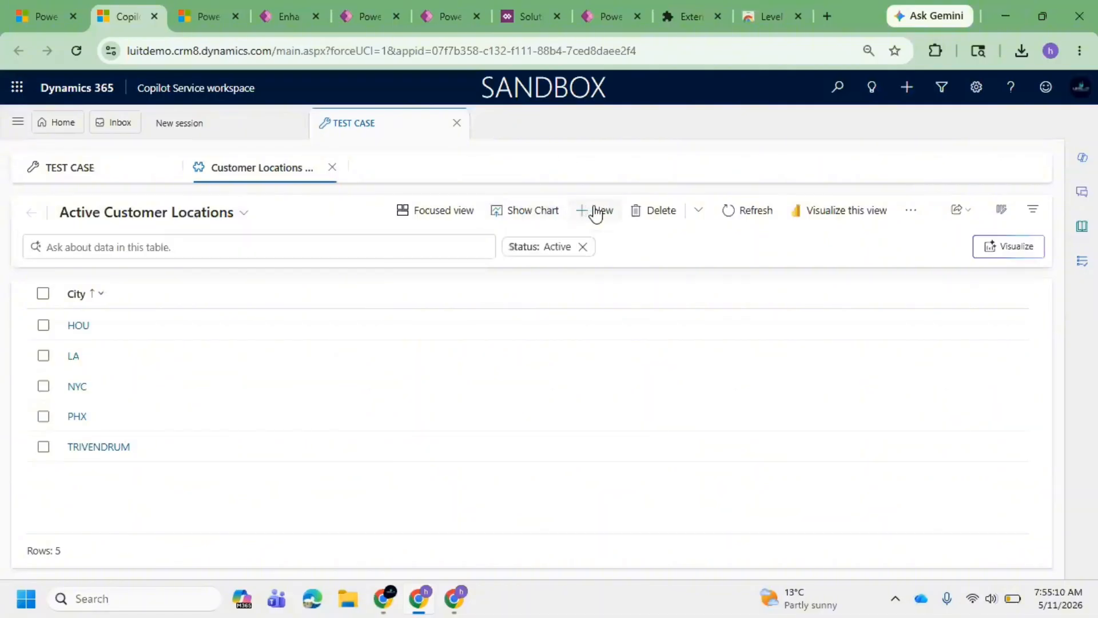
click(595, 211)
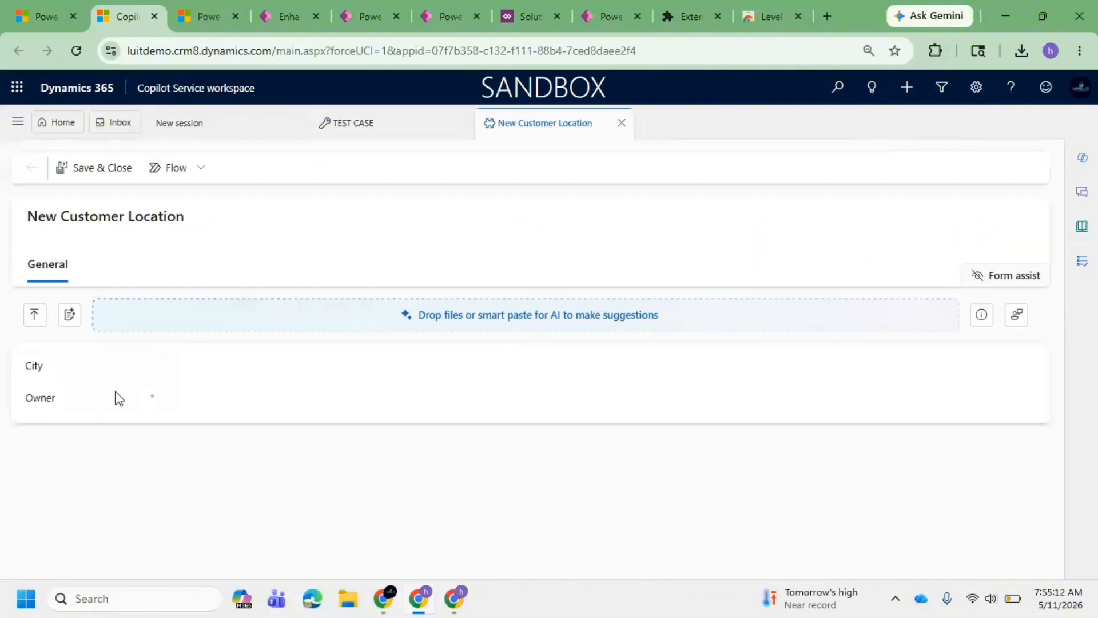
click(252, 377)
text(HYD)
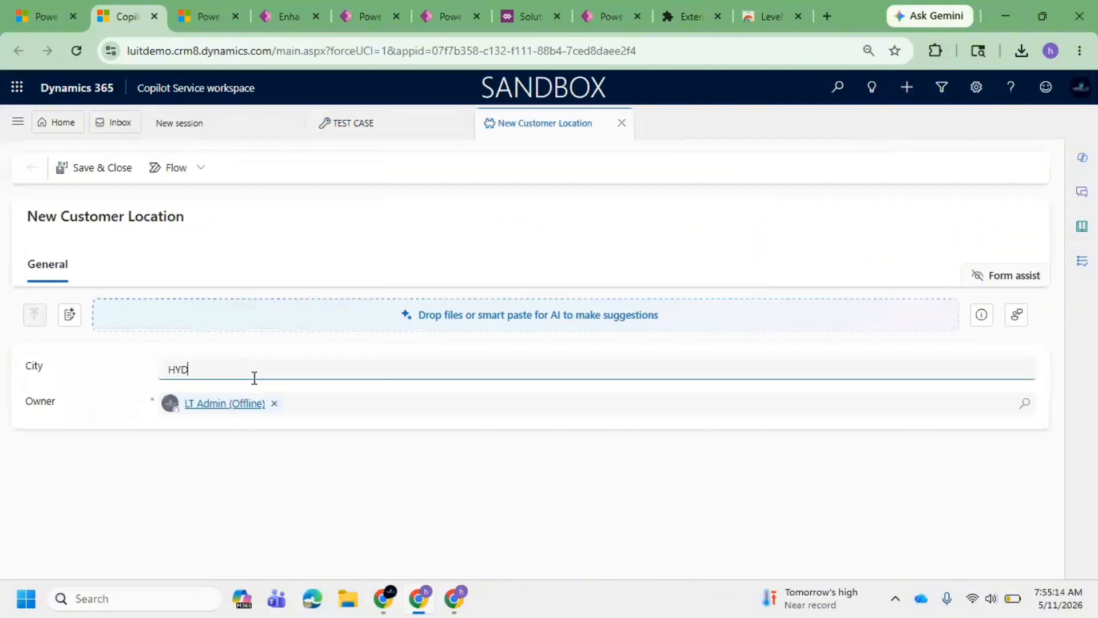
text(EER)
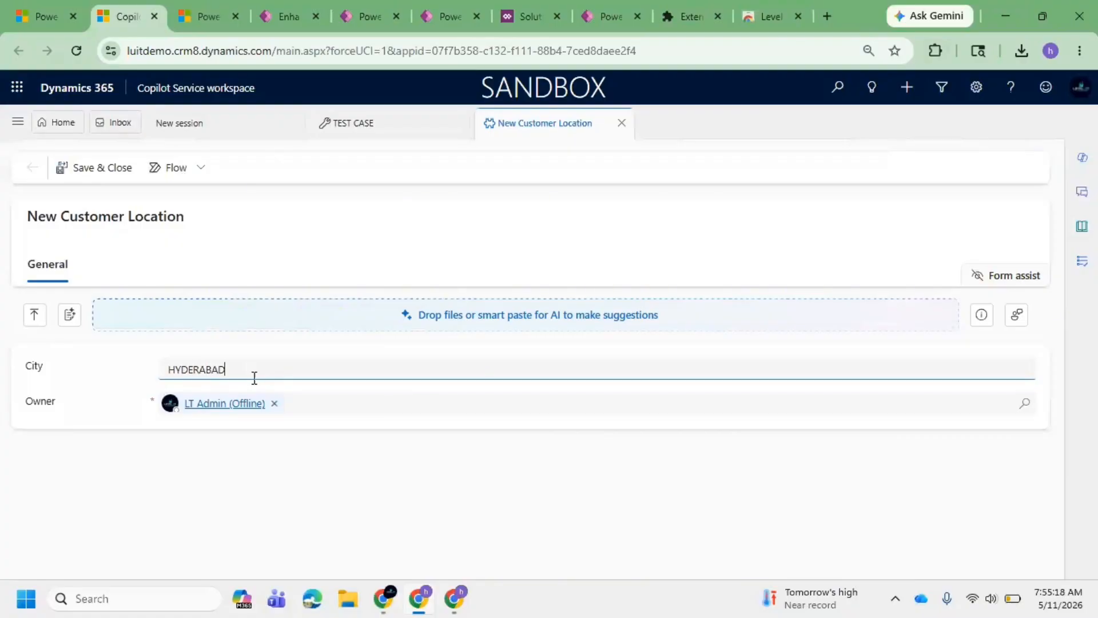
click(87, 164)
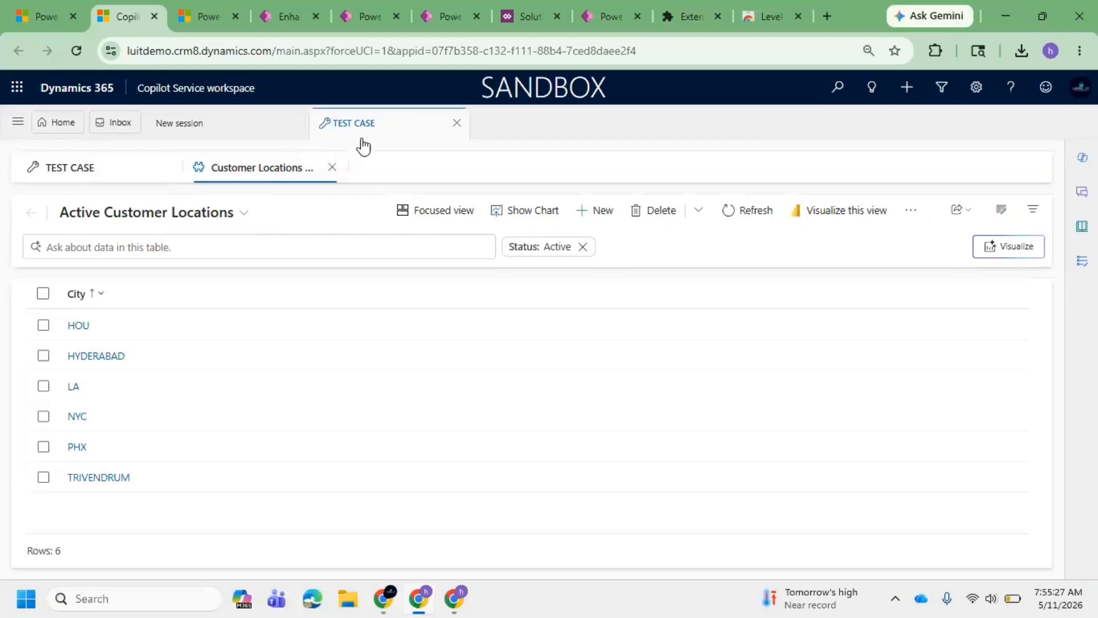
Reopen TEST CASE and browse the Customer Locations offered in the End Customer City lookup.
click(87, 169)
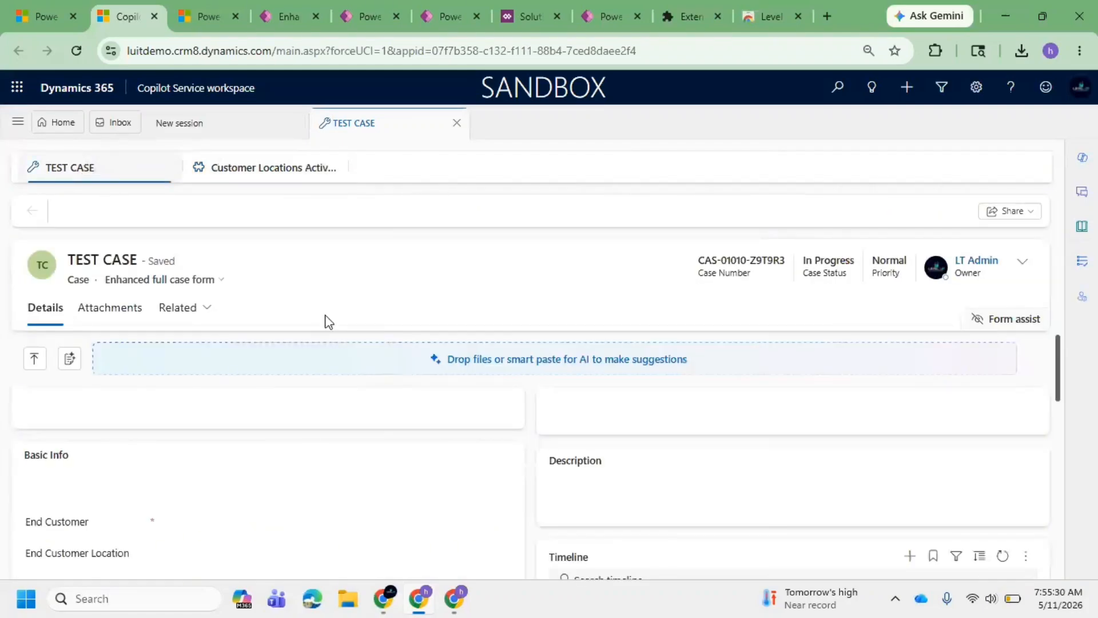
scroll(255, 435, down, 3)
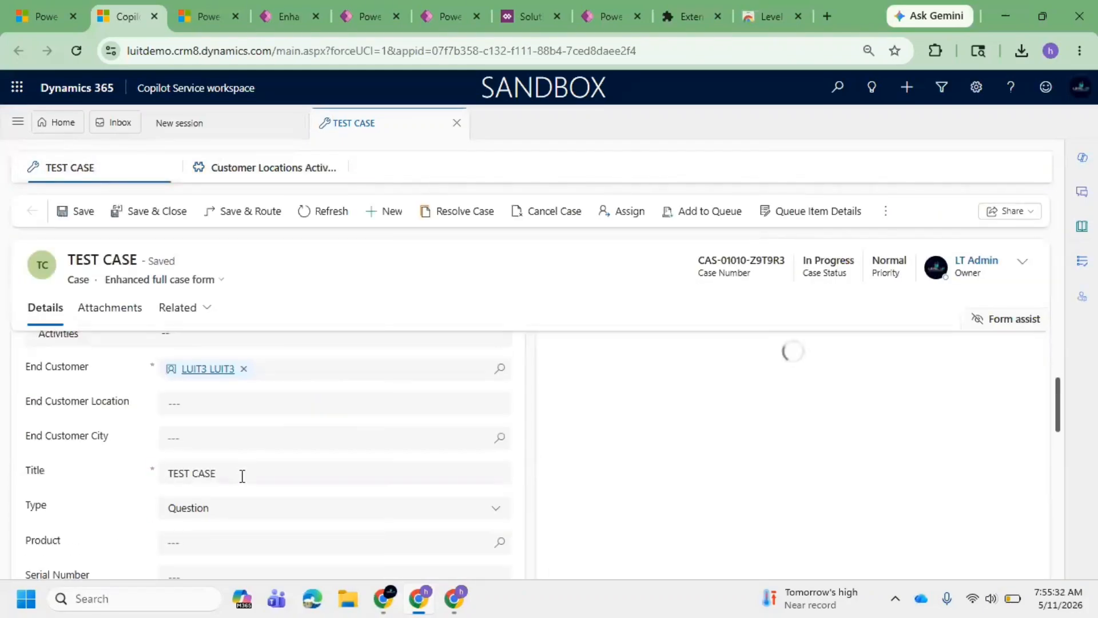
scroll(243, 464, down, 1)
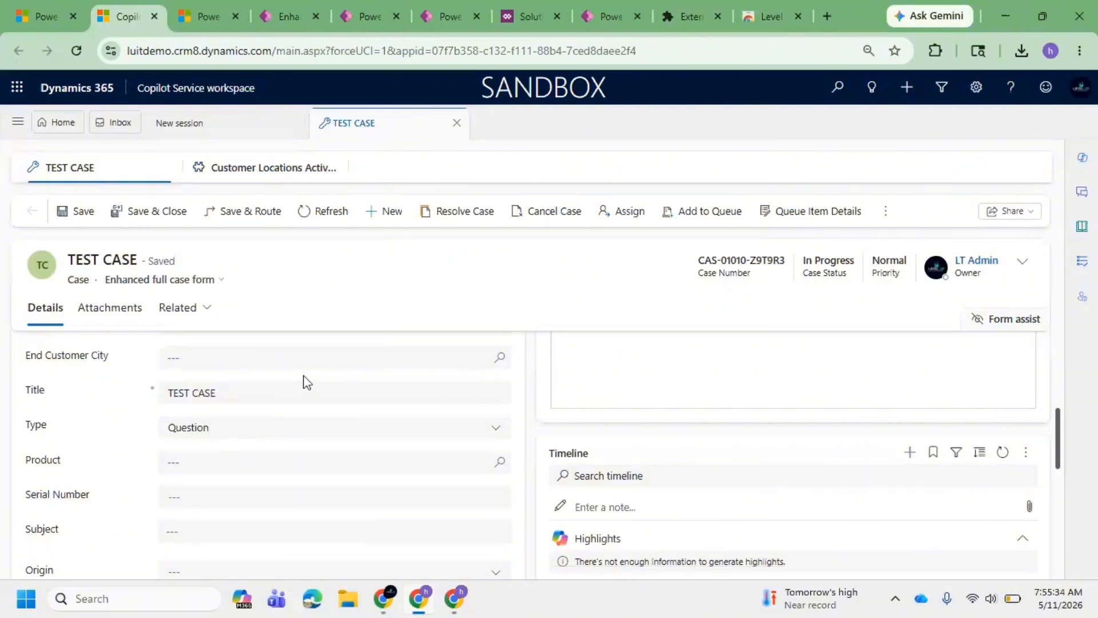
click(373, 364)
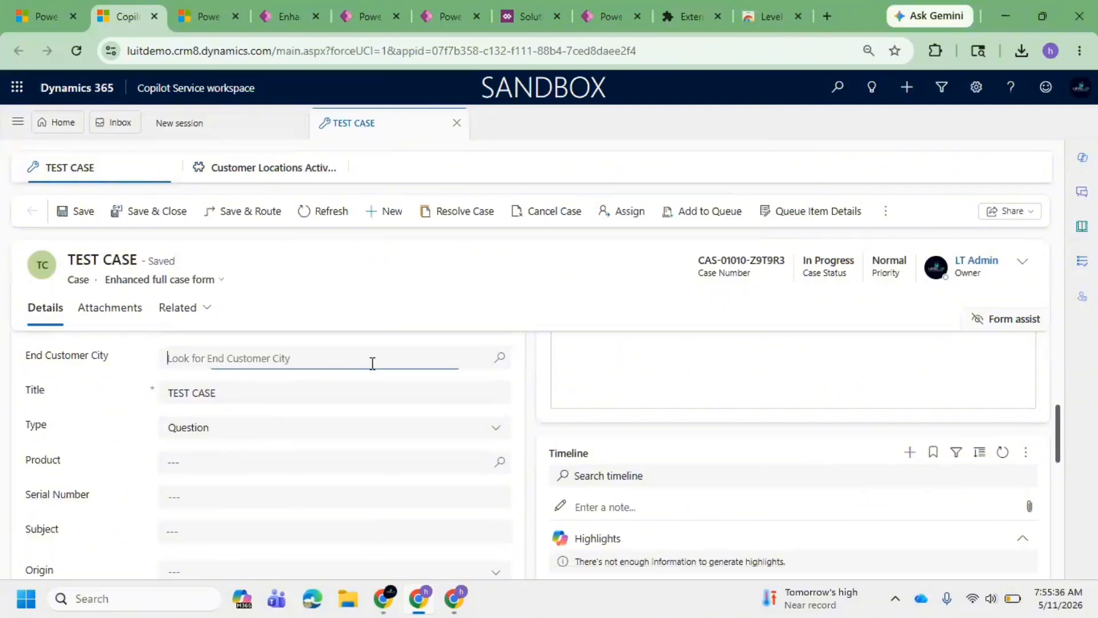
click(502, 359)
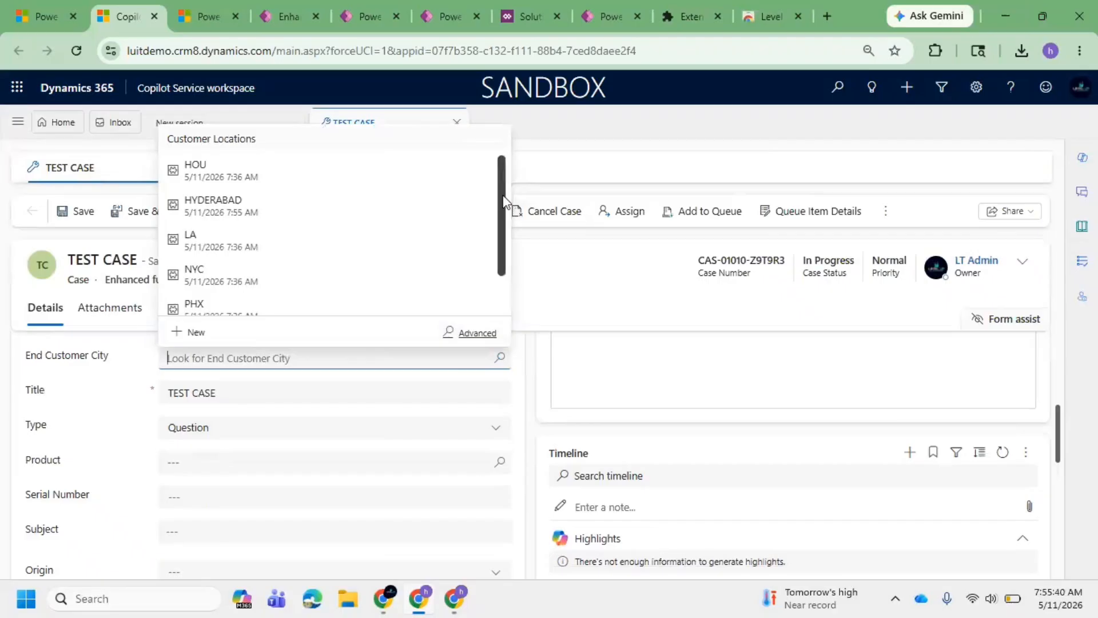
scroll(495, 273, down, 2)
scroll(496, 273, up, 2)
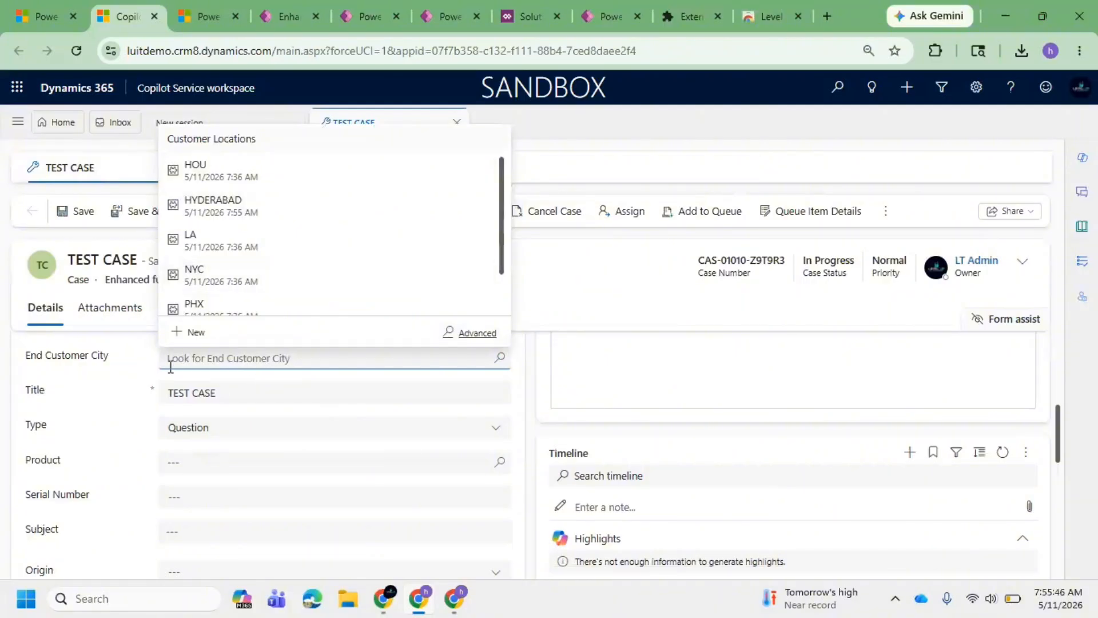
click(277, 359)
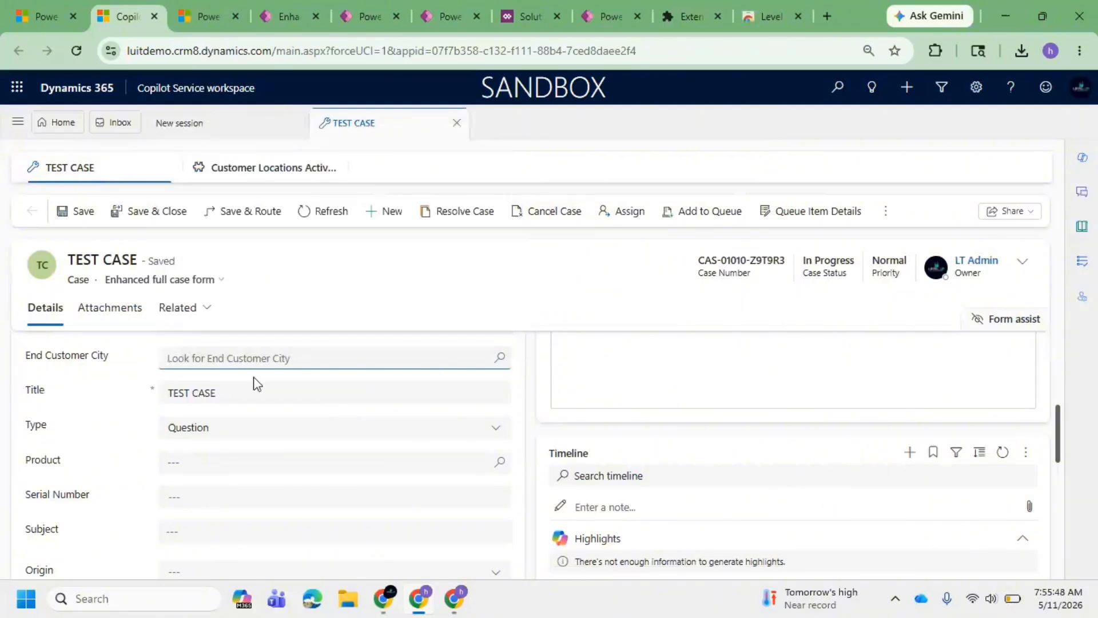
Compare the End Customer City lookup with the End Customer Location text field in TEST CASE's Basic Info section.
scroll(256, 381, up, 3)
click(499, 518)
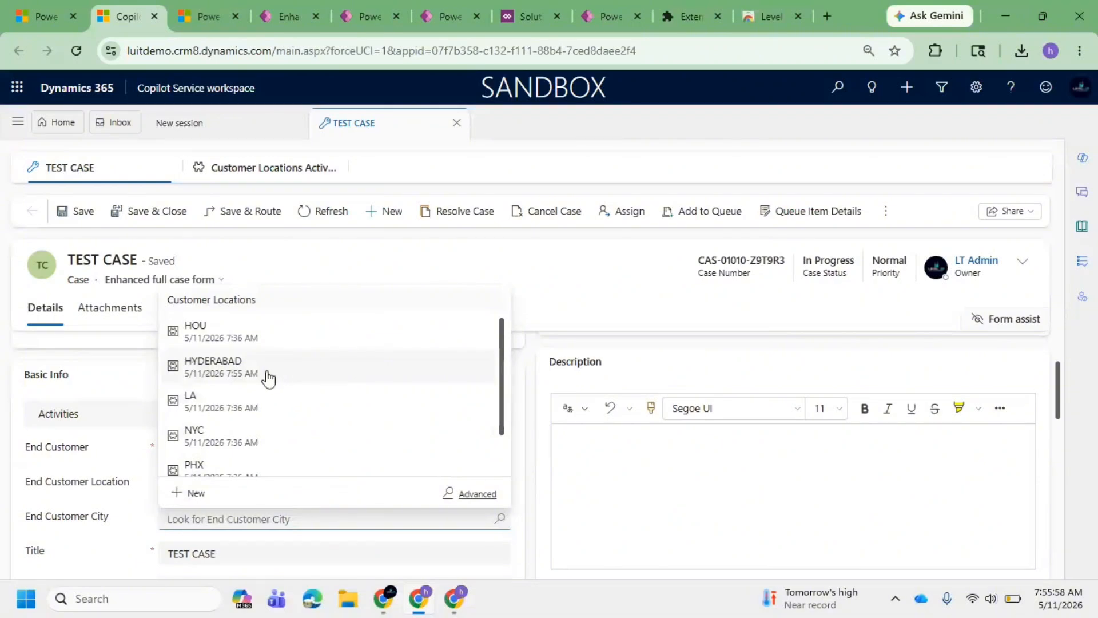
click(93, 501)
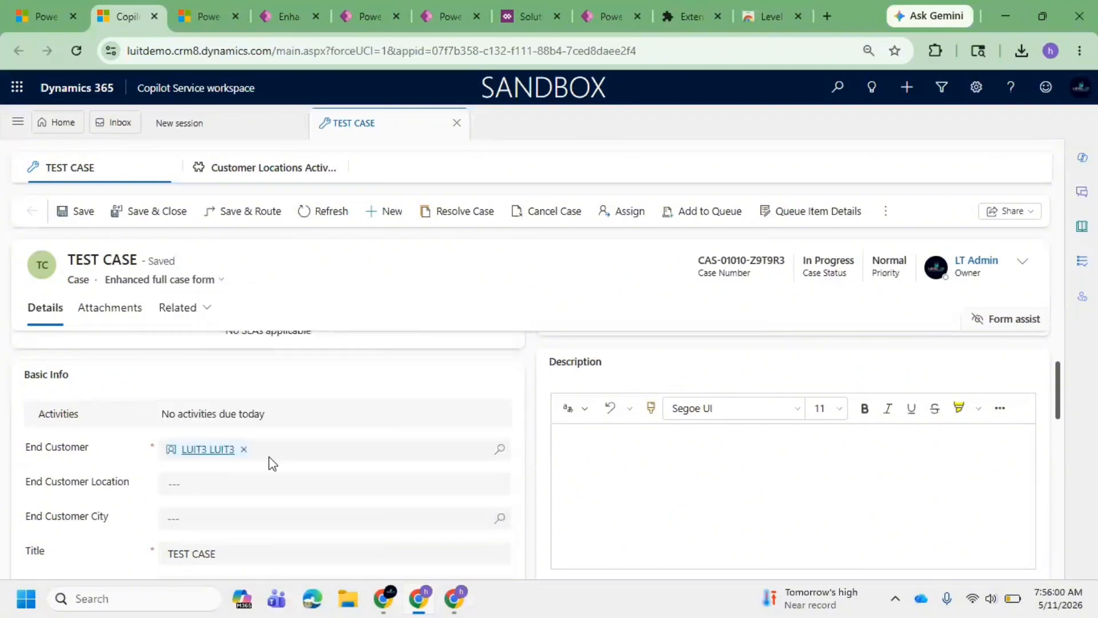
click(206, 521)
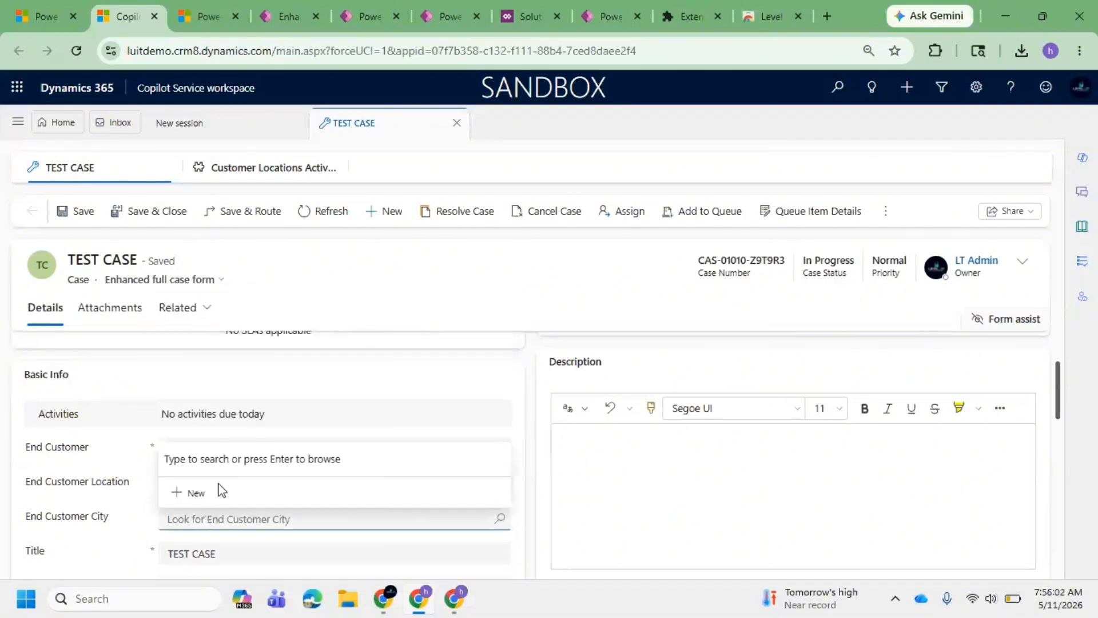
click(135, 513)
click(232, 492)
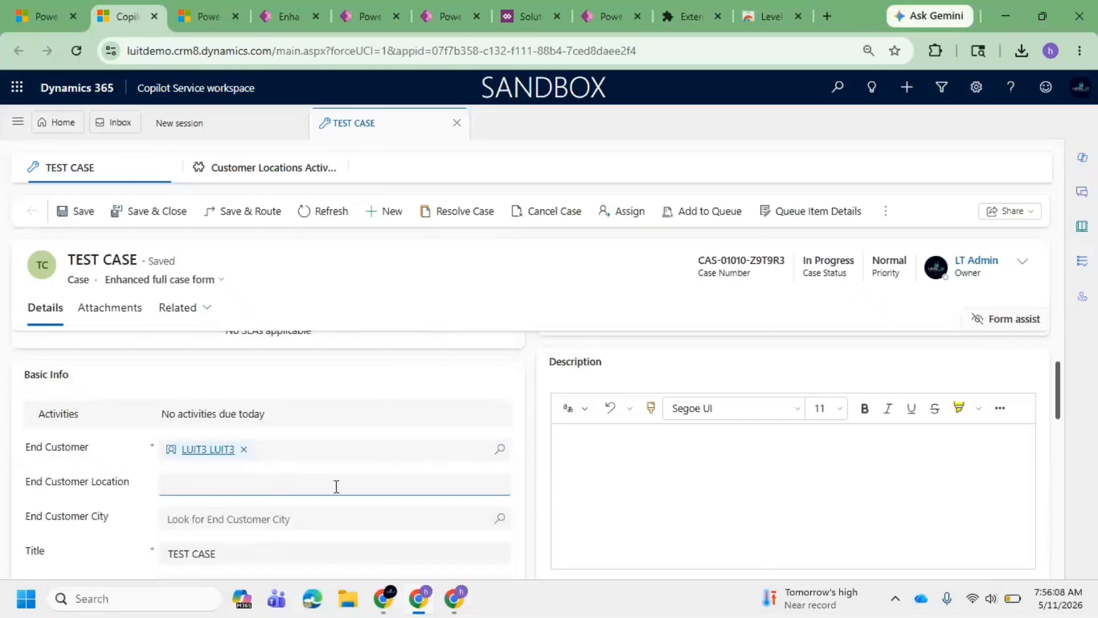
Leave the Enhanced full case form editor and open the Case table's relationships in the Day 1 Customization solution.
click(285, 16)
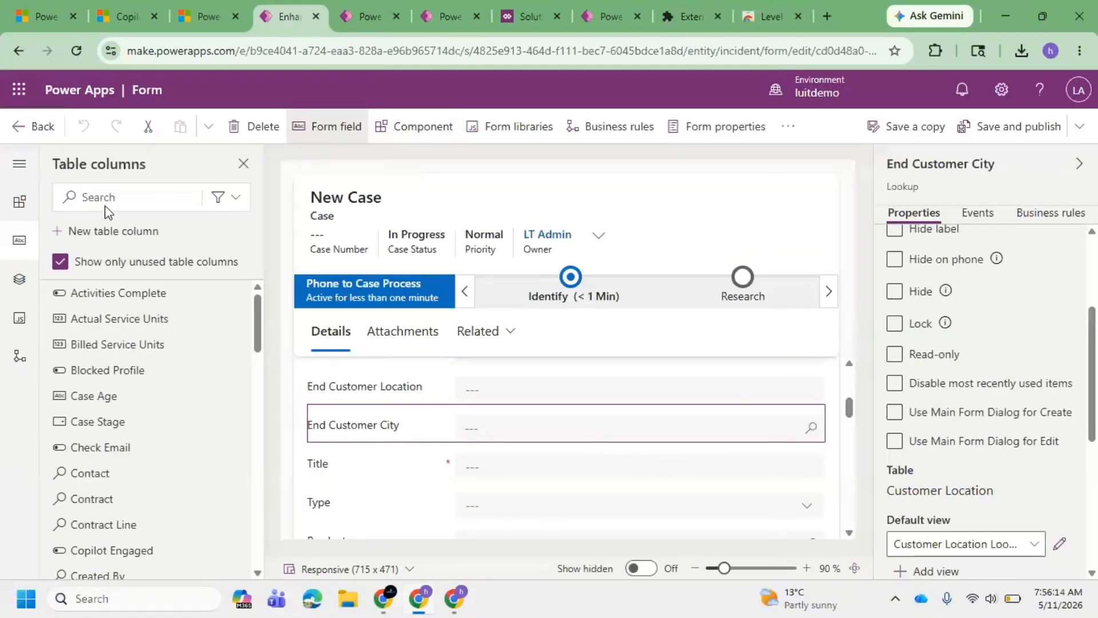
click(21, 128)
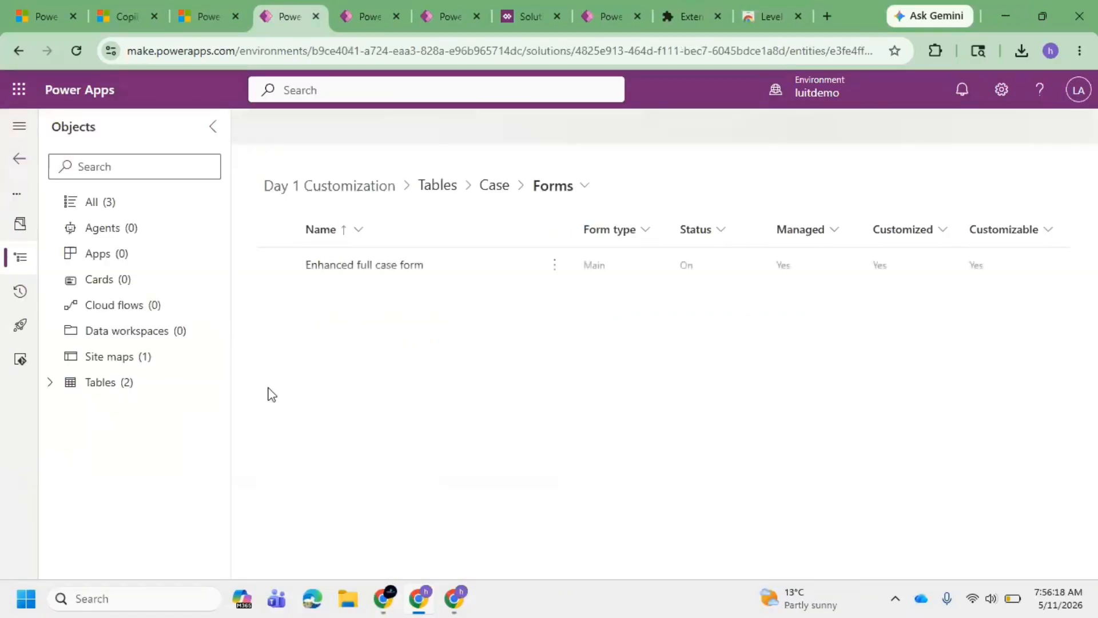
click(50, 382)
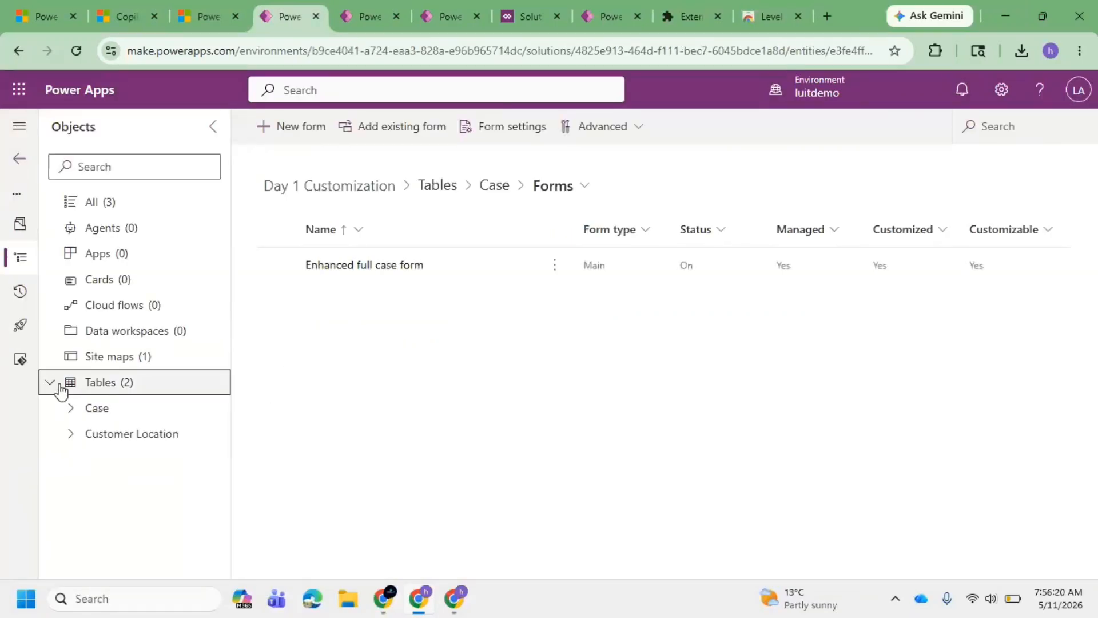
click(68, 411)
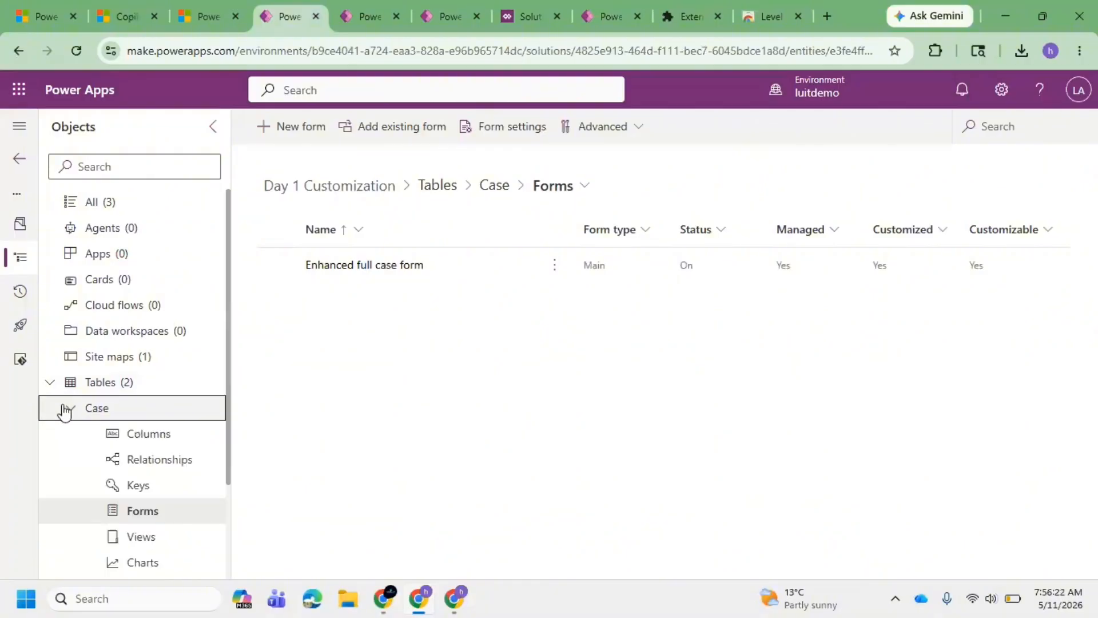
click(161, 459)
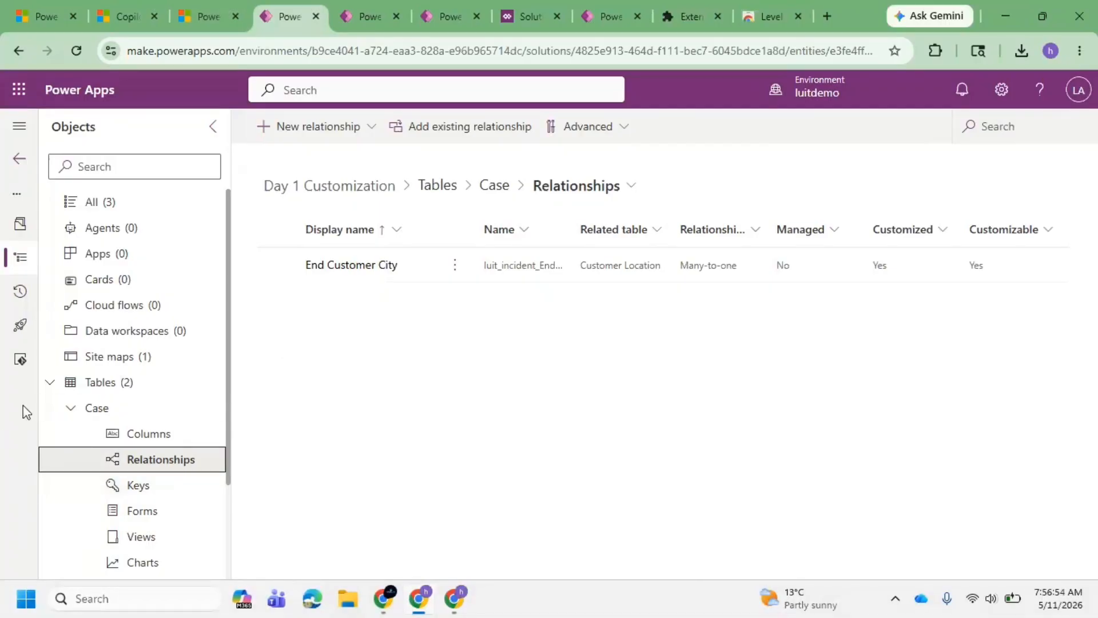
Open the Customer Location table's relationships and look through the whole list.
scroll(120, 455, down, 2)
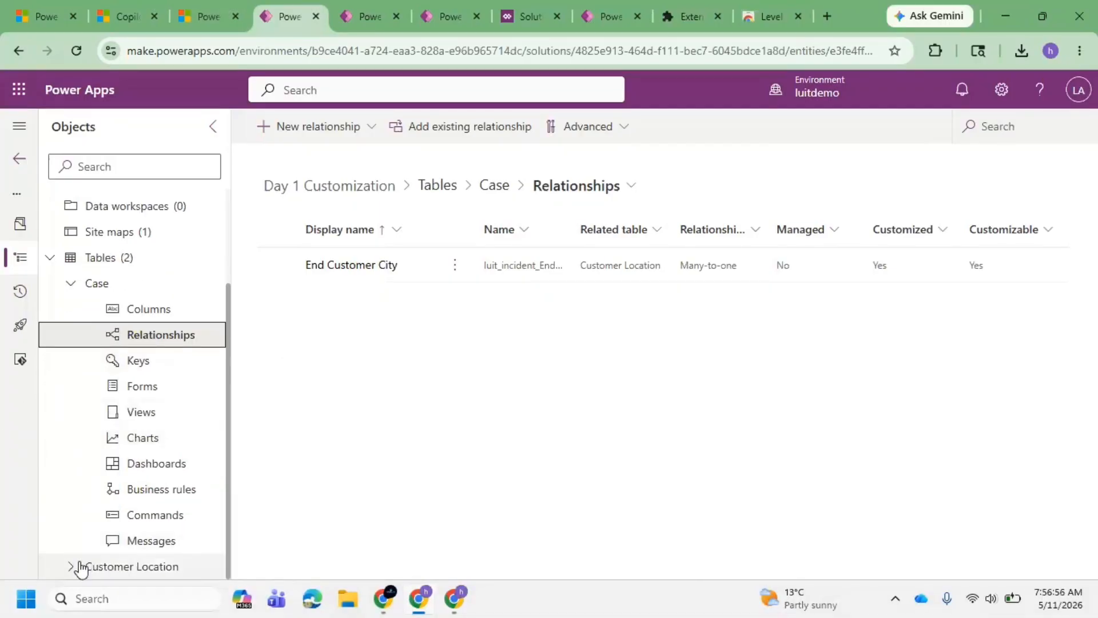
click(80, 568)
scroll(143, 418, down, 4)
click(163, 388)
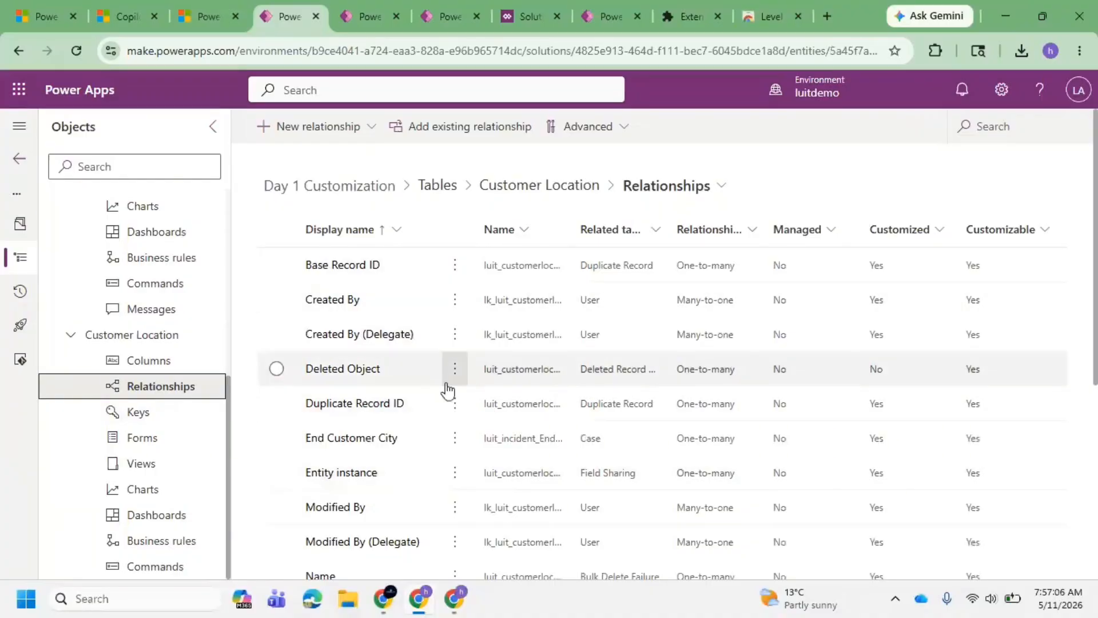
scroll(446, 395, down, 5)
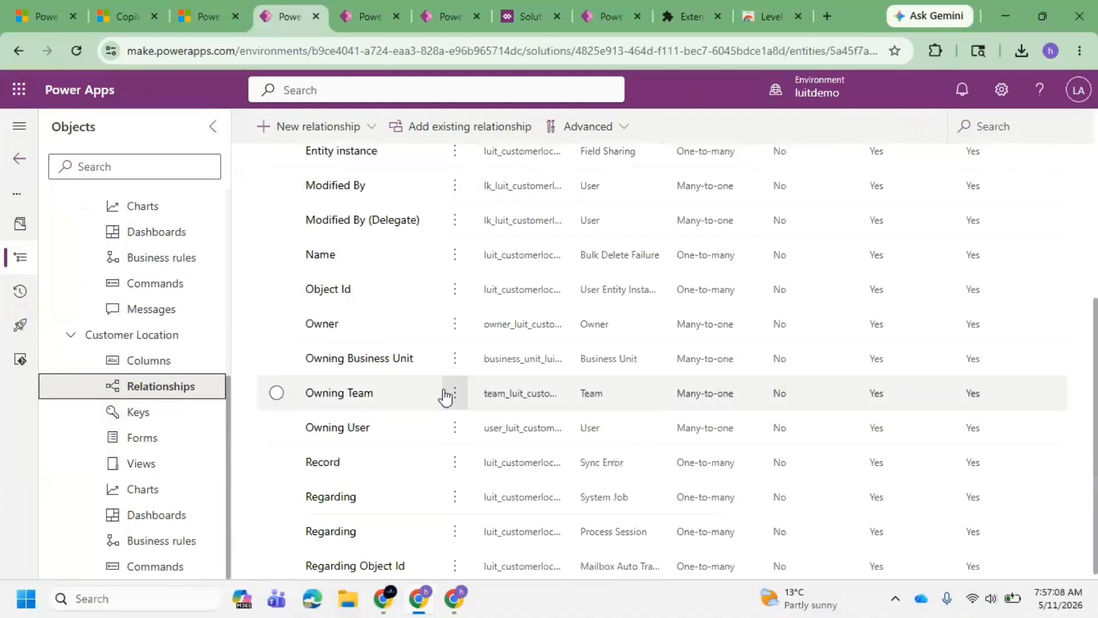
scroll(449, 415, down, 1)
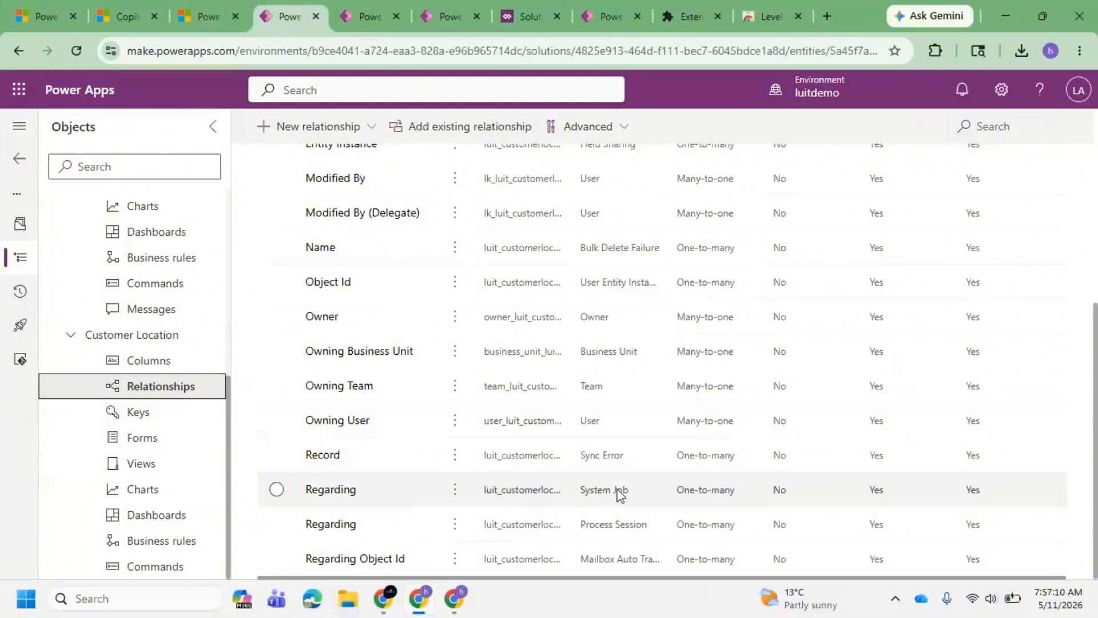
scroll(598, 346, up, 5)
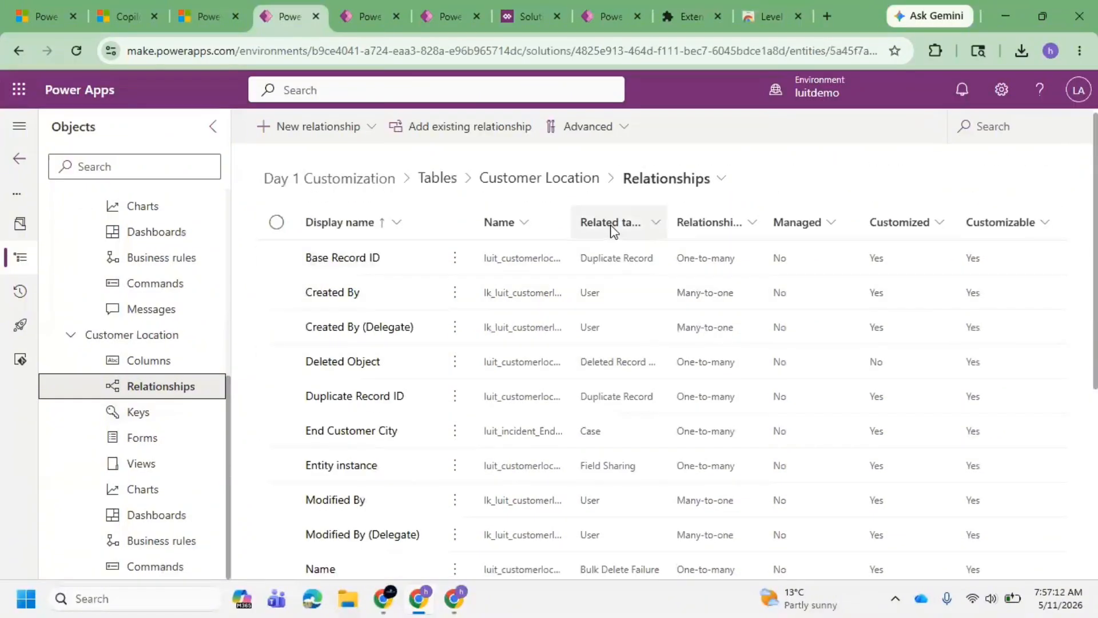
Sort Customer Location's relationships by related table from A to Z and examine the End Customer City relationship with Case.
click(626, 228)
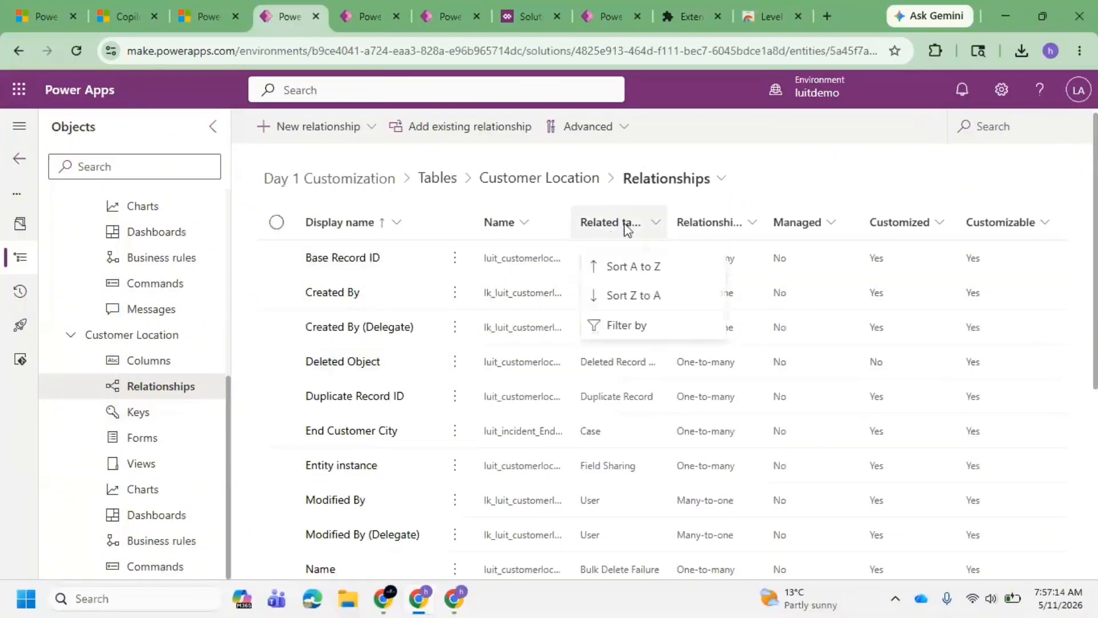
click(634, 266)
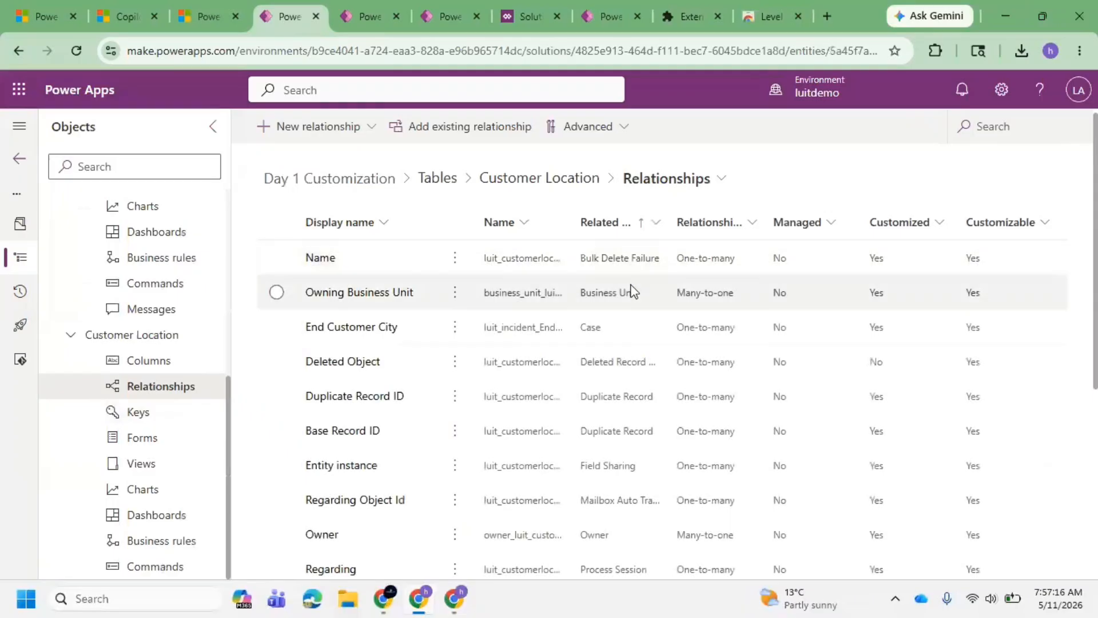
scroll(627, 454, down, 4)
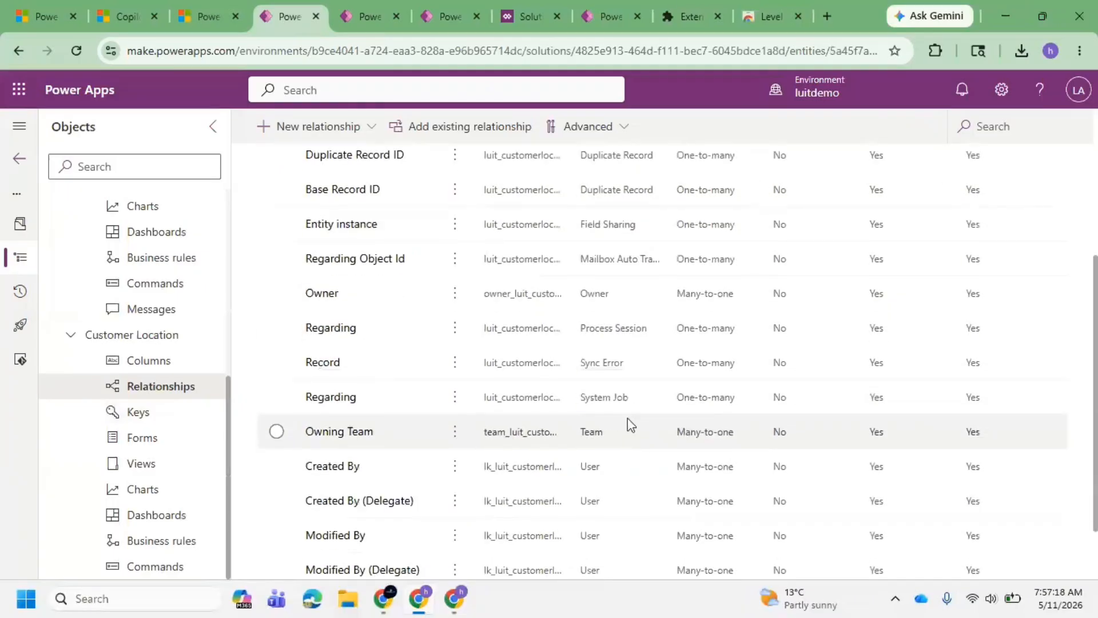
scroll(624, 395, down, 1)
scroll(632, 408, up, 6)
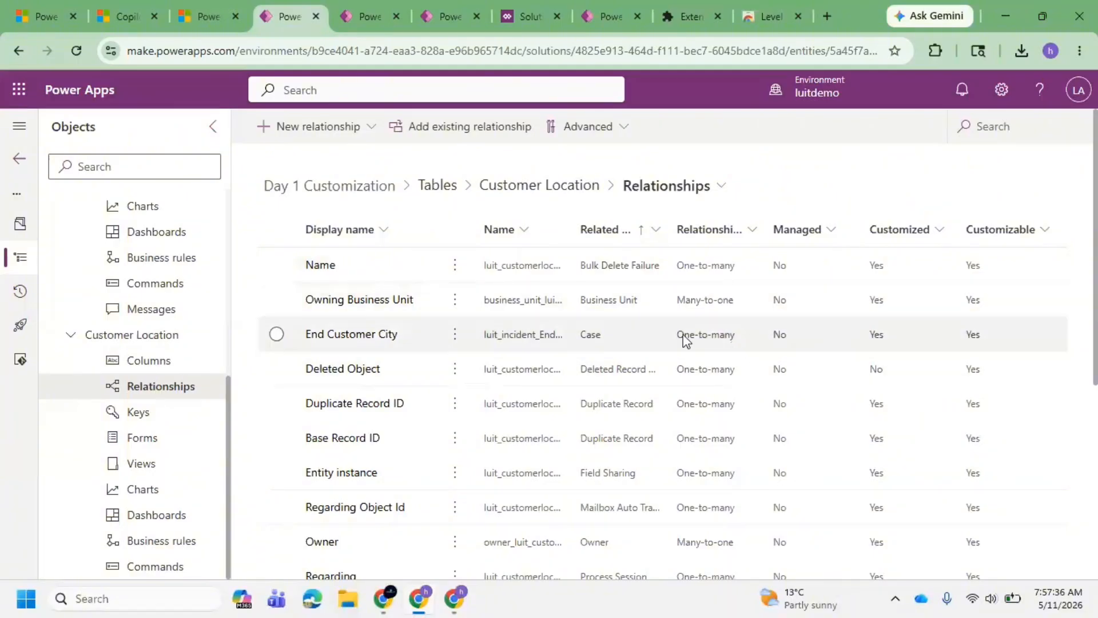
Recheck the End Customer City field in TEST CASE and view the relationship types that can be created for Customer Location.
click(120, 17)
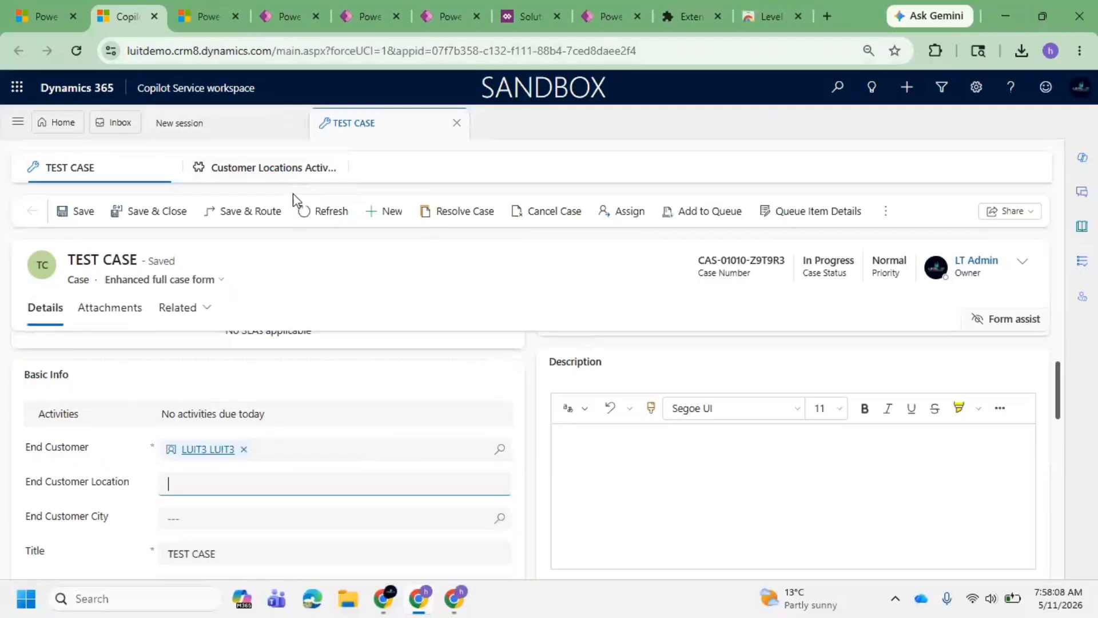
click(287, 22)
click(342, 139)
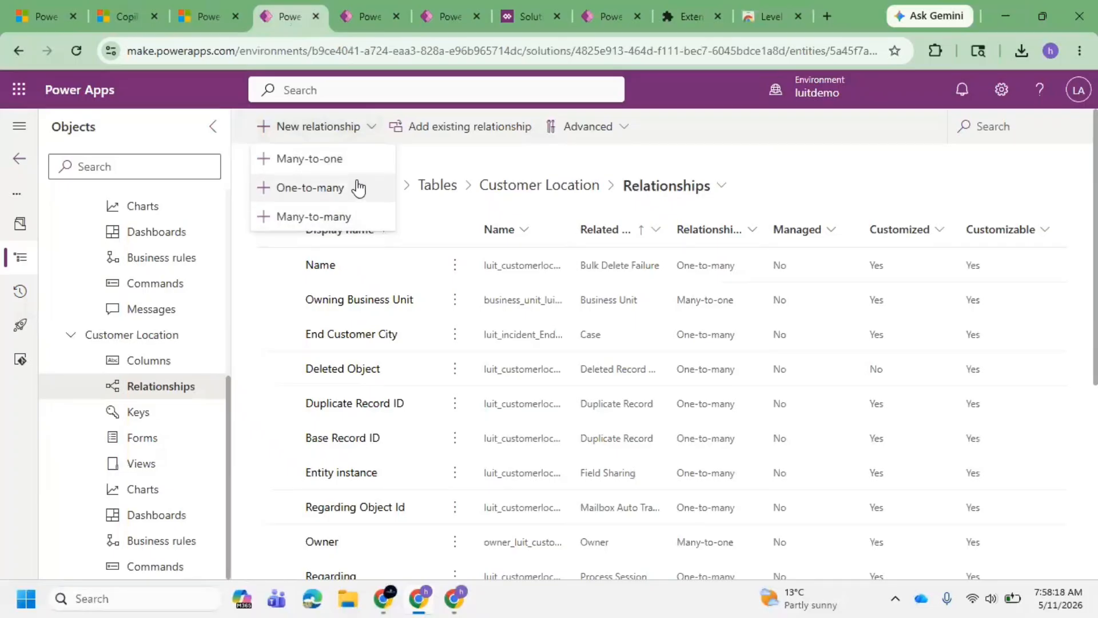
click(204, 16)
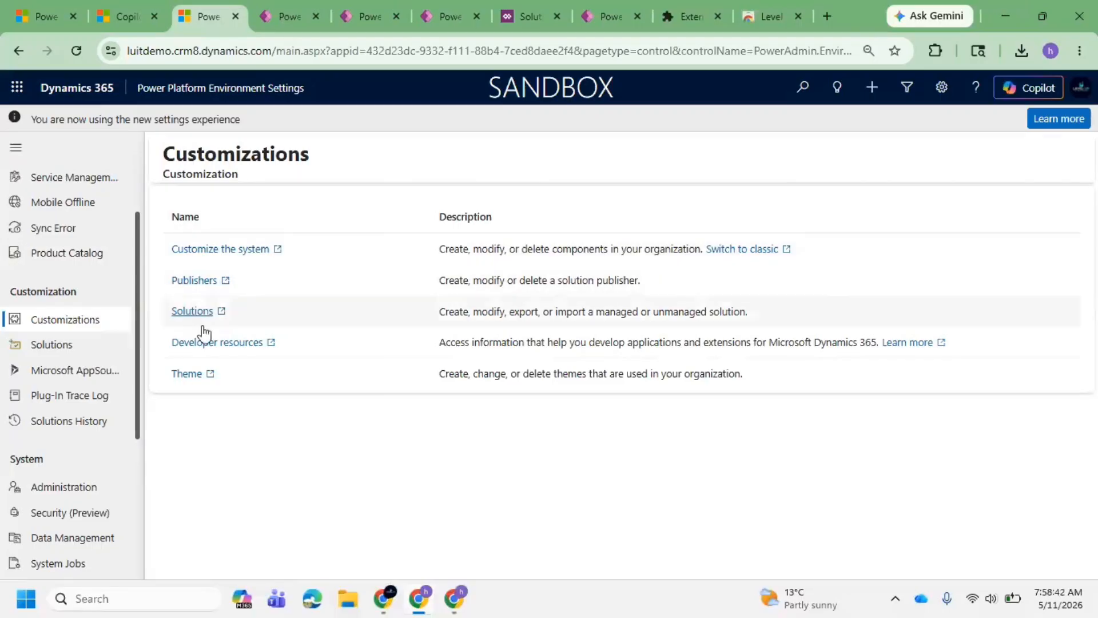
click(290, 16)
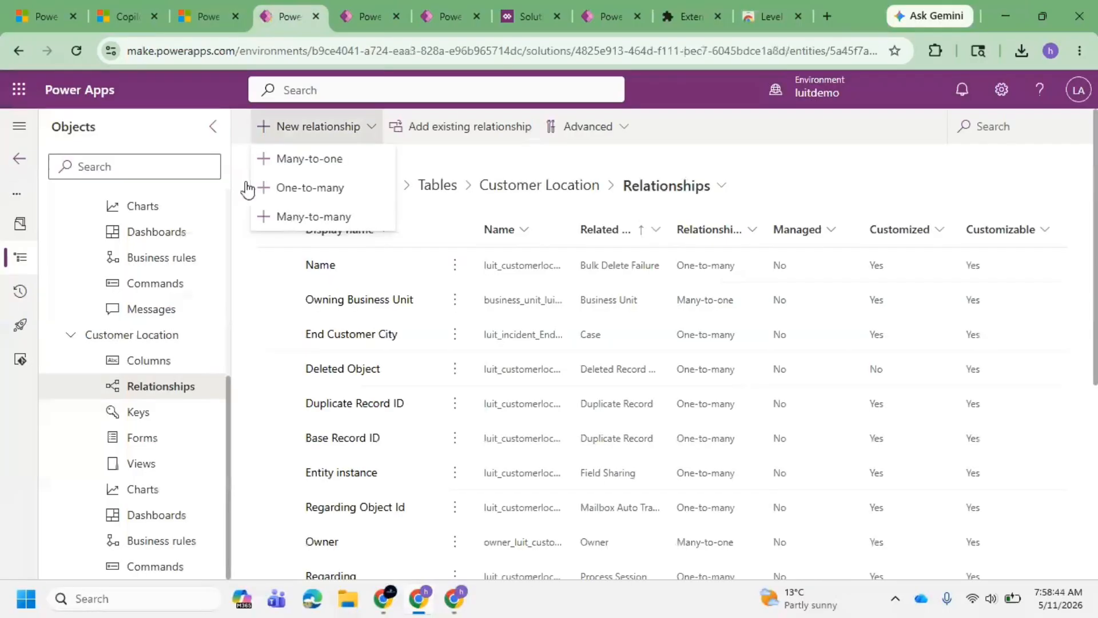
Review all objects in the Day 1 Customization solution, and open the Case table's columns.
scroll(92, 343, up, 10)
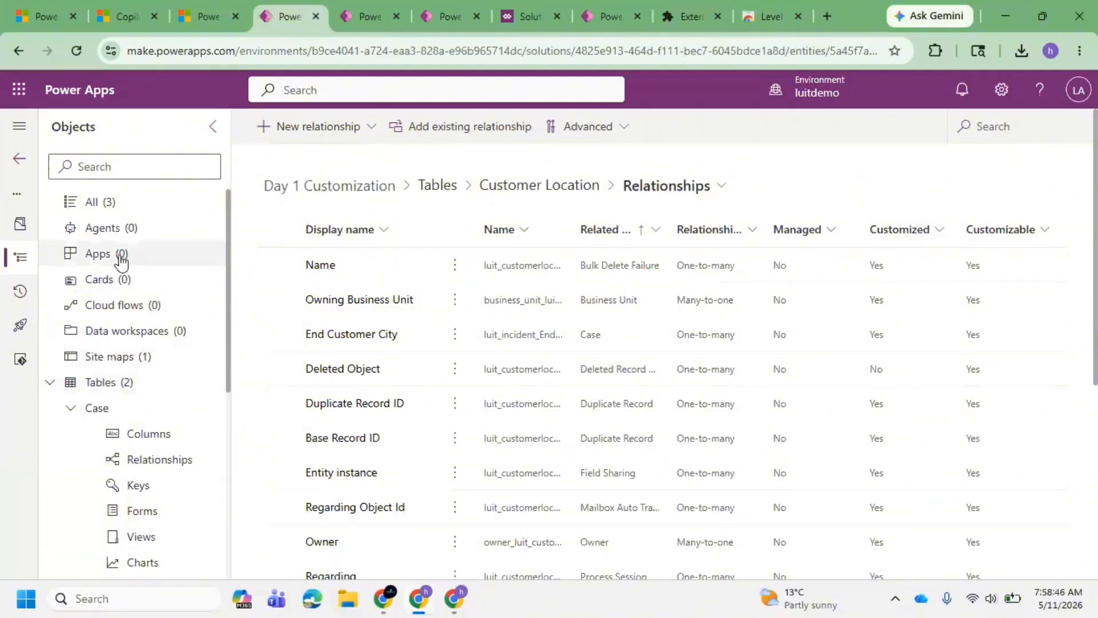
click(117, 203)
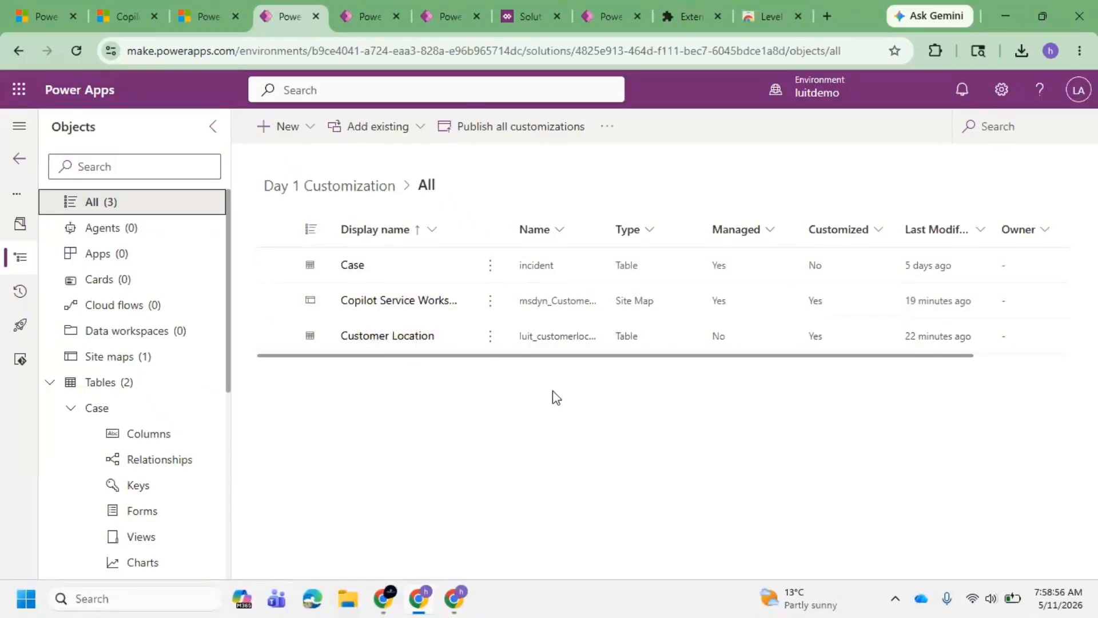
scroll(160, 400, down, 3)
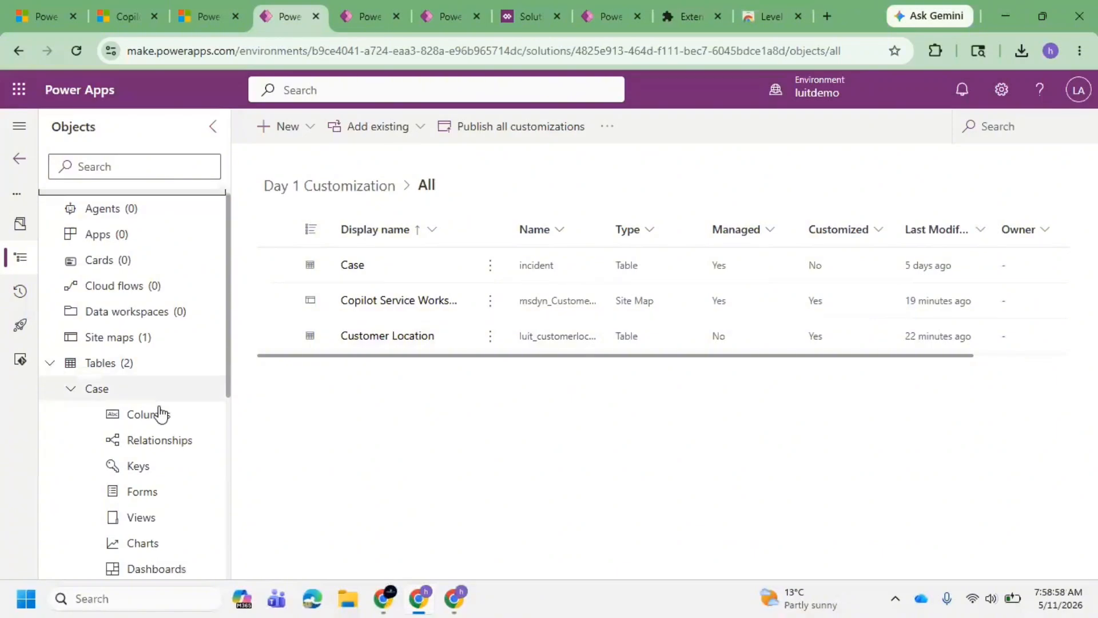
click(129, 335)
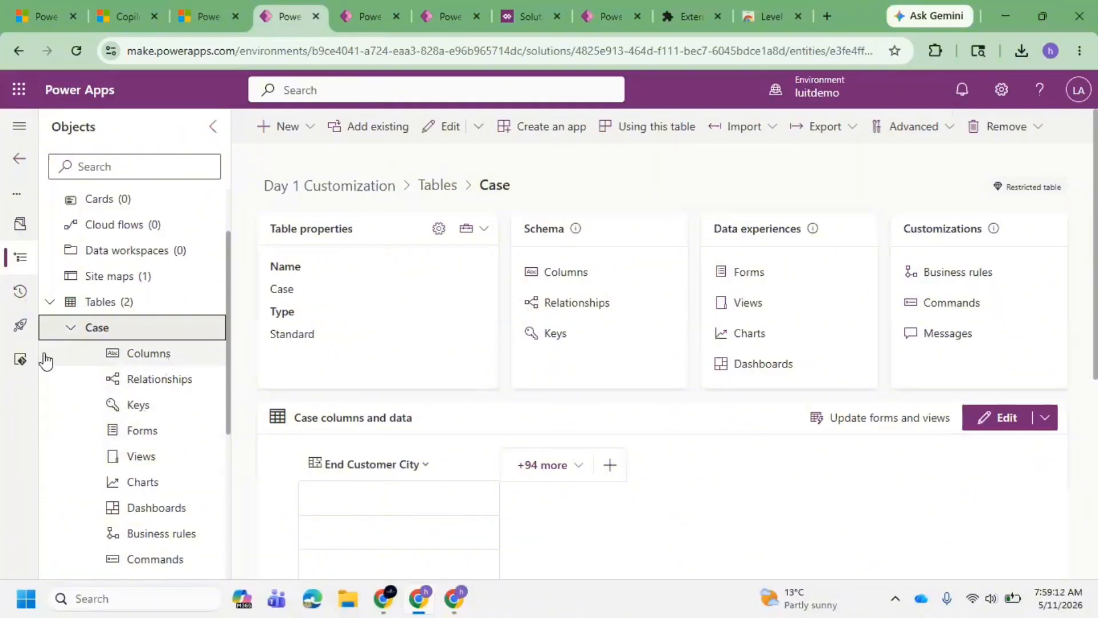
click(160, 365)
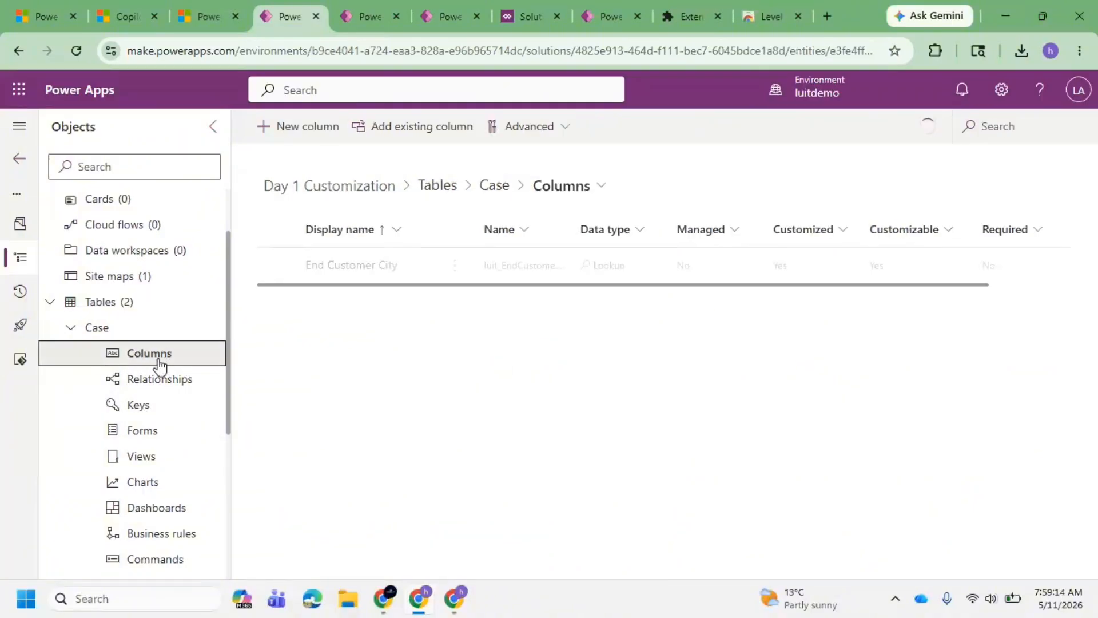